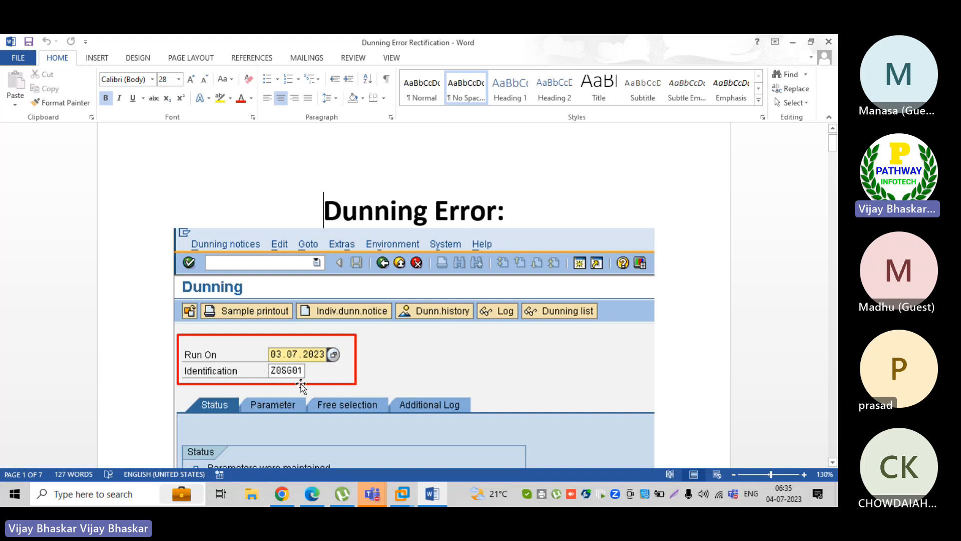
Scroll the Word guide past the job log screenshot to the IMG path for defining dunning forms
scroll(301, 383, "down", 3)
scroll(301, 383, "down", 3)
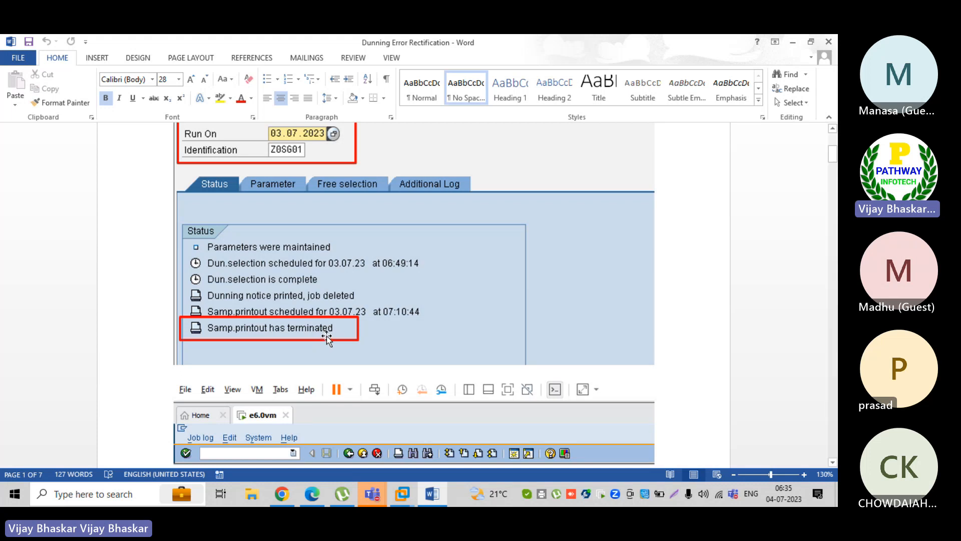
scroll(320, 339, "down", 3)
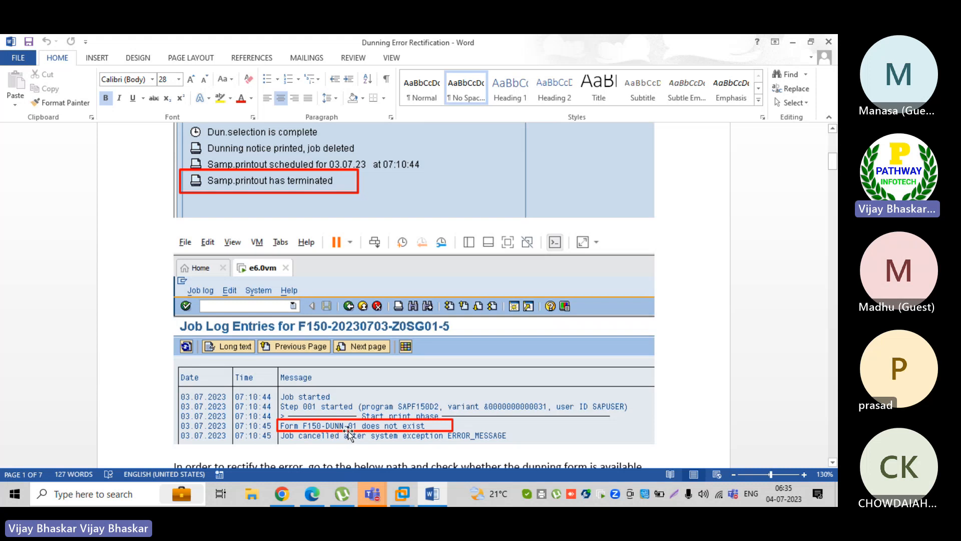
scroll(345, 405, "down", 2)
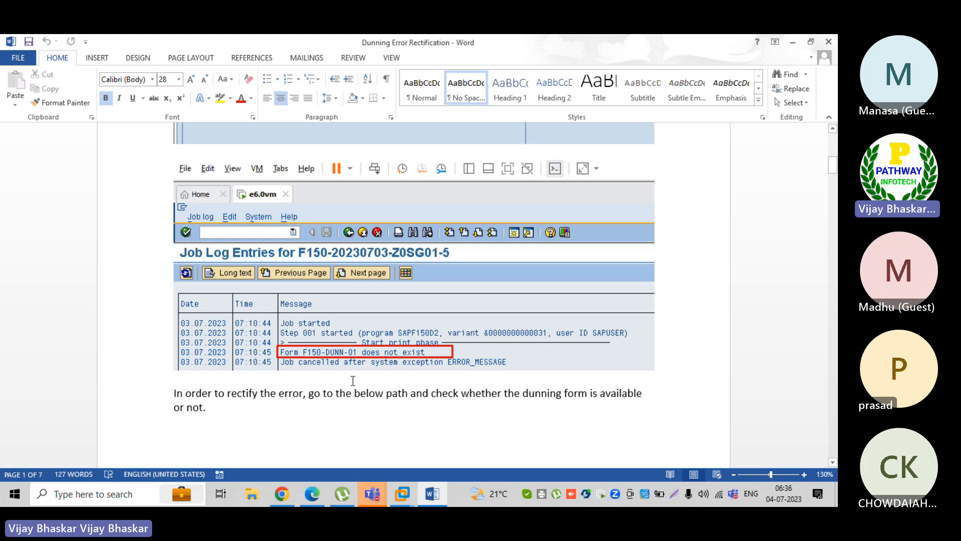
scroll(353, 381, "down", 2)
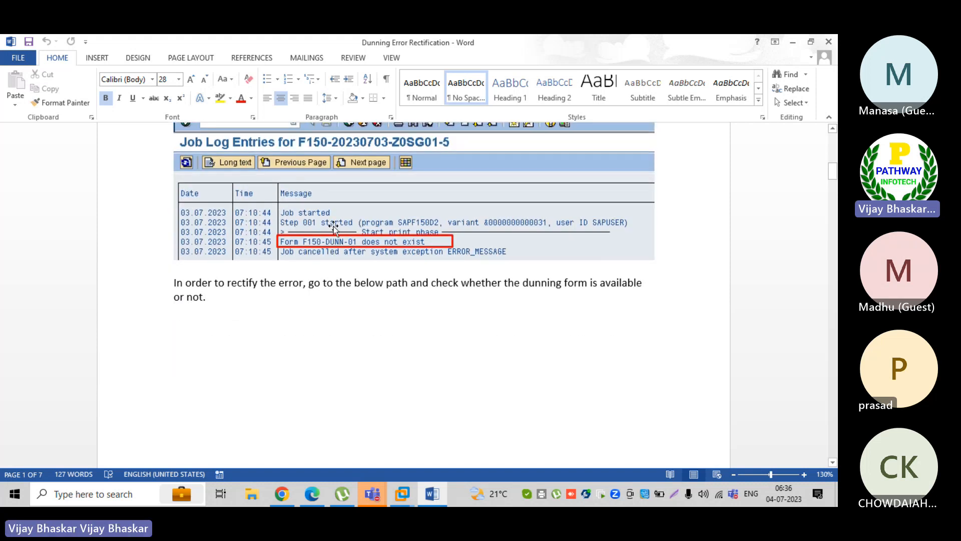
scroll(362, 305, "down", 5)
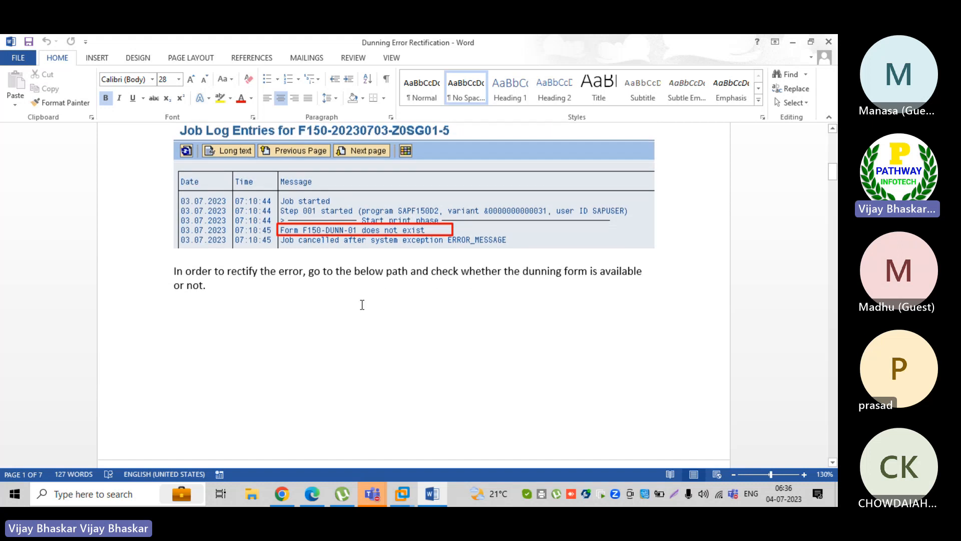
scroll(362, 305, "down", 1)
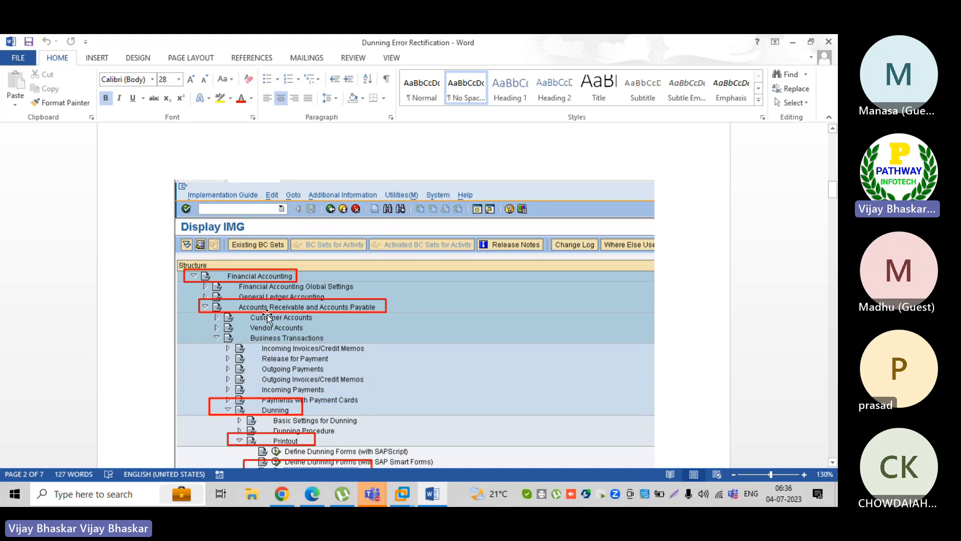
Scroll the Word guide to the step about dunning procedure Z0SG and highlight Z0SG
scroll(268, 316, "down", 2)
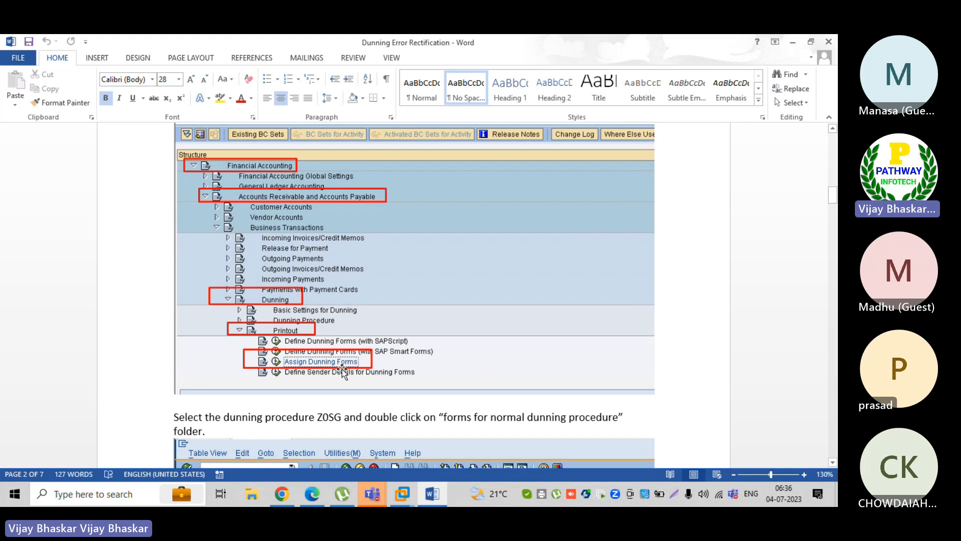
scroll(342, 372, "down", 2)
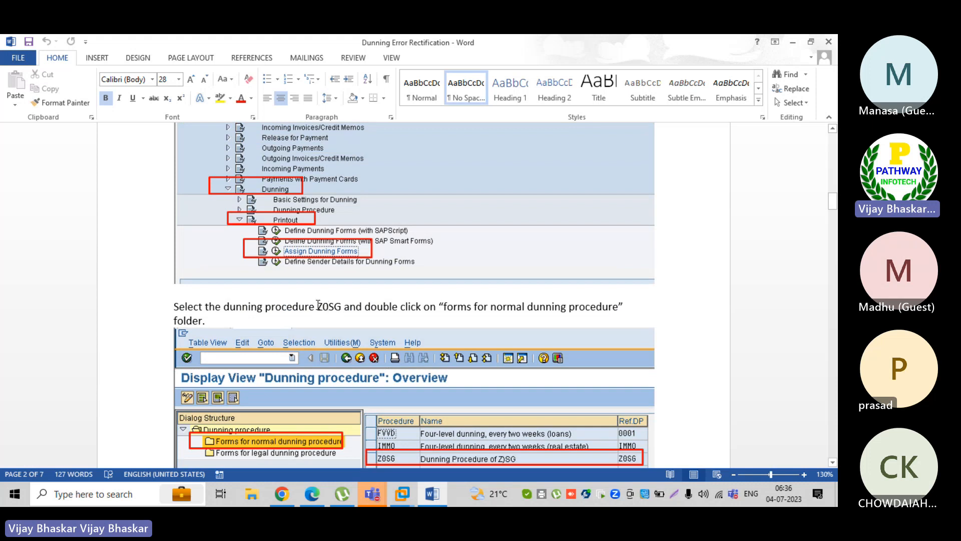
left_click_drag(318, 305, 339, 302)
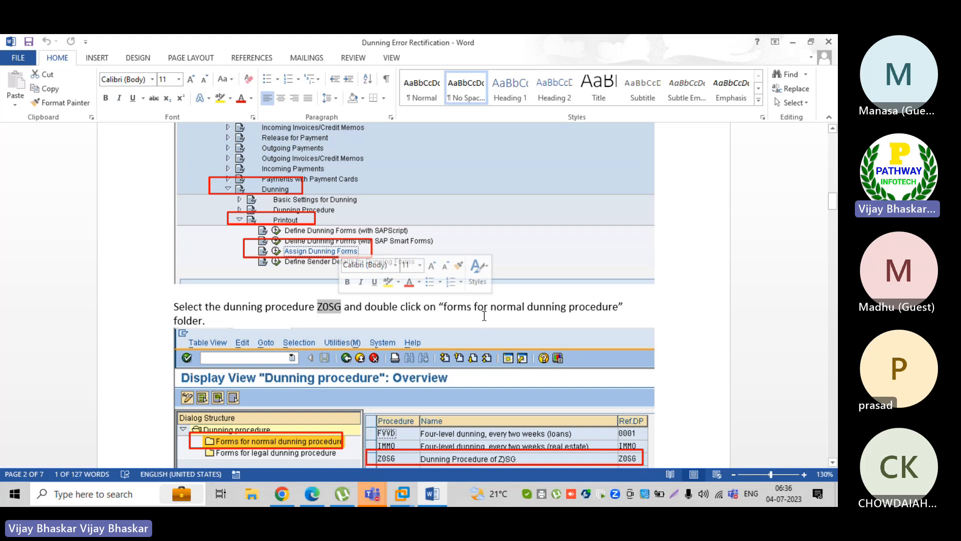
scroll(246, 334, "down", 2)
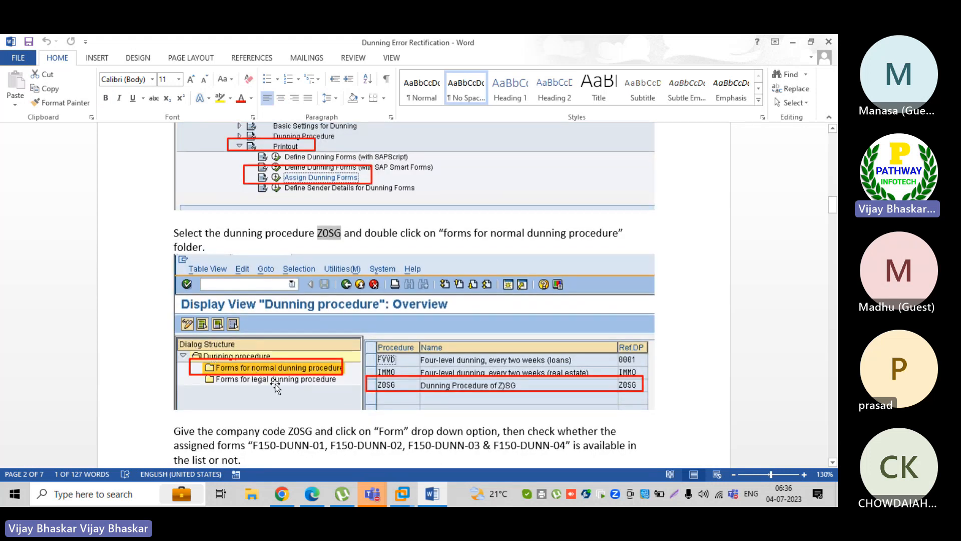
Switch to SAP and start the customizing transaction SPRO
key("alt+Tab")
type("spro")
key("Return")
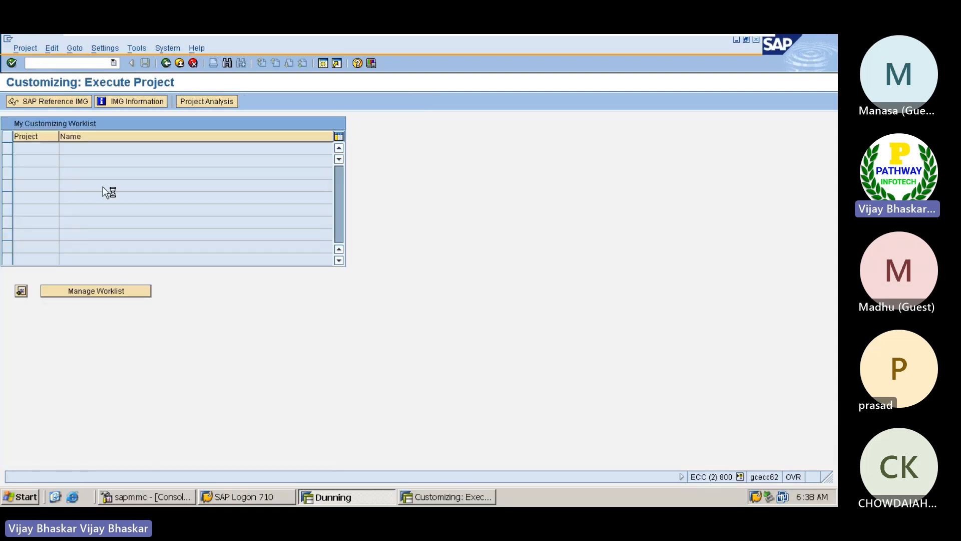
In the SAP Reference IMG, expand Financial Accounting > AR/AP > Business Transactions > Dunning
key("F5")
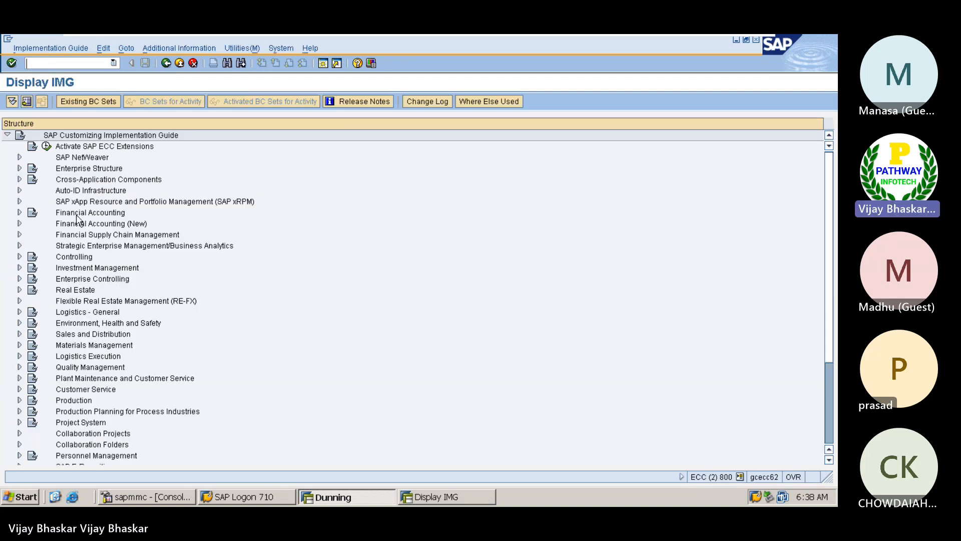
double_click(78, 215)
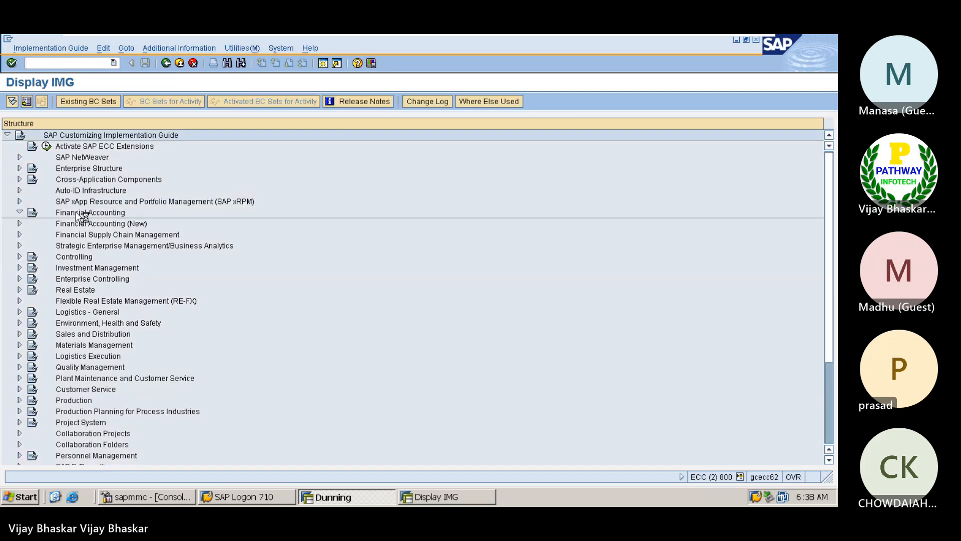
key("Down")
key("Down")
key("Down")
key("Right")
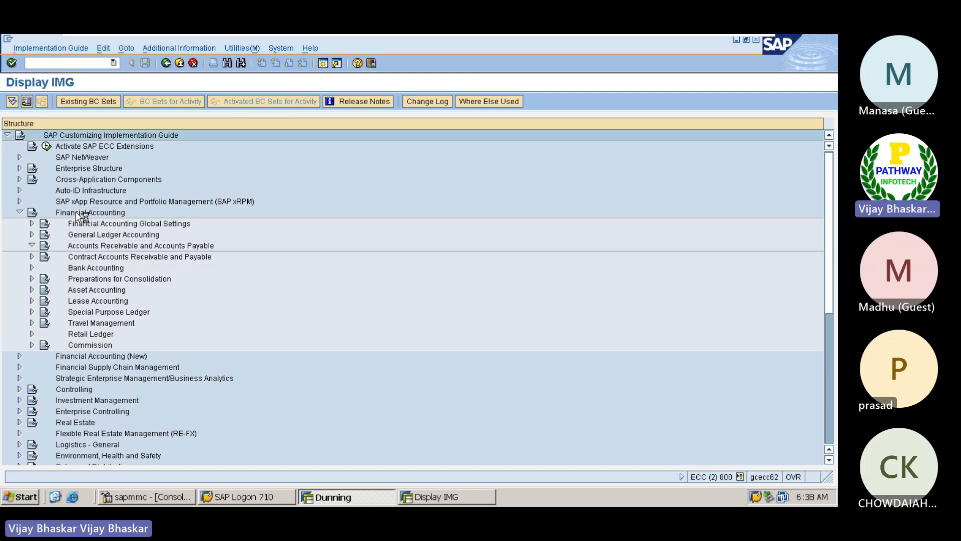
key("Down")
key("Down")
key("Down")
key("Right")
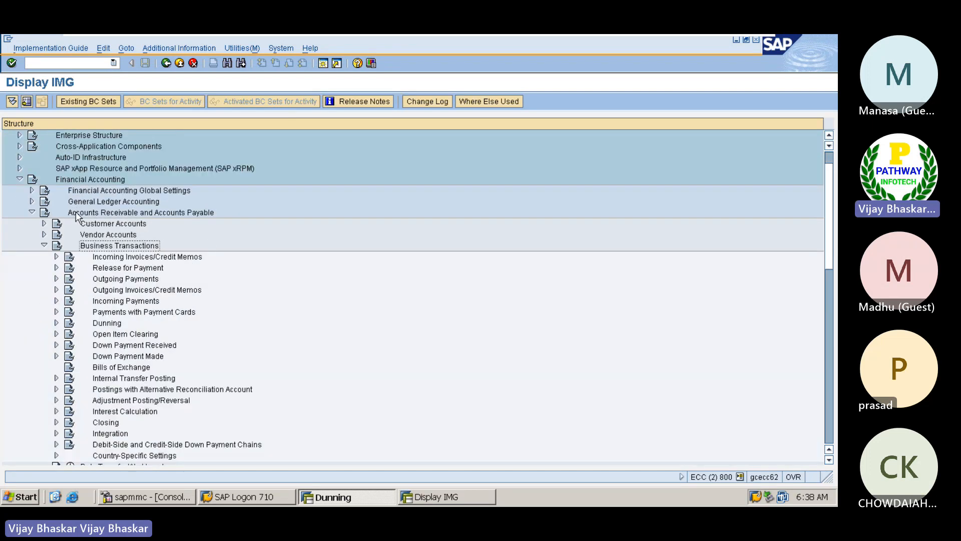
key("Down")
key("Down")
key("Down")
key("Down")
key("Down")
key("Down")
key("Down")
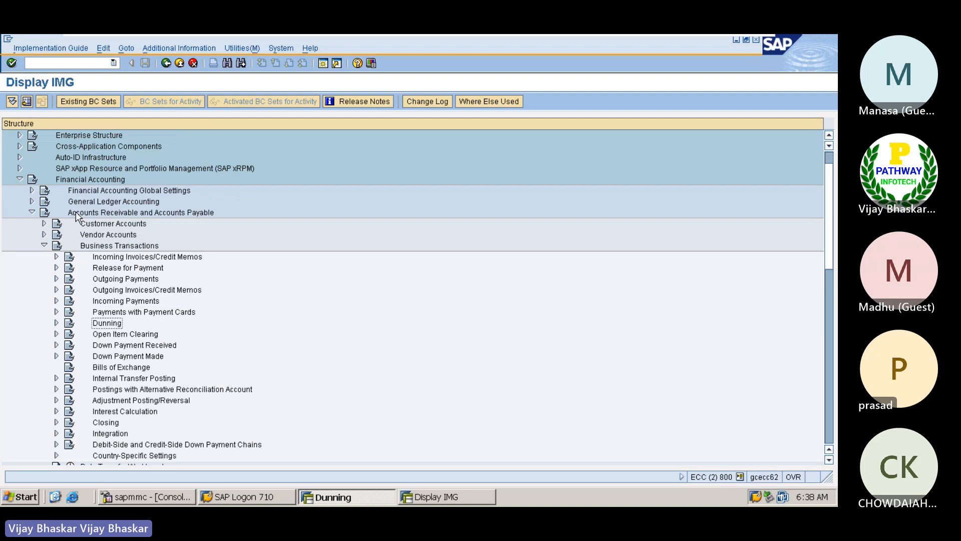
key("Right")
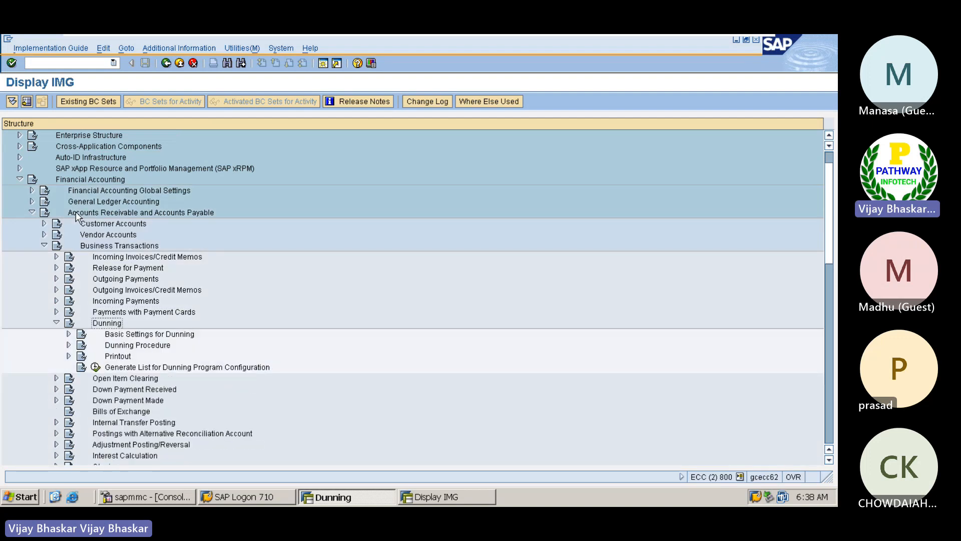
Expand Printout under Dunning and execute Assign Dunning Forms
key("Down")
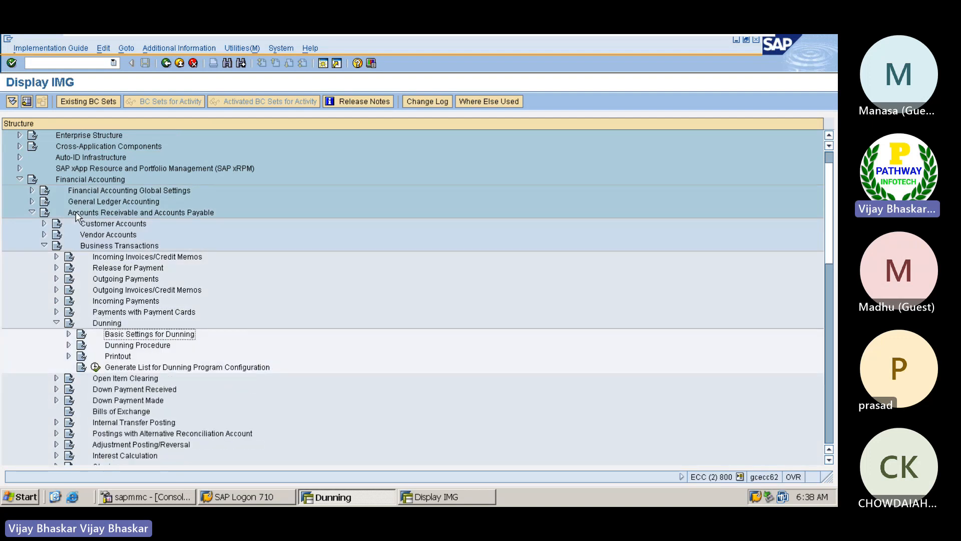
key("Down")
key("Down")
key("Right")
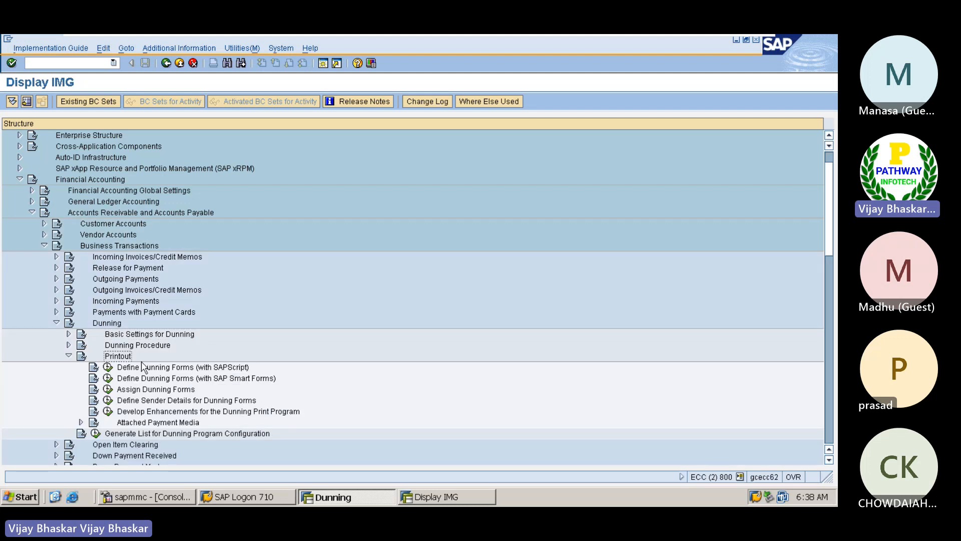
left_click(108, 391)
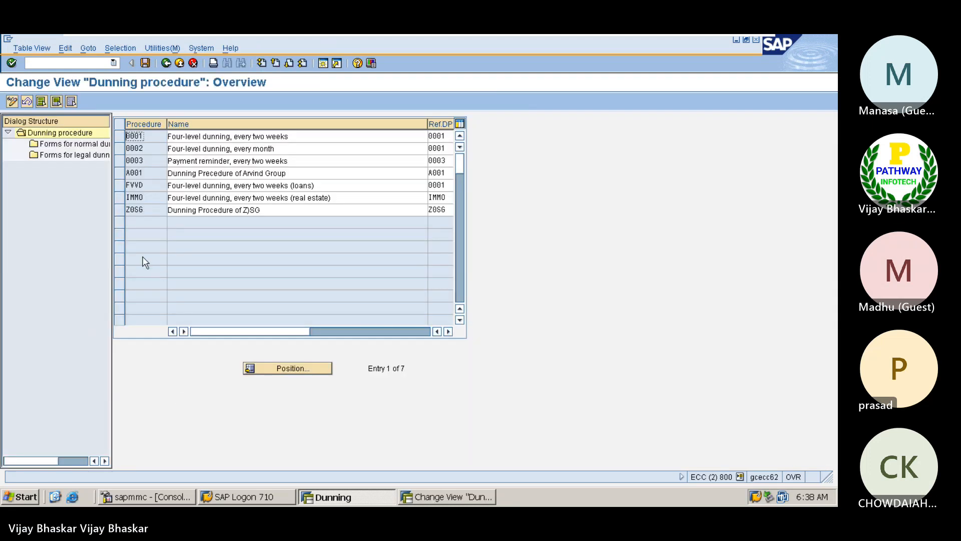
Correct the ZOSG procedure name to 'Dunning Procedure of ZOSG' and save it under the customizing request
left_click(122, 211)
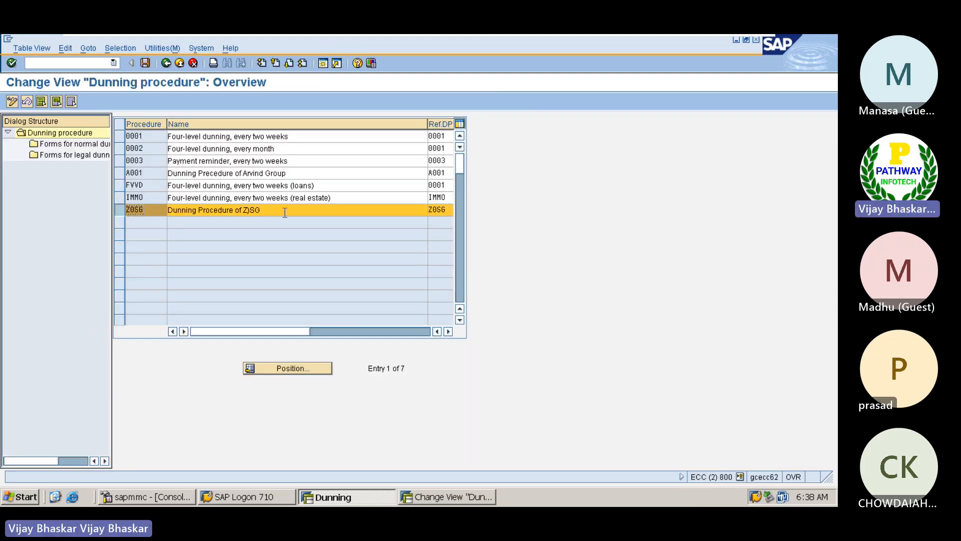
left_click(251, 210)
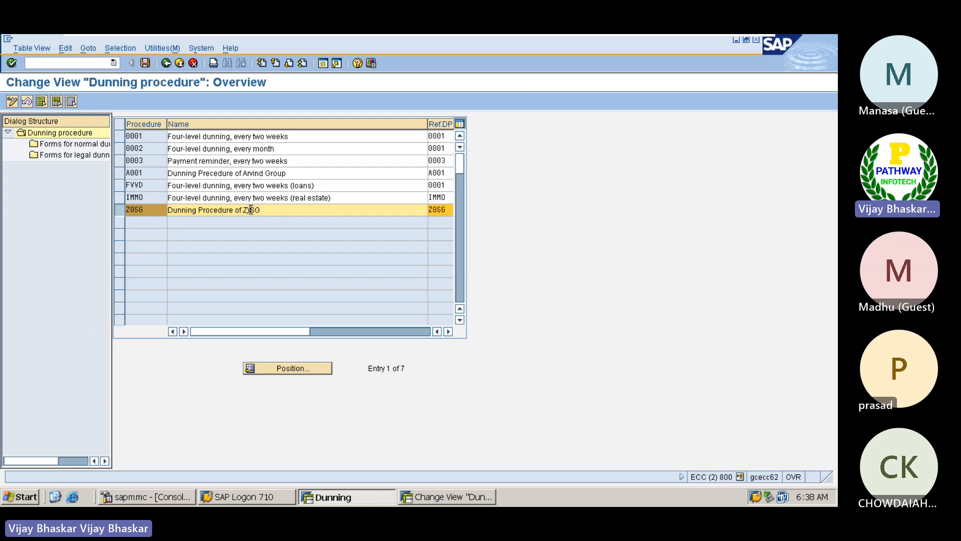
key("BackSpace")
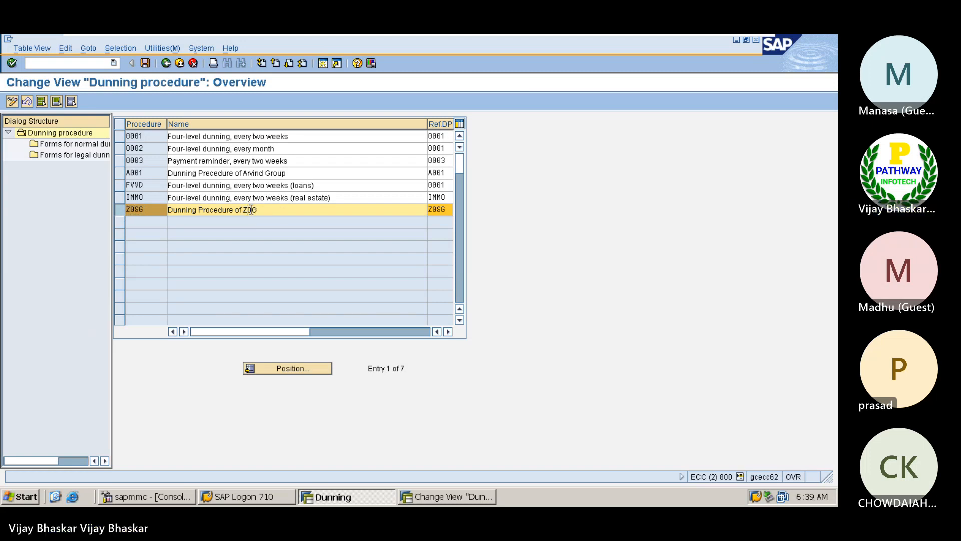
type("O")
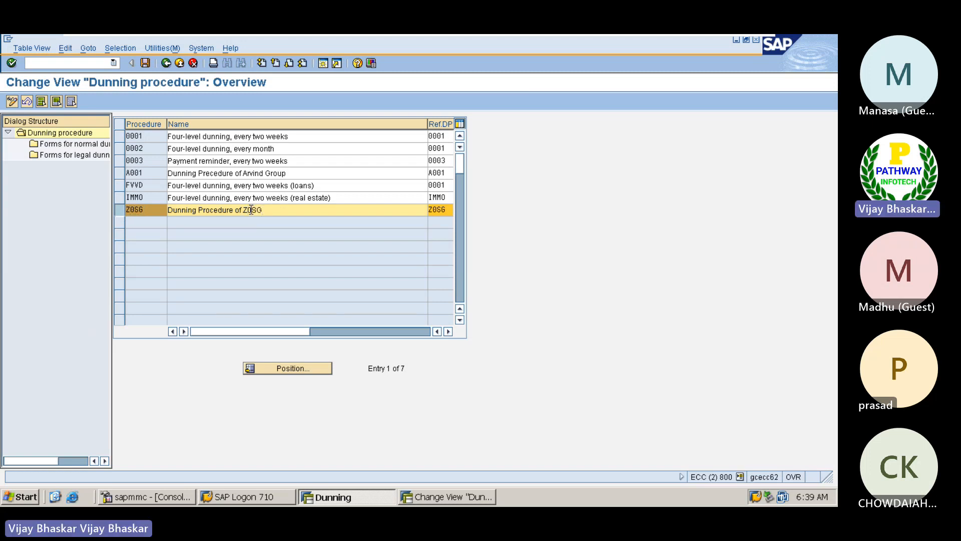
left_click(145, 63)
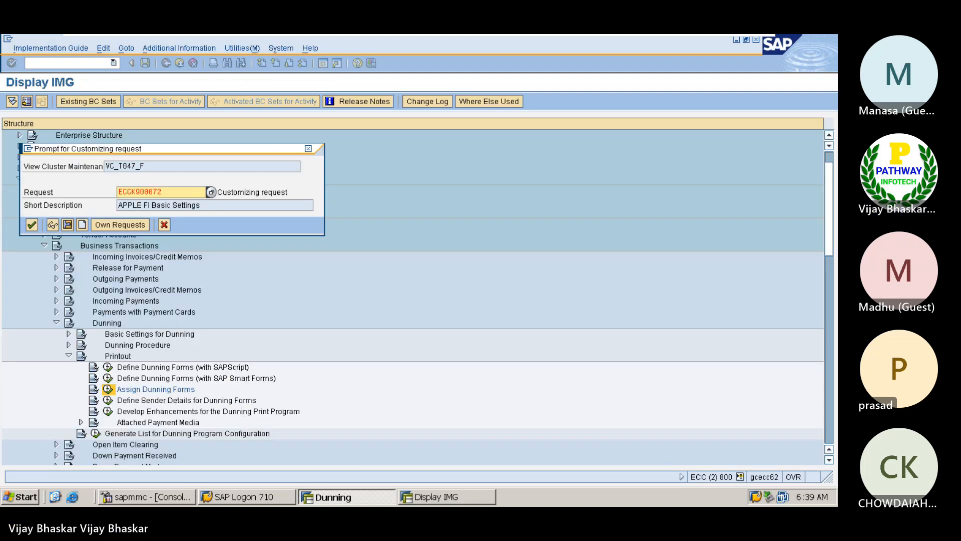
left_click(32, 224)
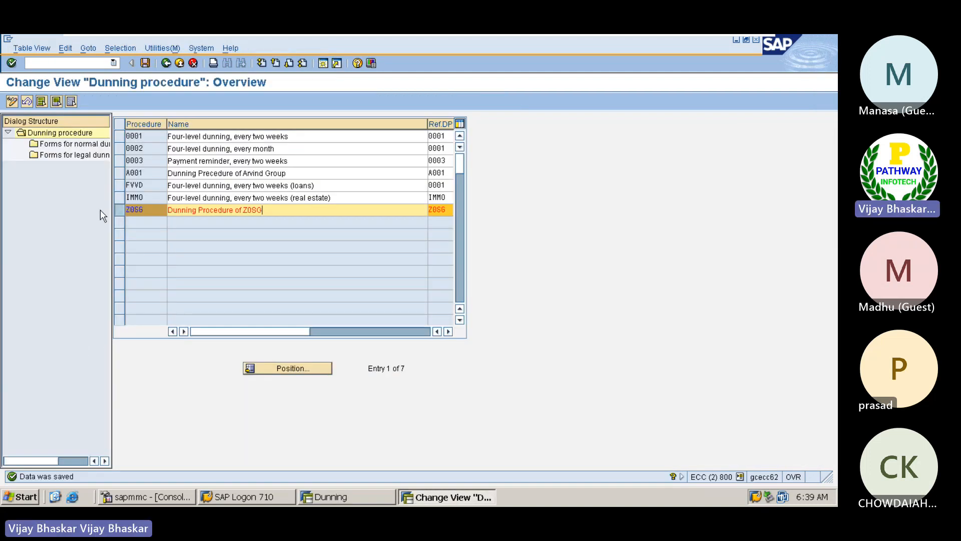
Display forms for normal dunning procedure for company code Z0SG, customer accounts
double_click(76, 145)
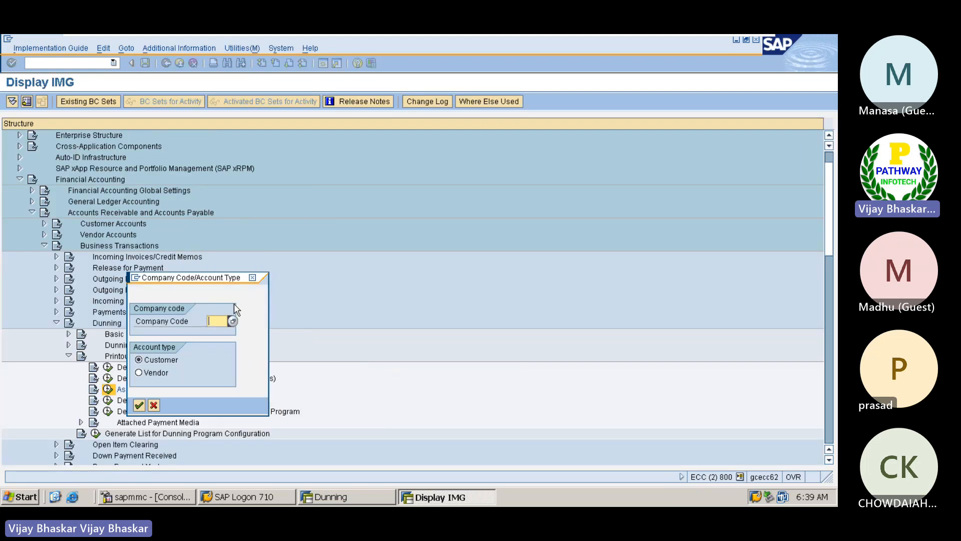
key("BackSpace")
key("Down")
key("Return")
key("Return")
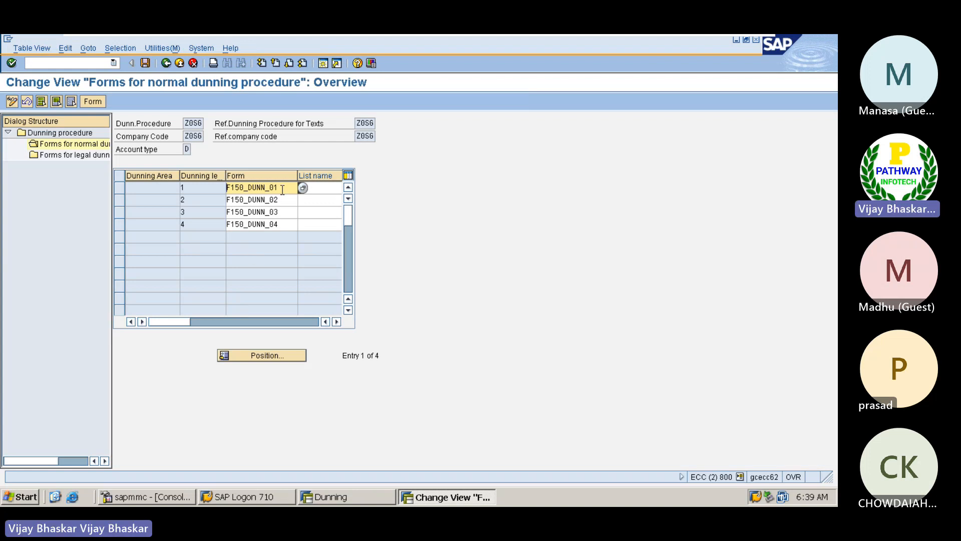
Return to the Word guide and locate the check that F150-DUNN-01 to 04 are assigned to Z0SG
left_click(728, 44)
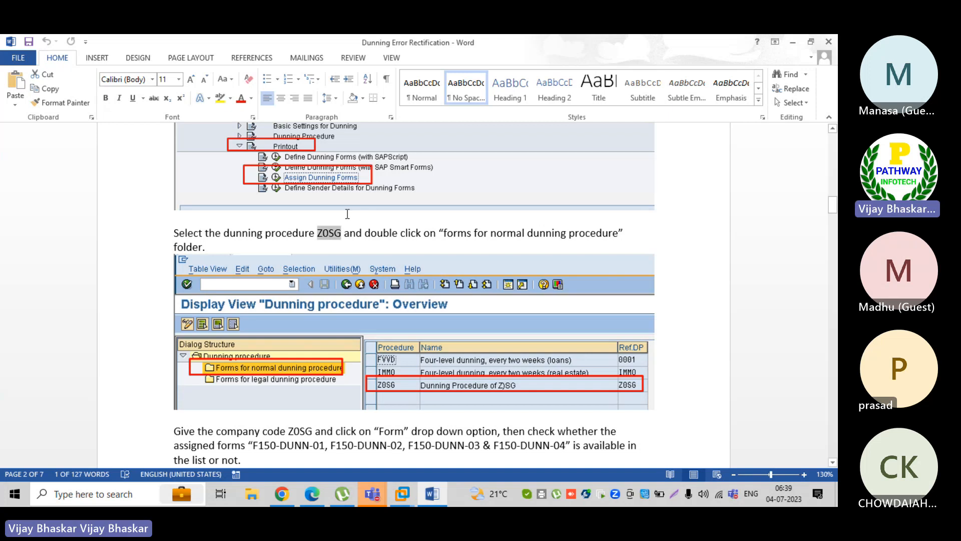
scroll(347, 214, "up", 15)
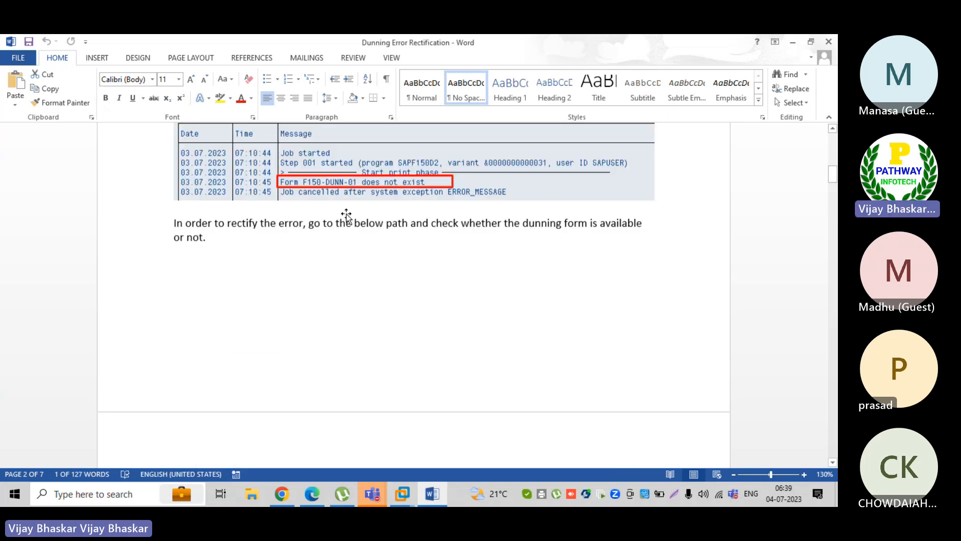
scroll(347, 215, "up", 8)
scroll(320, 300, "down", 8)
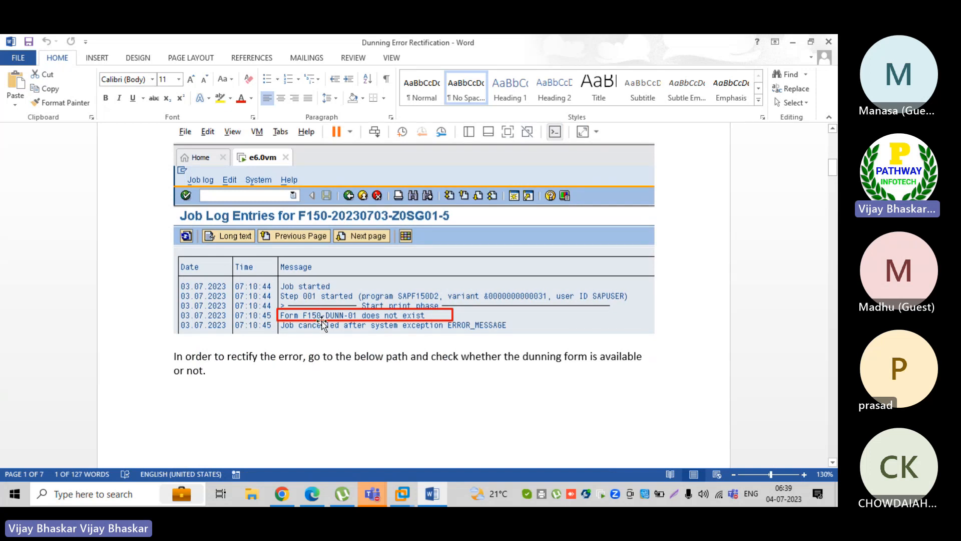
scroll(365, 323, "down", 20)
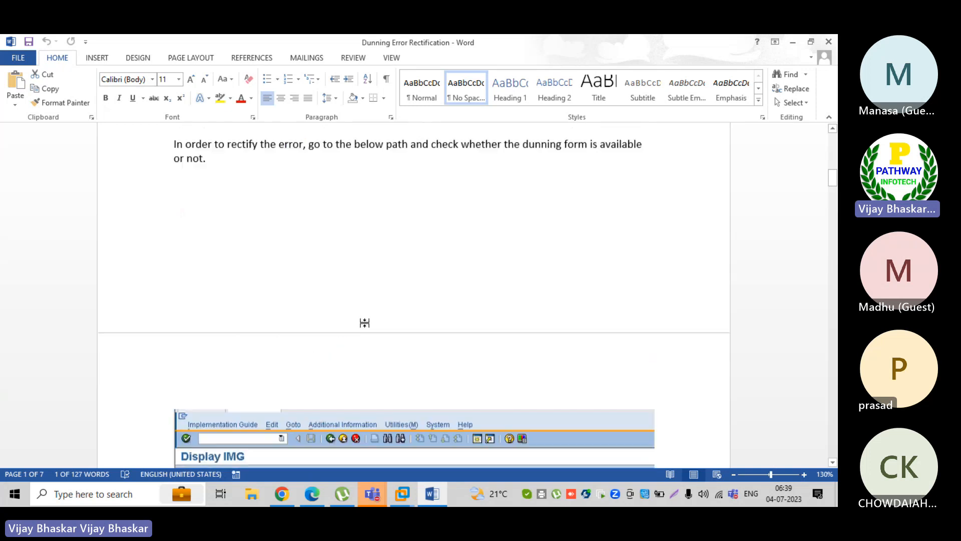
scroll(366, 323, "down", 8)
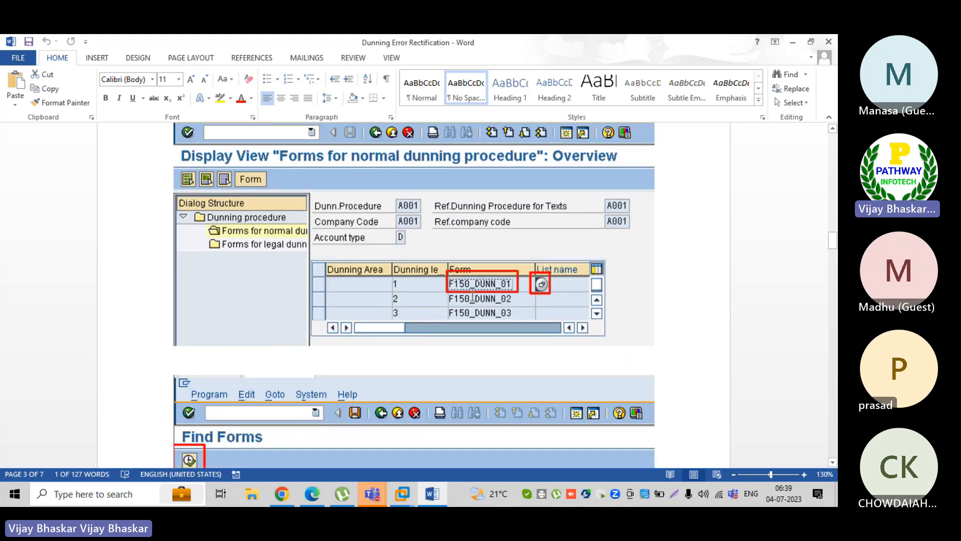
scroll(468, 298, "down", 8)
scroll(472, 299, "up", 6)
scroll(471, 298, "up", 10)
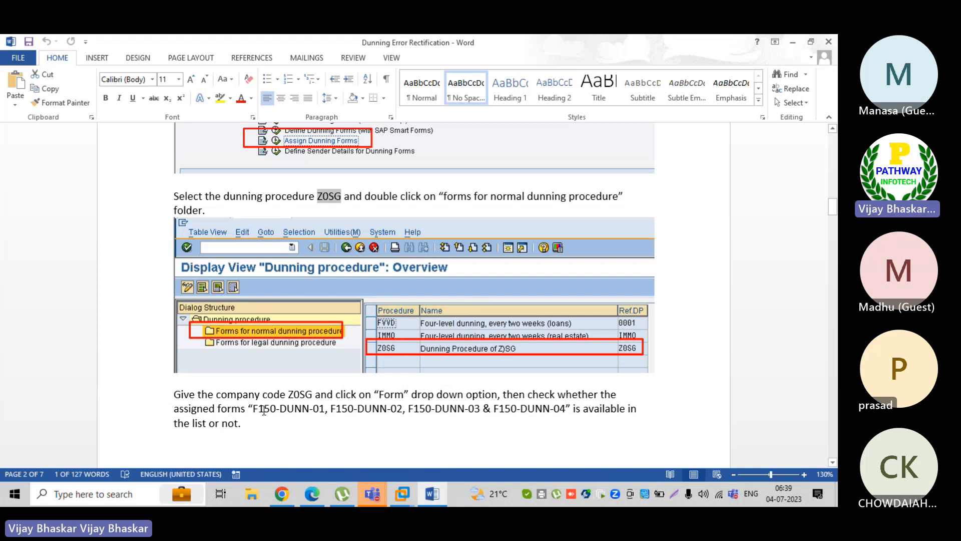
left_click_drag(254, 408, 326, 409)
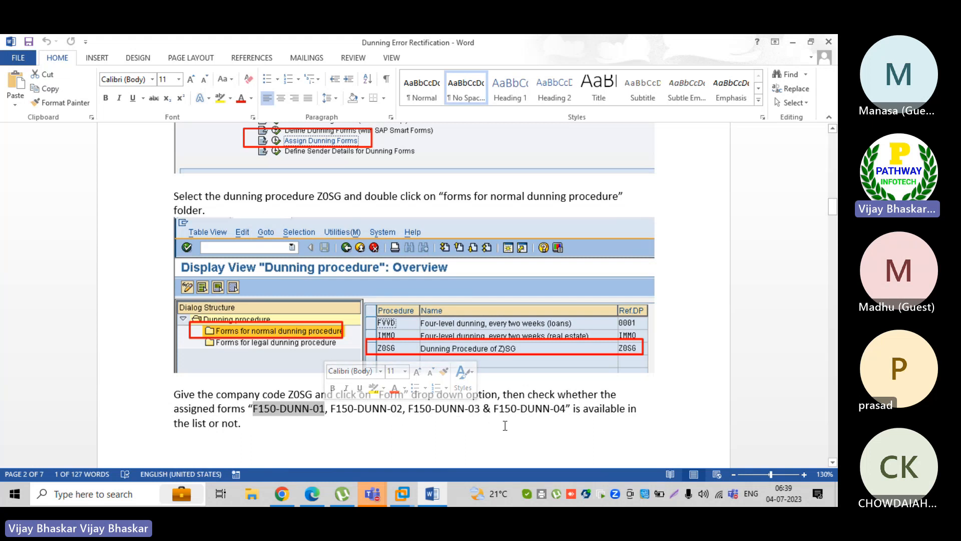
left_click(446, 421)
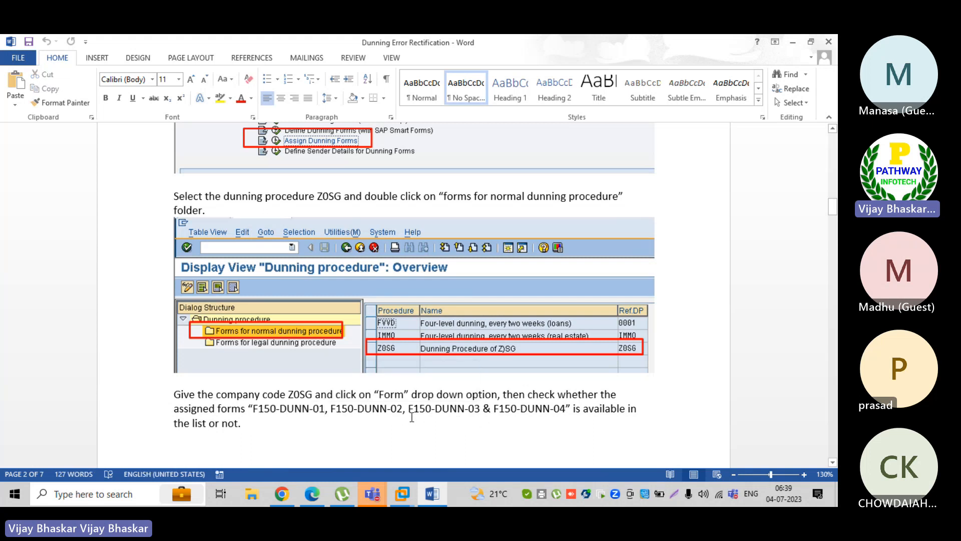
Search the Form value help for *150*, returning 265 forms
key("alt+Tab")
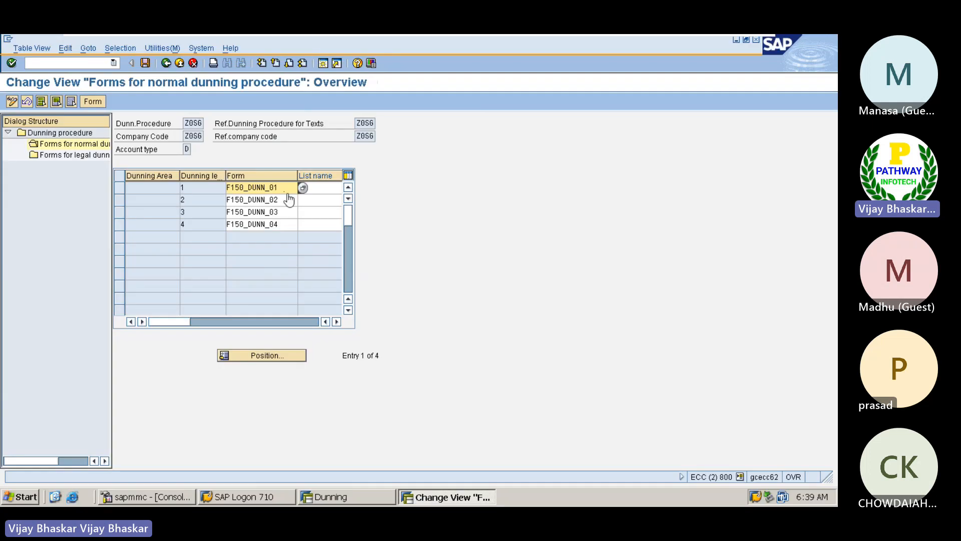
left_click(303, 188)
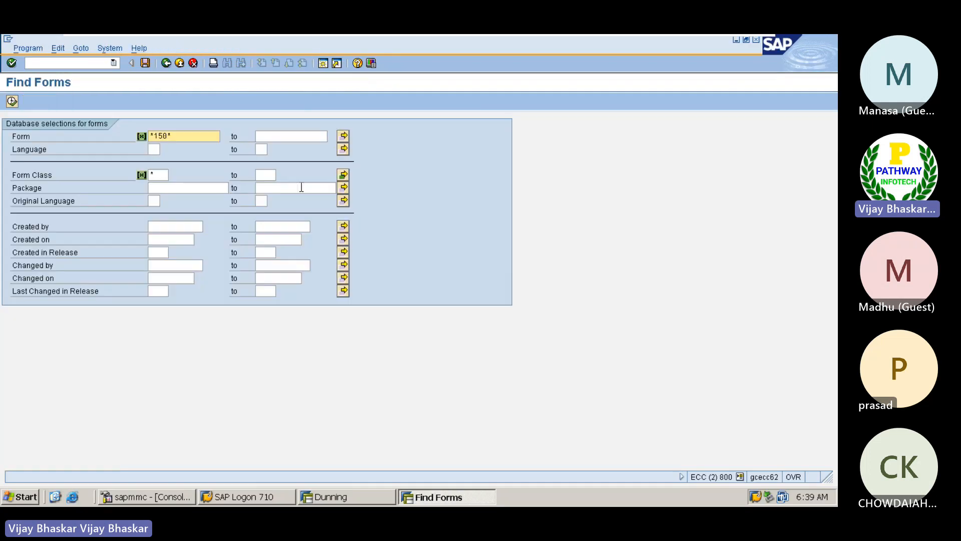
left_click(12, 103)
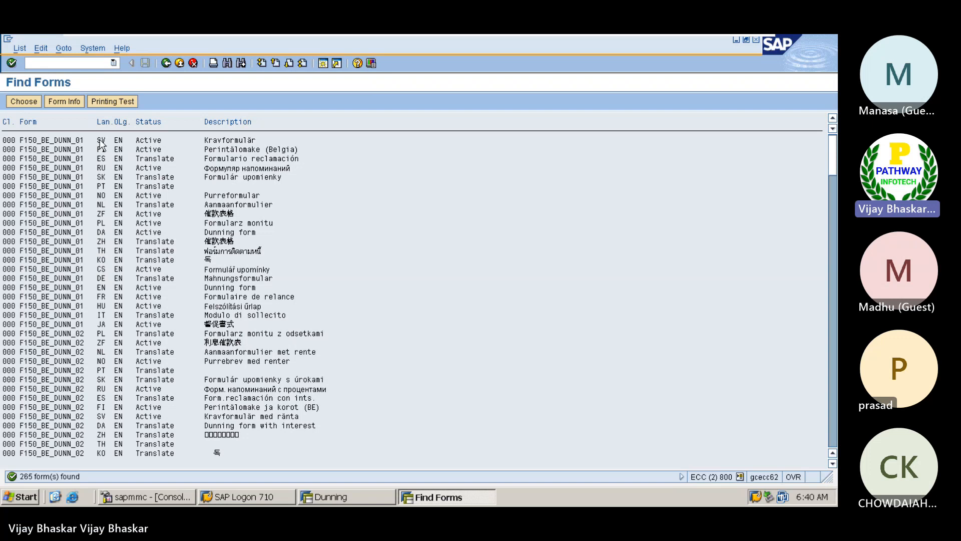
Mark rows in the Find Forms results and page down to the F150_DUNN_01 entries
left_click_drag(17, 141, 84, 143)
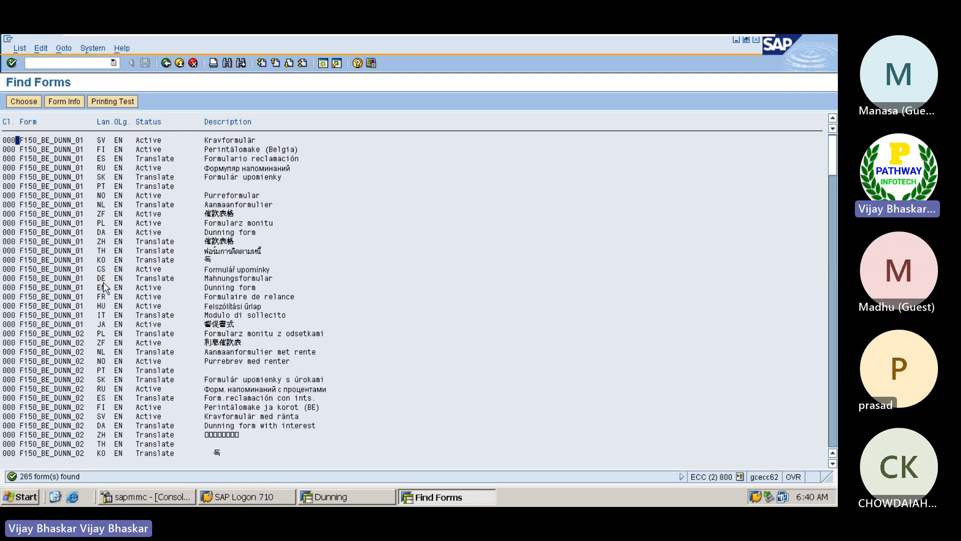
left_click(20, 288)
left_click_drag(38, 290, 377, 307)
scroll(377, 306, "down", 1)
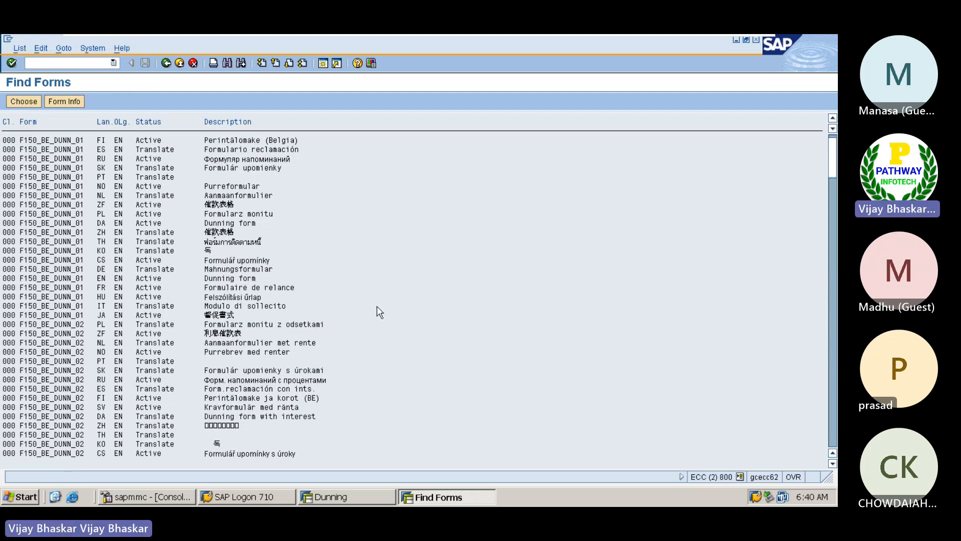
scroll(378, 312, "down", 3)
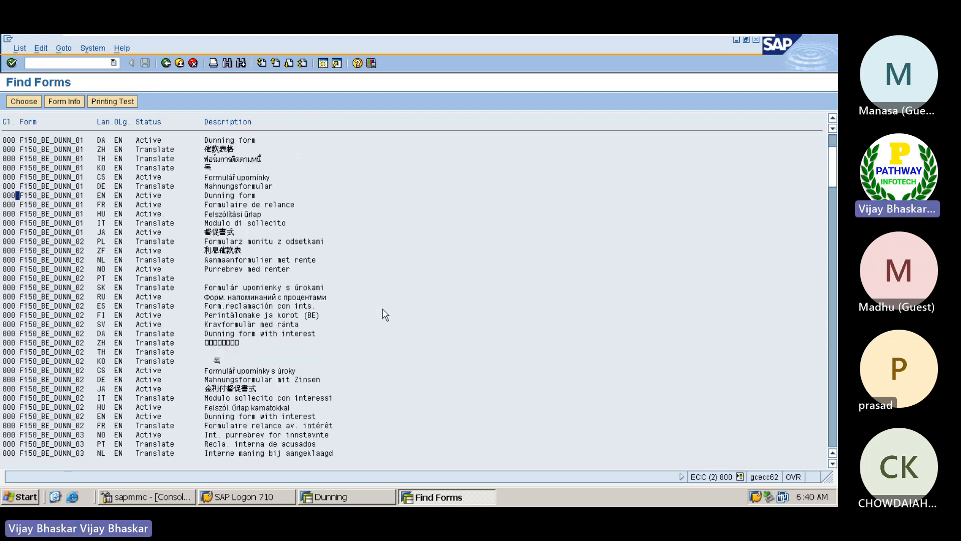
left_click(833, 440)
left_click(832, 440)
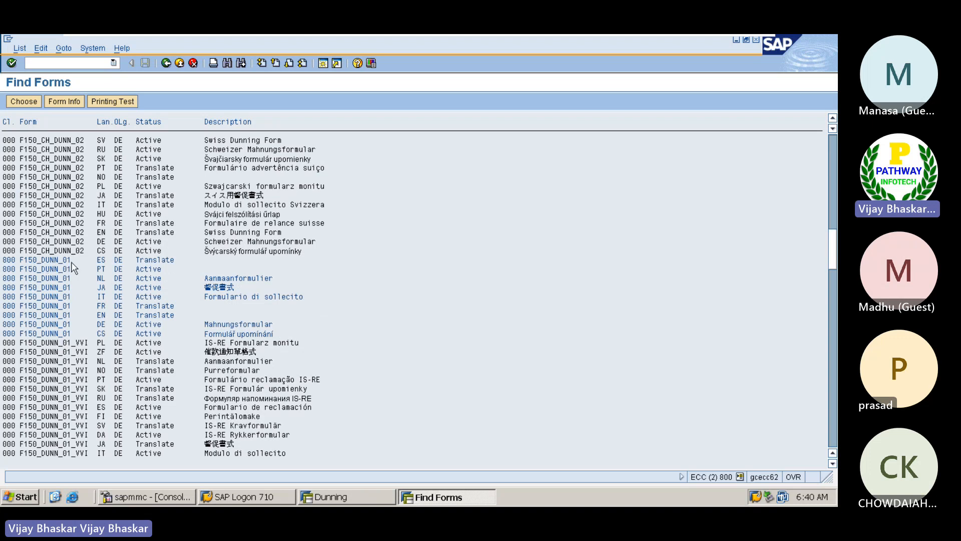
Minimize SAP and scroll the Word guide to the page 4 paragraph on wrong form F150-DUNN-01
mouse_move(718, 47)
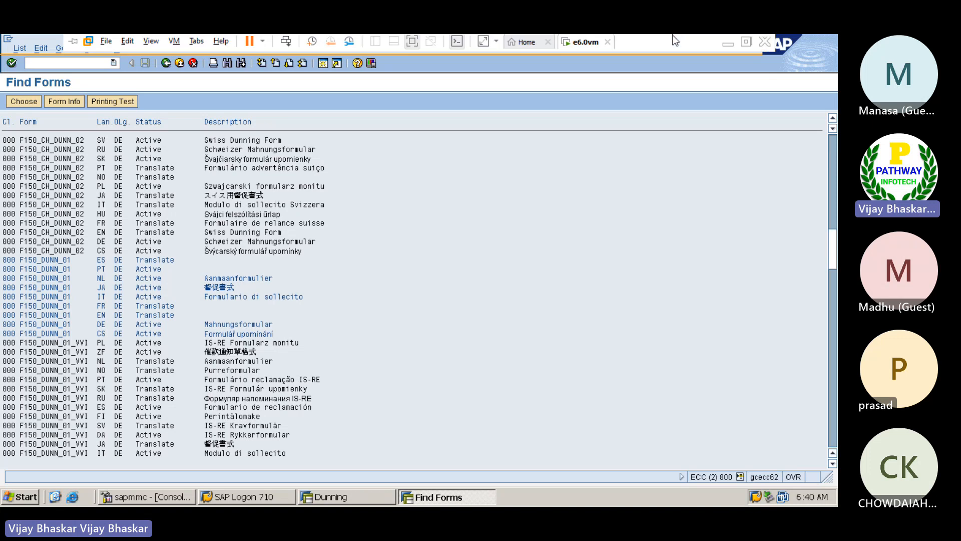
left_click(722, 46)
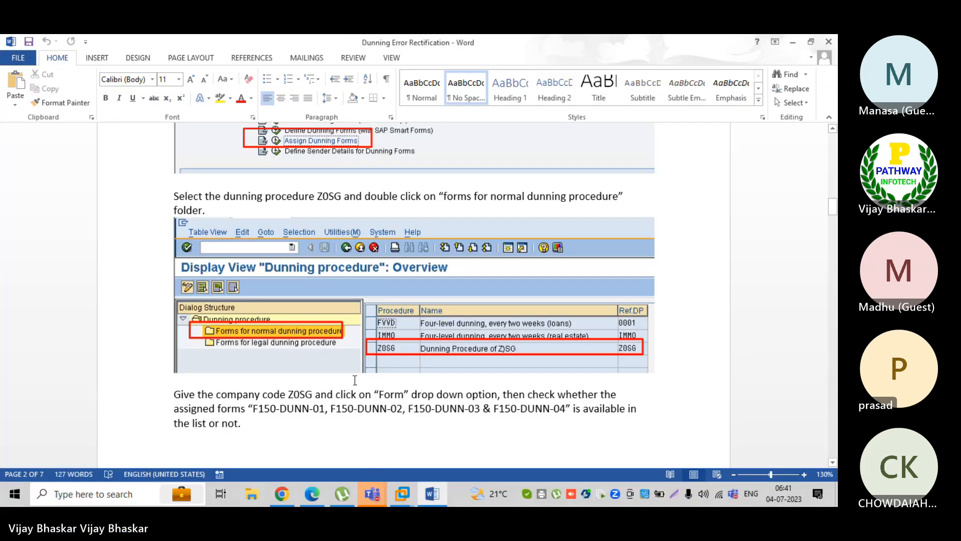
scroll(366, 362, "up", 10)
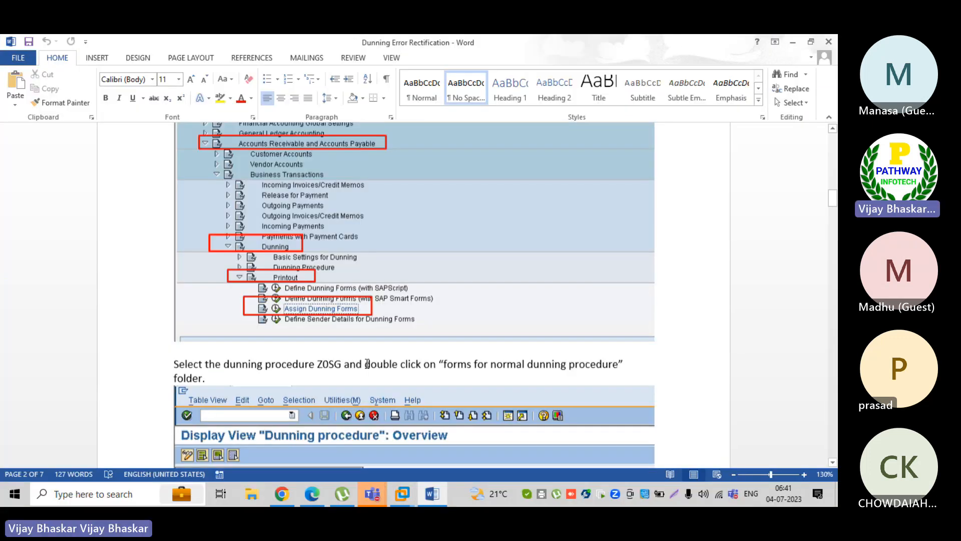
scroll(366, 362, "up", 8)
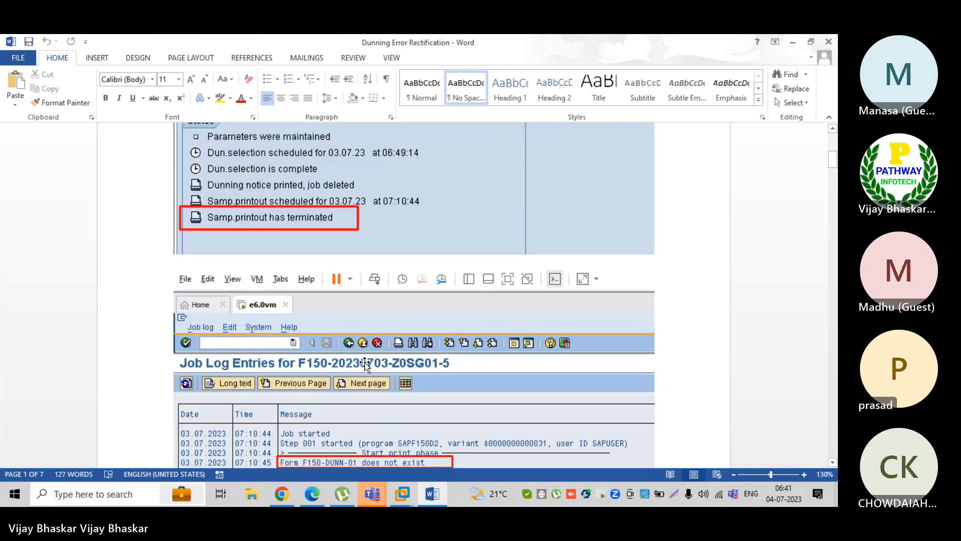
scroll(287, 394, "down", 1)
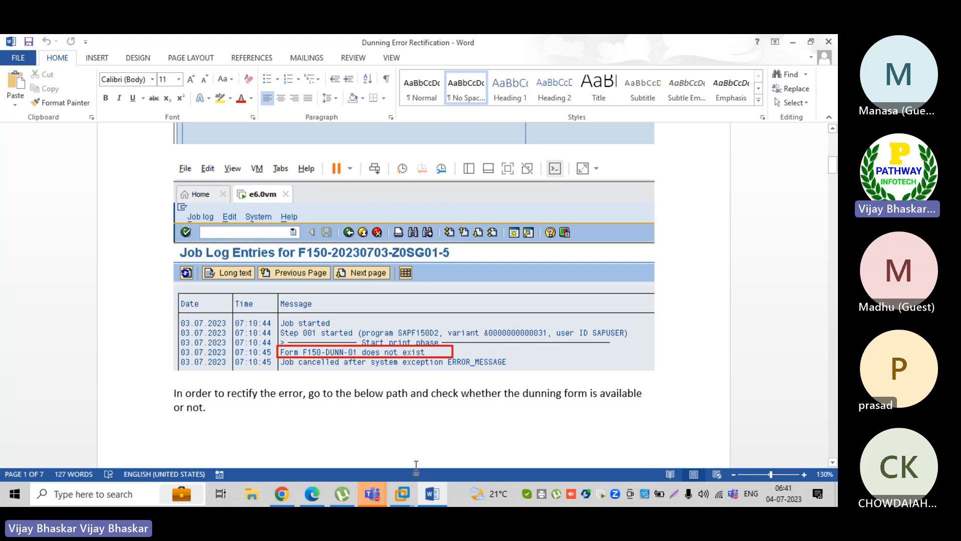
scroll(358, 365, "down", 15)
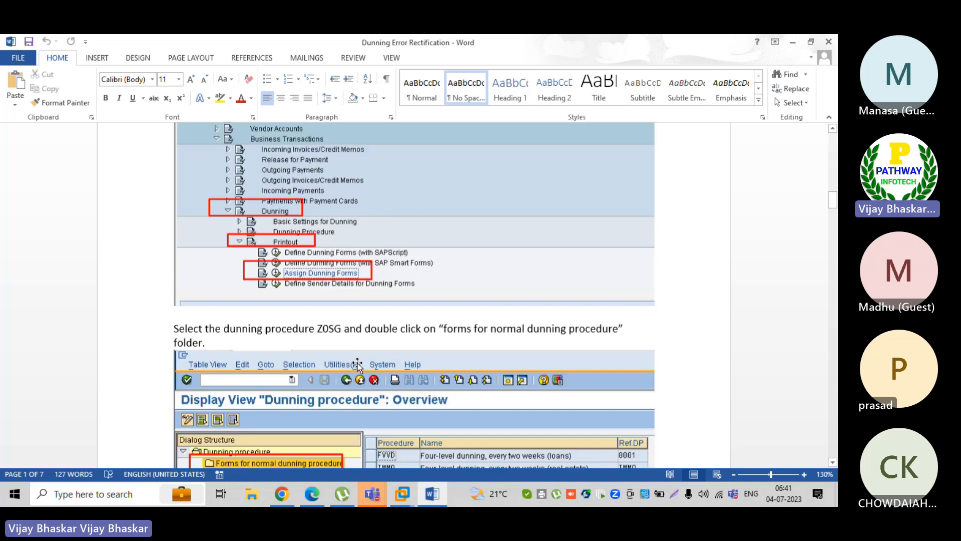
scroll(359, 364, "down", 15)
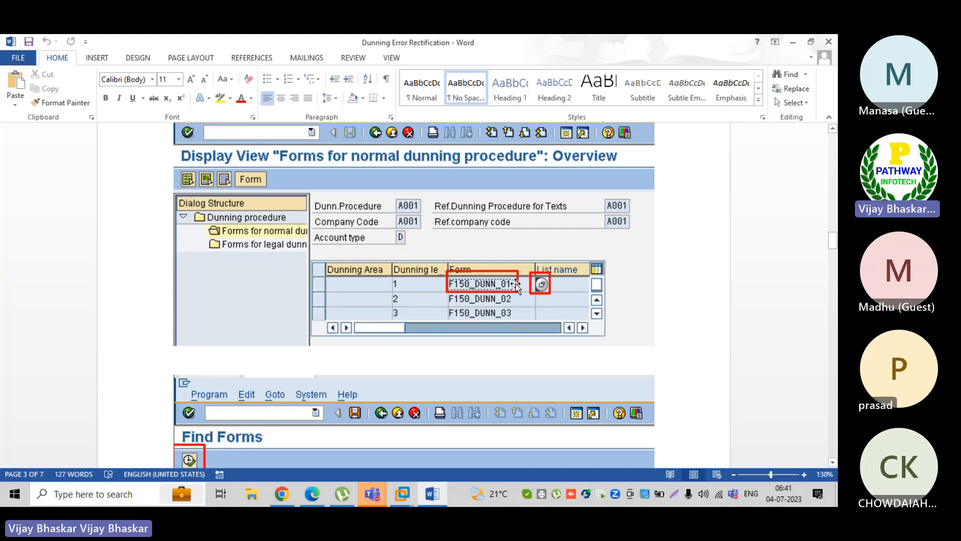
scroll(501, 297, "down", 8)
scroll(501, 296, "down", 15)
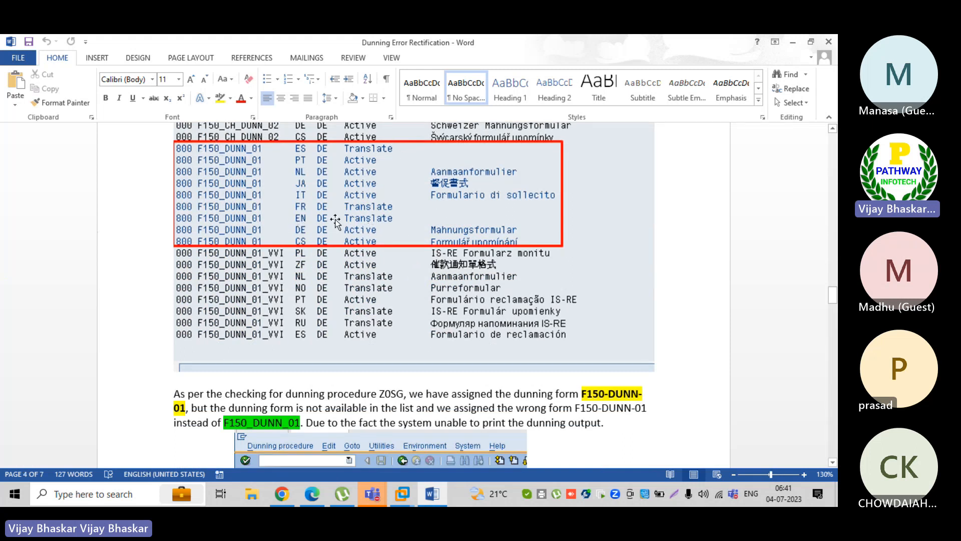
scroll(393, 220, "down", 5)
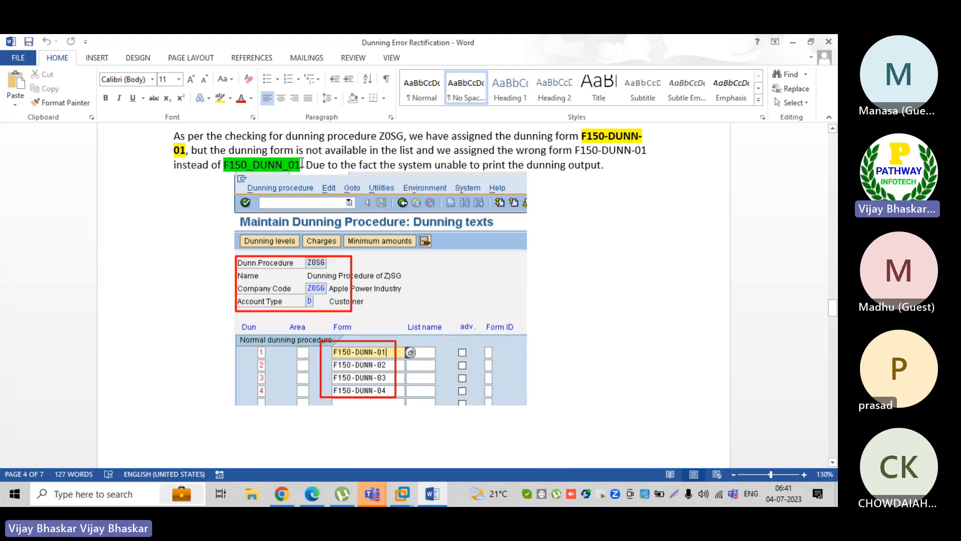
Scroll the Word guide past the corrected forms and Status screenshots to run Z0SG05's parameters
scroll(301, 164, "up", 2)
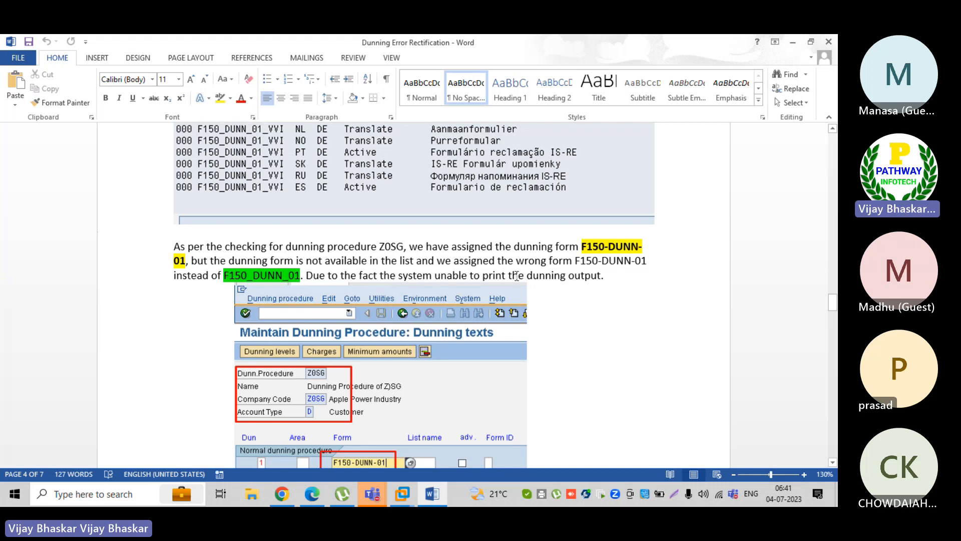
scroll(566, 294, "down", 3)
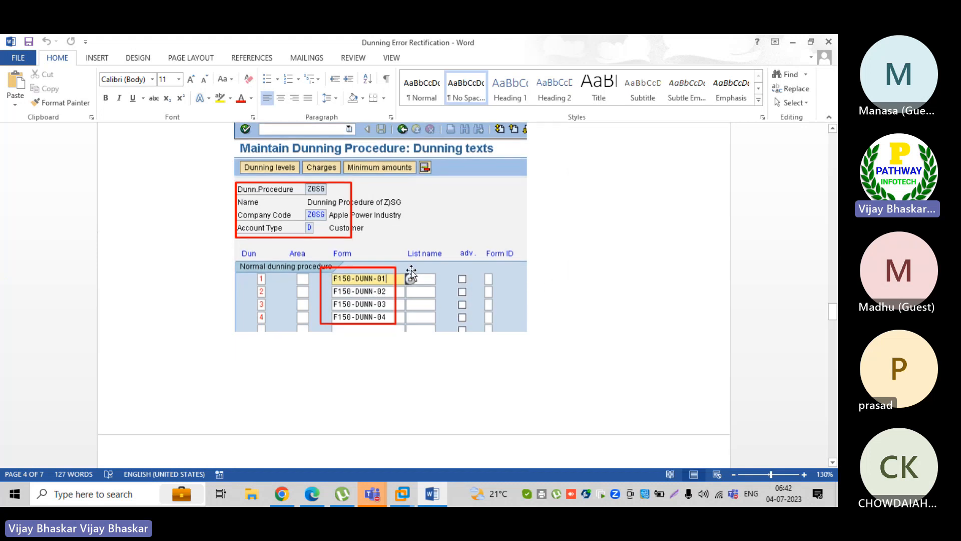
scroll(356, 299, "down", 5)
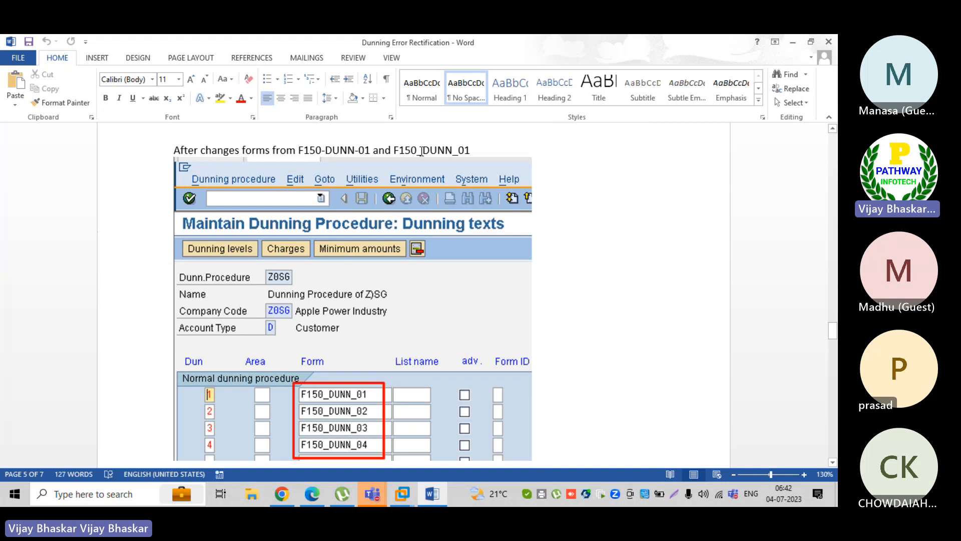
scroll(470, 233, "down", 8)
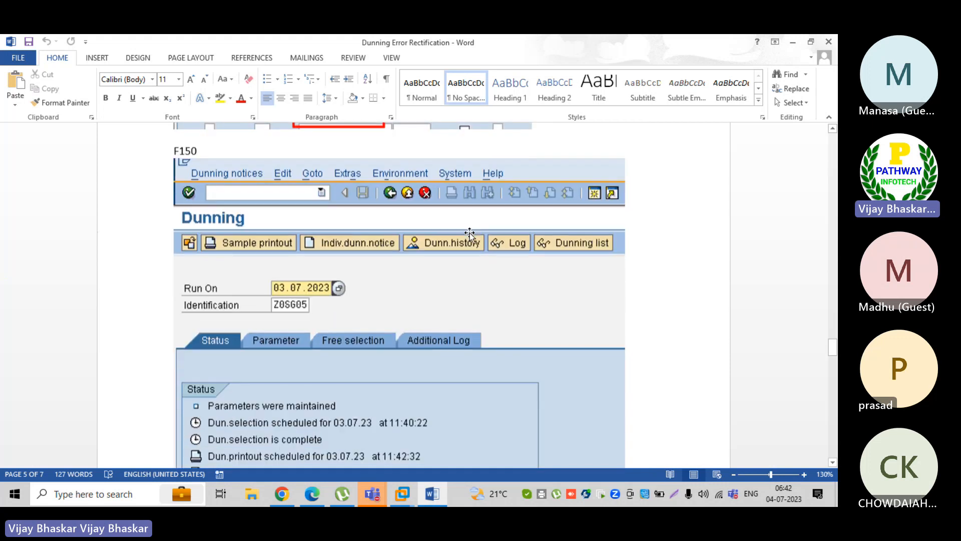
scroll(469, 233, "down", 4)
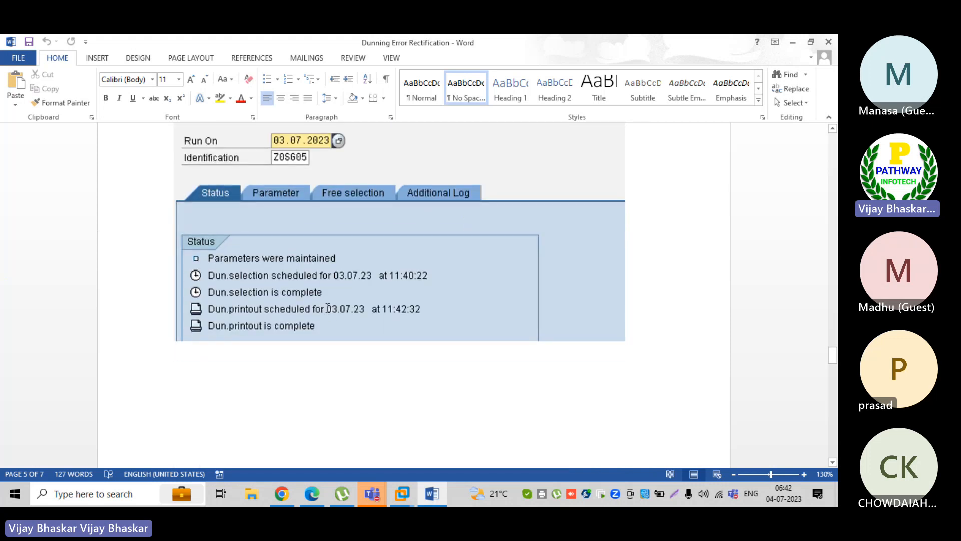
scroll(333, 271, "down", 13)
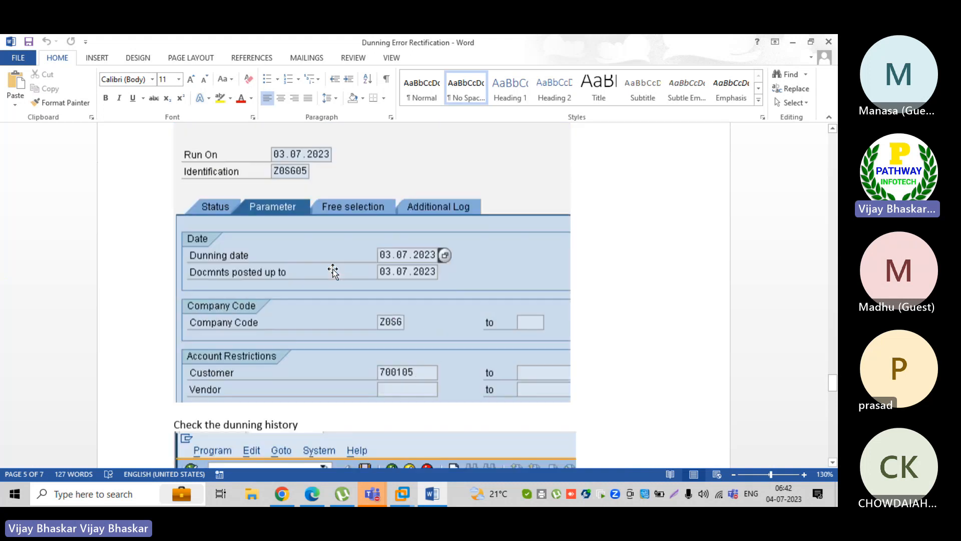
scroll(332, 270, "down", 5)
scroll(333, 270, "up", 5)
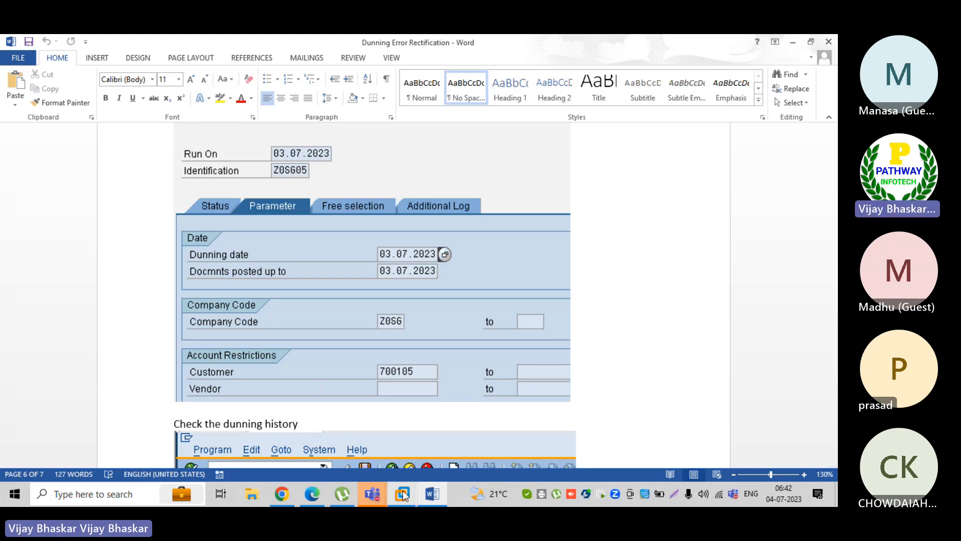
Load the 03.07.2023 Z0SG05 dunning run, note its completed printout, and open Dunning History
mouse_move(402, 490)
left_click(466, 422)
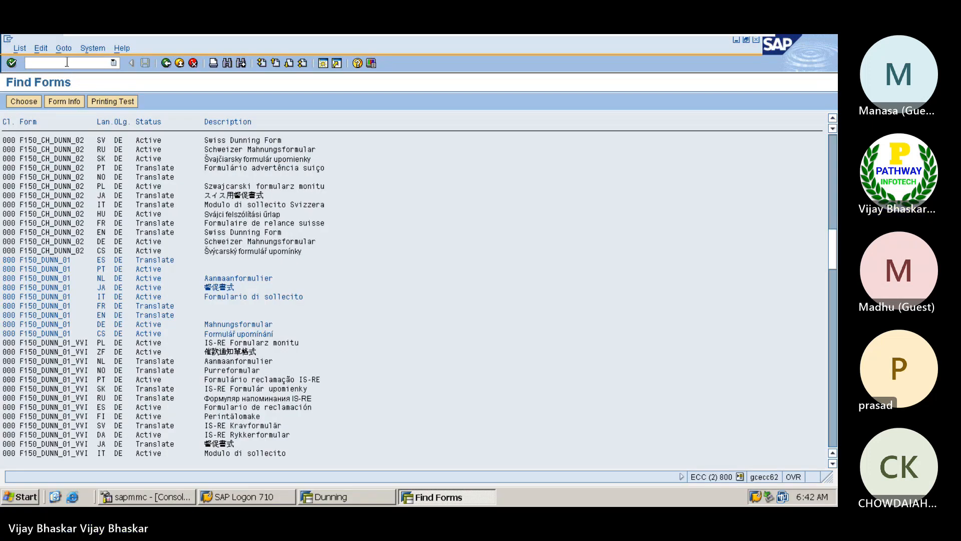
left_click(337, 494)
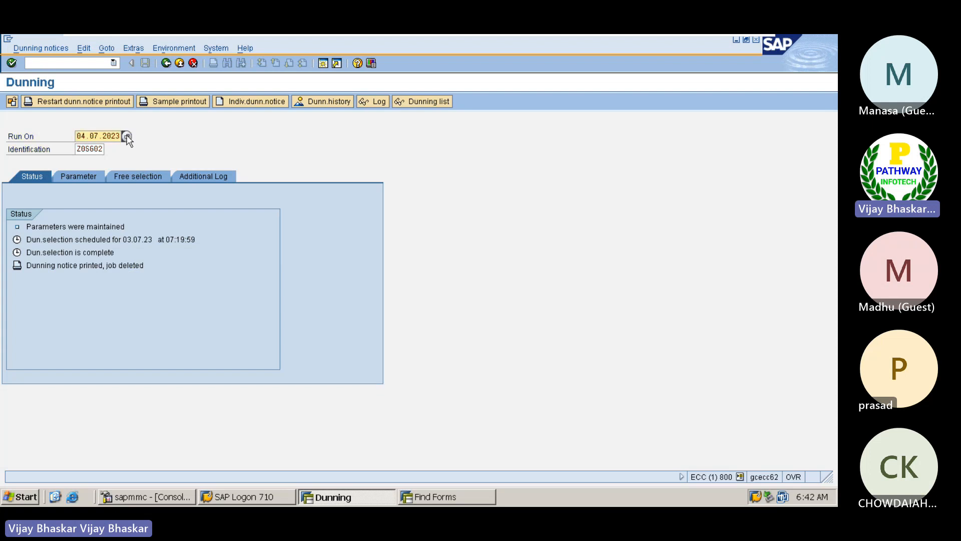
left_click(127, 137)
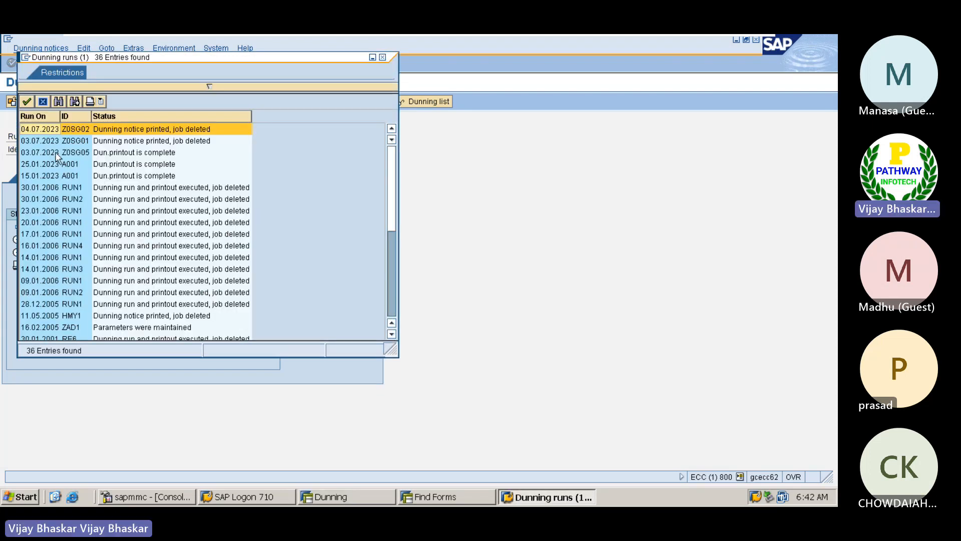
left_click(85, 151)
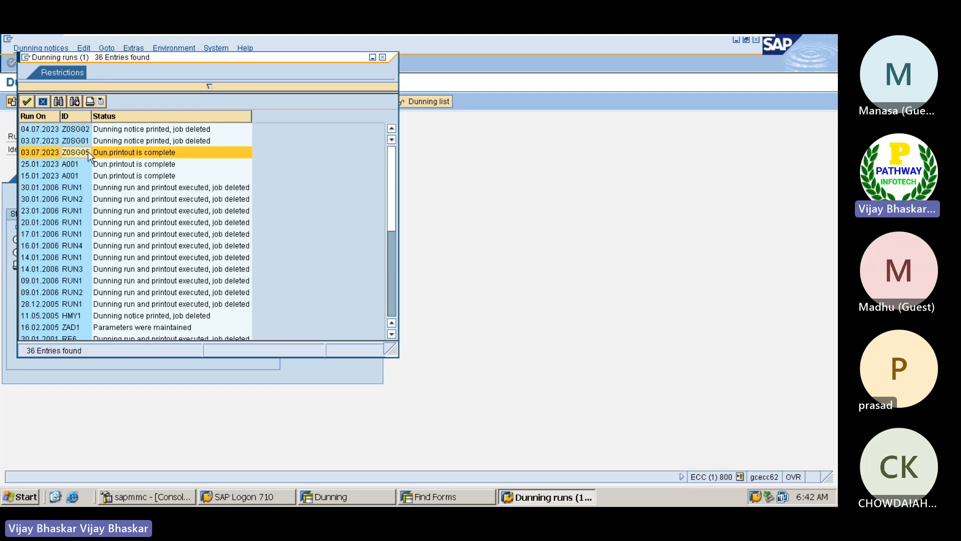
double_click(90, 153)
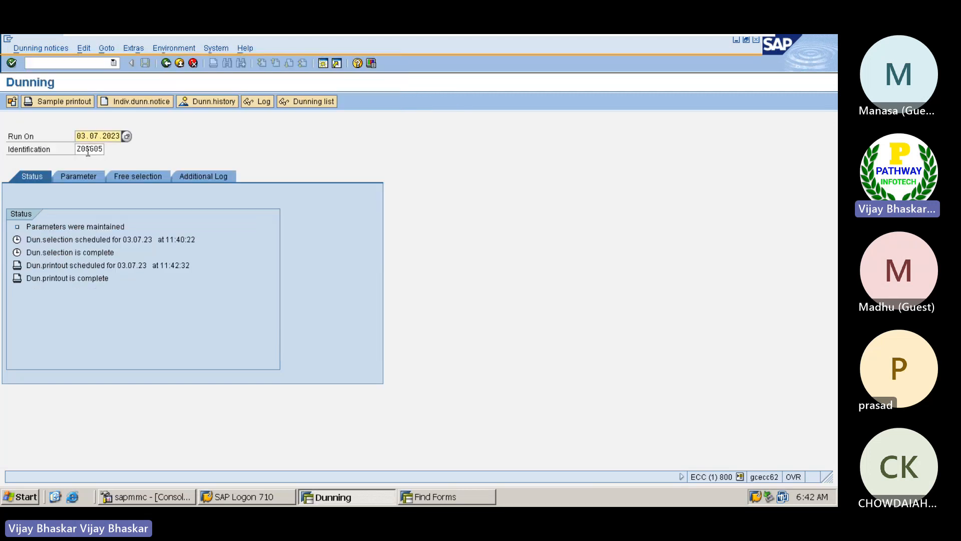
left_click(61, 279)
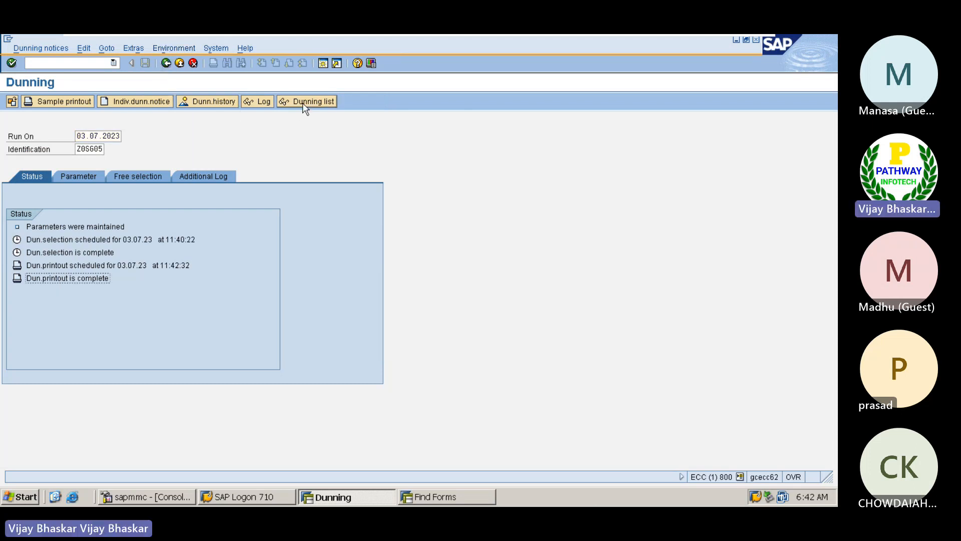
left_click(208, 100)
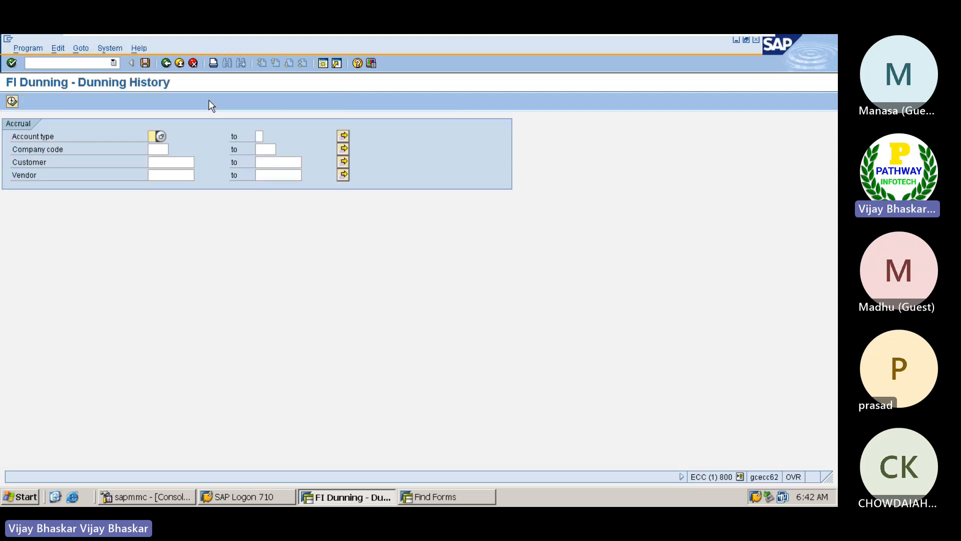
List the dunning history for company code Z0SG
left_click(158, 149)
left_click(158, 159)
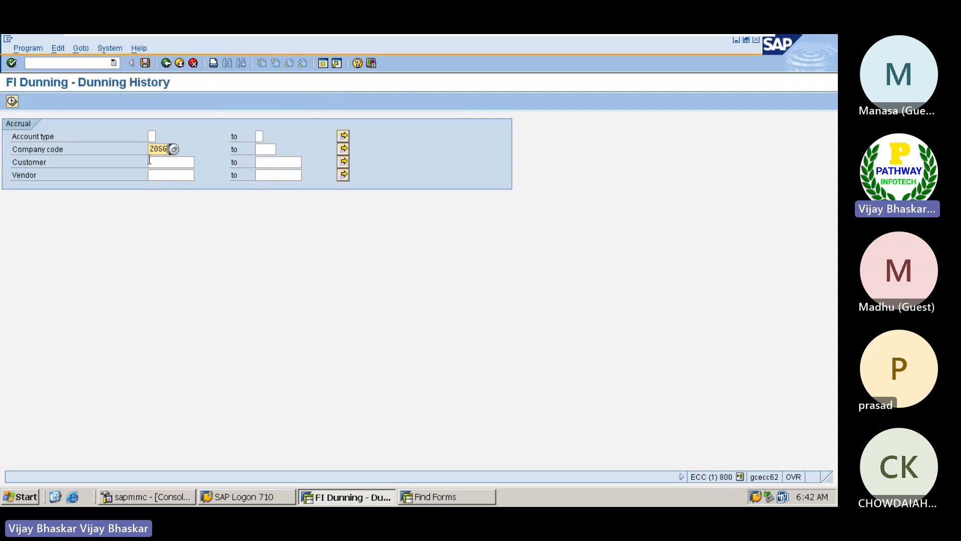
left_click(12, 101)
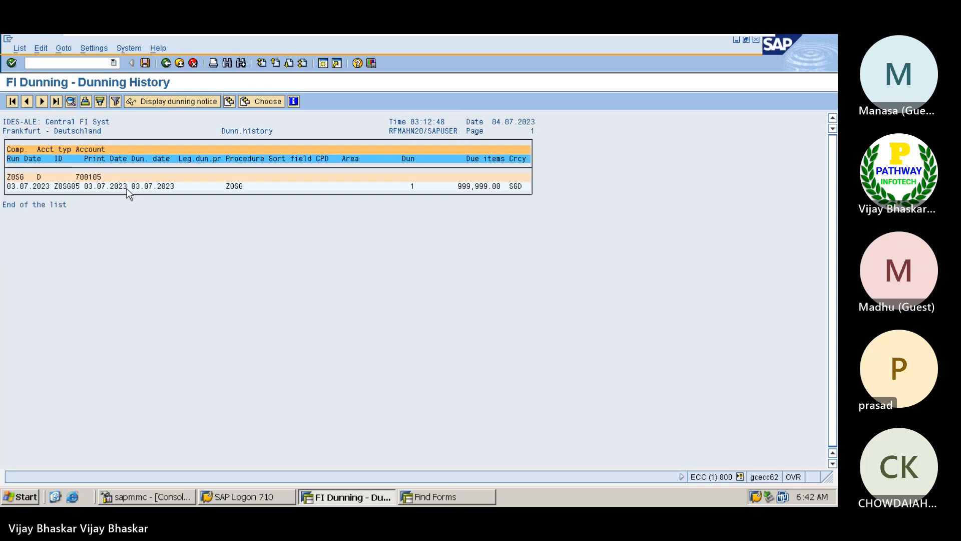
Preview the customer's 1st dunning notice, then minimize SAP to return to the Word guide
left_click(66, 186)
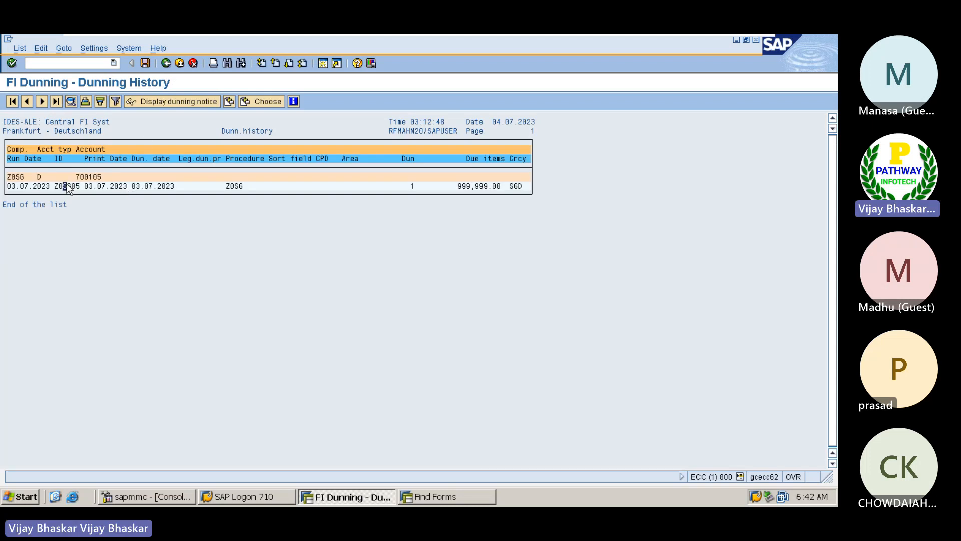
left_click(172, 101)
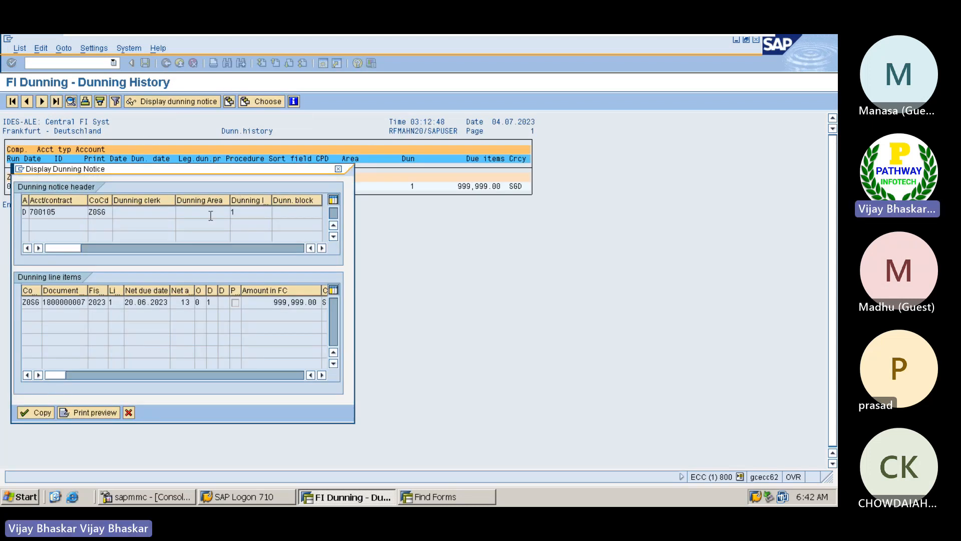
left_click(234, 212)
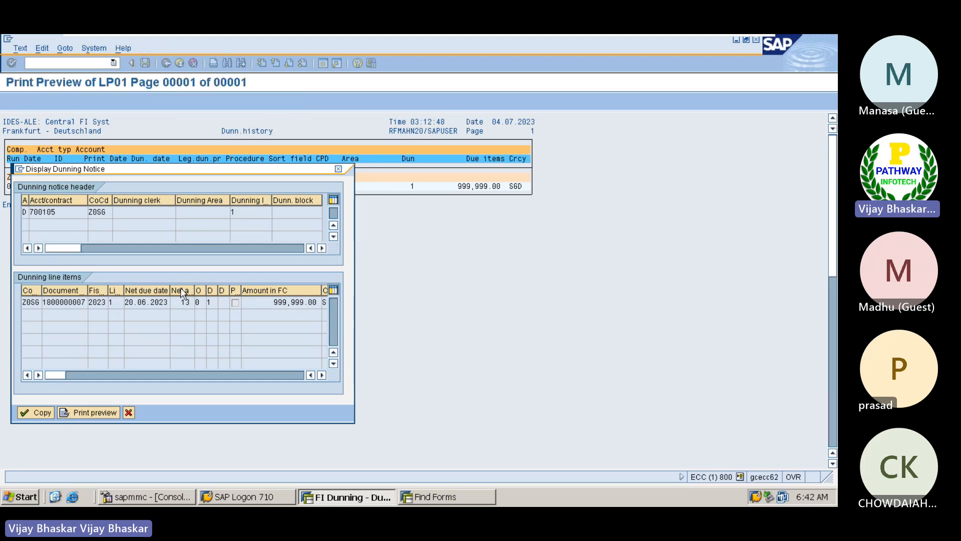
scroll(409, 282, "down", 5)
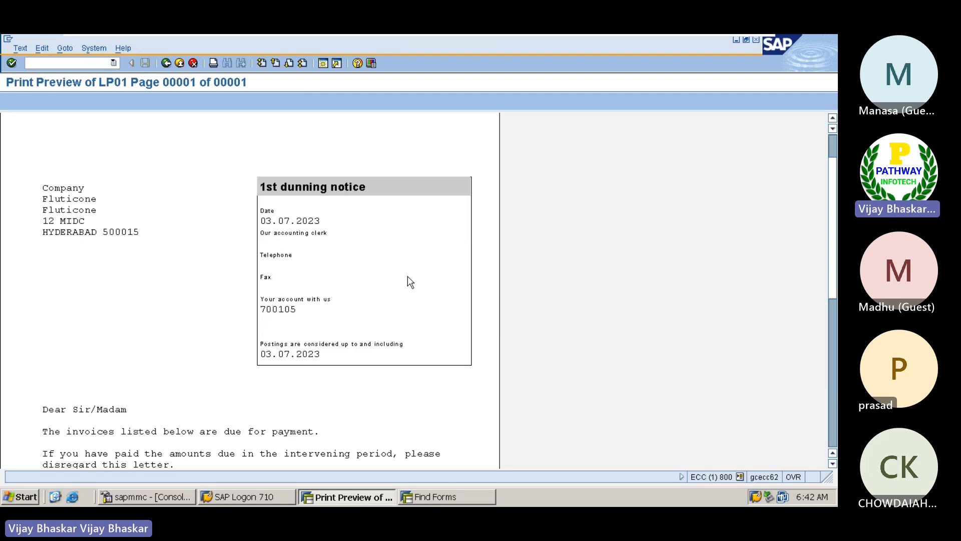
scroll(408, 278, "down", 8)
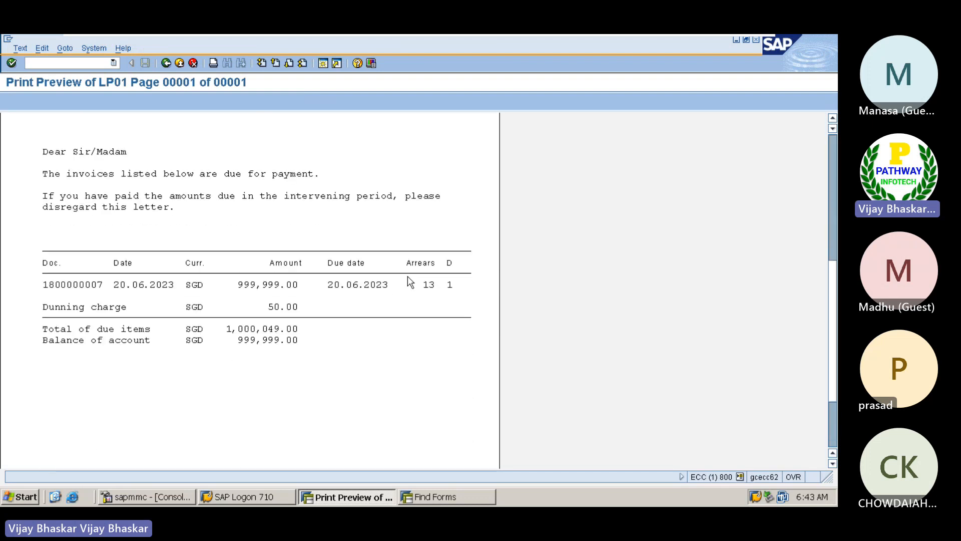
key("Escape")
key("Escape")
key("Escape")
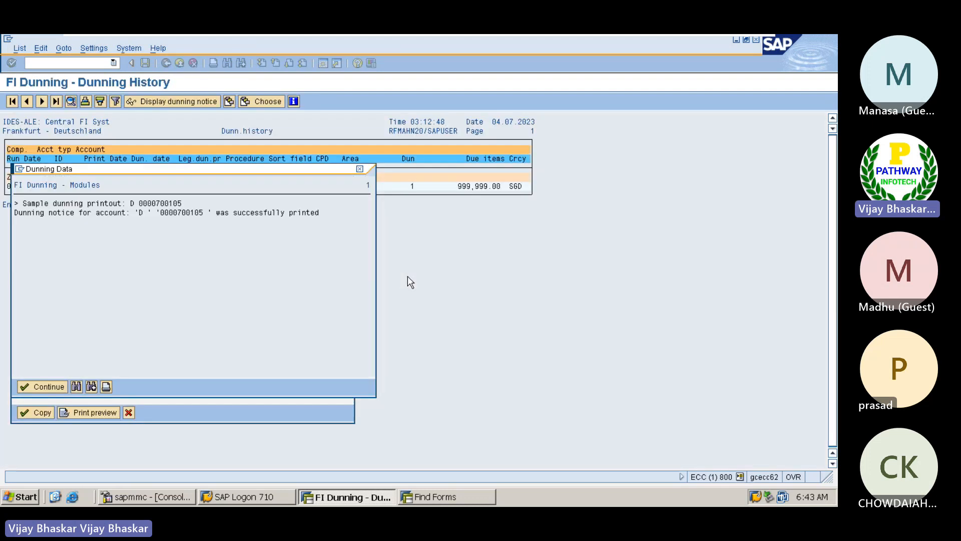
mouse_move(660, 35)
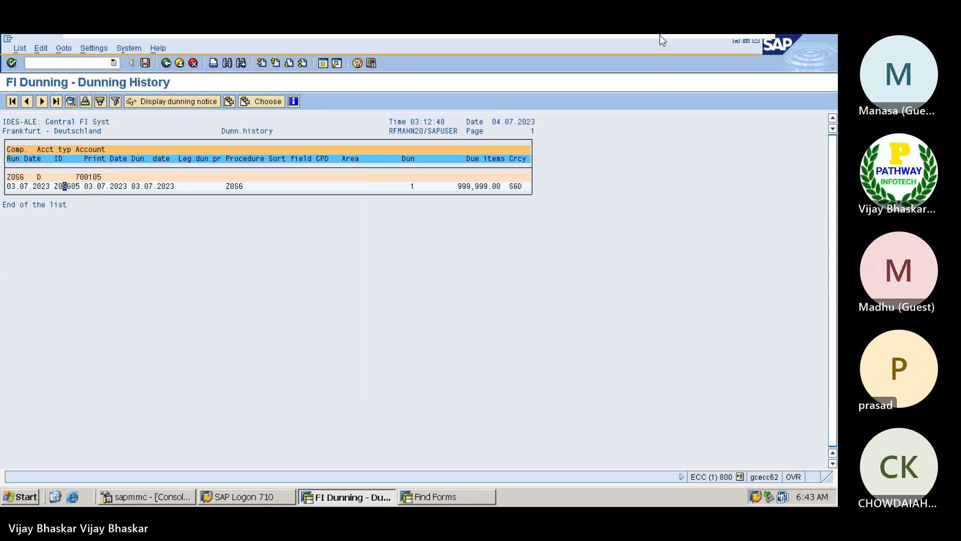
left_click(727, 45)
Close the SAP Logon window and go back to the Word guide
scroll(371, 336, "down", 10)
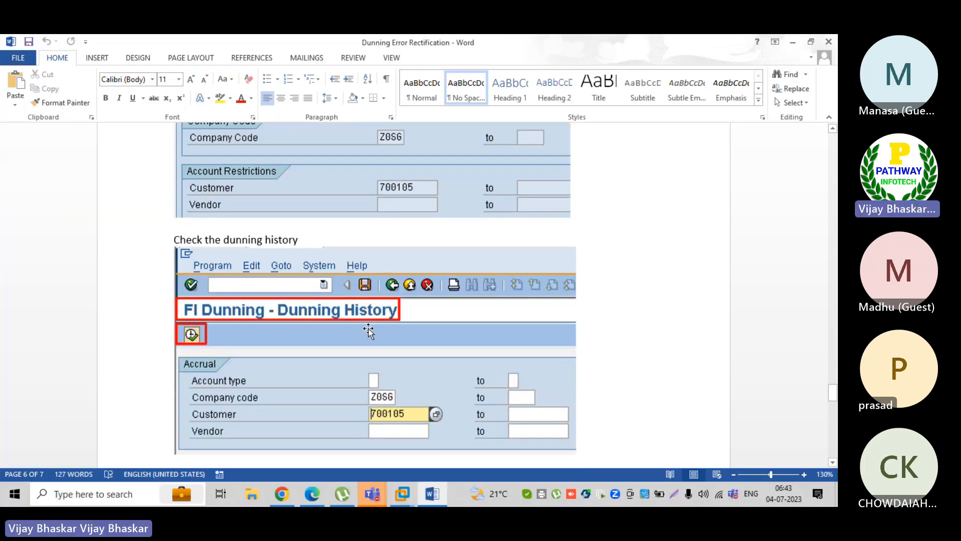
scroll(391, 214, "down", 5)
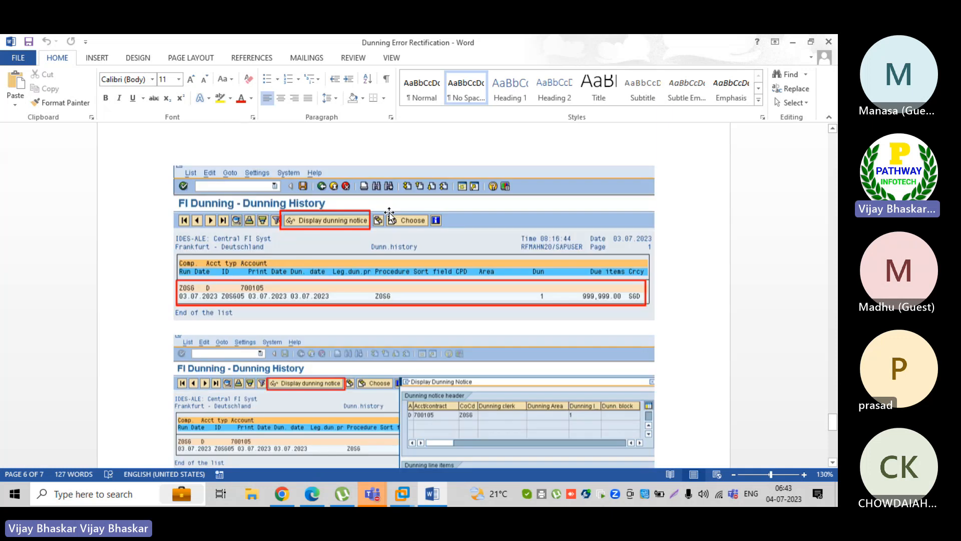
scroll(328, 363, "down", 5)
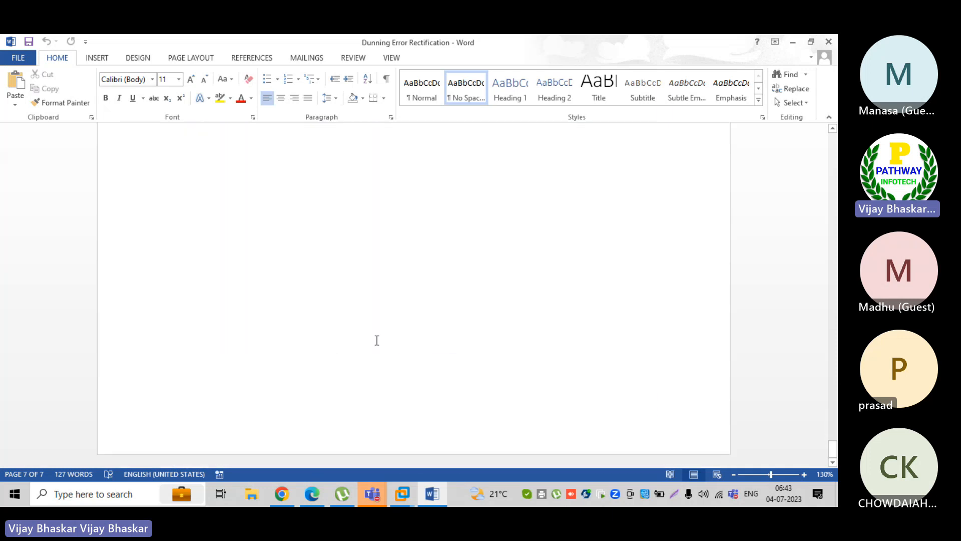
scroll(369, 349, "up", 3)
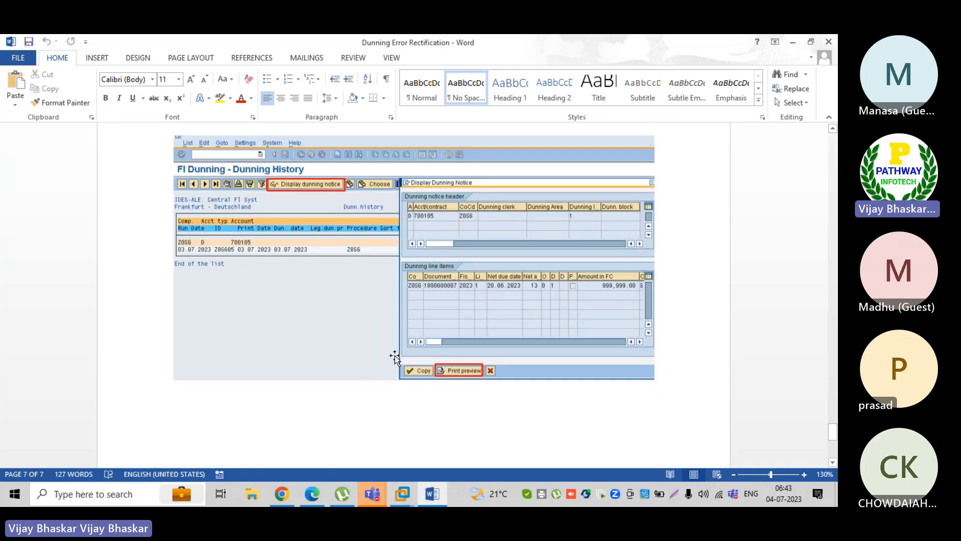
mouse_move(402, 494)
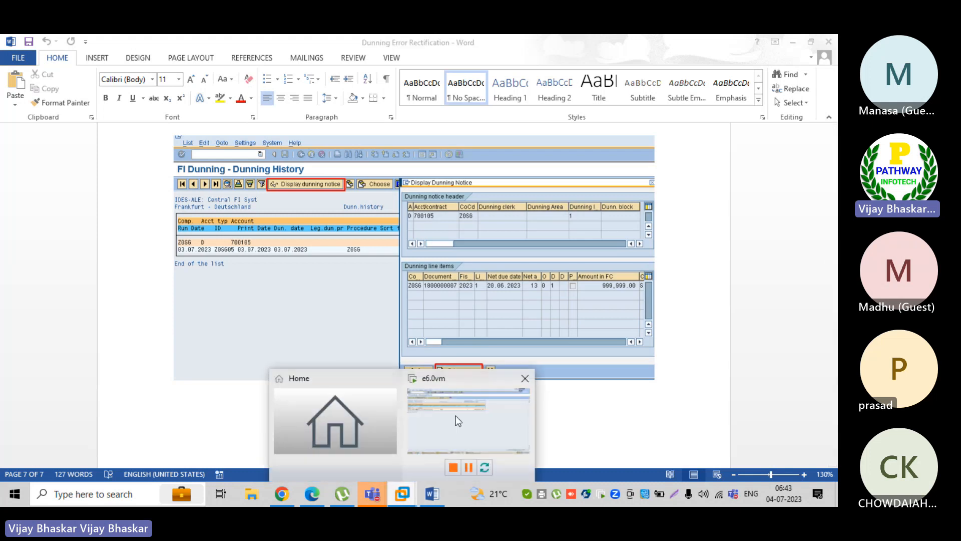
left_click(455, 415)
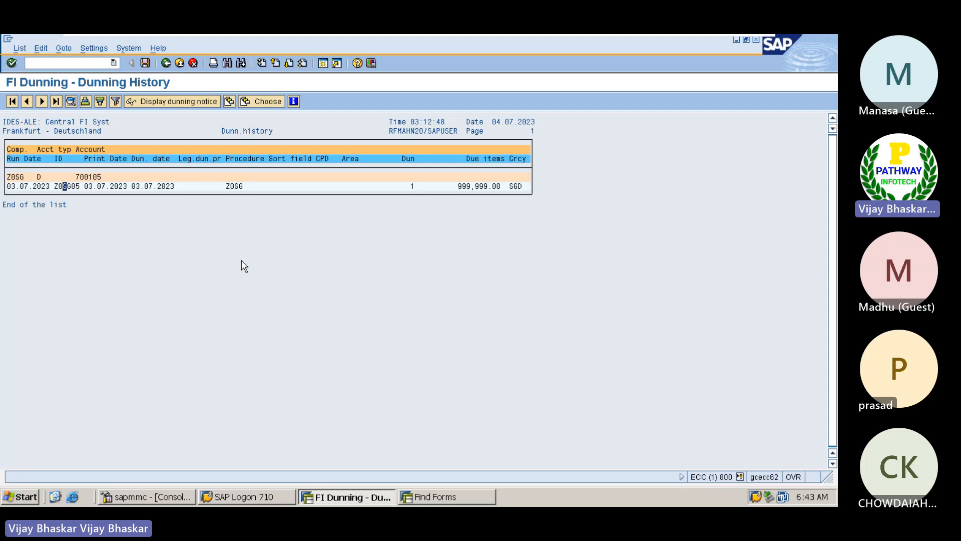
left_click(238, 495)
left_click(682, 150)
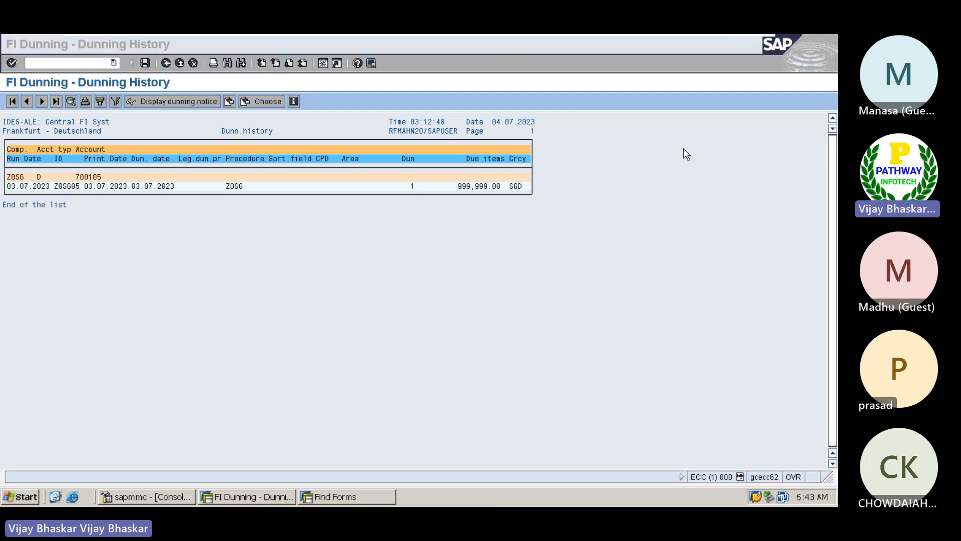
left_click(728, 44)
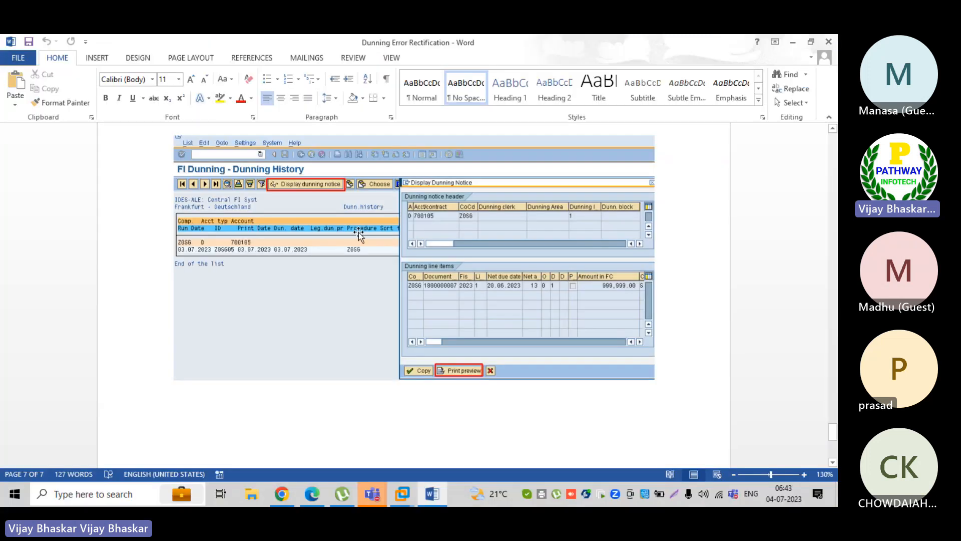
Scroll up to the note that form F150-DUNN-01 was assigned instead of F150_DUNN_01
scroll(329, 340, "up", 3)
scroll(330, 340, "up", 10)
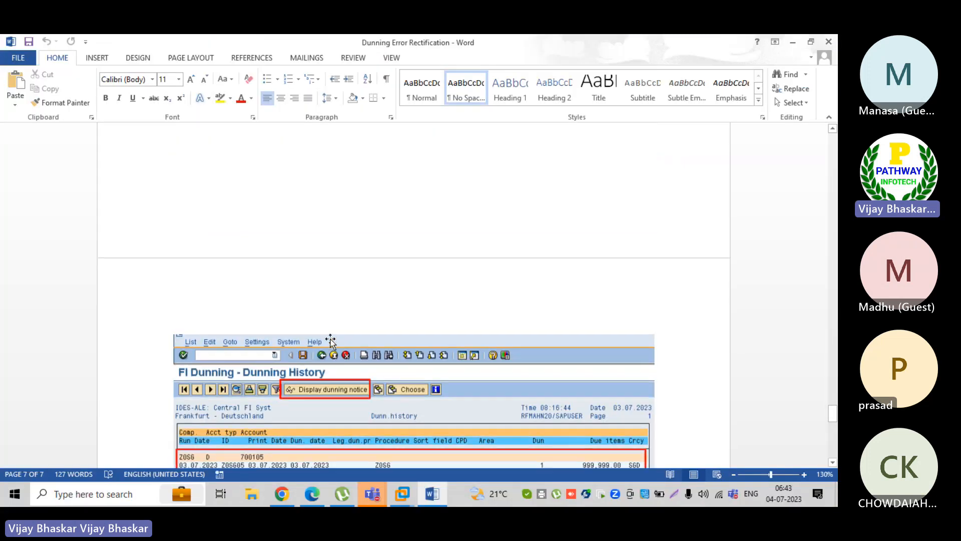
scroll(328, 340, "up", 10)
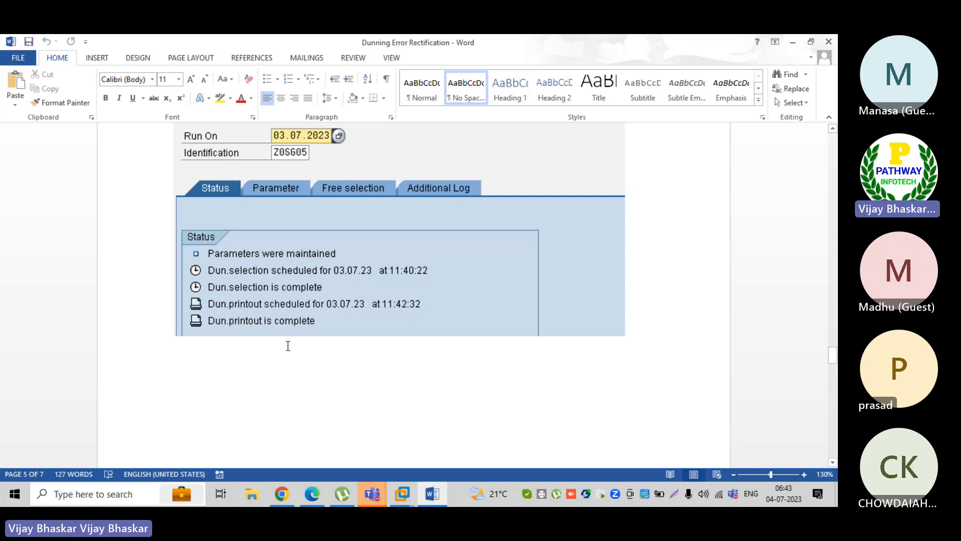
scroll(288, 341, "up", 15)
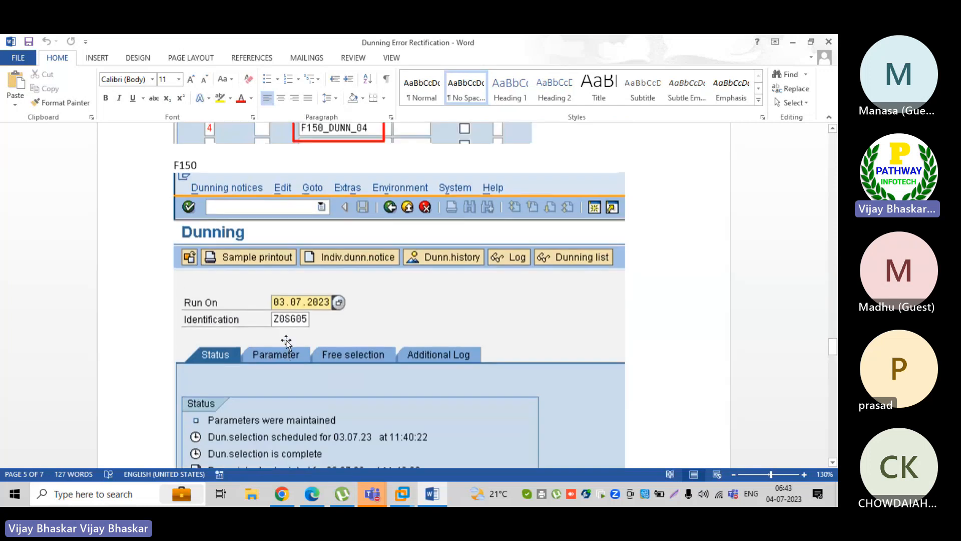
scroll(286, 343, "up", 10)
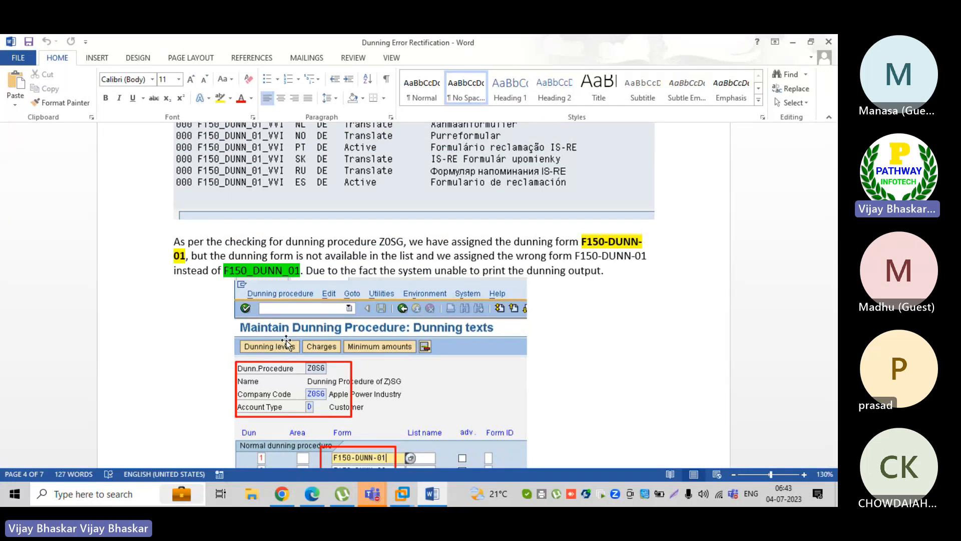
key("alt+Tab")
Insert a row at 1396 reading '1. Create customer master and assign dunnign procedure'
left_click(10, 223)
right_click(10, 223)
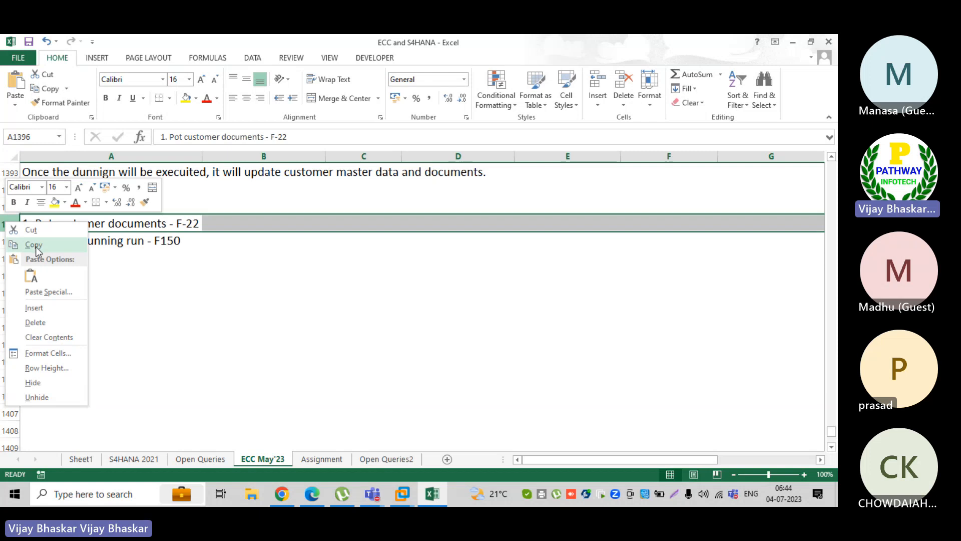
left_click(34, 307)
left_click(27, 225)
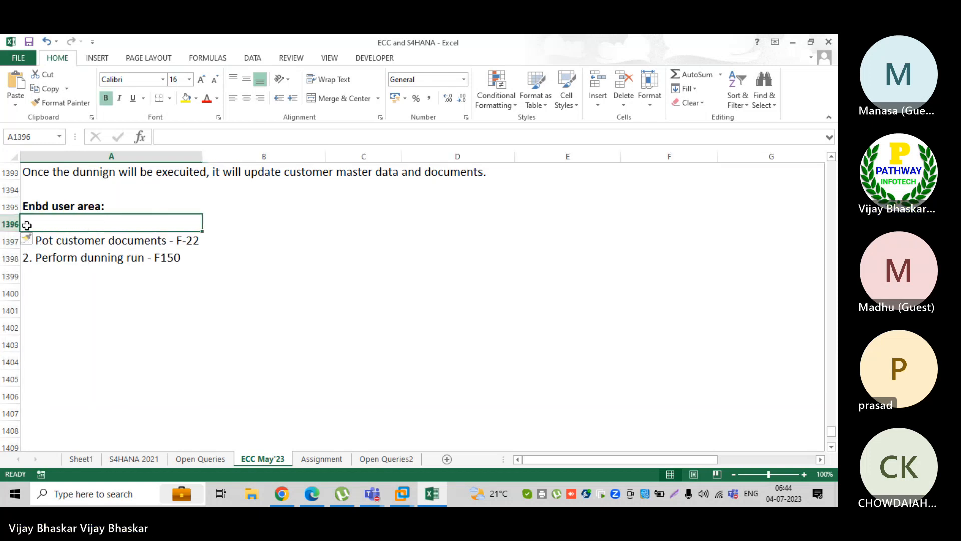
type("1.")
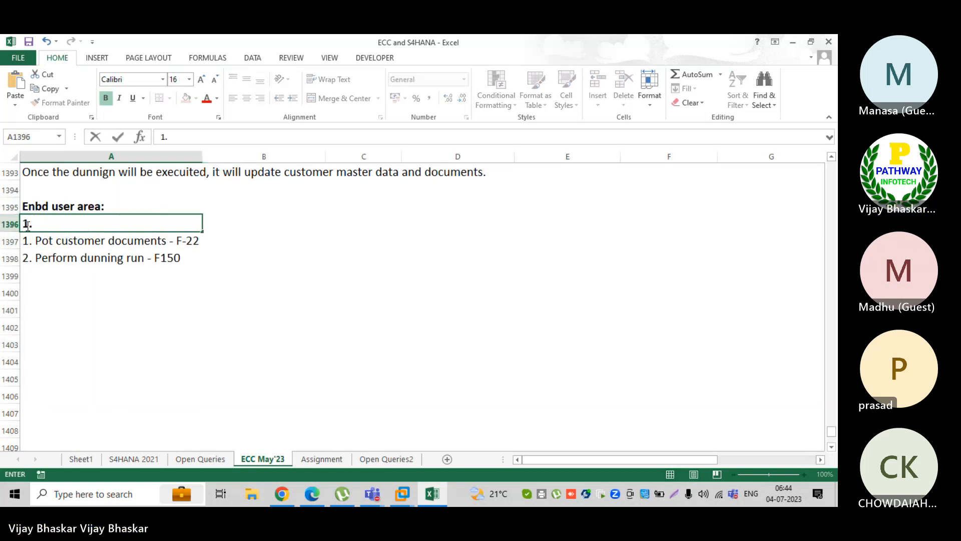
type(" Create cus")
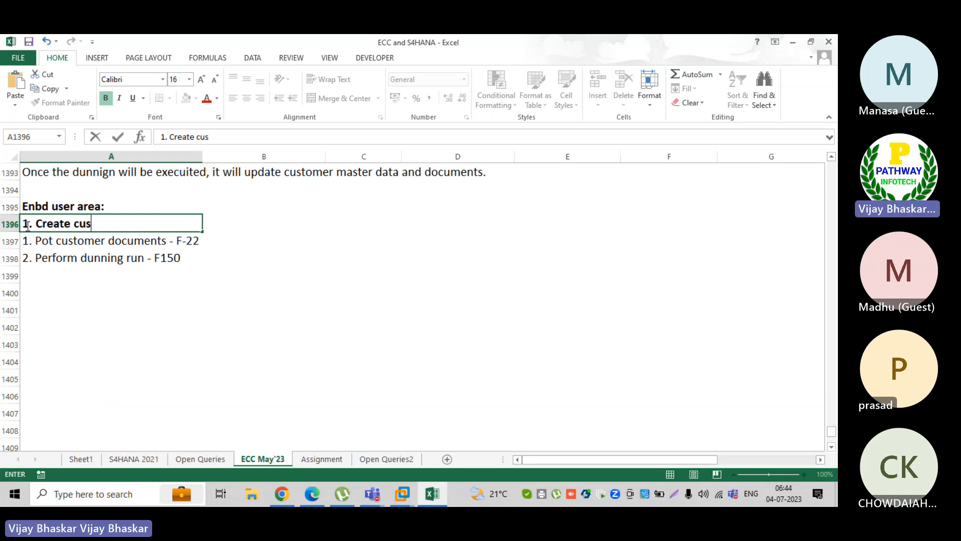
type("tomer master and")
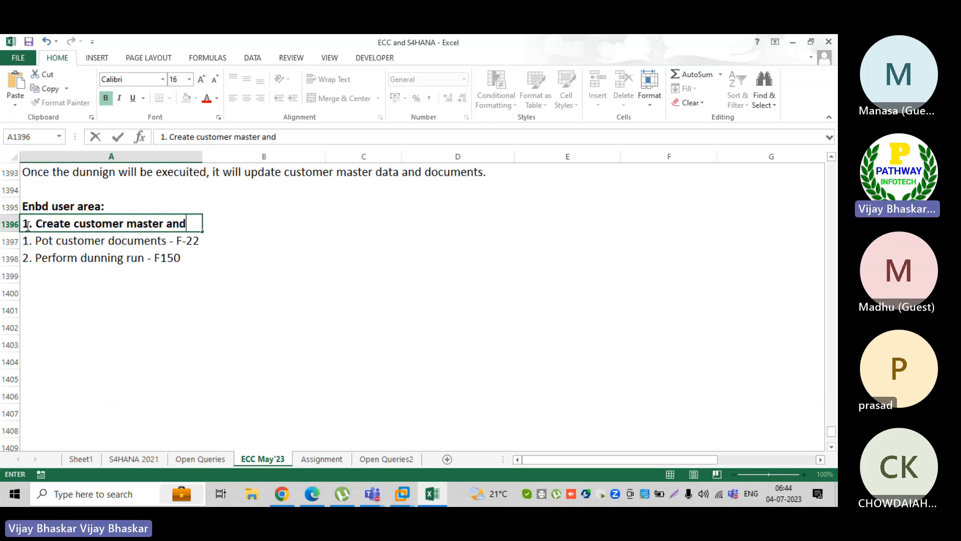
type(" assign dunnign pto")
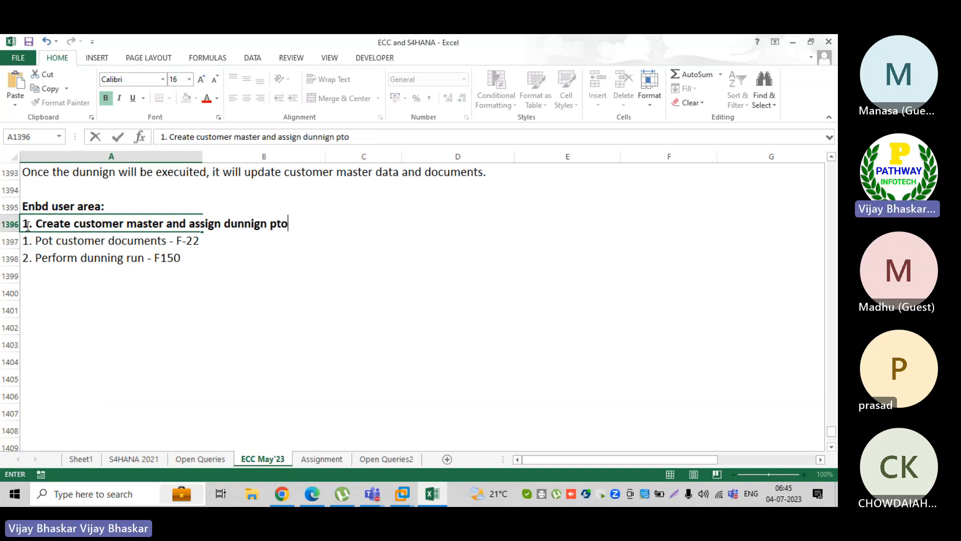
key("BackSpace")
key("BackSpace")
type("ro")
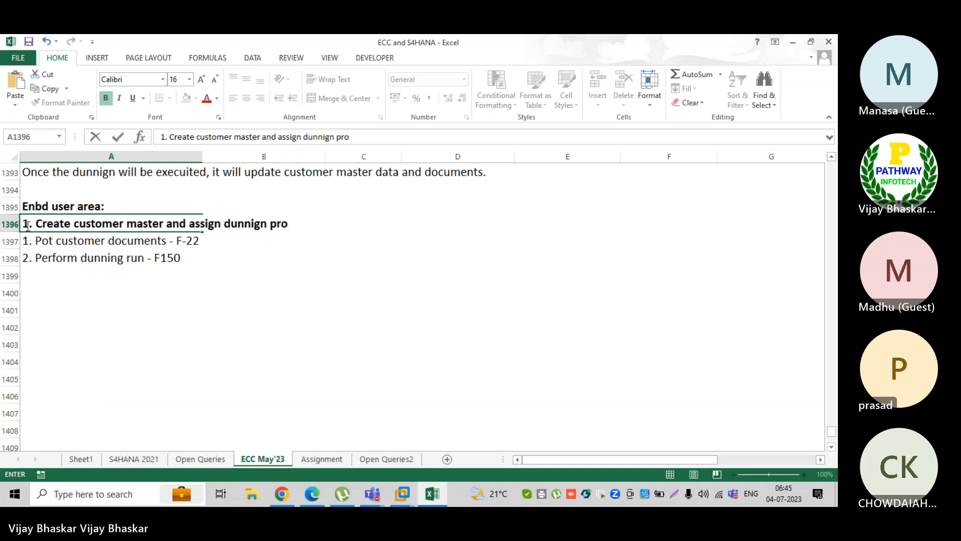
type("cedure")
key("Return")
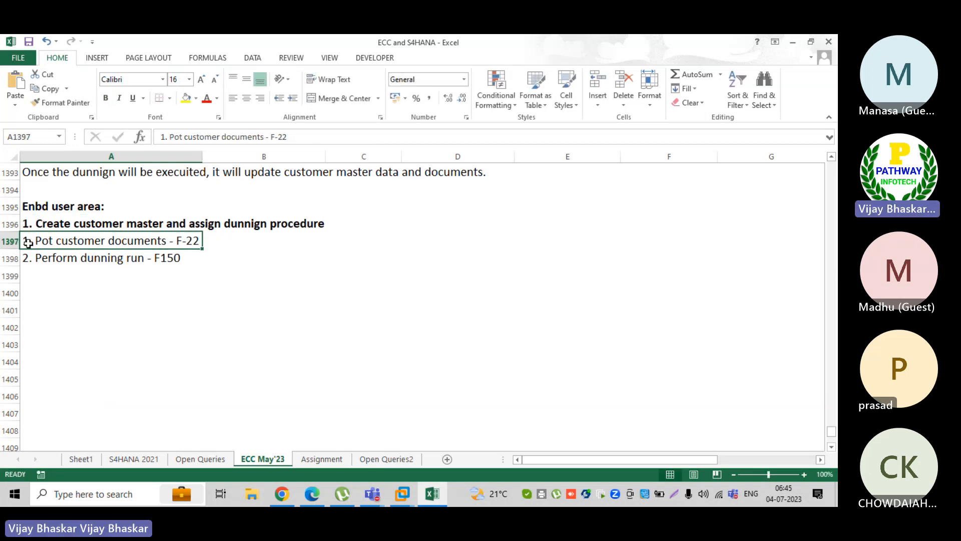
Renumber the following steps in A1397 and A1398 to 2 and 3
double_click(28, 241)
key("BackSpace")
type("2")
key("Return")
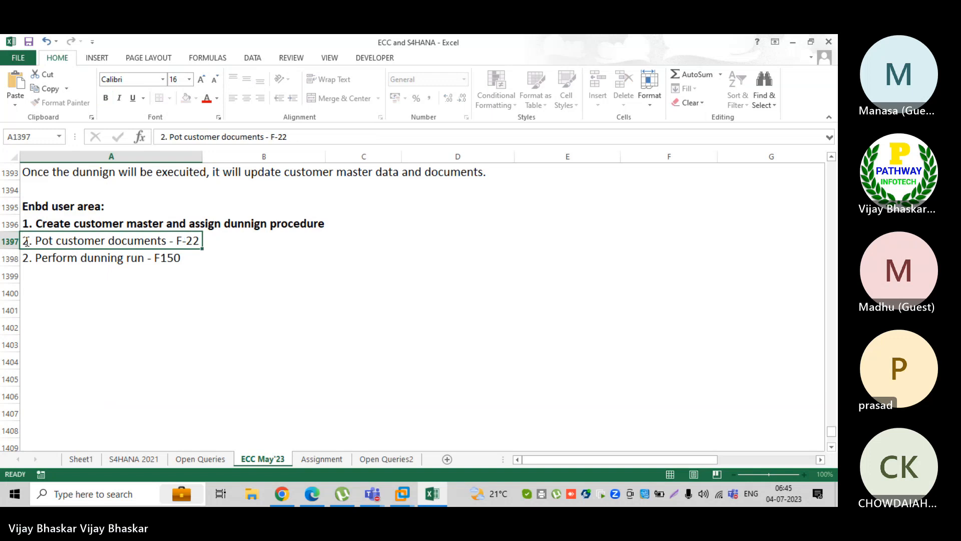
double_click(27, 258)
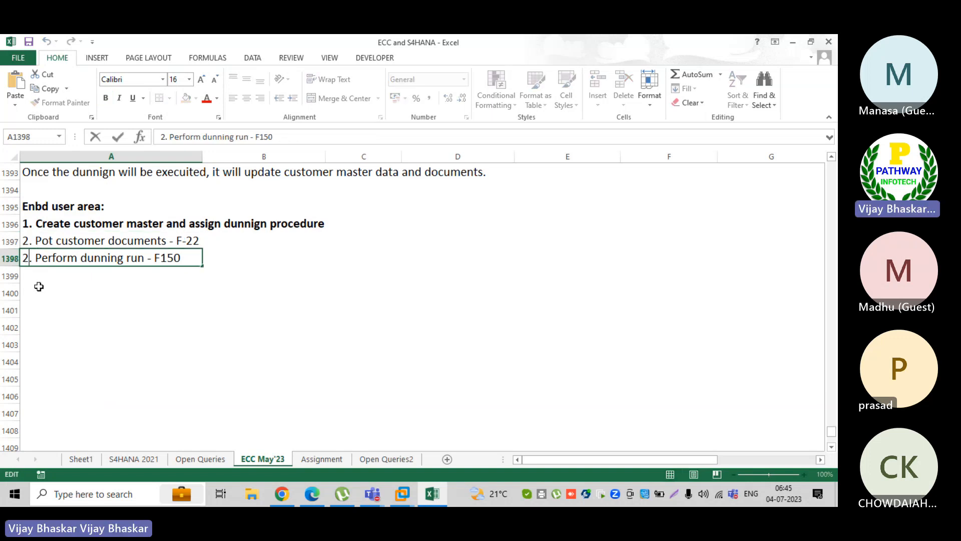
key("BackSpace")
type("3")
key("Return")
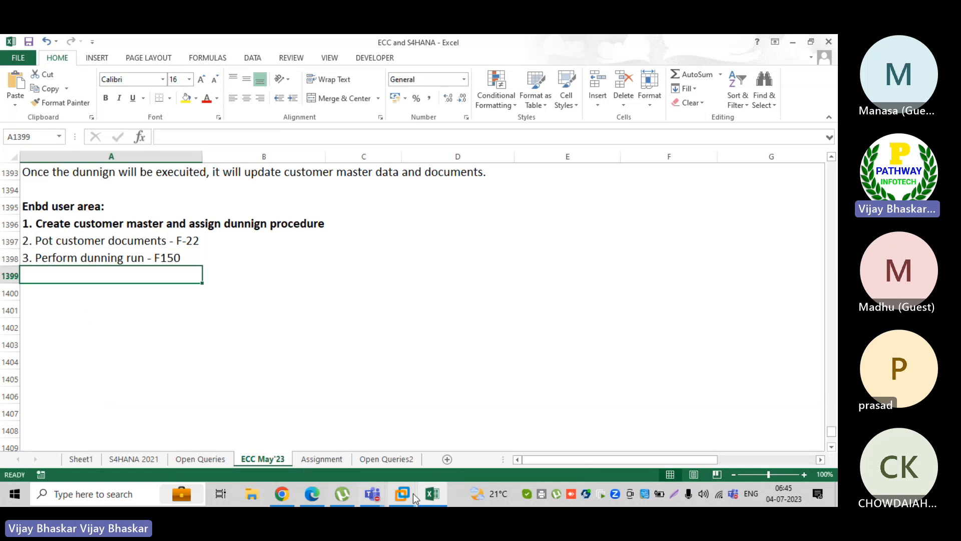
Start FD01 for company code Z0sg with account group Local customers - Z0SG
mouse_move(402, 494)
left_click(467, 422)
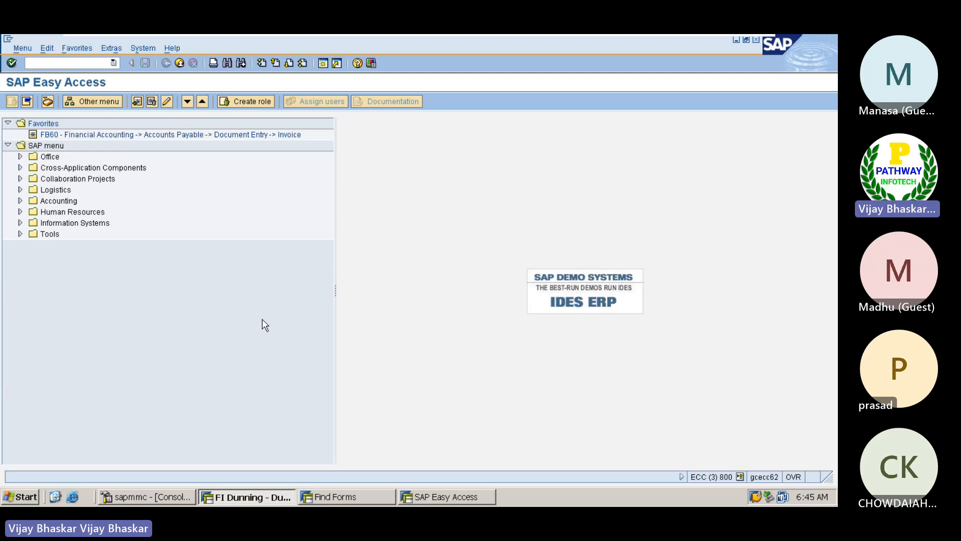
left_click(52, 63)
type("fd")
type("01")
key("Return")
left_click(120, 179)
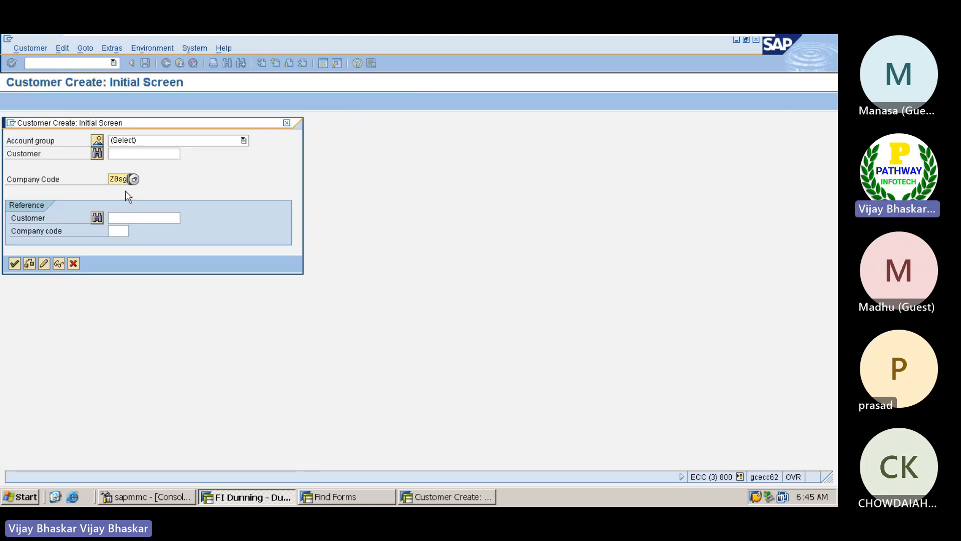
left_click(145, 141)
scroll(159, 248, "down", 3)
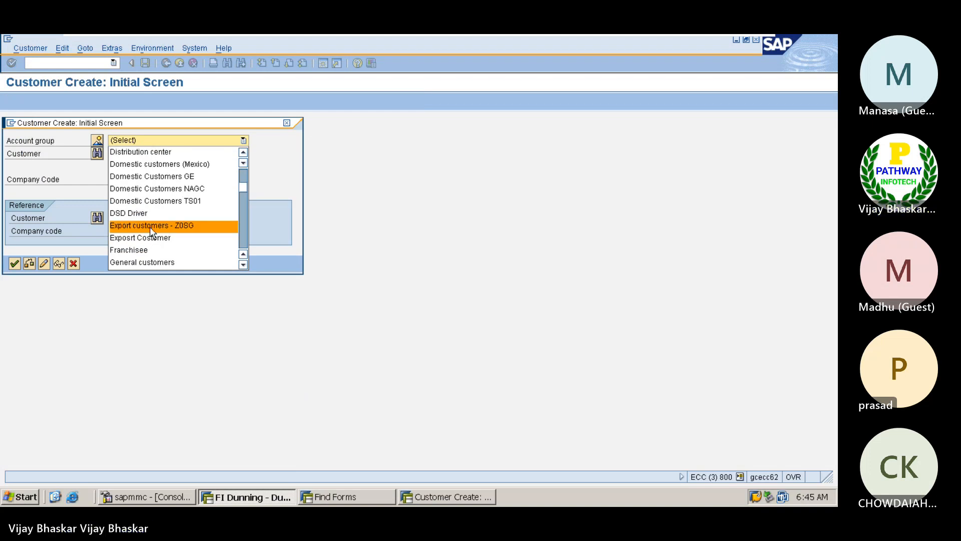
scroll(150, 228, "down", 3)
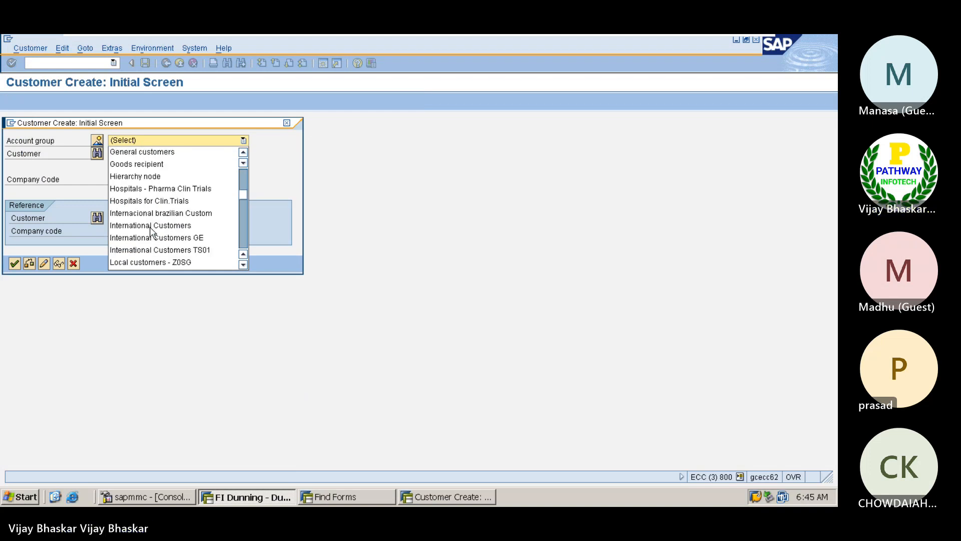
left_click(144, 263)
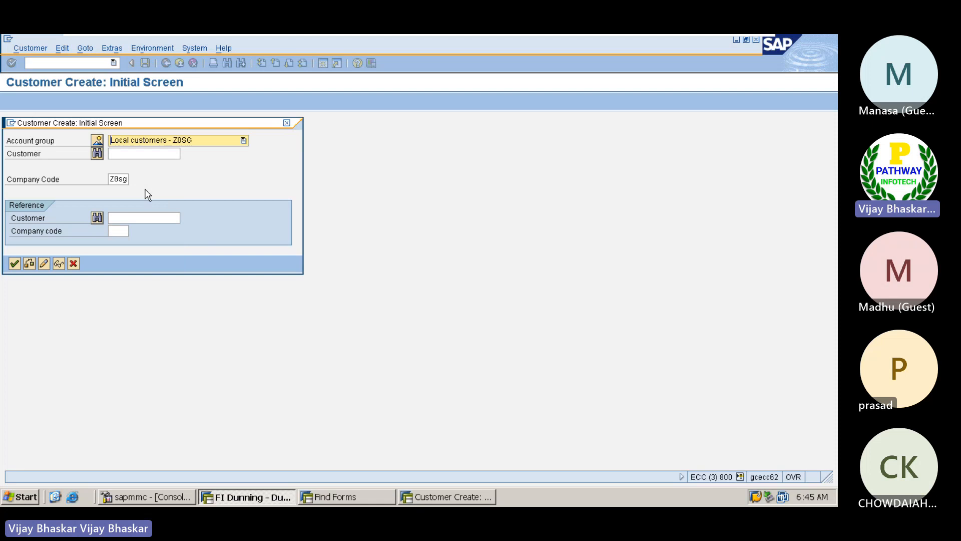
left_click(14, 263)
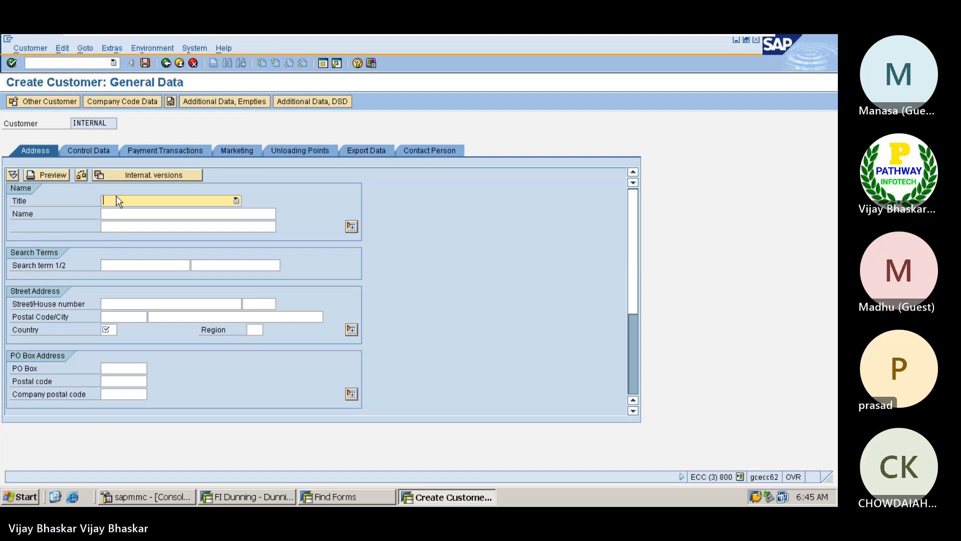
Enter title Company, name Betterflow Group on both name lines, and search term BET
type("Company")
key("Tab")
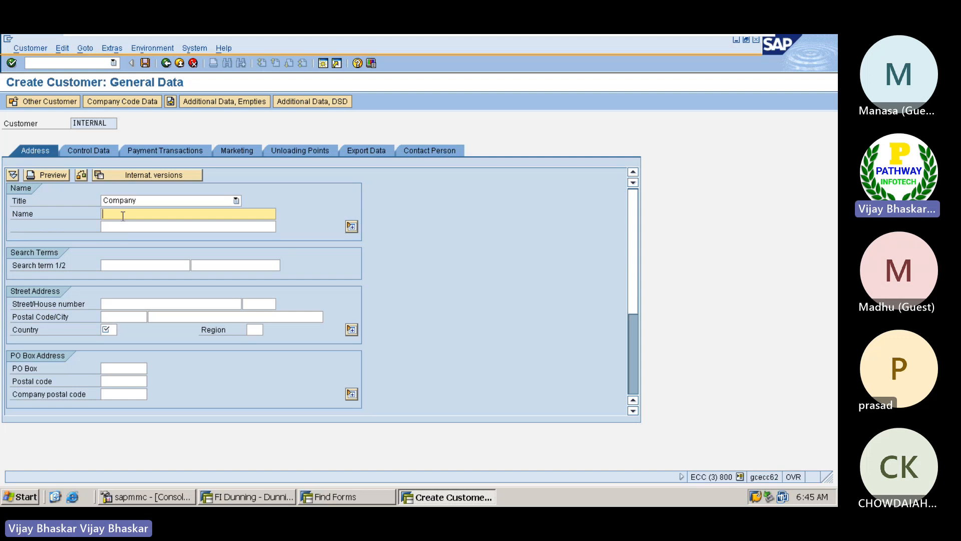
type("B")
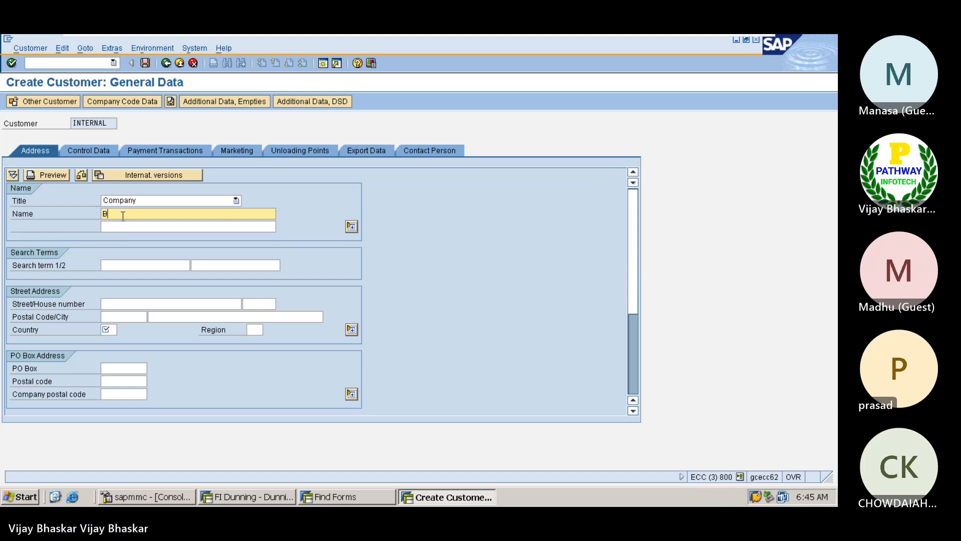
type("etterflow Group")
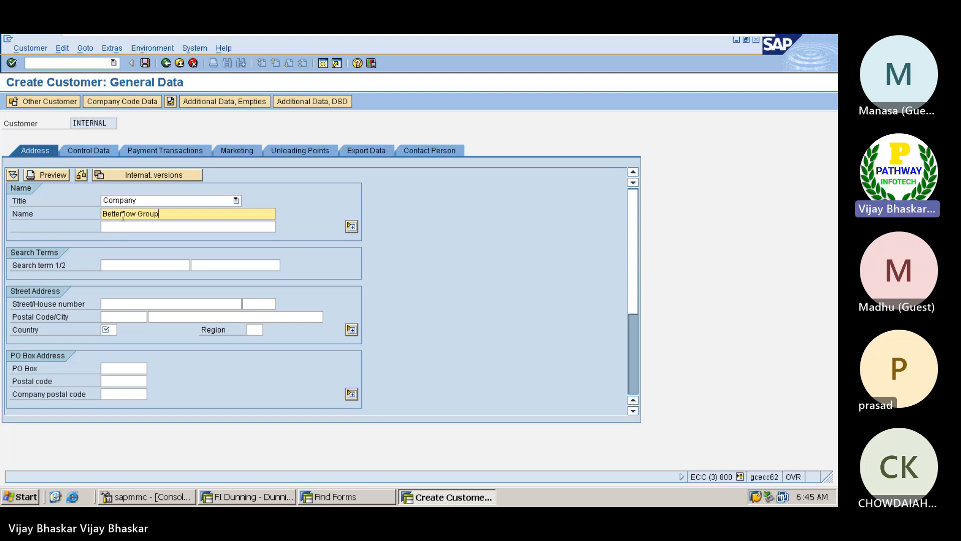
left_click_drag(161, 214, 102, 214)
key("ctrl+c")
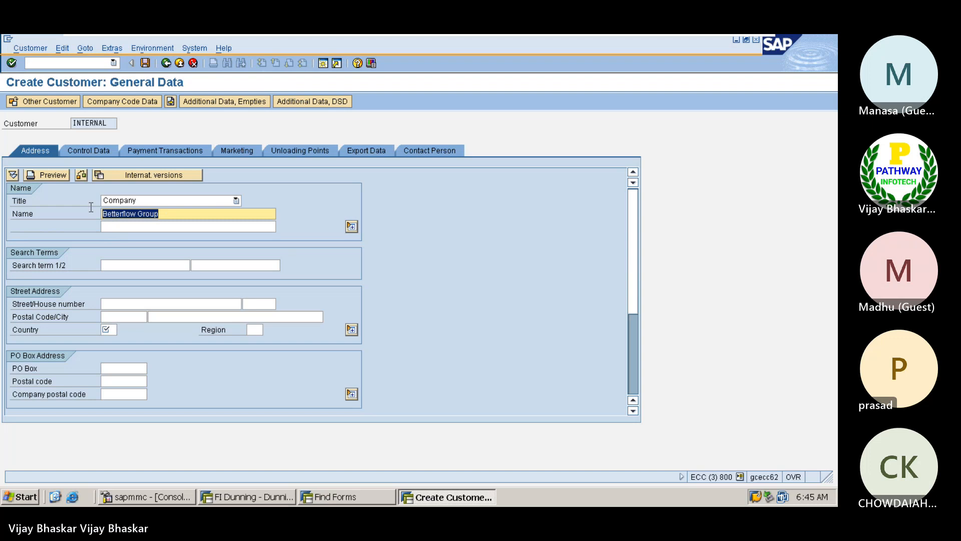
left_click(102, 214)
left_click(122, 227)
key("ctrl+v")
left_click(119, 265)
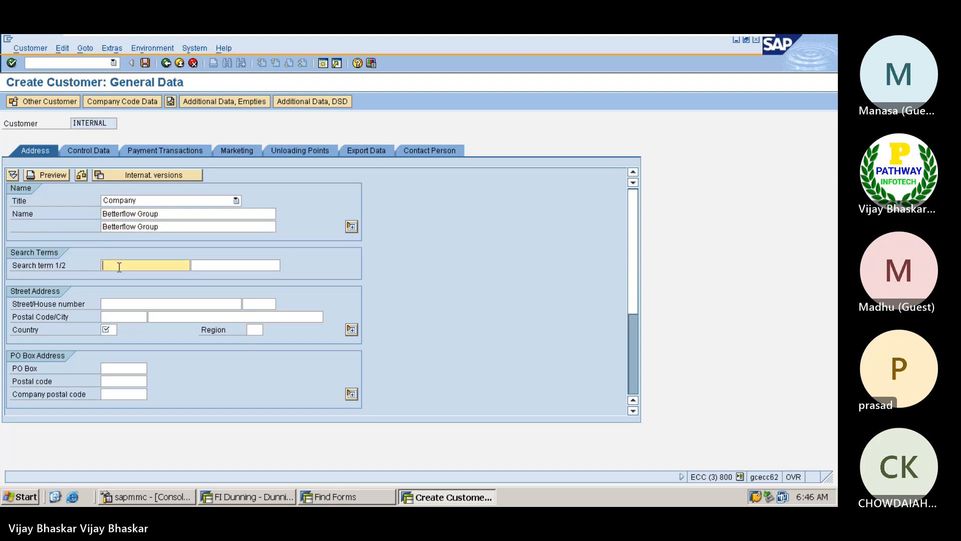
type("BET")
left_click(122, 304)
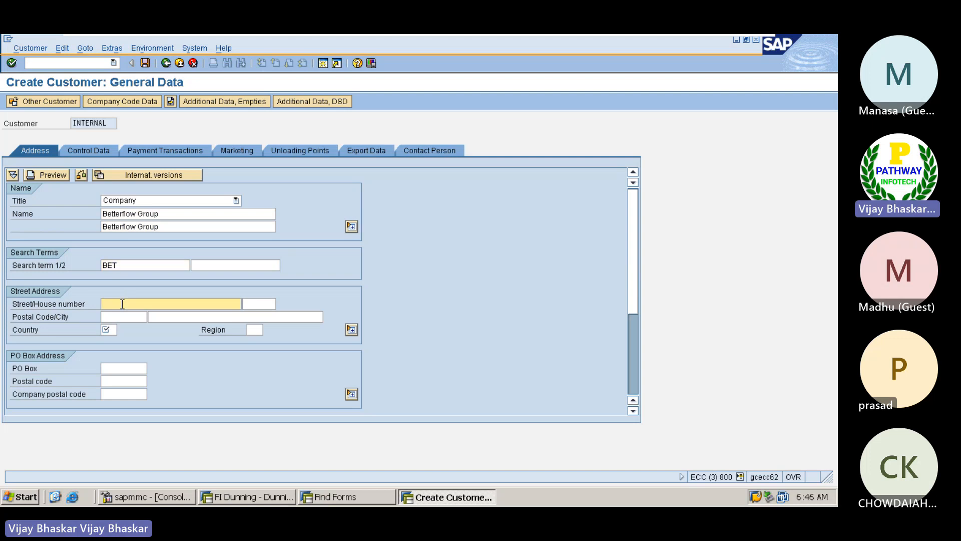
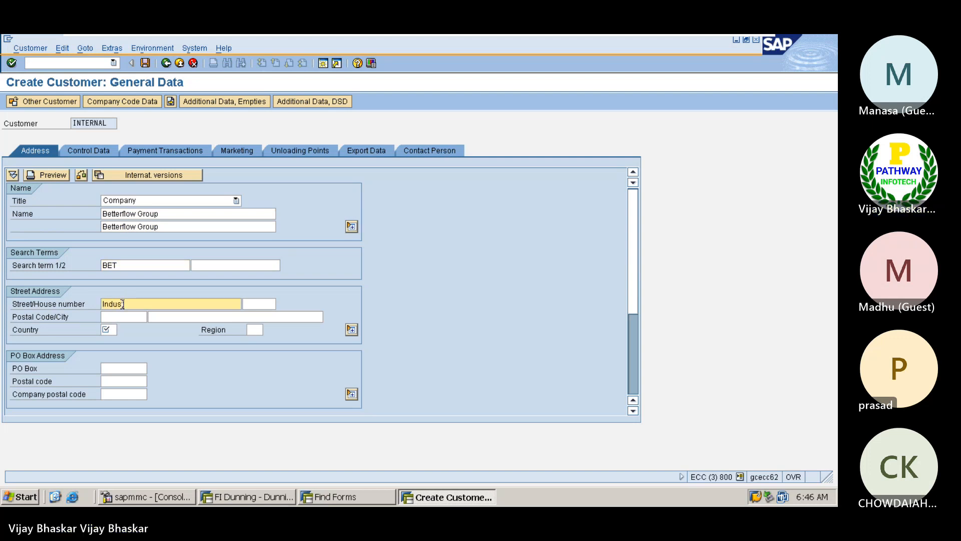
key("Tab")
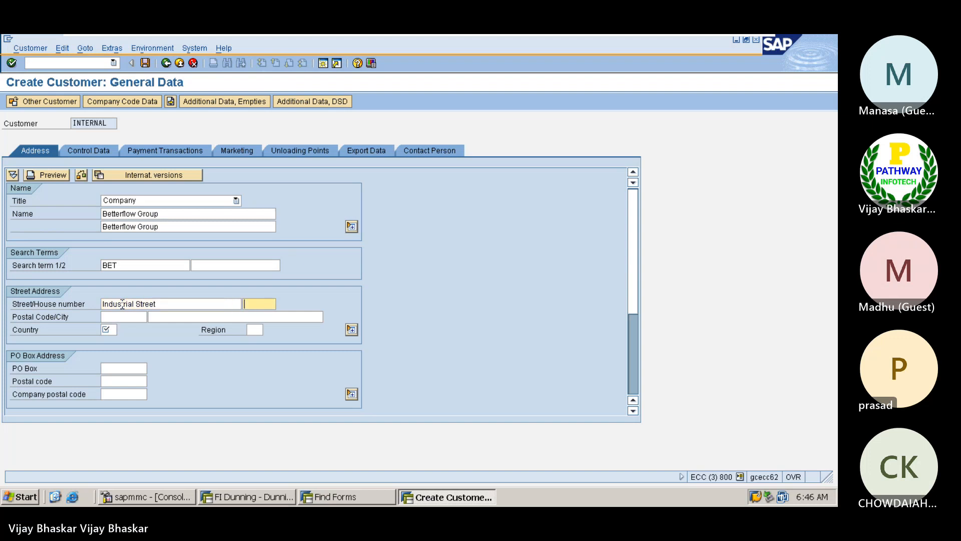
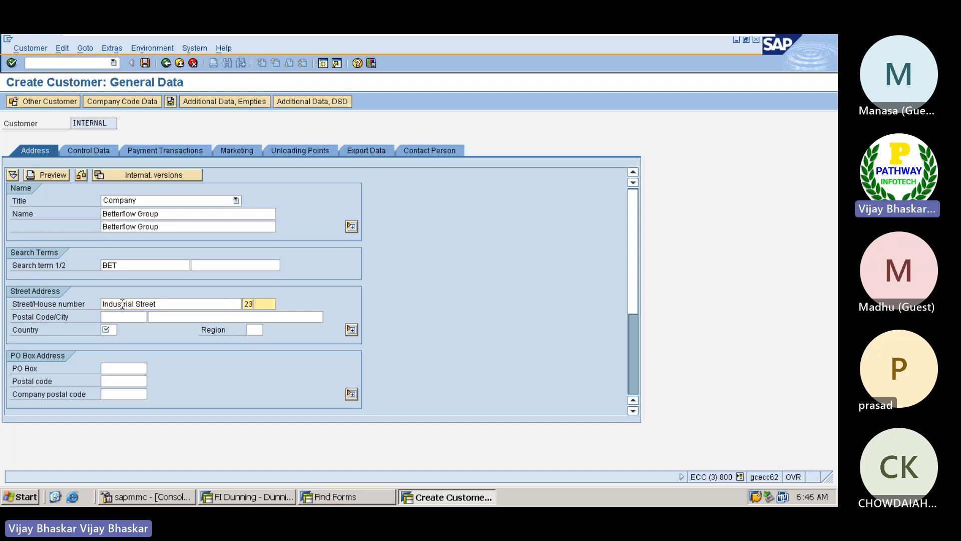
key("Tab")
key("Down")
key("Down")
key("Return")
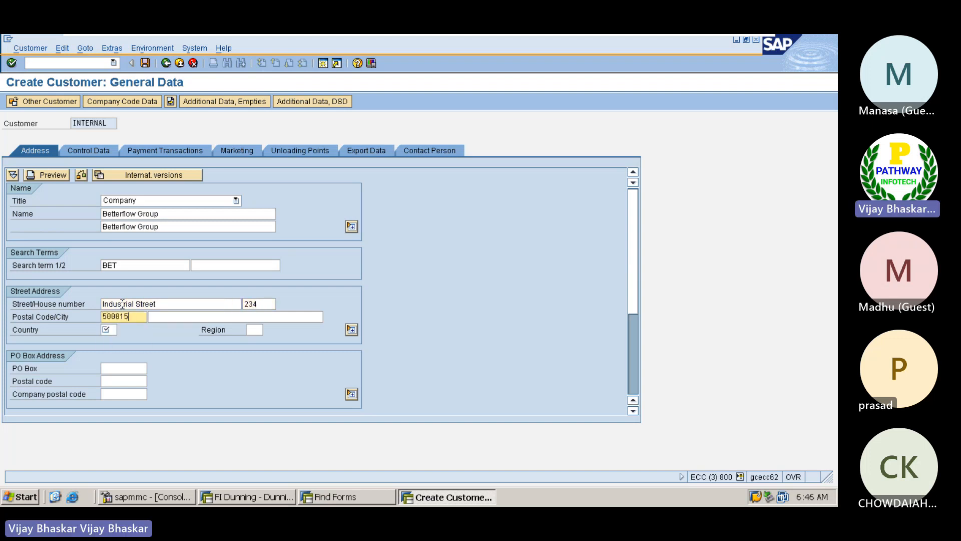
key("Tab")
key("Down")
key("Down")
key("Return")
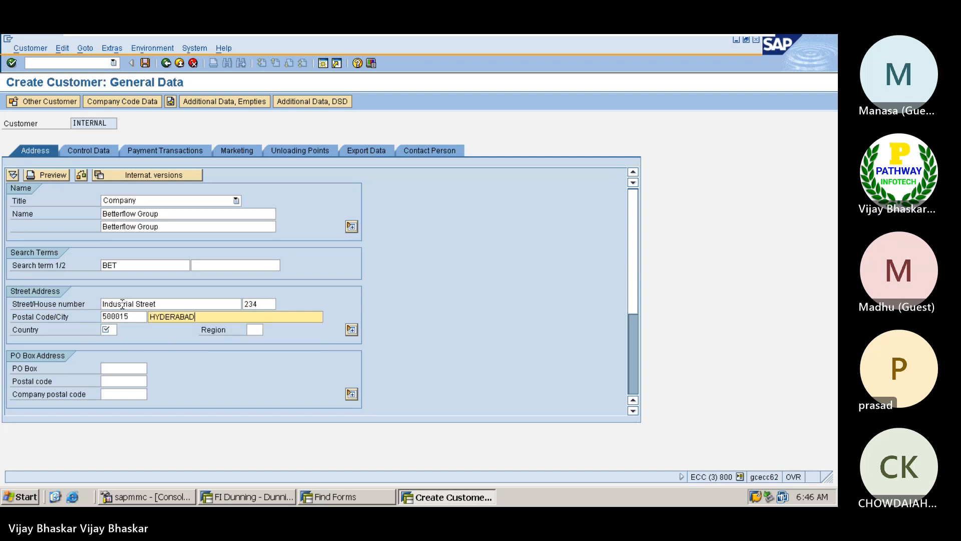
key("Tab")
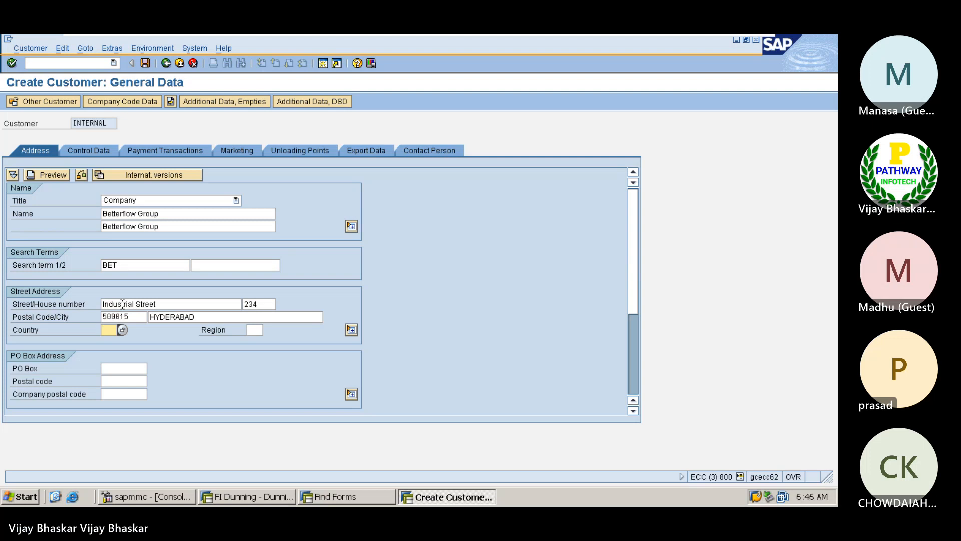
type("IN")
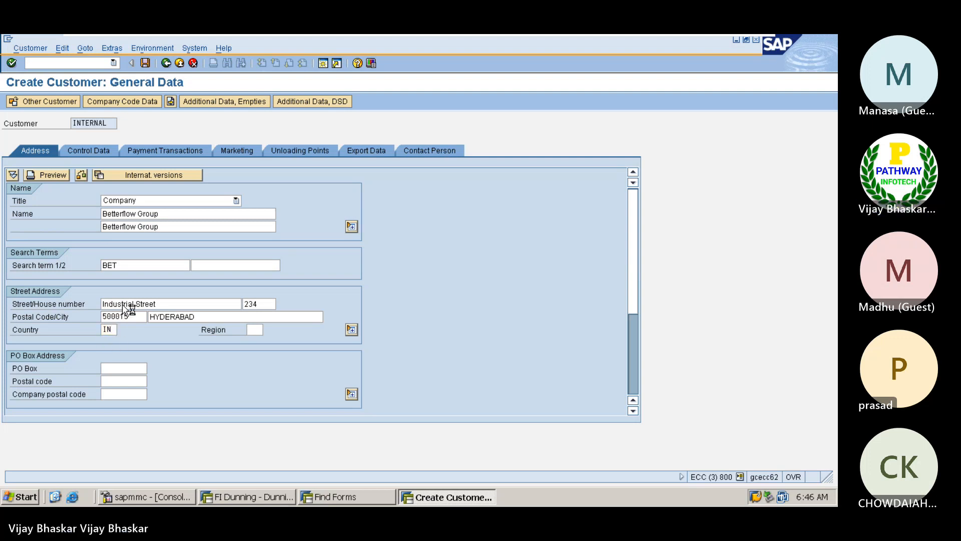
key("Return")
left_click(122, 101)
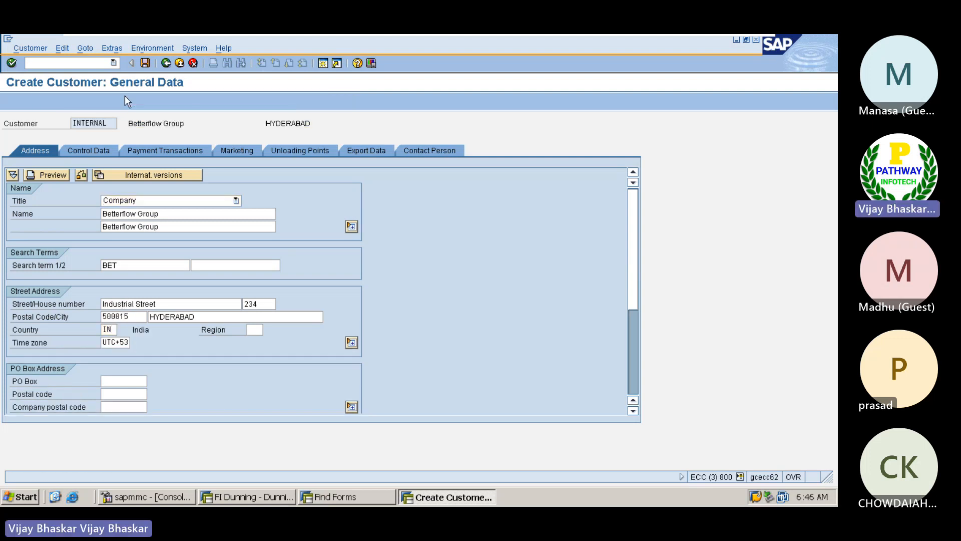
left_click(131, 200)
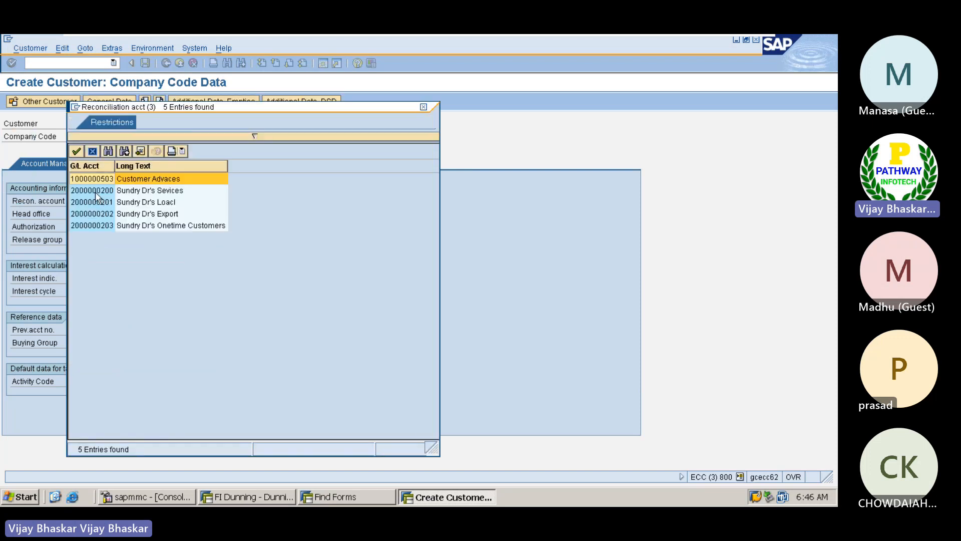
double_click(95, 191)
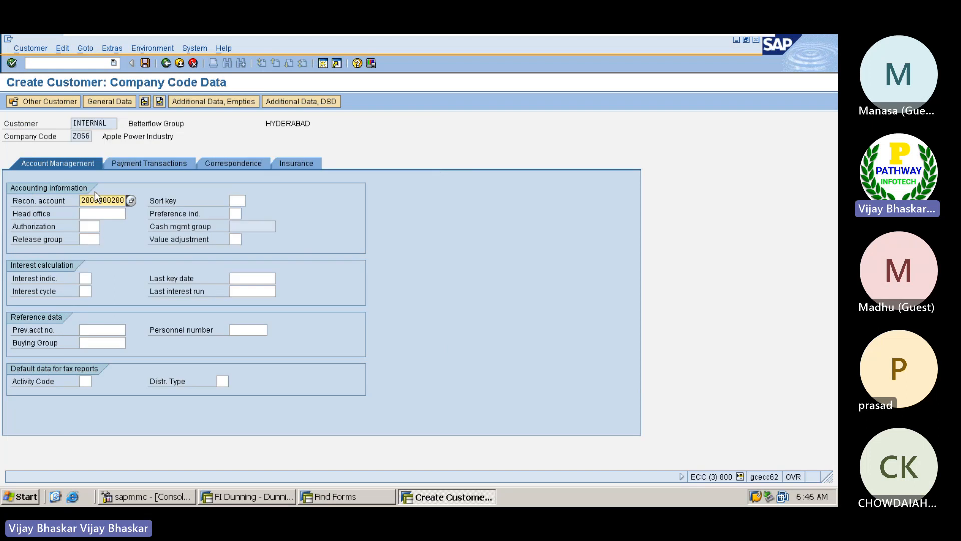
left_click(237, 201)
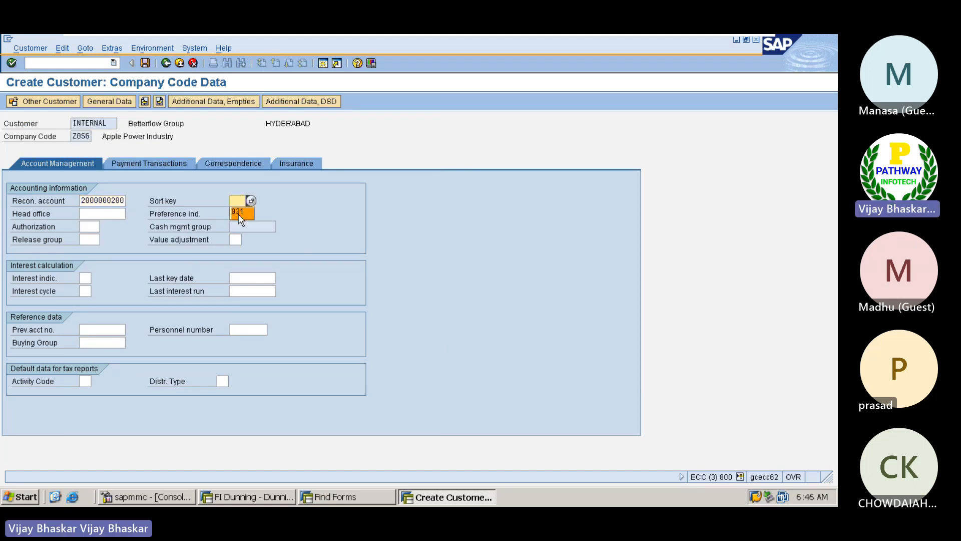
left_click(238, 212)
Assign dunning procedure Z0SG, save the customer, and start invoice entry with F-22
left_click(147, 163)
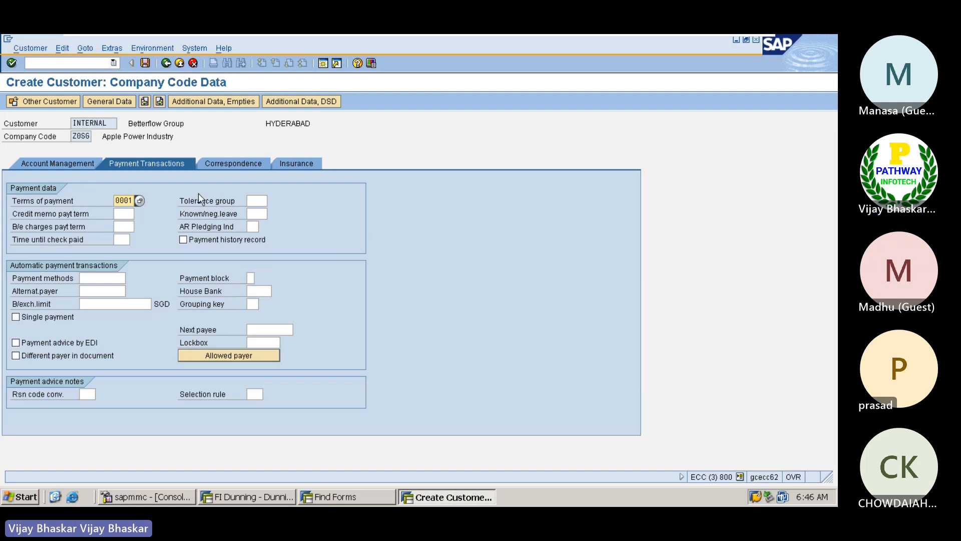
left_click(235, 165)
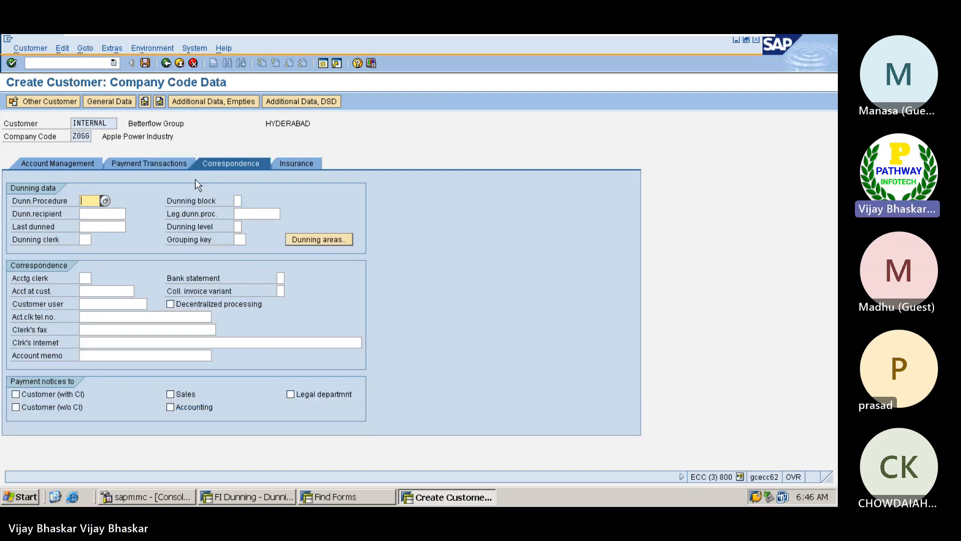
left_click(105, 200)
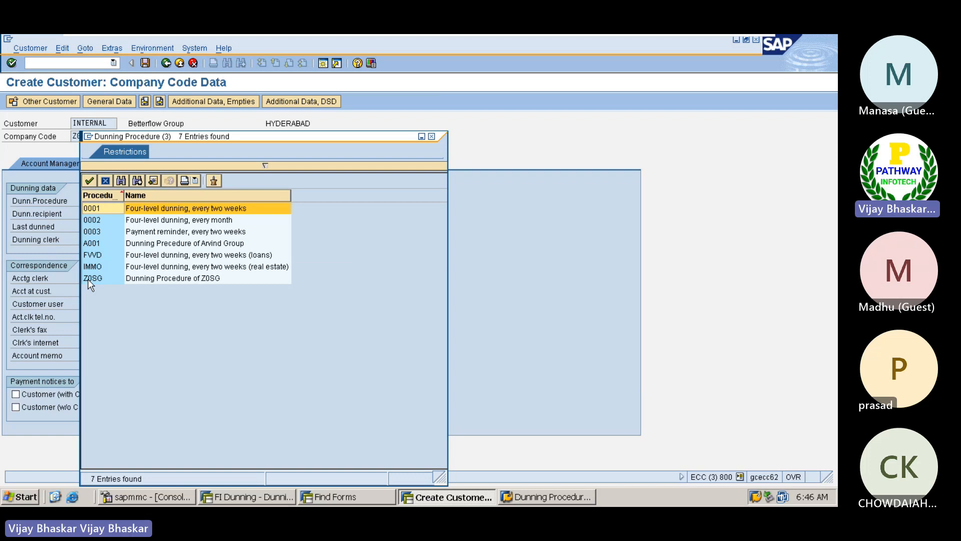
double_click(95, 277)
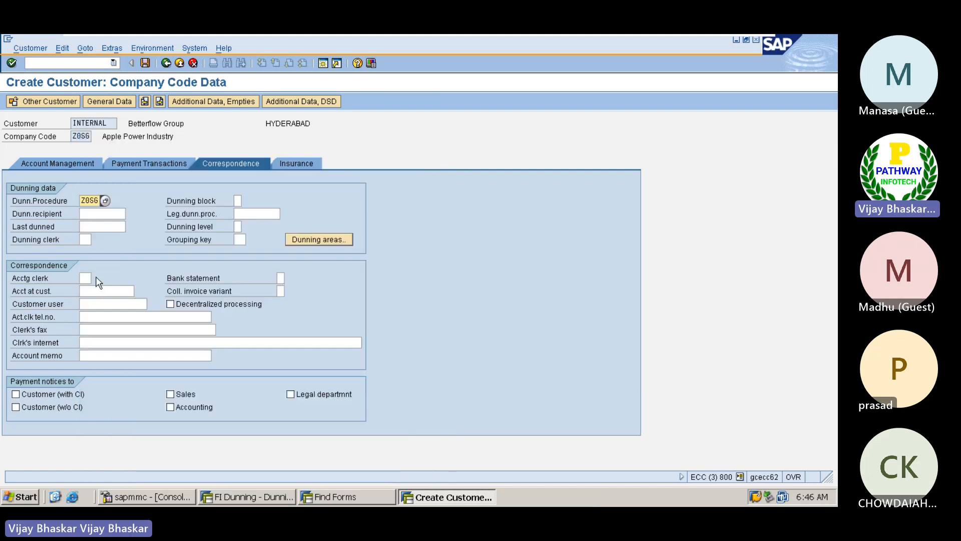
left_click(146, 62)
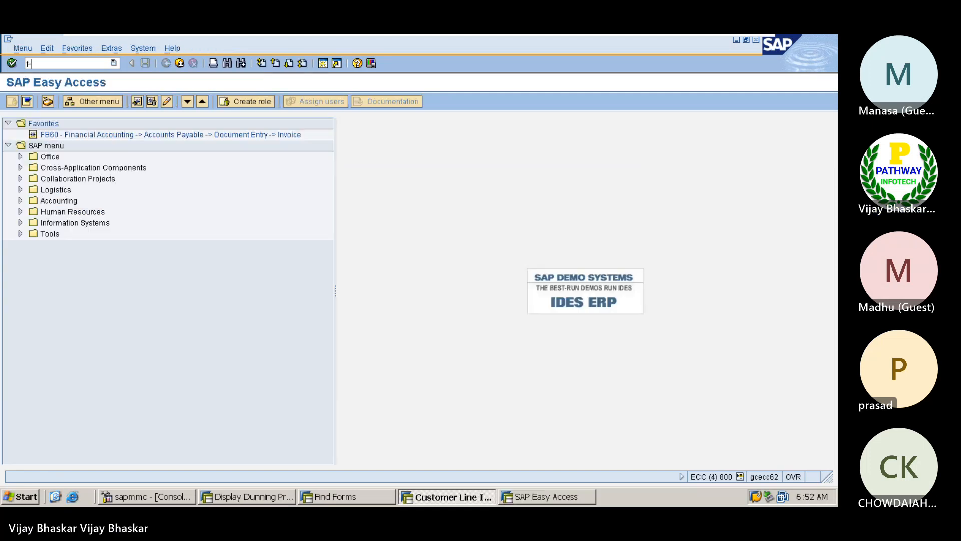
type("22")
key("Return")
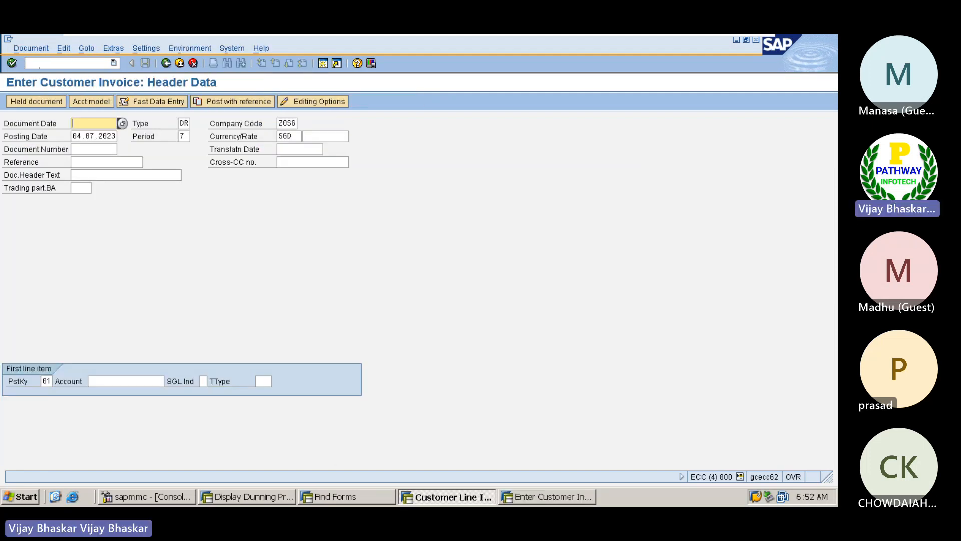
left_click(31, 47)
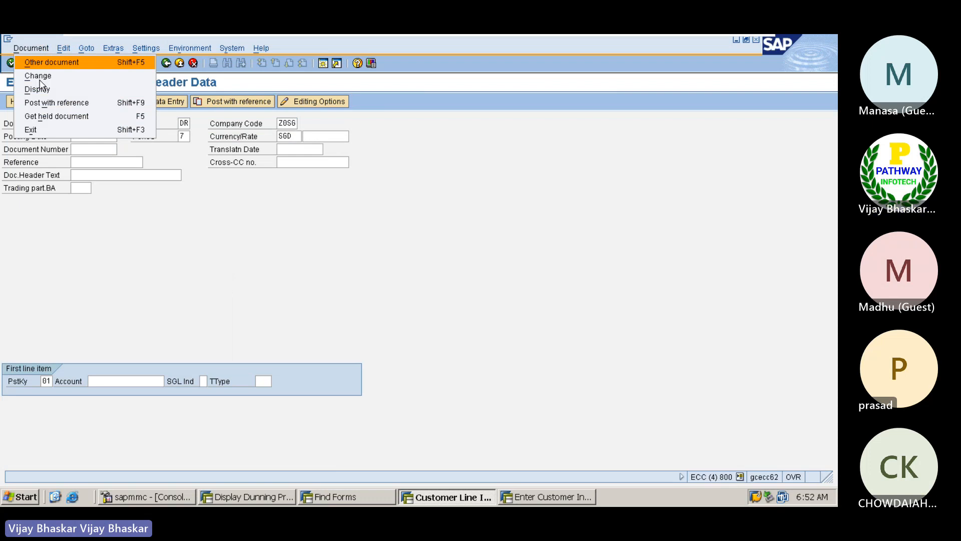
left_click(57, 102)
key("Delete")
key("Delete")
key("Delete")
key("Delete")
key("Delete")
key("Delete")
key("Delete")
key("Delete")
key("Delete")
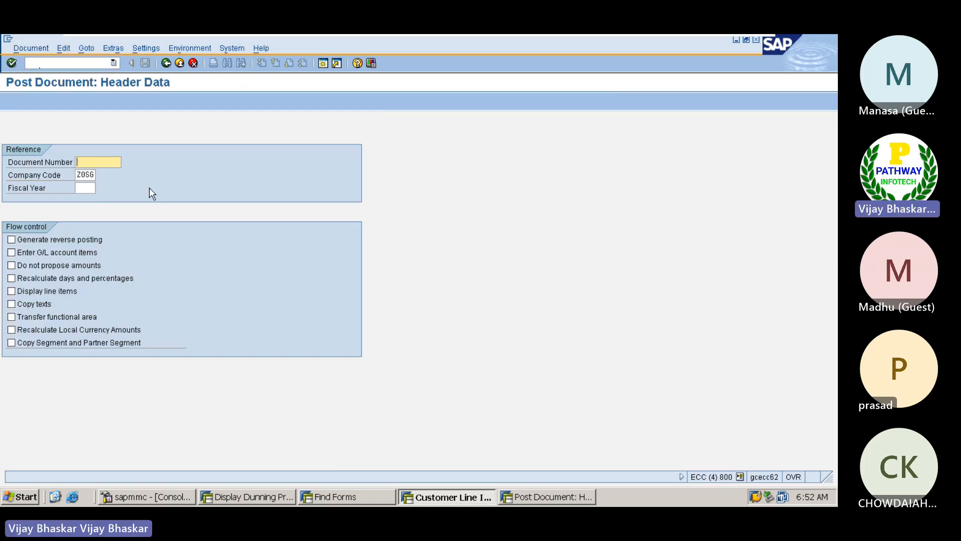
type("1800000008")
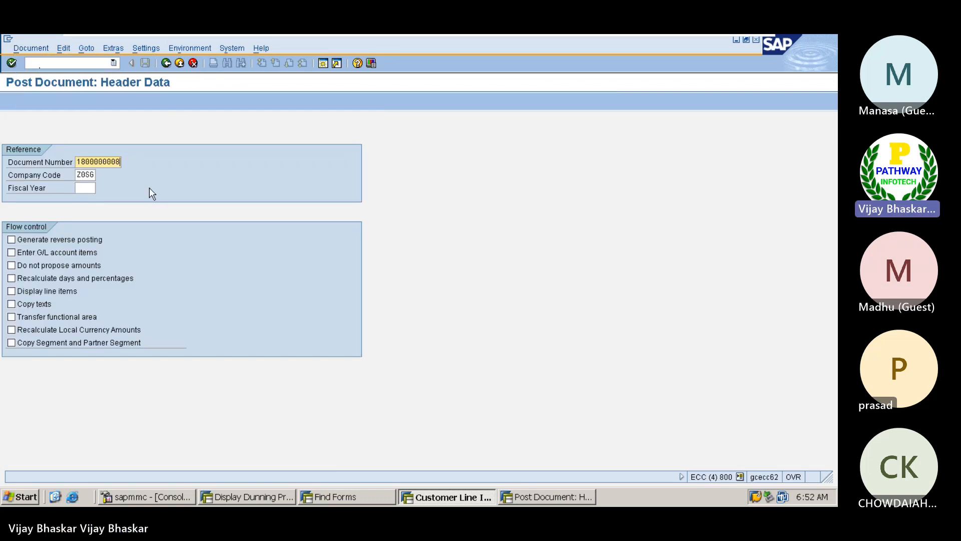
key("Return")
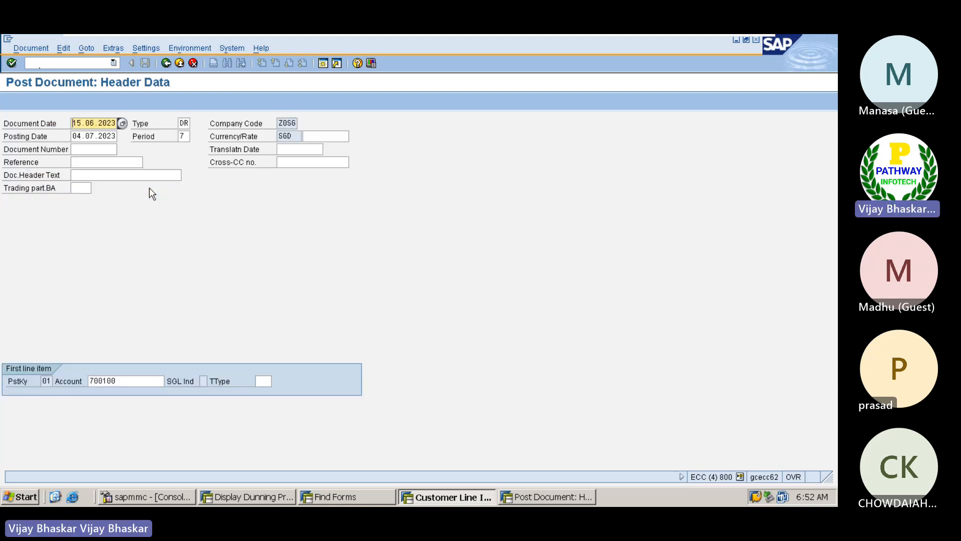
key("alt+Tab")
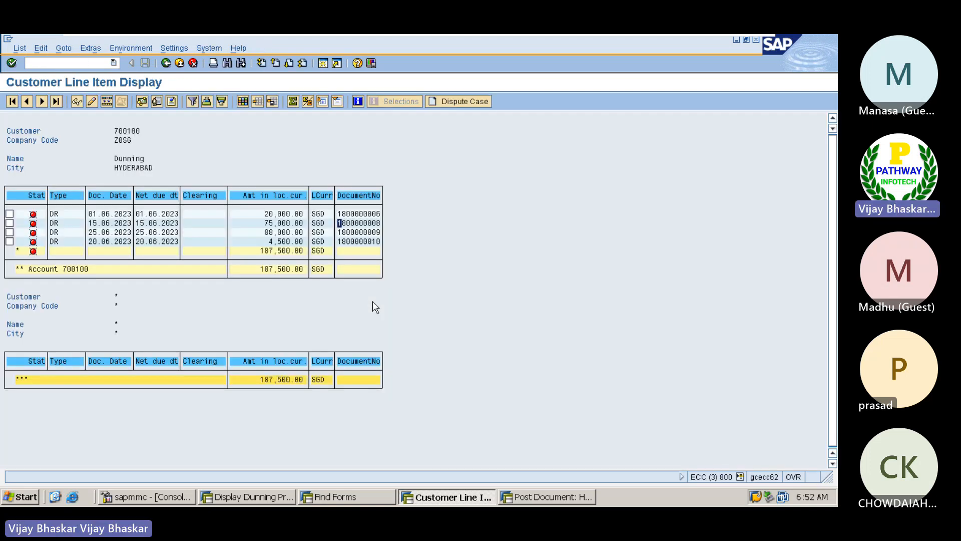
key("alt+Tab")
Change the first line item's account to the new customer, Betterflow Group
left_click(125, 381)
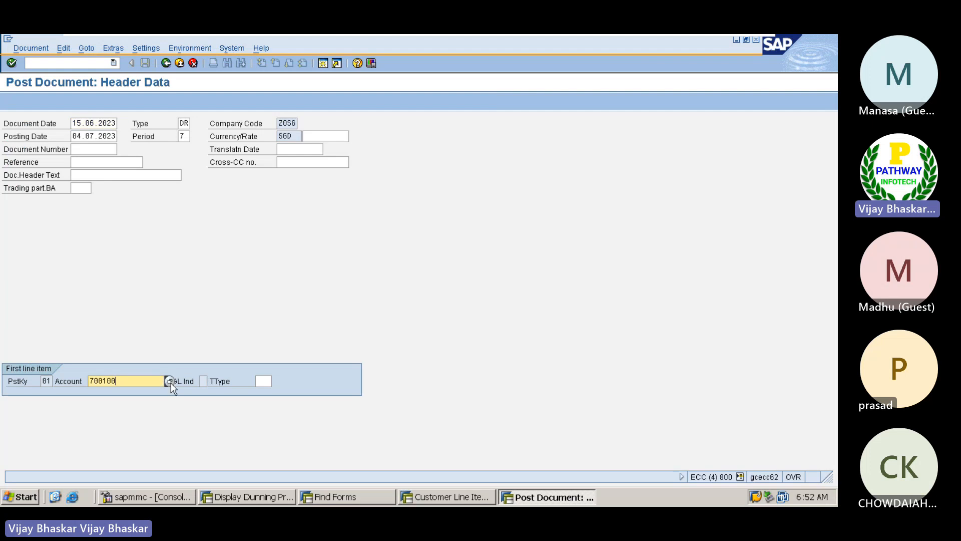
left_click(170, 382)
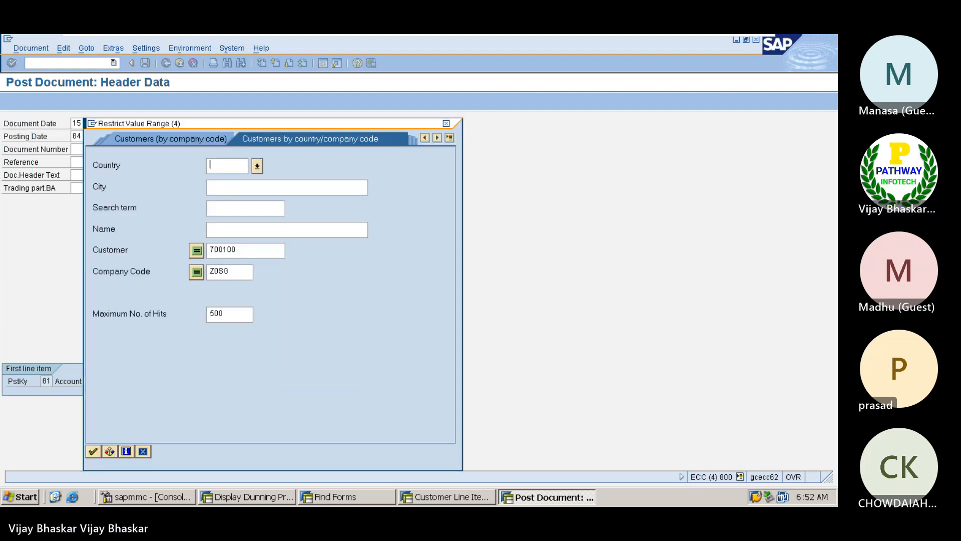
left_click(234, 250)
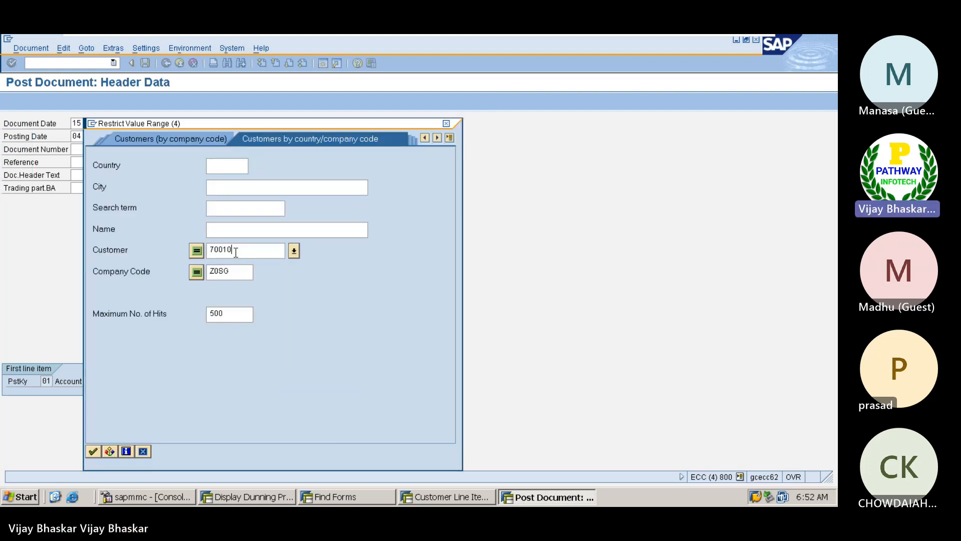
key("BackSpace")
key("BackSpace")
key("BackSpace")
key("BackSpace")
key("BackSpace")
key("BackSpace")
key("Return")
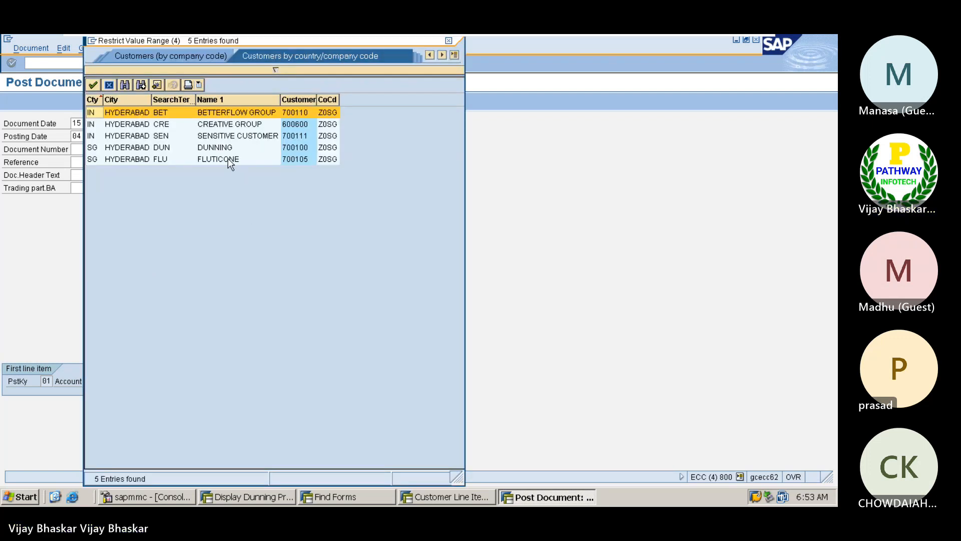
double_click(211, 112)
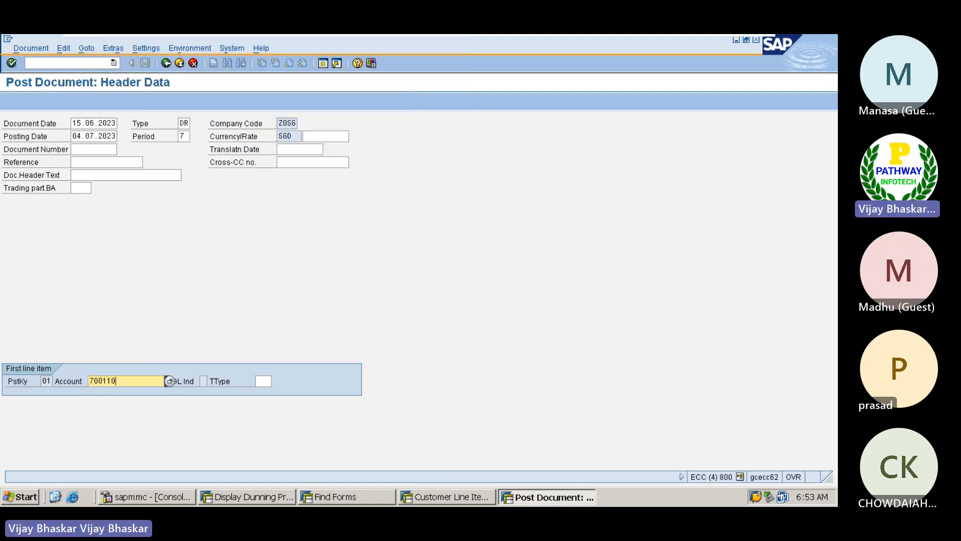
key("Return")
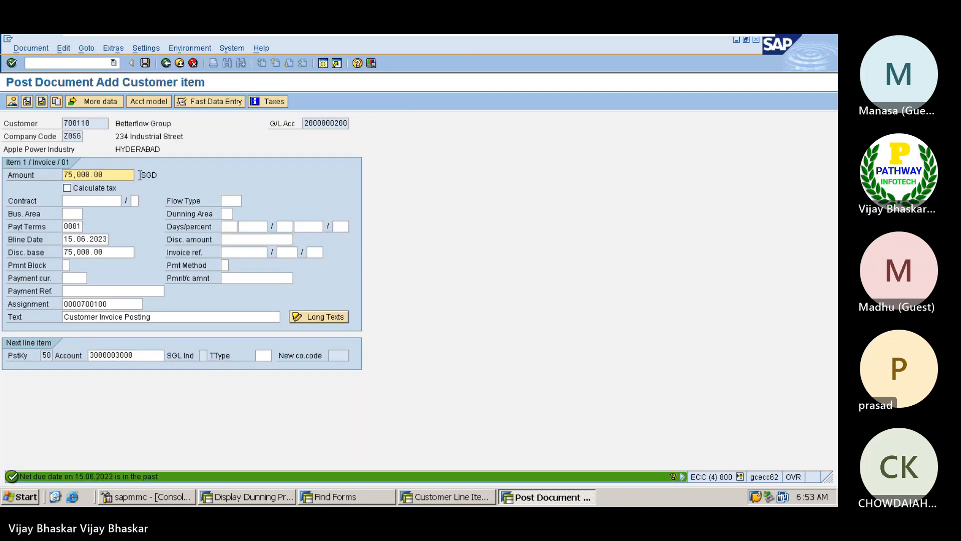
left_click(145, 64)
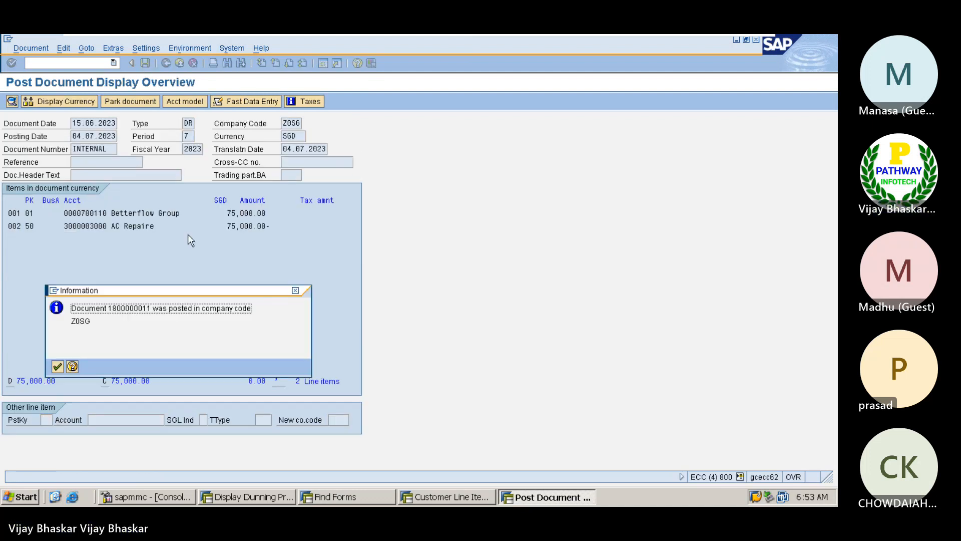
left_click(441, 498)
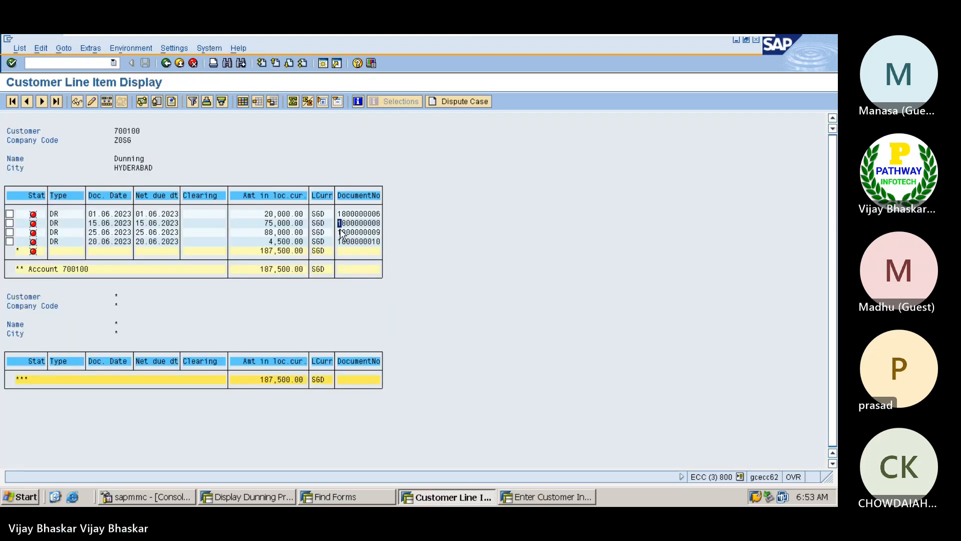
left_click_drag(338, 233, 369, 238)
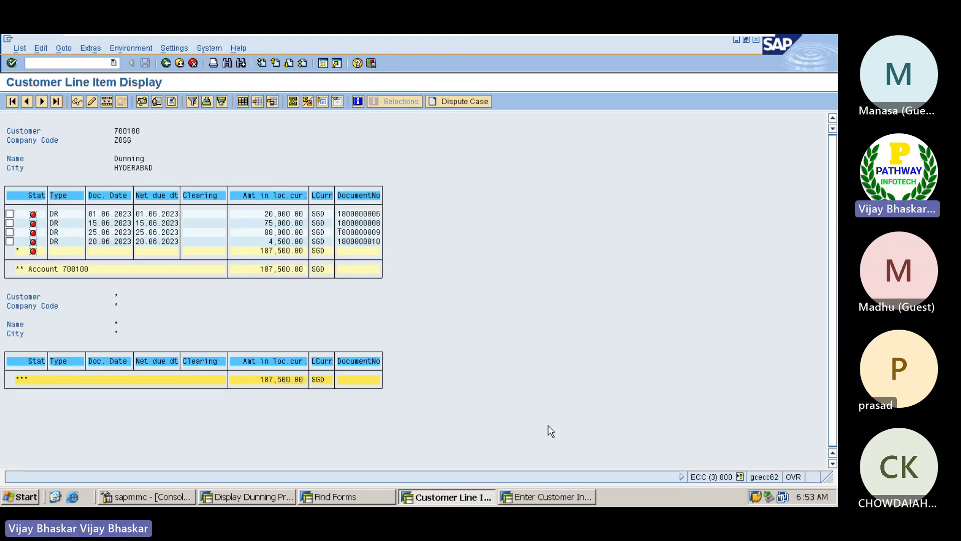
Start another posting with reference to the copied document number
left_click(549, 496)
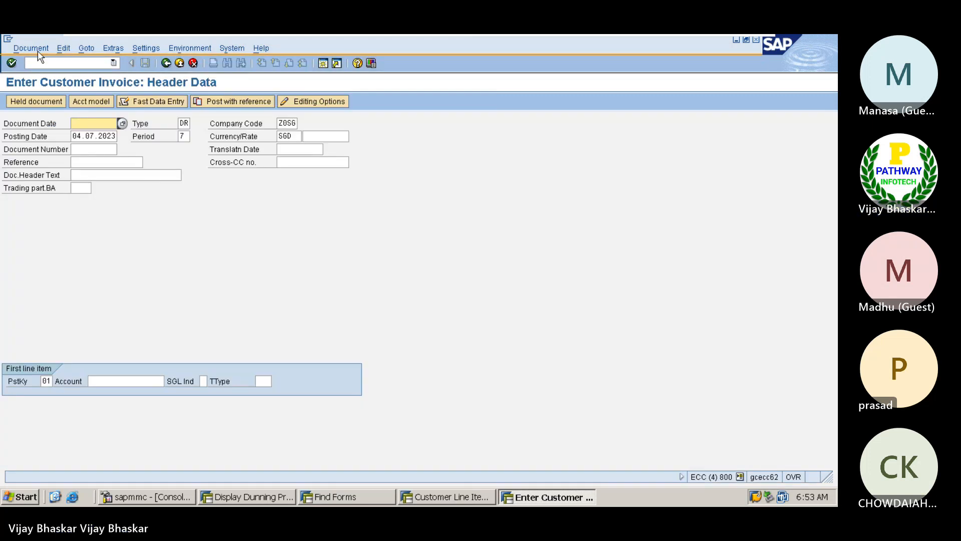
left_click(38, 48)
left_click(42, 100)
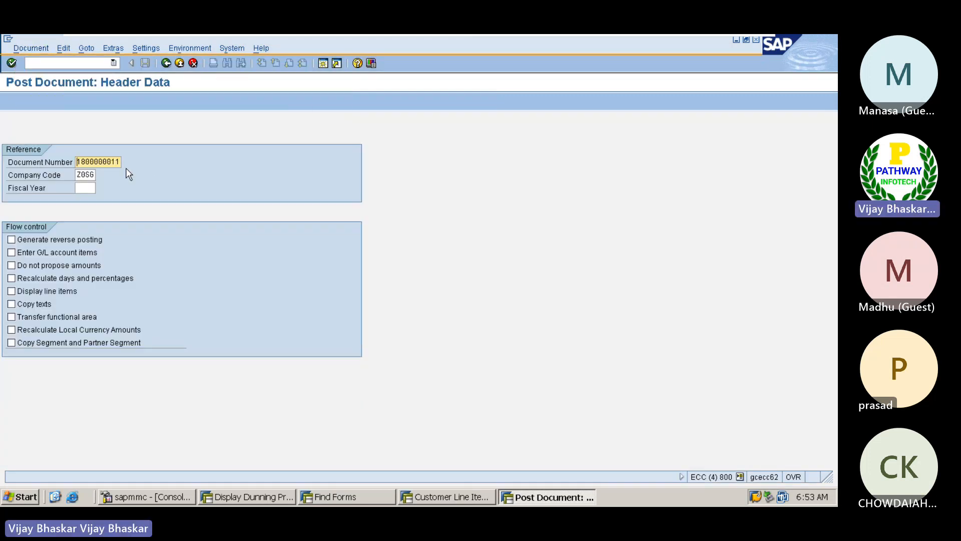
key("Delete")
key("Delete")
key("Delete")
key("Delete")
key("Delete")
key("Delete")
key("Delete")
key("Delete")
key("Delete")
key("Delete")
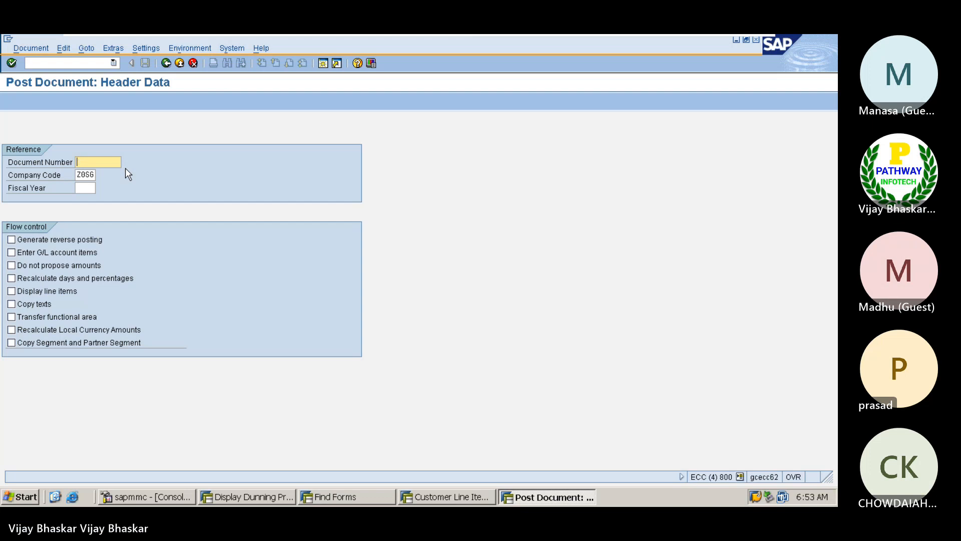
key("ctrl+v")
key("Return")
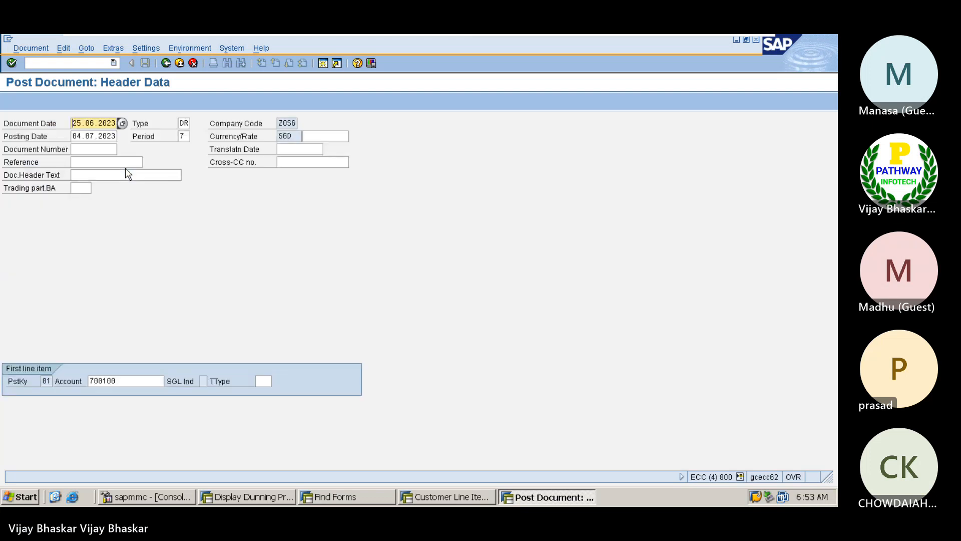
Replace the old customer account with Betterflow Group and post the 88,000.00 SGD invoice
left_click(138, 384)
key("BackSpace")
key("BackSpace")
key("BackSpace")
key("BackSpace")
key("BackSpace")
key("BackSpace")
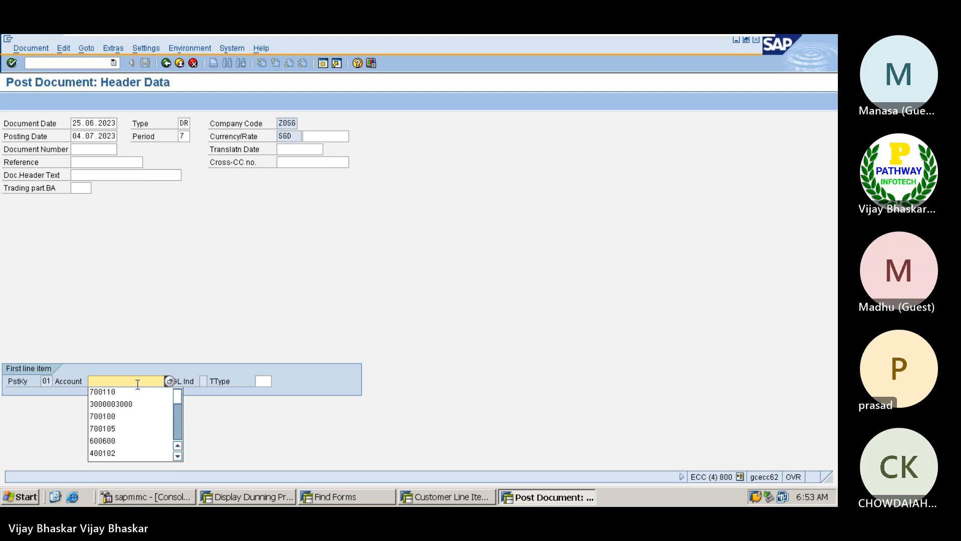
left_click(170, 381)
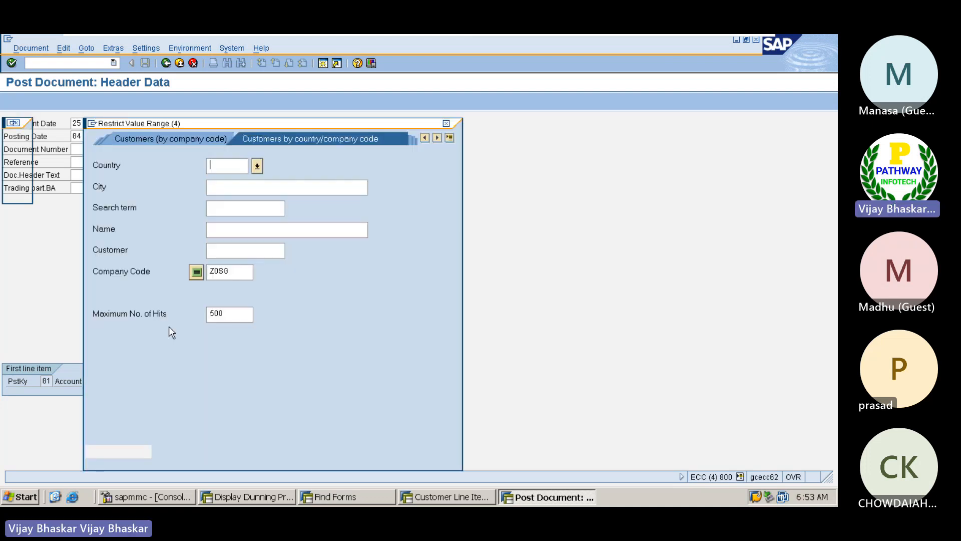
key("Return")
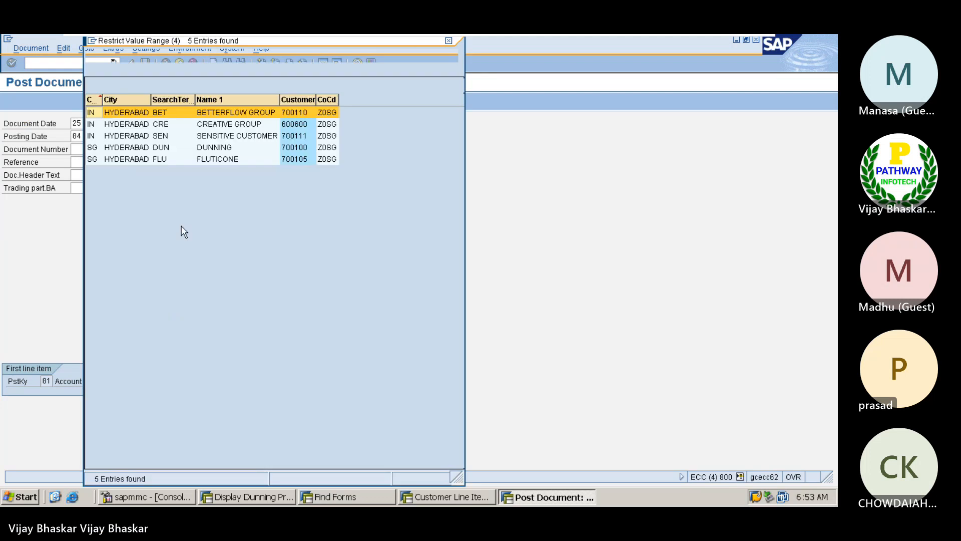
double_click(212, 114)
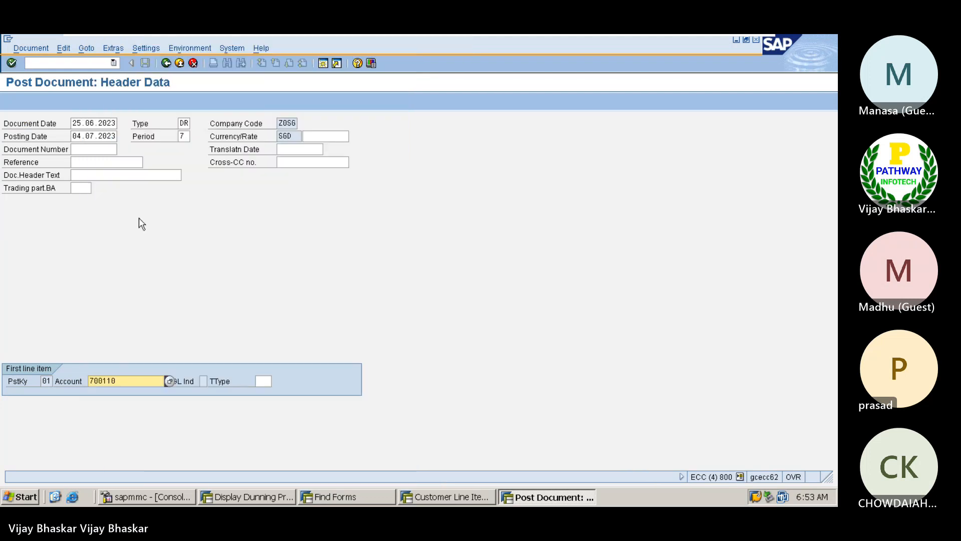
key("Return")
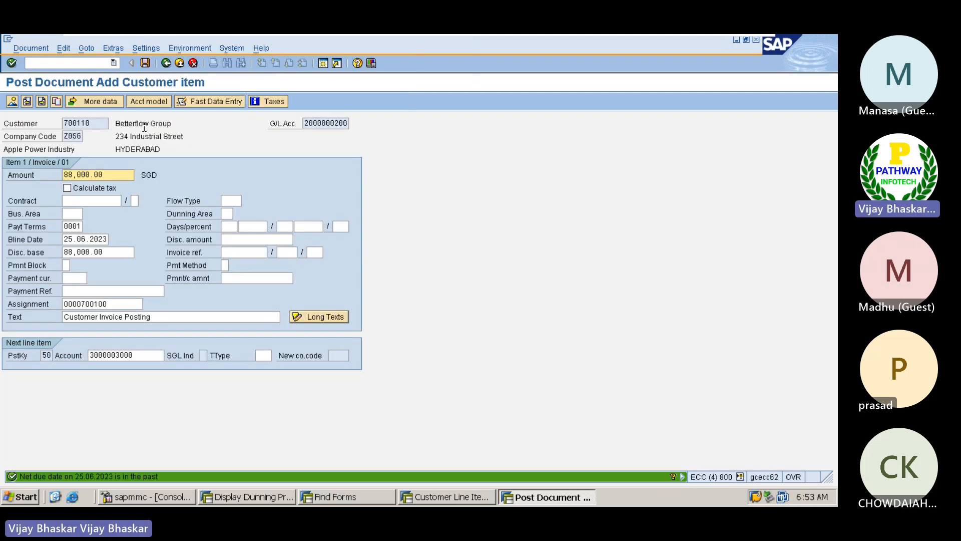
key("Return")
left_click(146, 65)
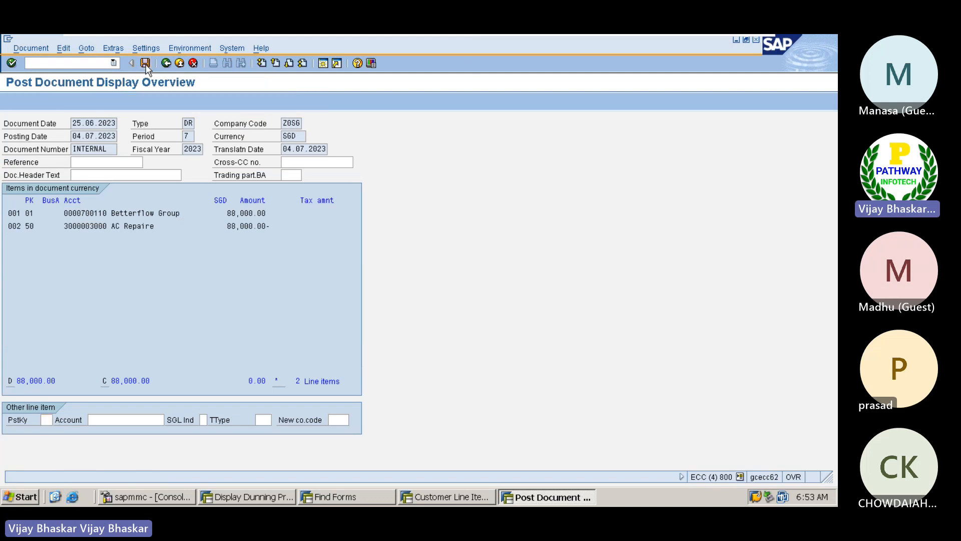
left_click(56, 364)
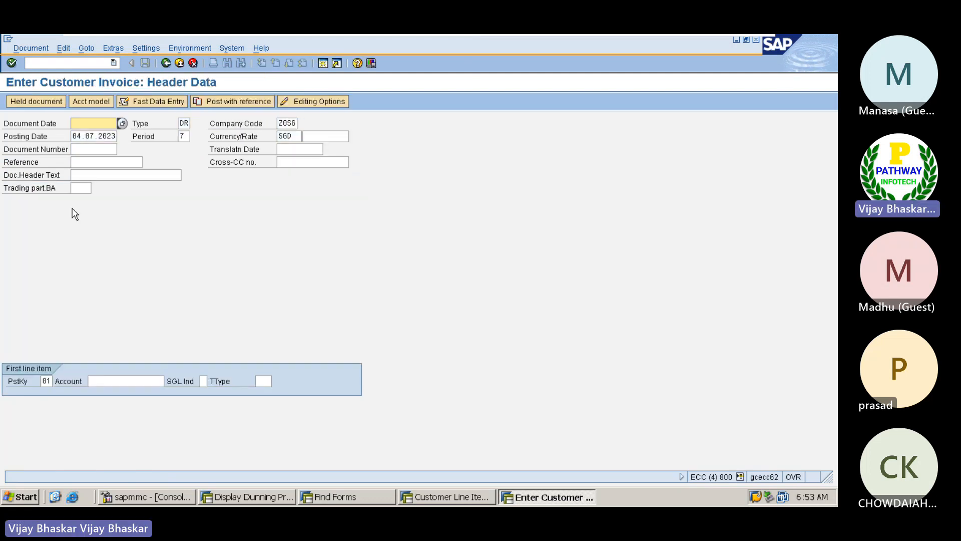
left_click(31, 48)
left_click(35, 100)
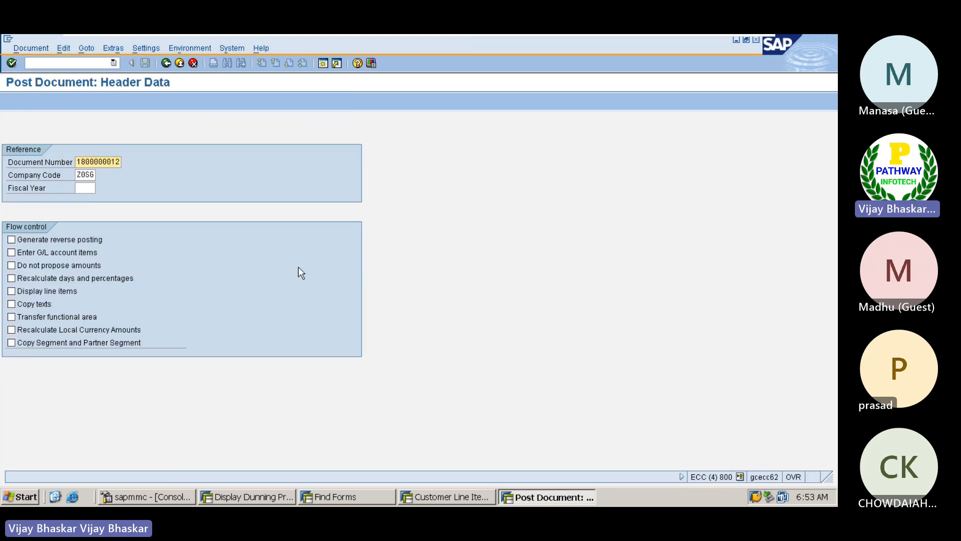
key("alt+Tab")
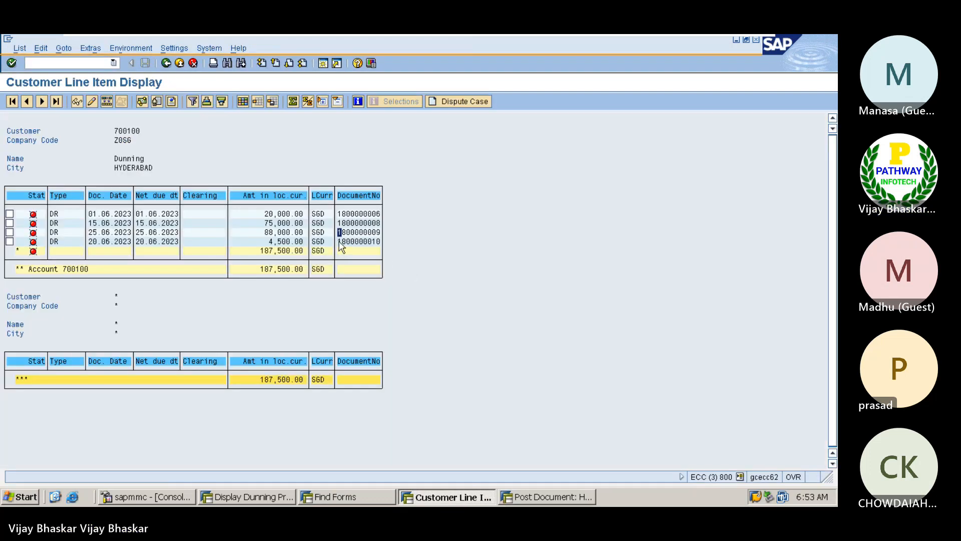
left_click_drag(339, 242, 384, 244)
key("ctrl+c")
key("alt+Tab")
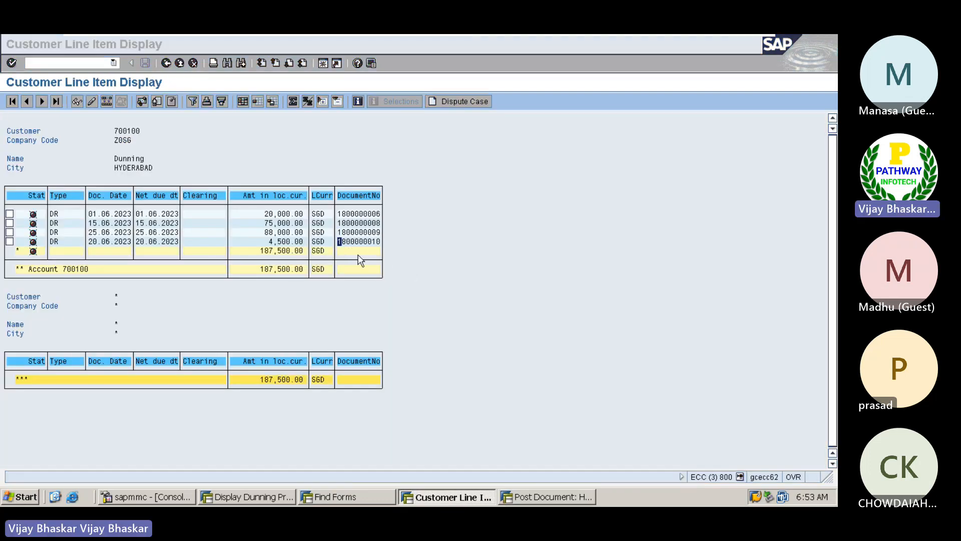
key("BackSpace")
key("BackSpace")
key("BackSpace")
key("BackSpace")
key("BackSpace")
key("BackSpace")
key("BackSpace")
key("BackSpace")
key("BackSpace")
key("BackSpace")
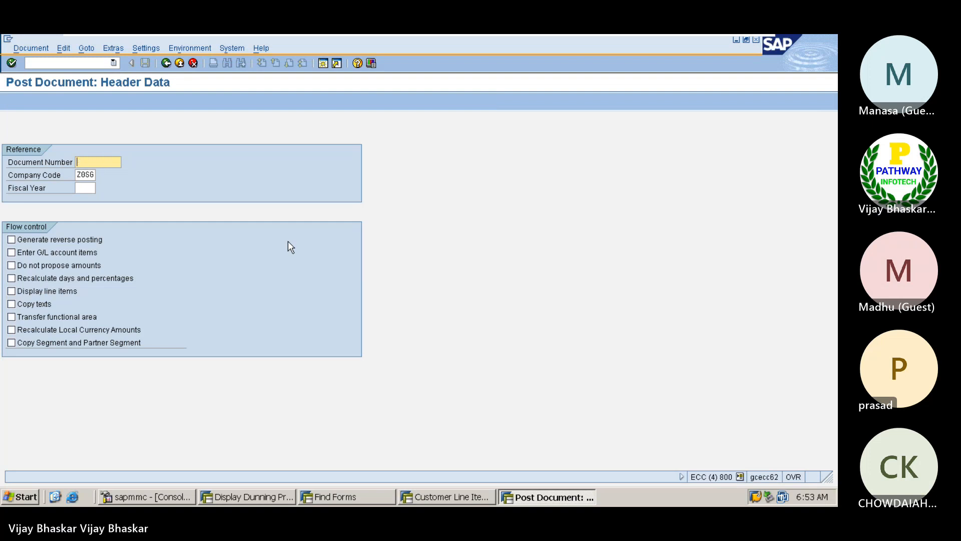
key("ctrl+v")
key("Return")
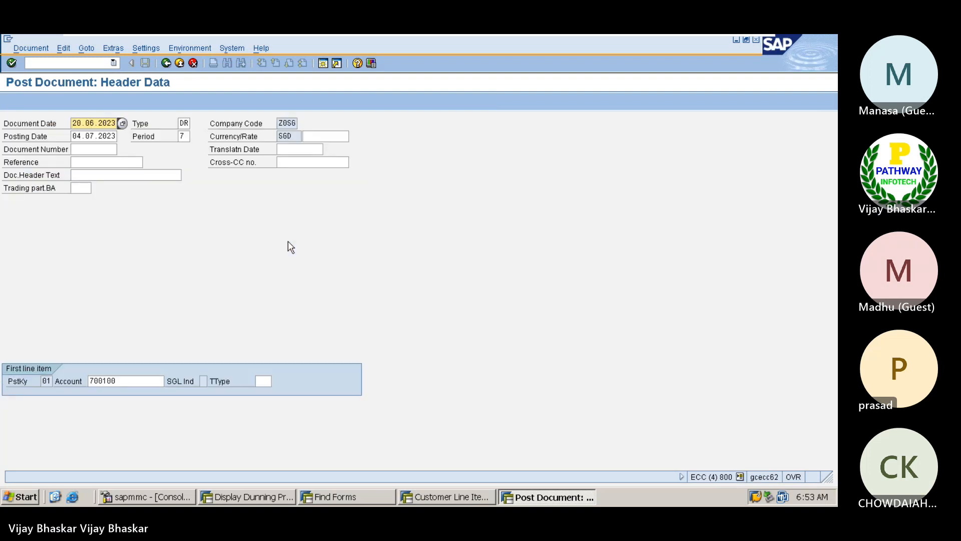
Switch the account to Betterflow Group, post the 4,500.00 SGD invoice, and reopen the open-item list
left_click(131, 380)
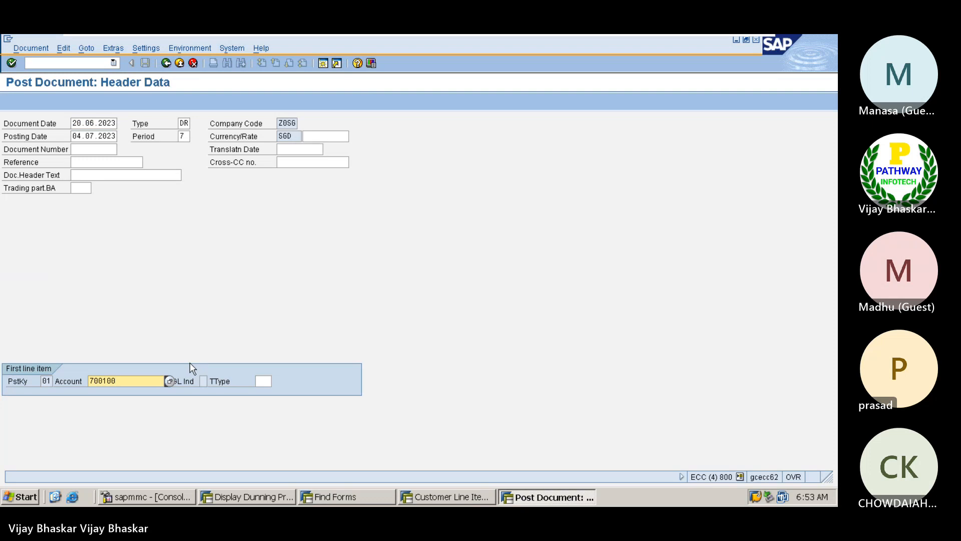
key("shift+Home")
key("BackSpace")
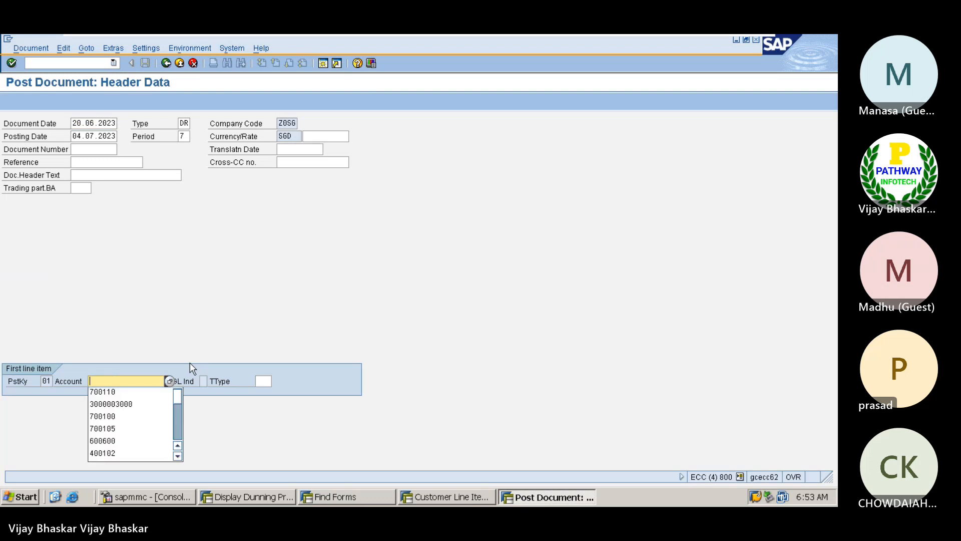
left_click(169, 382)
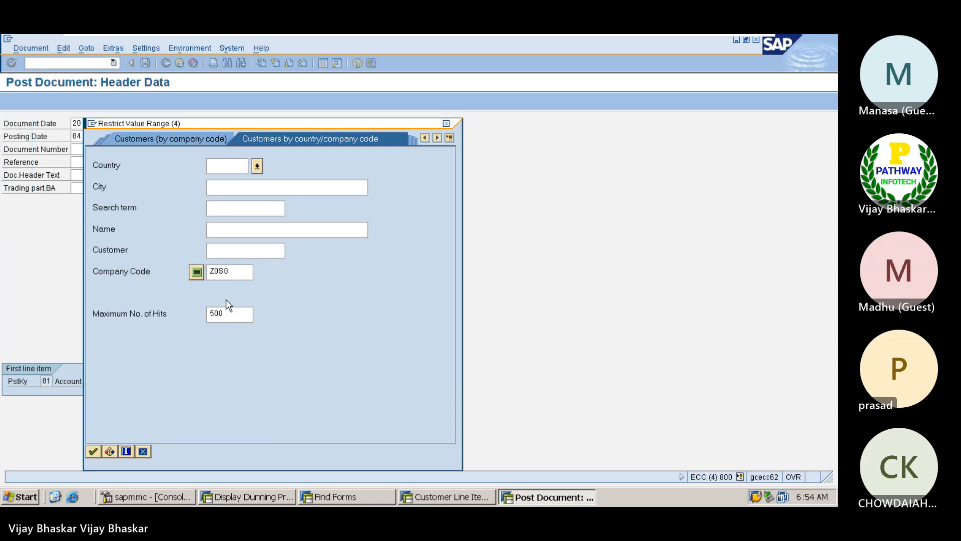
key("Return")
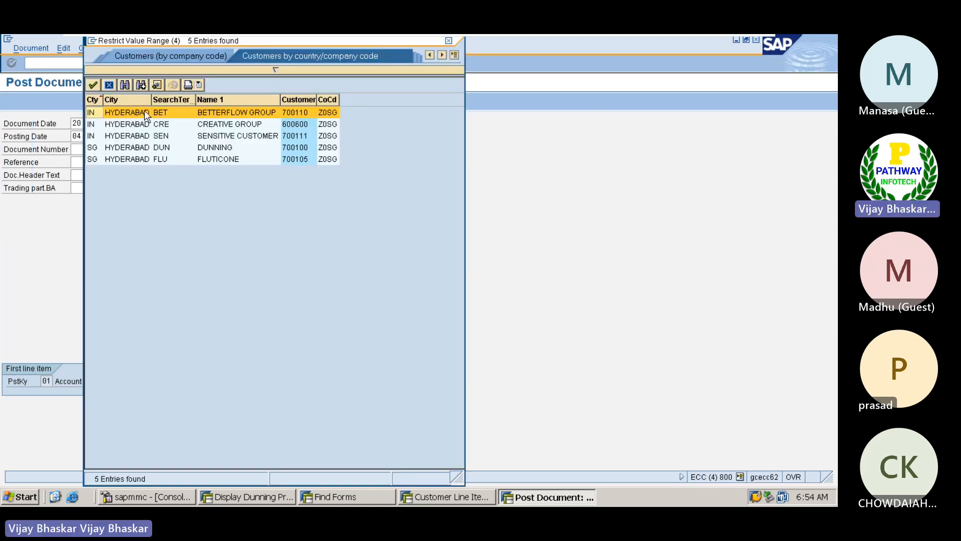
double_click(144, 112)
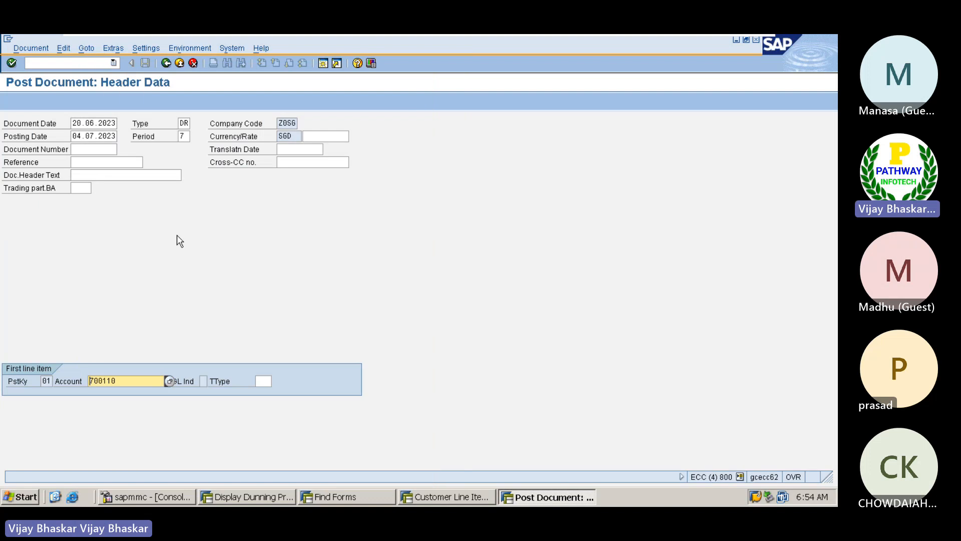
key("Return")
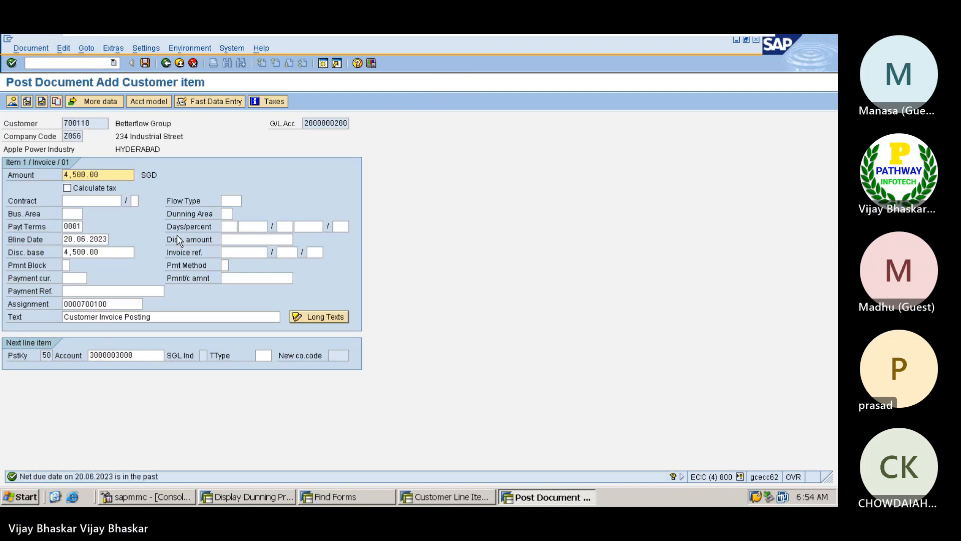
left_click(145, 63)
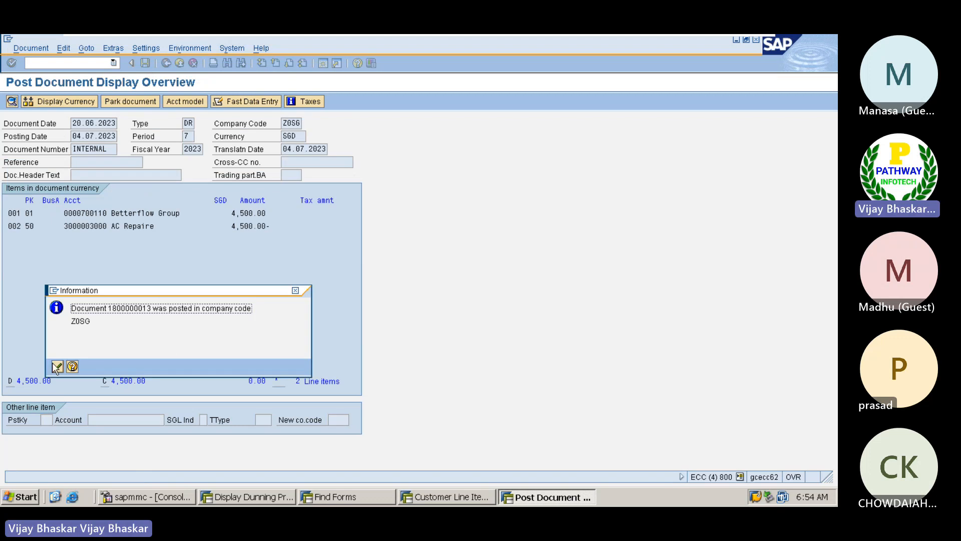
left_click(57, 367)
left_click(433, 495)
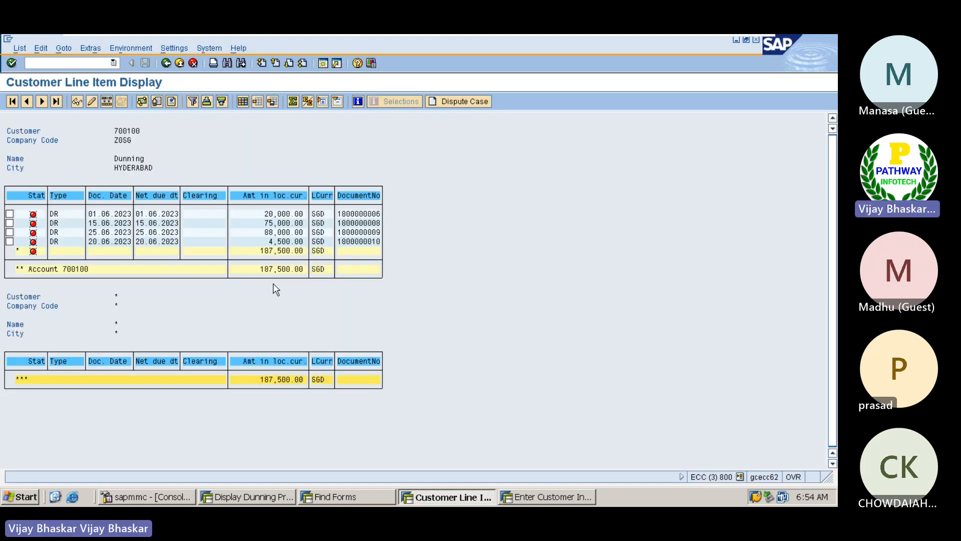
List customer 700110's three open invoices (167,500.00 SGD), then return to Enter Customer Invoice
key("F3")
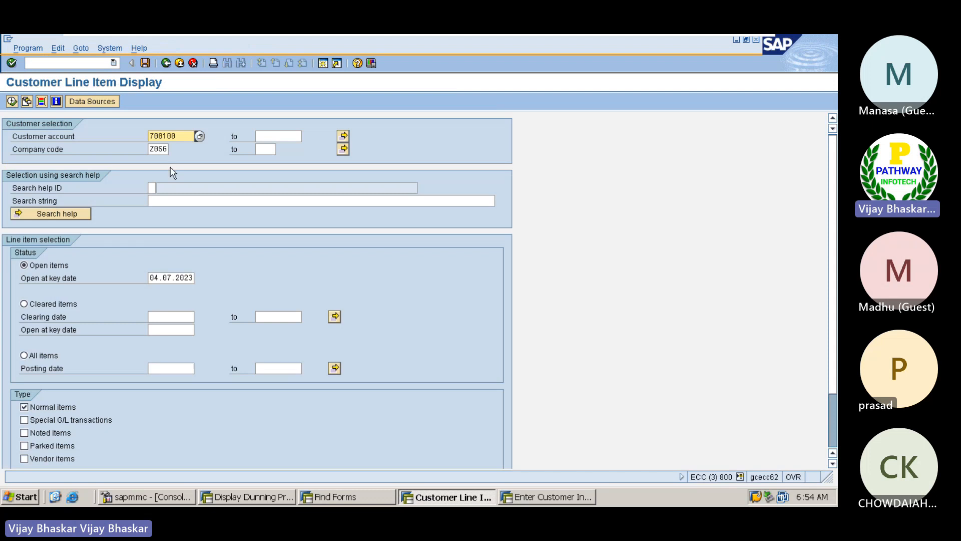
left_click(200, 136)
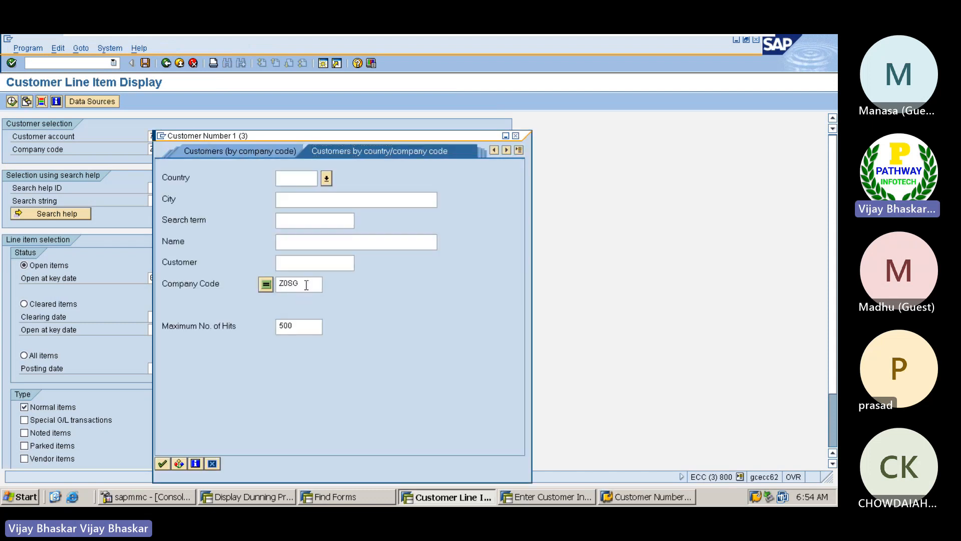
left_click(161, 464)
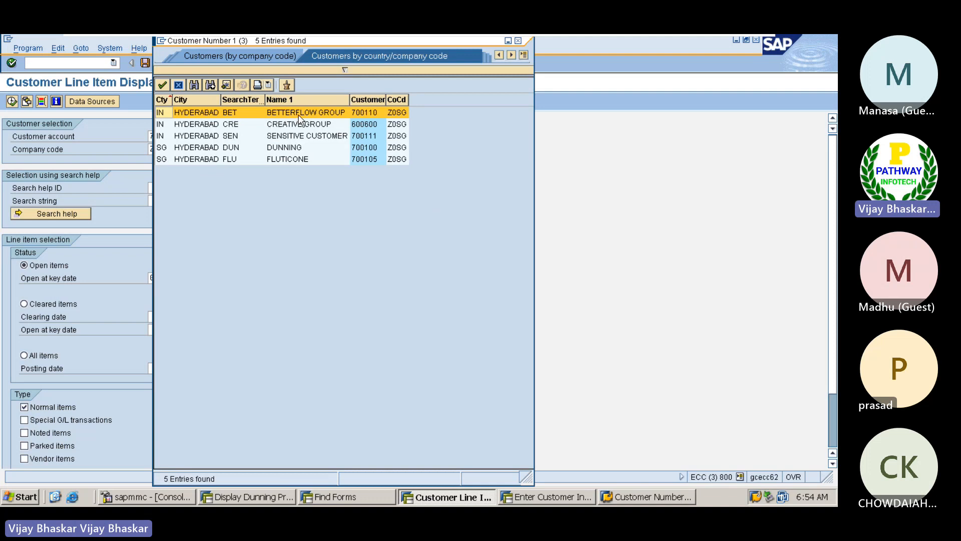
double_click(317, 112)
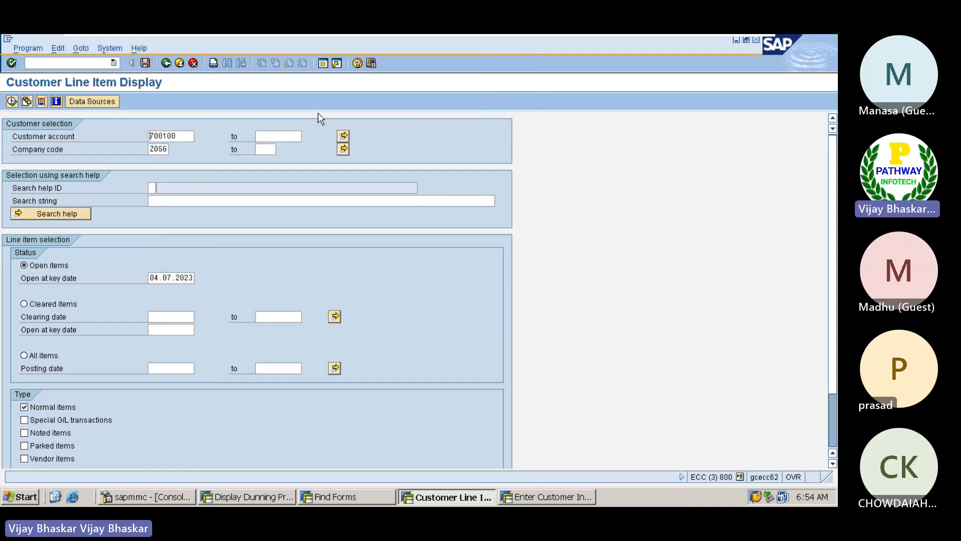
left_click(12, 101)
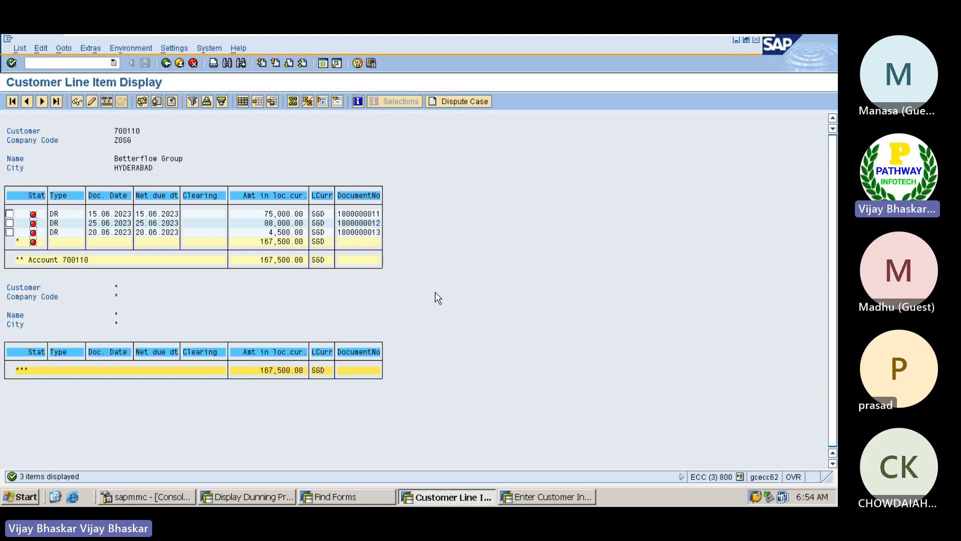
left_click(179, 134)
left_click(551, 494)
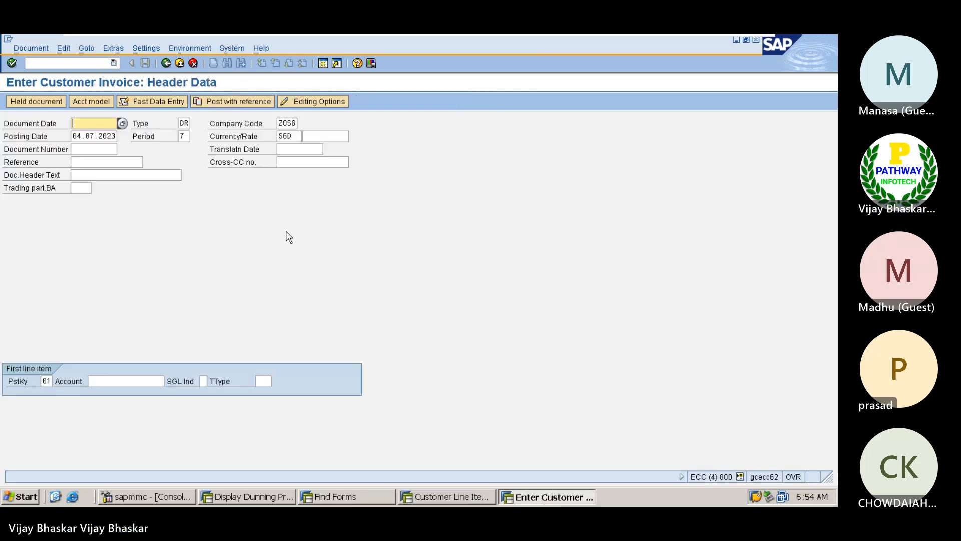
Open the dunning transaction with /nF150
left_click(73, 63)
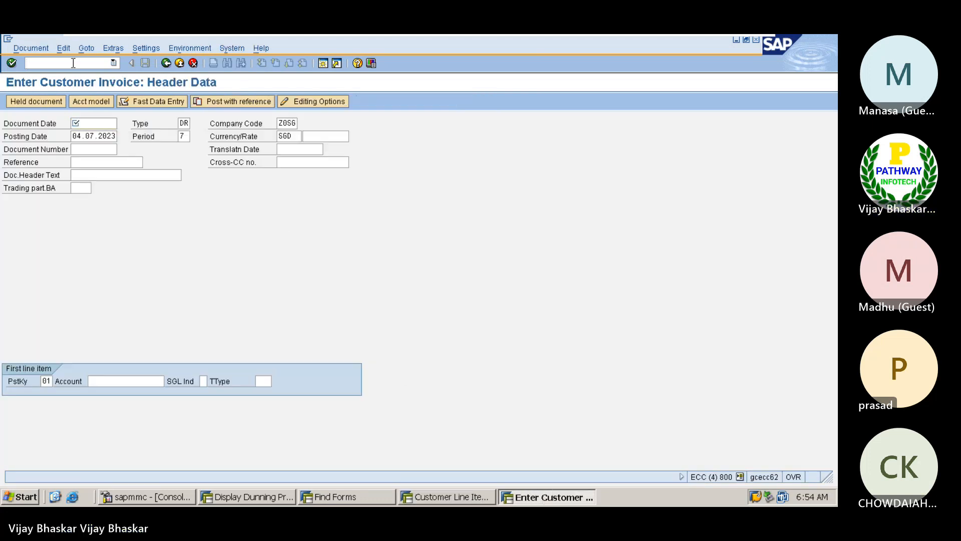
type("/nf")
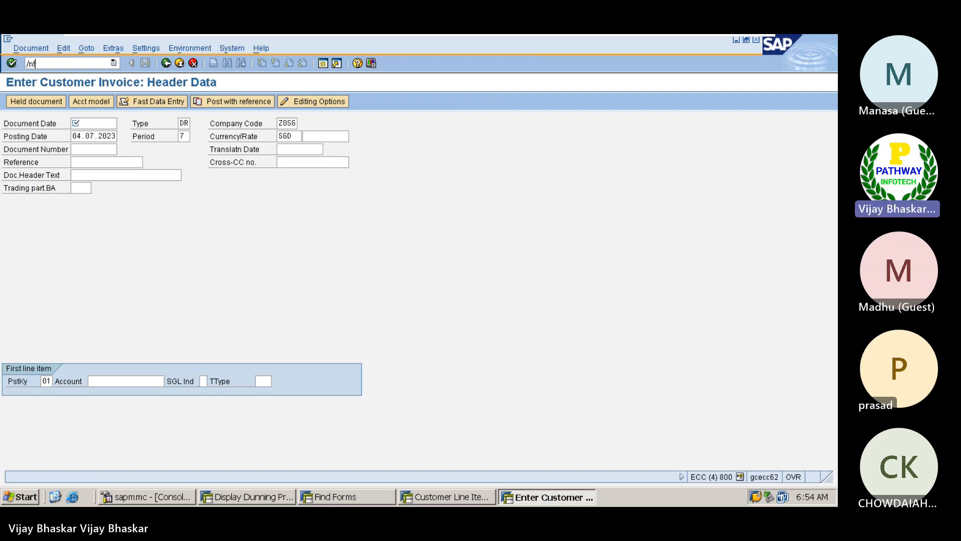
type("150")
key("Return")
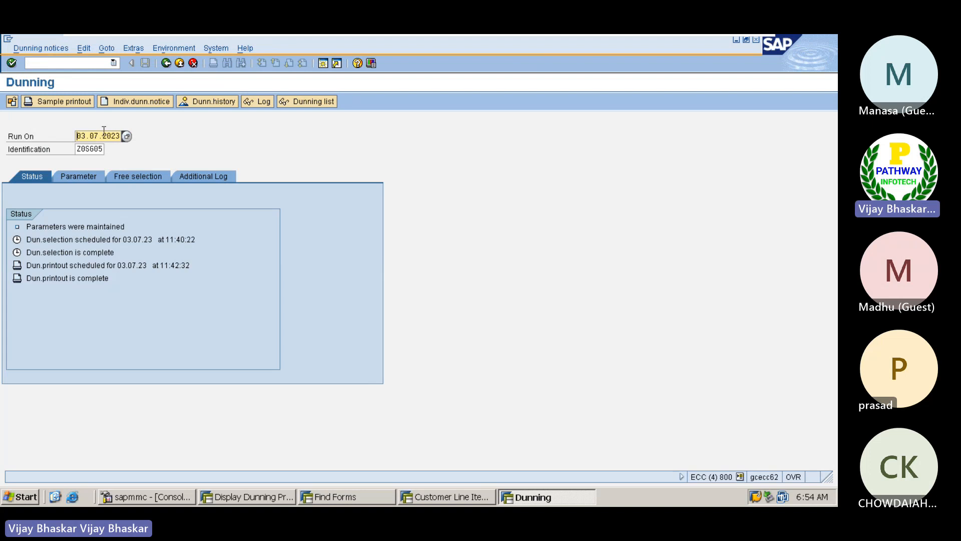
Create a dunning run dated 04.07.2023 with identification Z0SG09
left_click(87, 135)
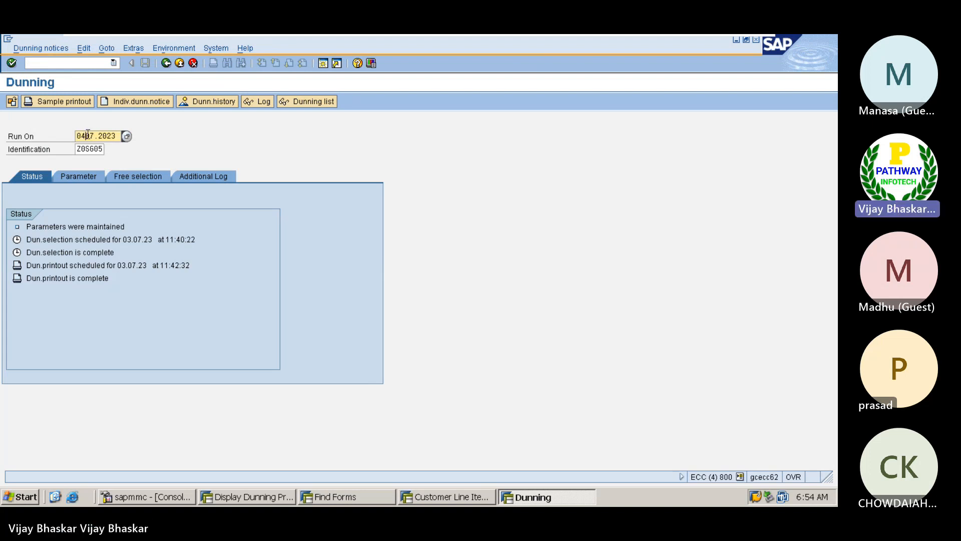
key("BackSpace")
type("4")
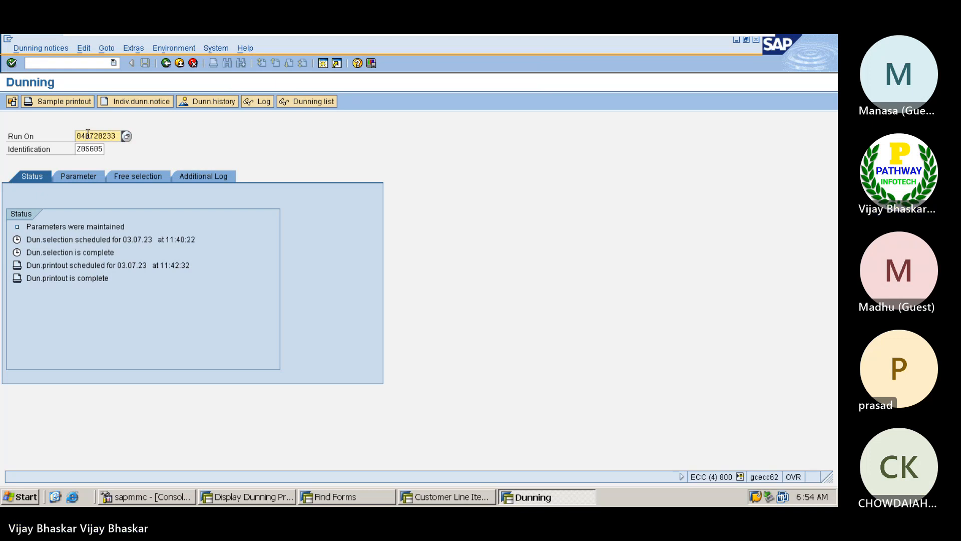
key("Tab")
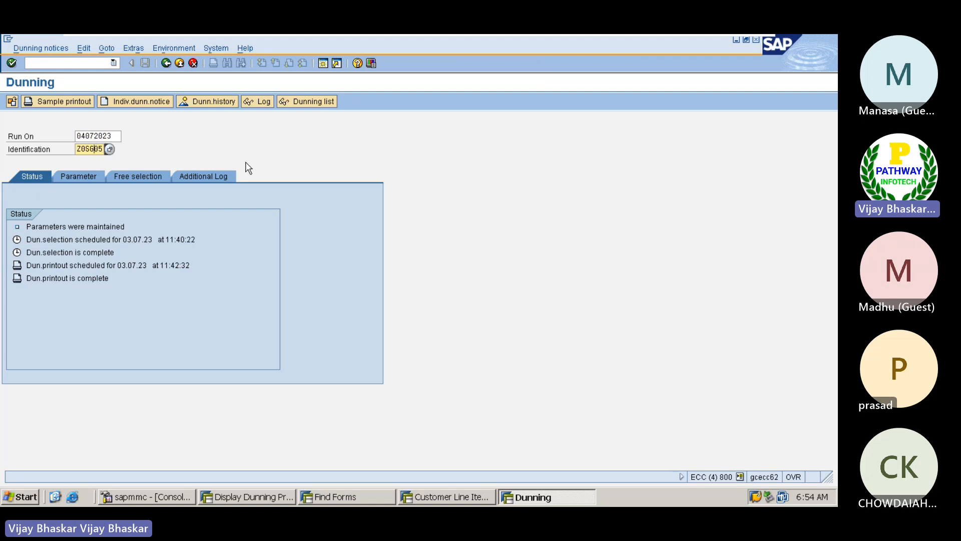
key("BackSpace")
key("BackSpace")
type("09")
key("Return")
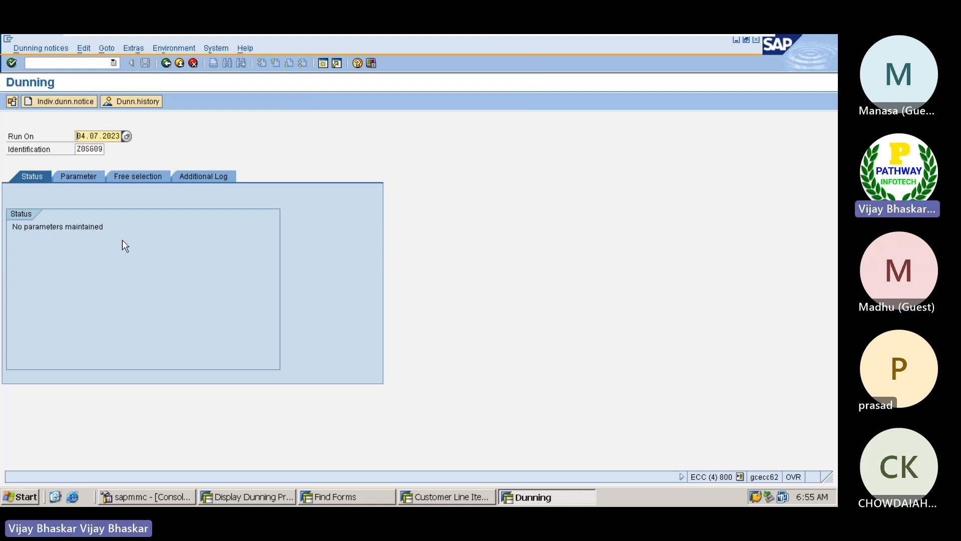
Set dunning and posting dates to 04.07.2023, company code Z0SG, and customer Betterflow Group
left_click(78, 177)
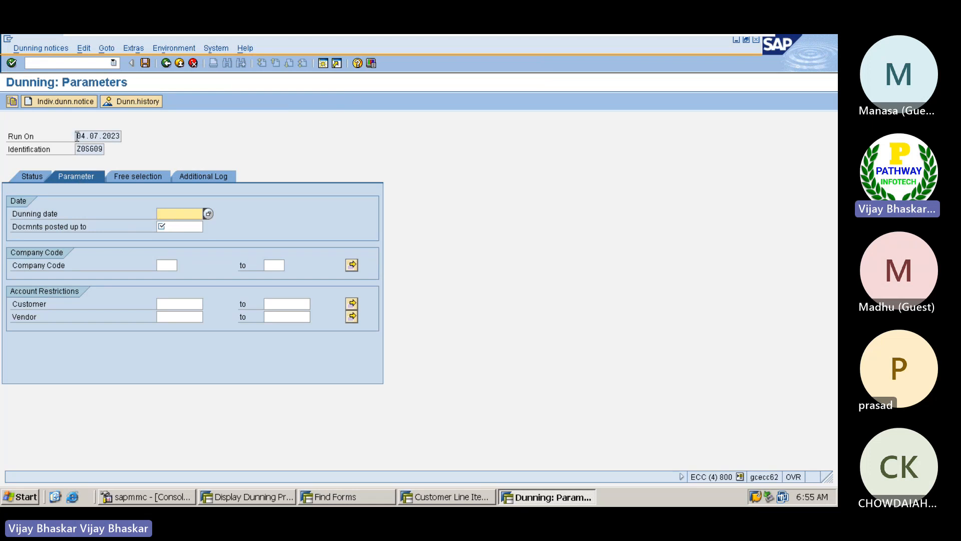
left_click_drag(78, 136, 129, 137)
key("ctrl+c")
left_click(161, 214)
key("ctrl+v")
left_click(165, 226)
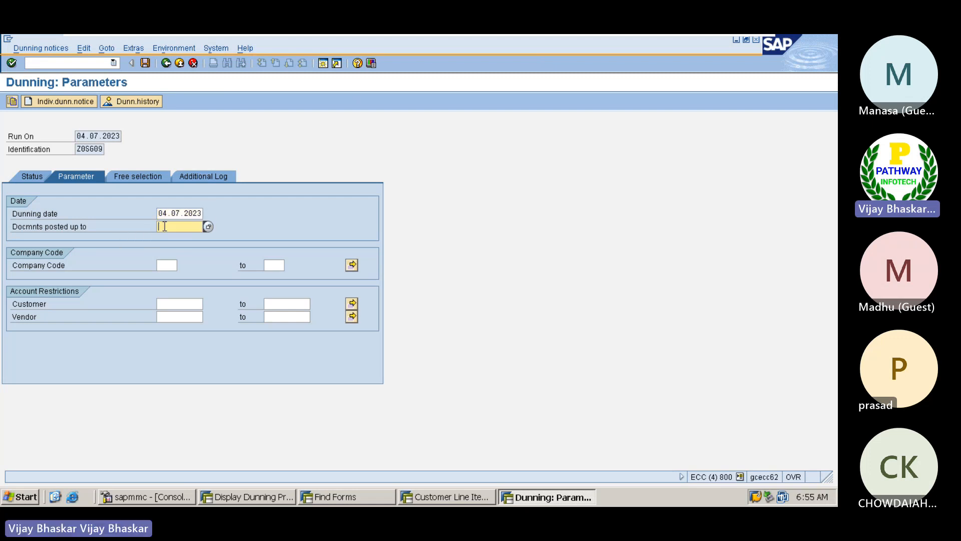
key("ctrl+v")
left_click(165, 264)
type("Z0S6")
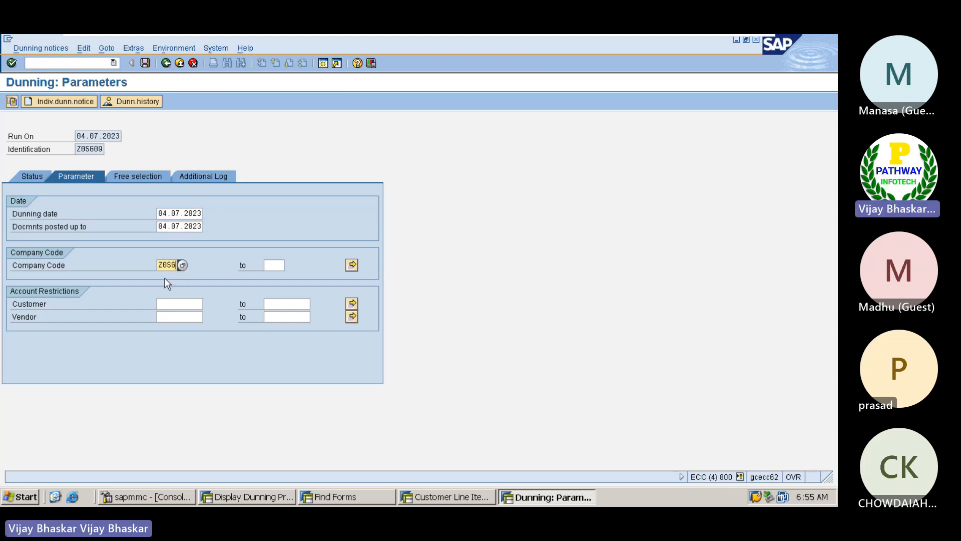
left_click(171, 304)
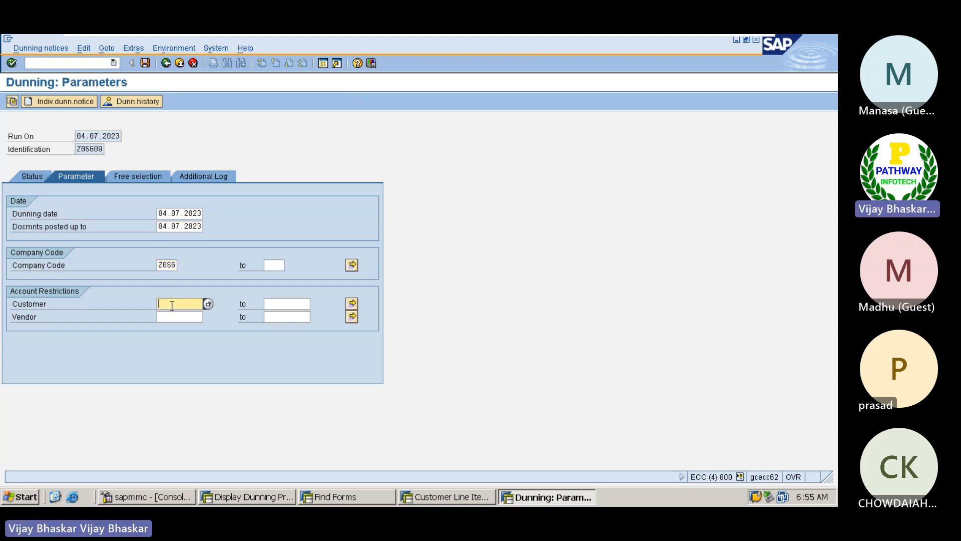
left_click(208, 304)
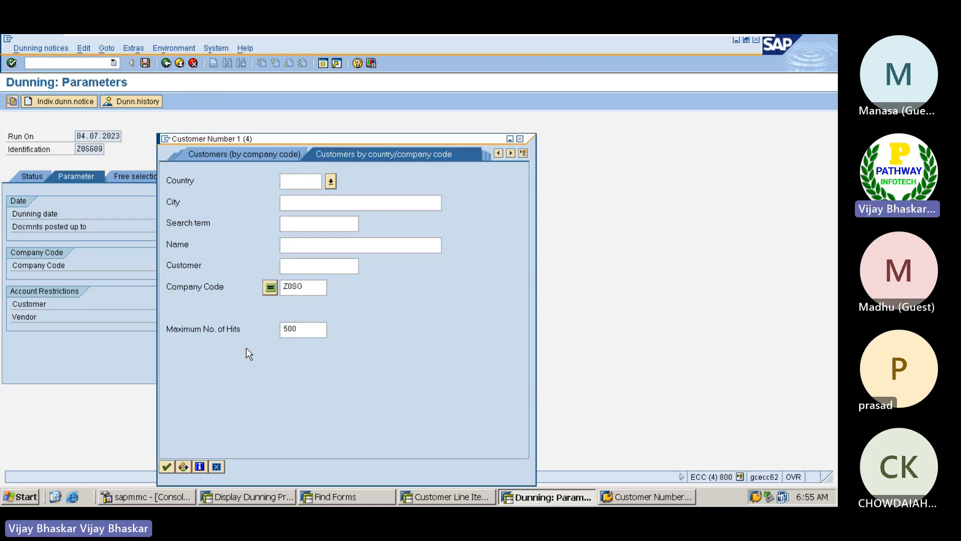
left_click(167, 466)
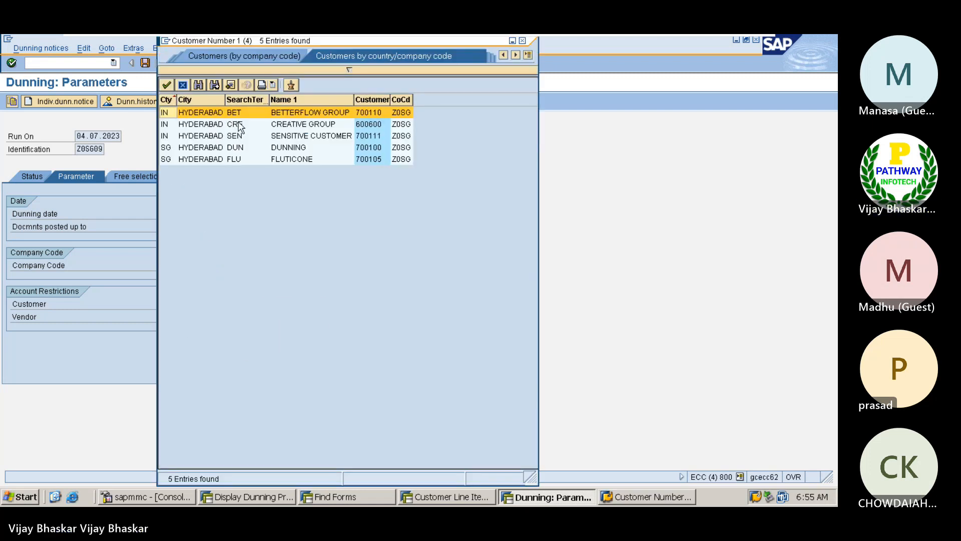
double_click(304, 114)
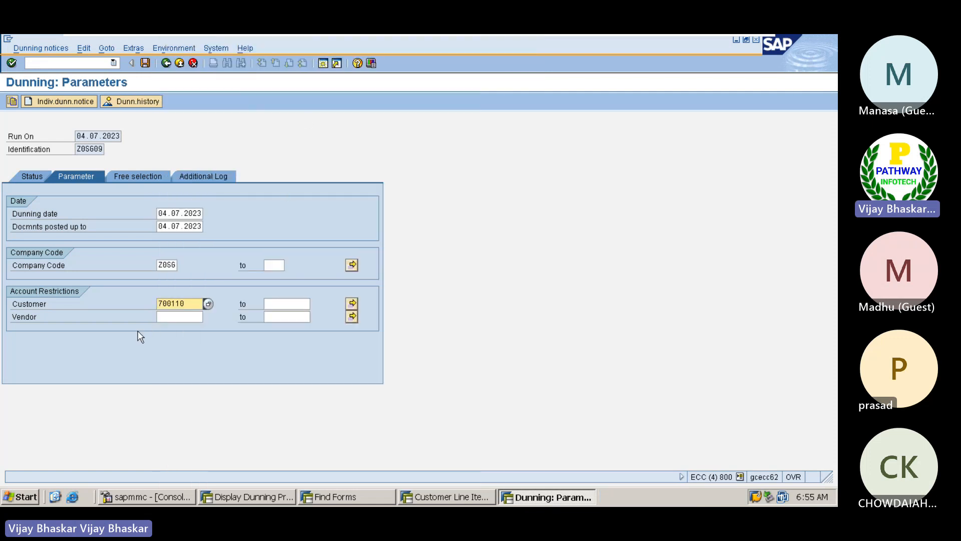
Add an additional log for Betterflow Group and save the run parameters
left_click(142, 180)
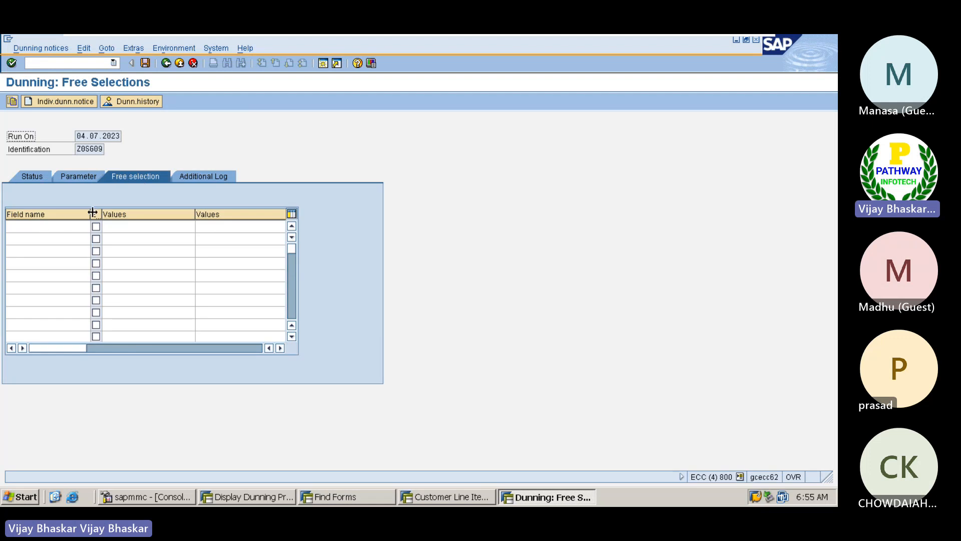
left_click(200, 178)
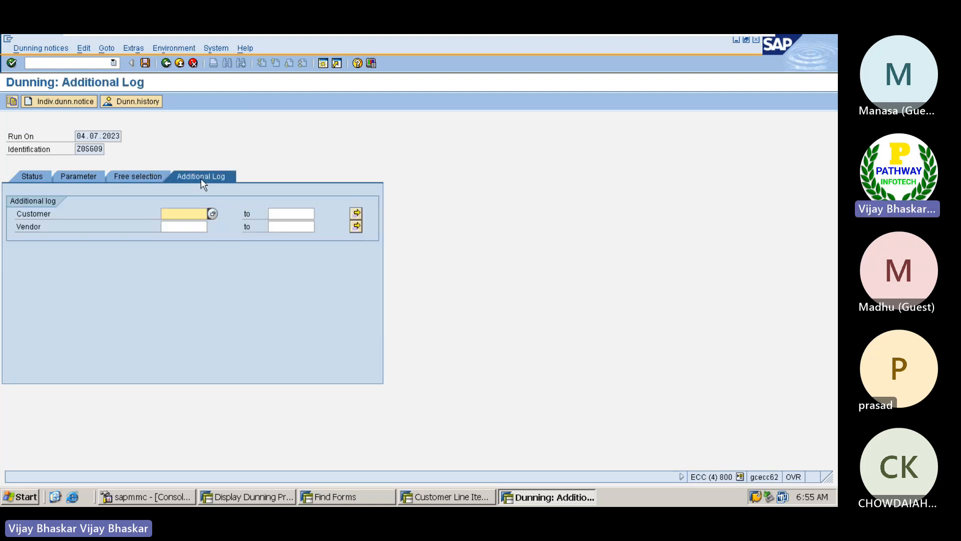
left_click(209, 212)
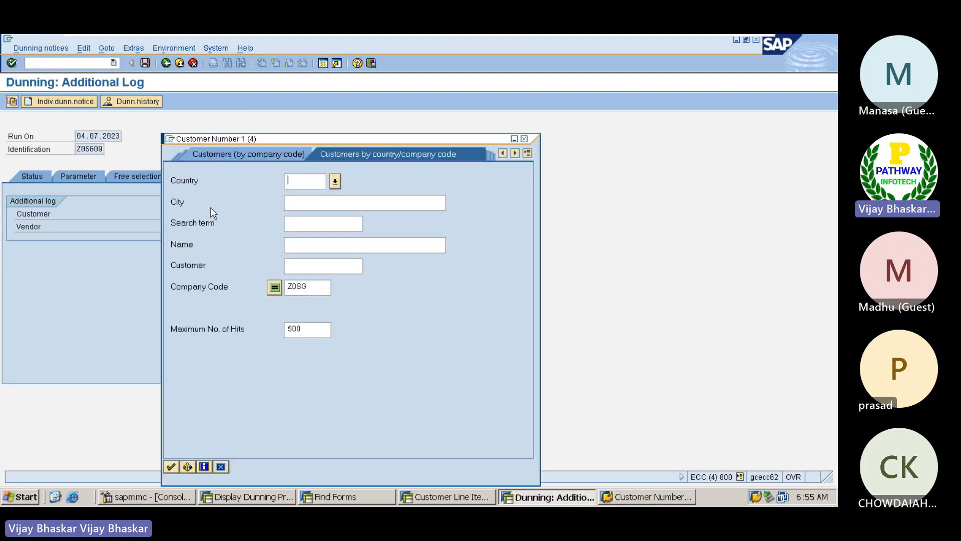
left_click(172, 466)
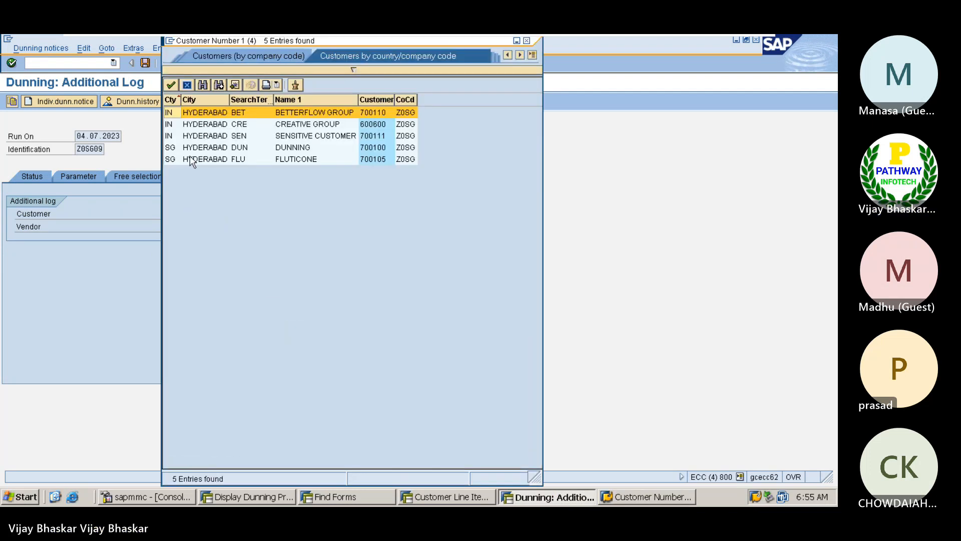
double_click(296, 112)
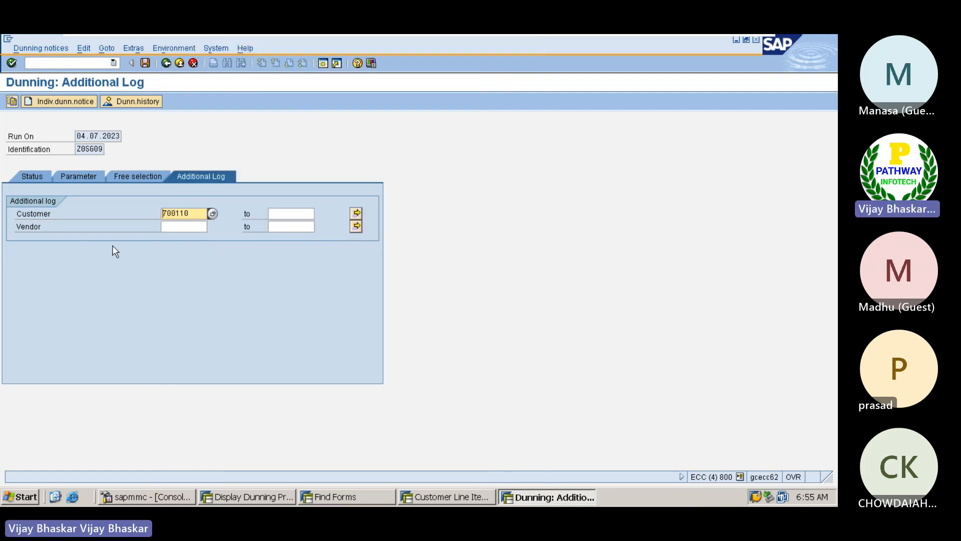
left_click(145, 64)
left_click(21, 172)
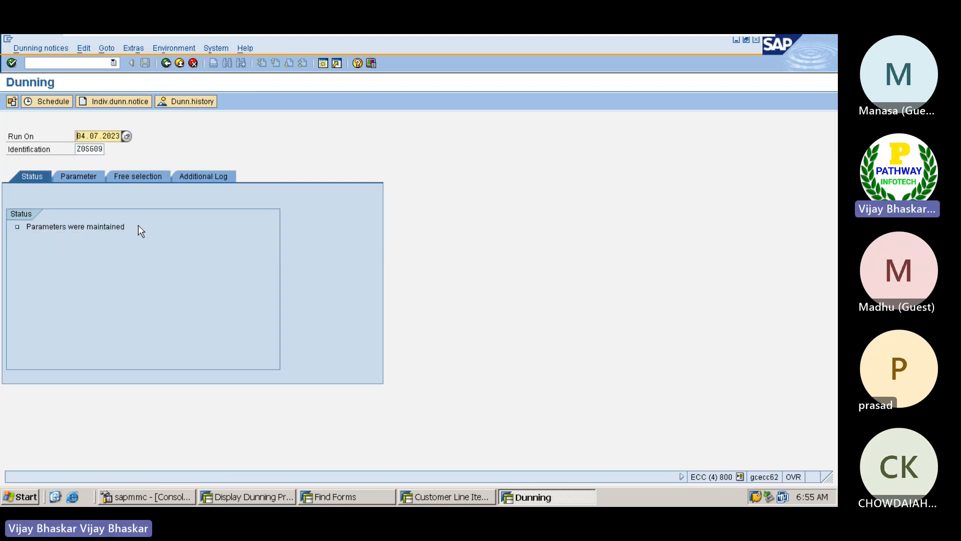
Schedule the Z0SG09 selection run to start immediately and refresh until it completes
left_click(45, 104)
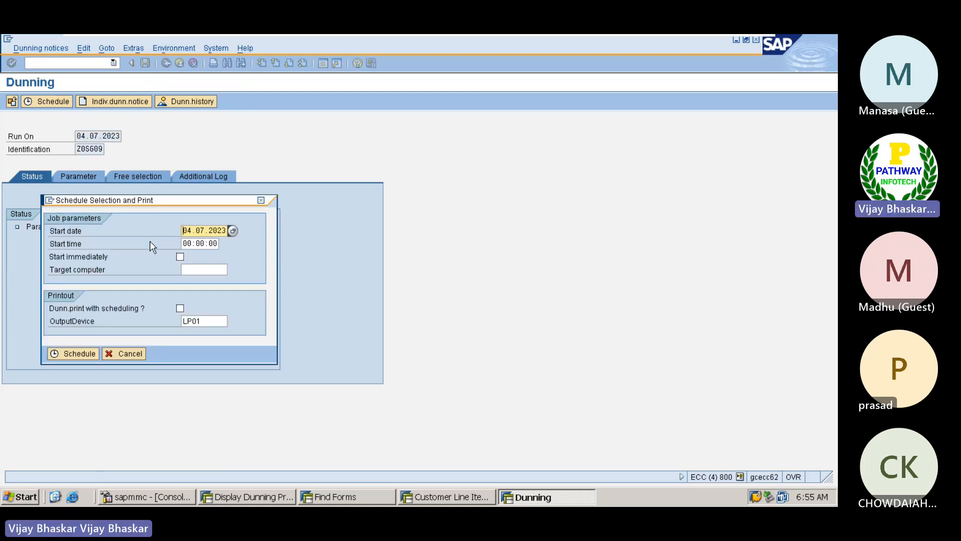
left_click(180, 257)
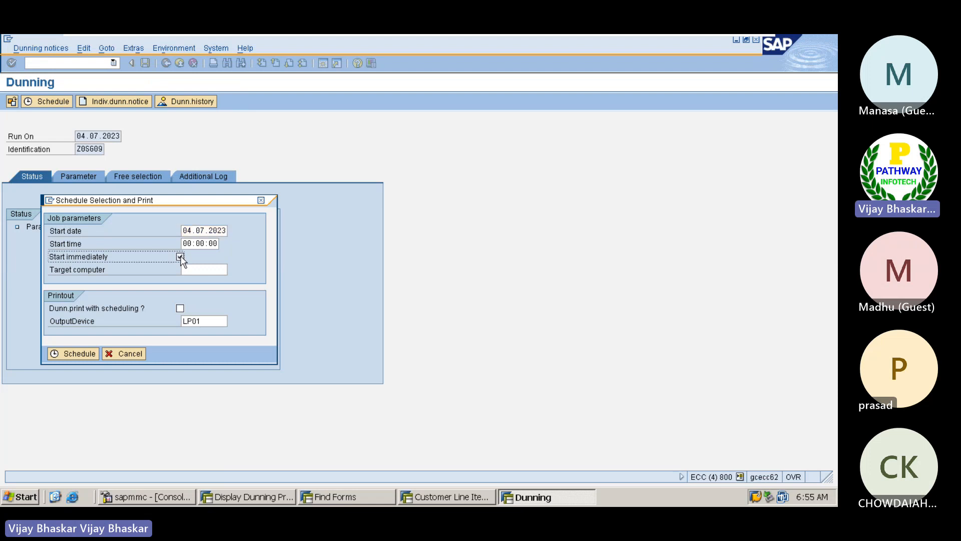
left_click(68, 354)
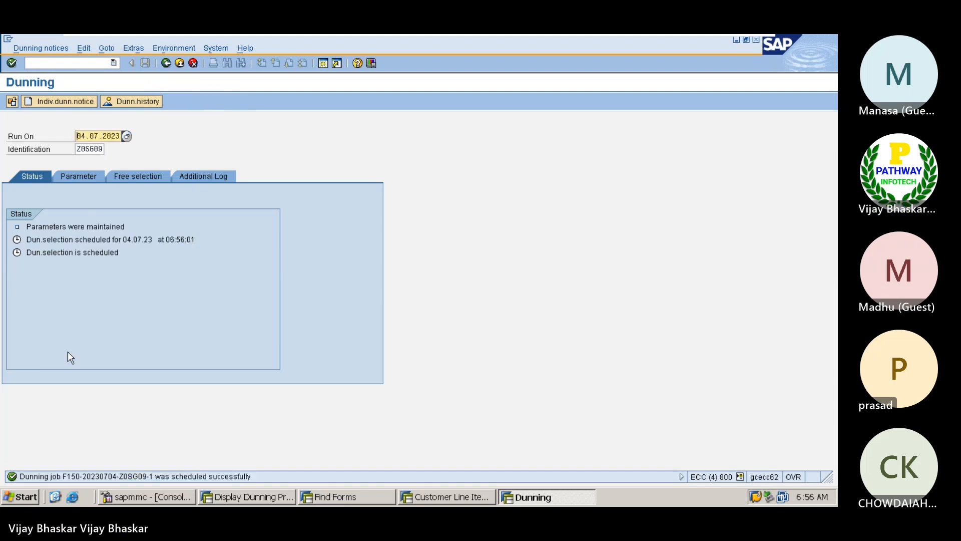
key("Return")
key("Return")
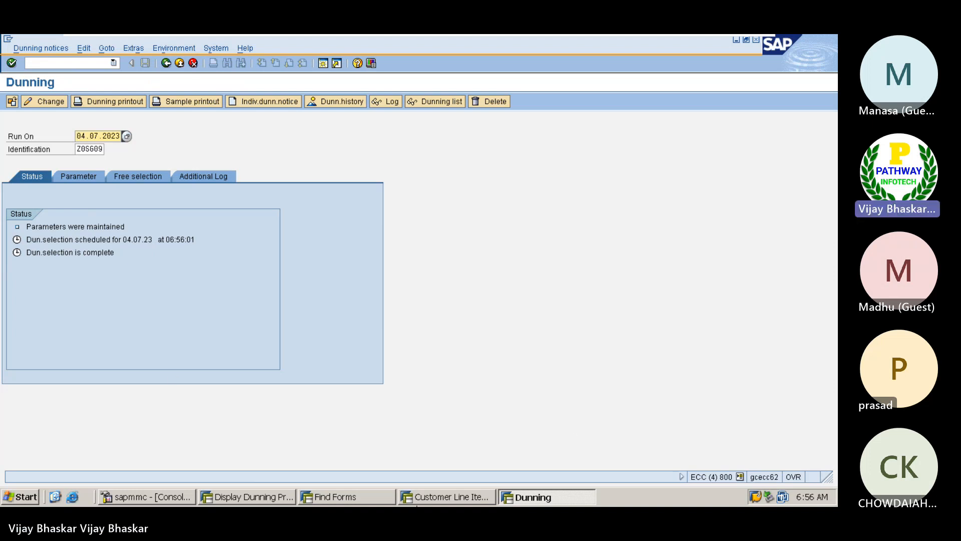
left_click(425, 497)
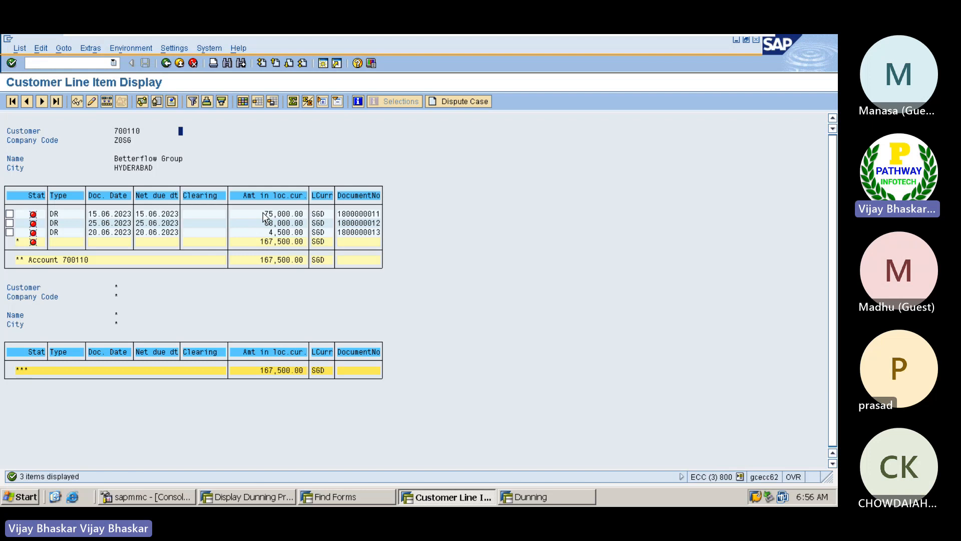
left_click_drag(264, 216, 306, 235)
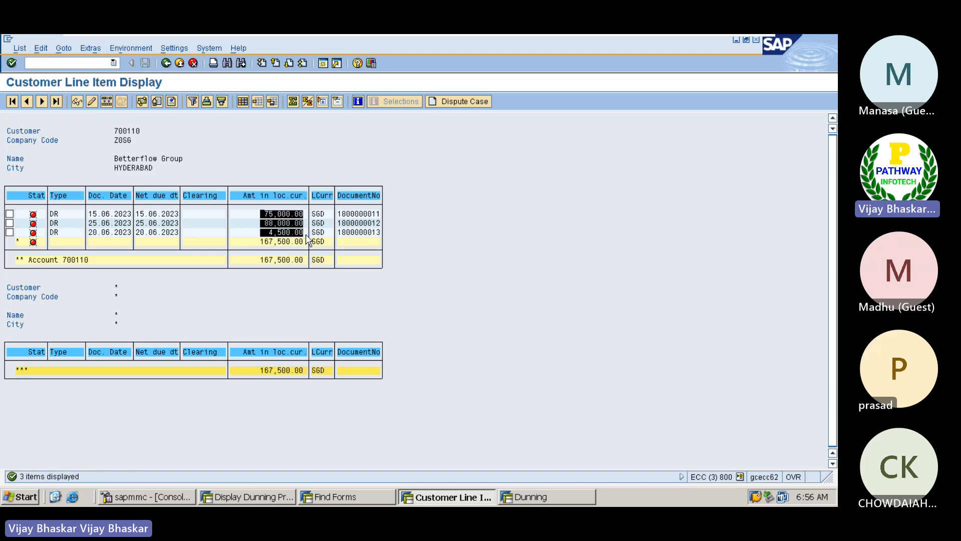
key("ctrl+c")
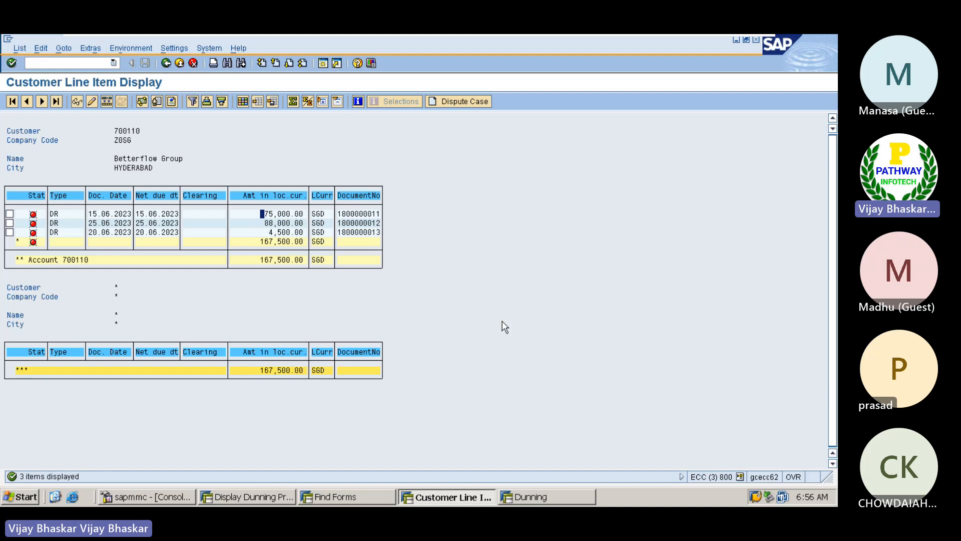
Open the dunning proposal for change using the previously entered company code
left_click(539, 496)
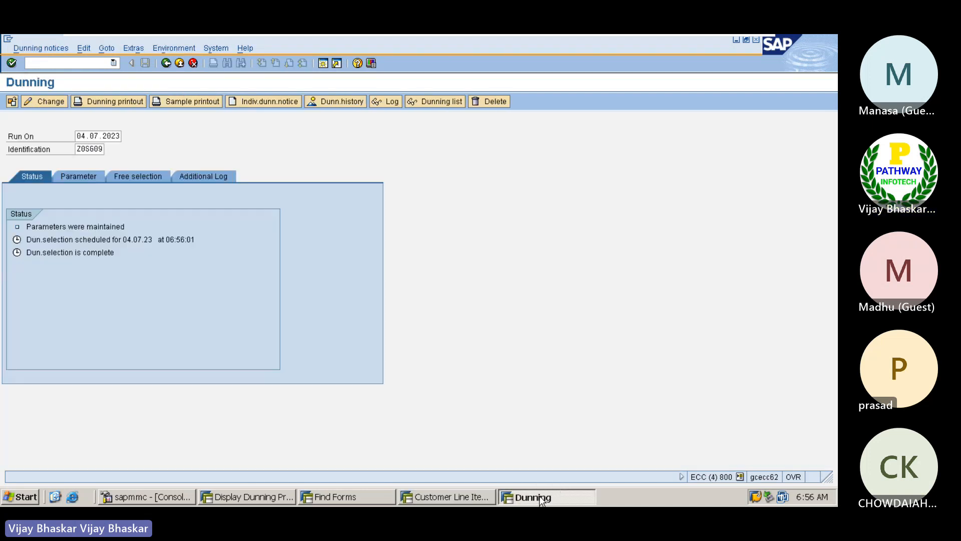
left_click(53, 101)
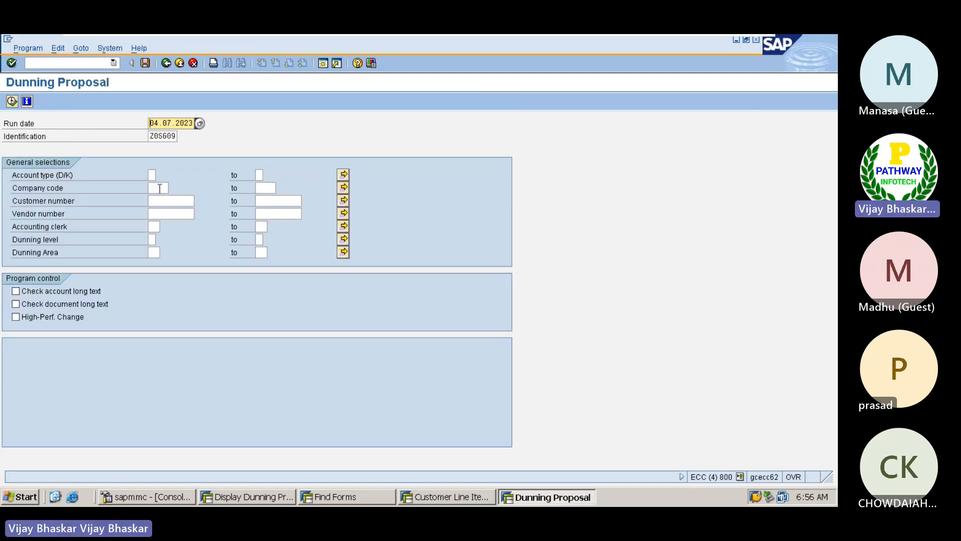
left_click(159, 188)
left_click(158, 188)
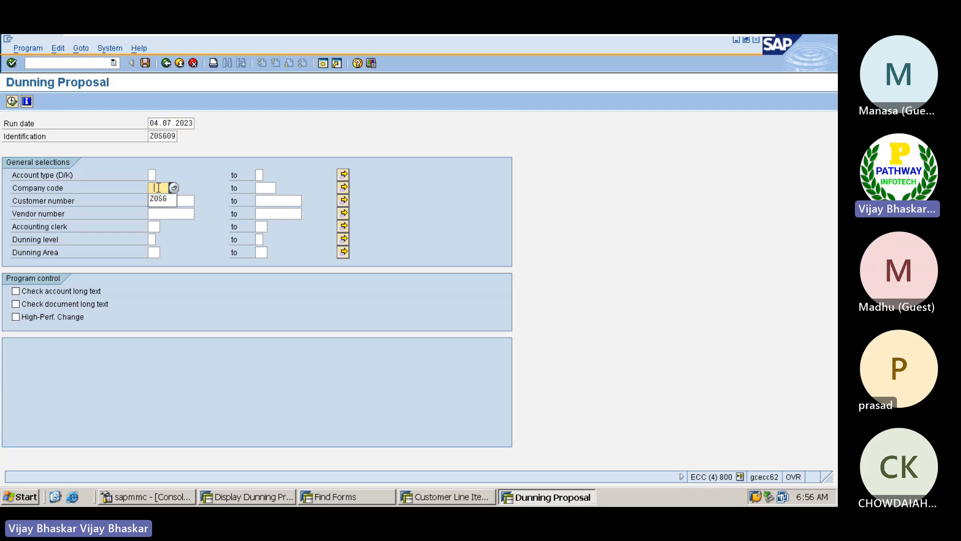
left_click(155, 198)
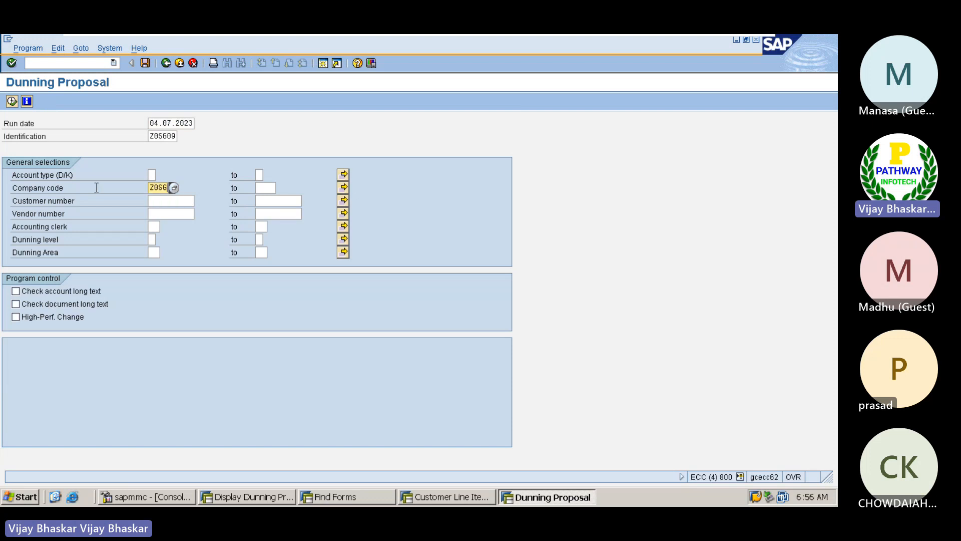
left_click(13, 105)
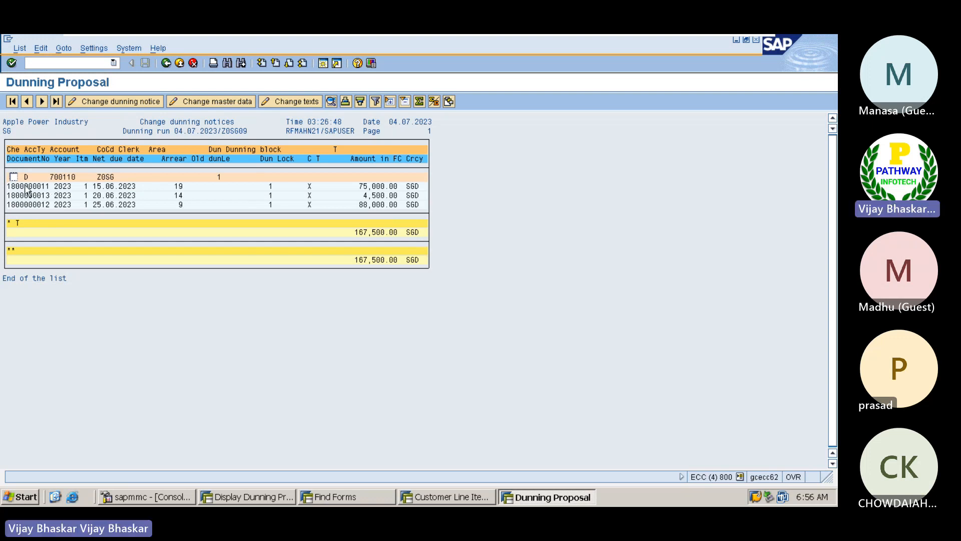
Review the 4,500.00 and 88,000.00 items and copy the third line item
left_click(369, 195)
left_click(365, 205)
left_click(30, 205)
left_click_drag(9, 205, 421, 207)
key("ctrl+c")
Put dunning block R (invoice verification) on the third item's dunning notice
double_click(29, 210)
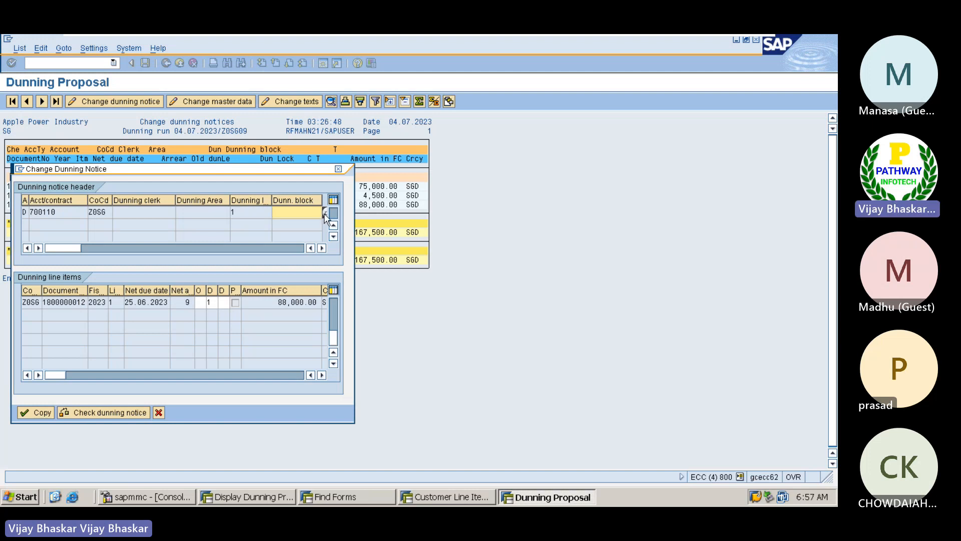
left_click(324, 213)
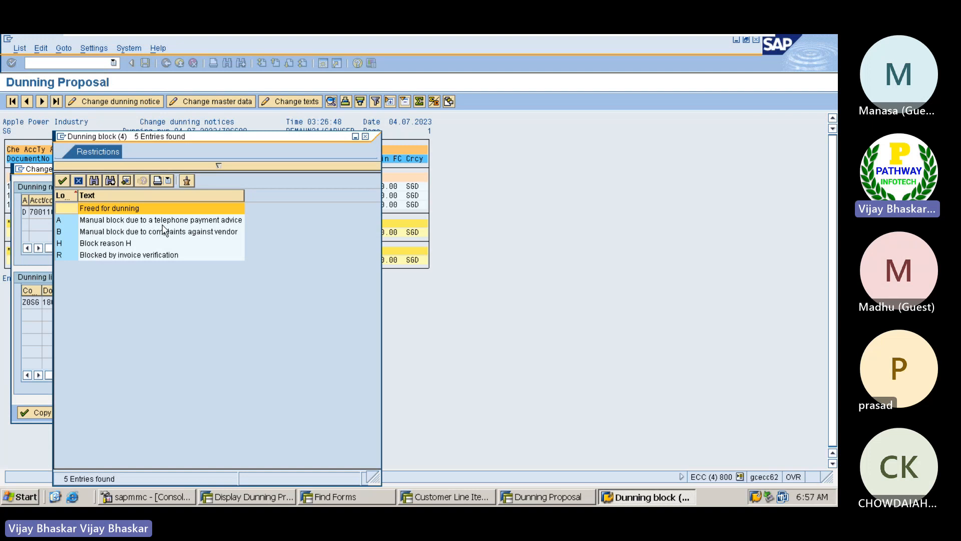
double_click(89, 256)
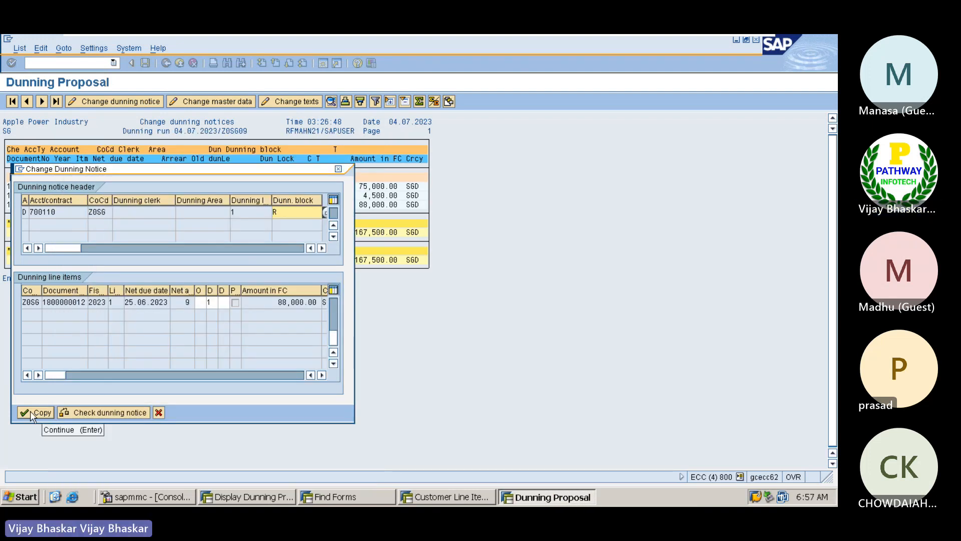
left_click(30, 410)
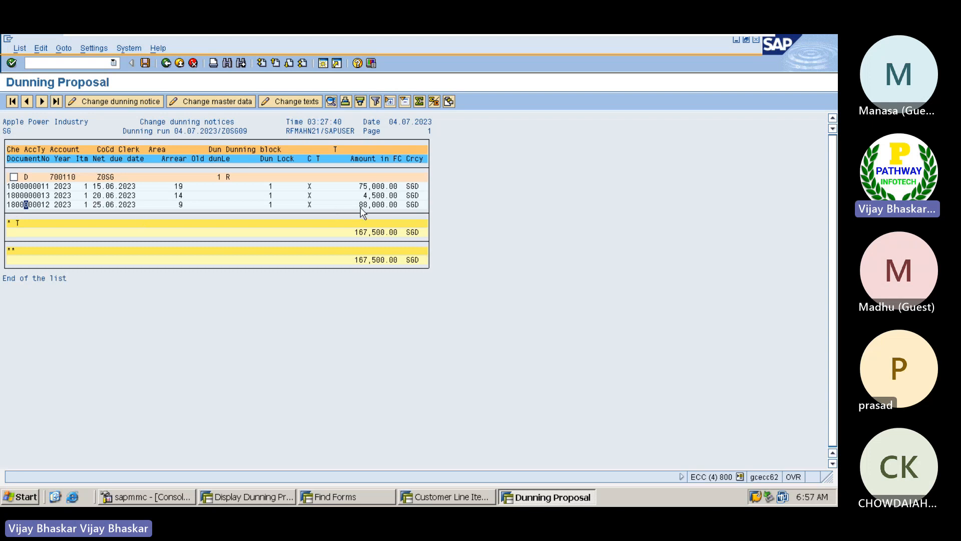
Clear the dunning block again and exit the proposal without saving
double_click(42, 205)
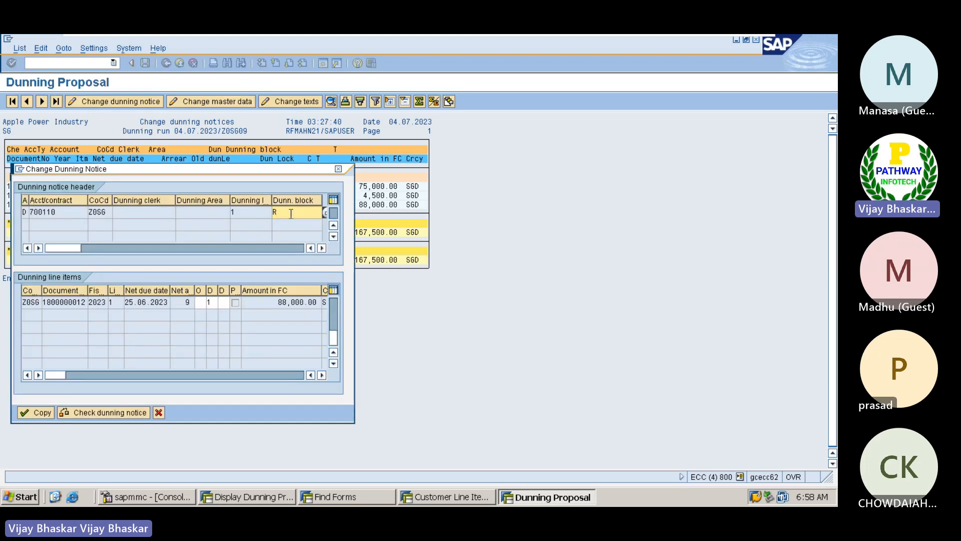
key("BackSpace")
left_click(37, 413)
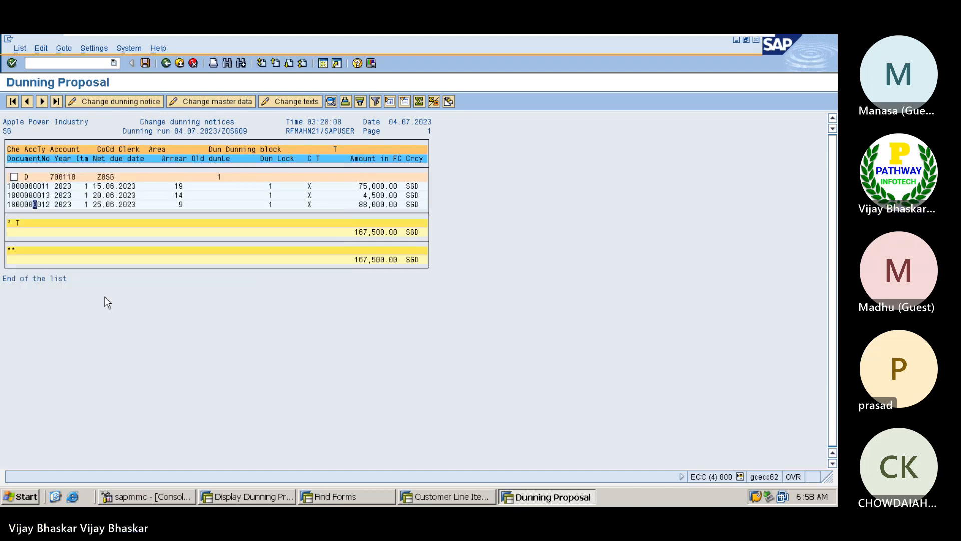
left_click(164, 63)
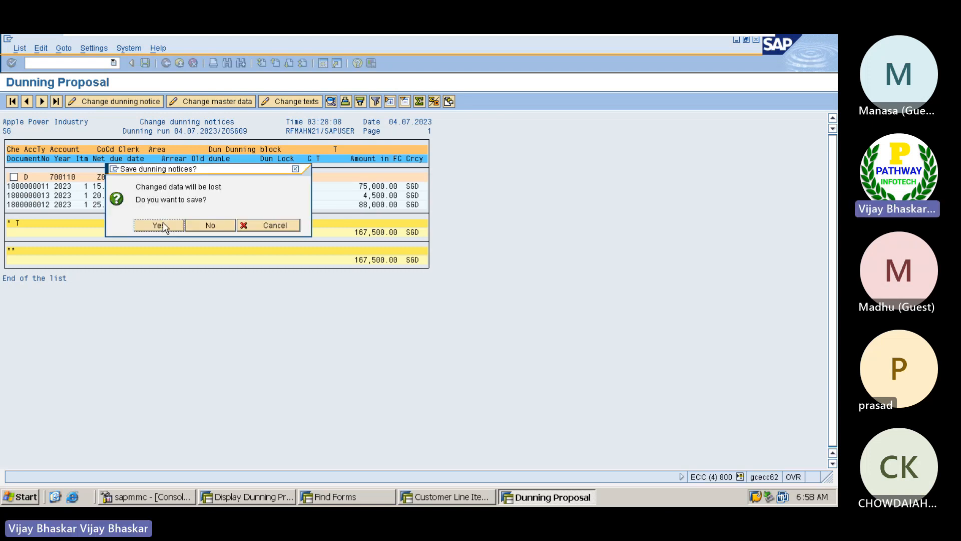
left_click(201, 225)
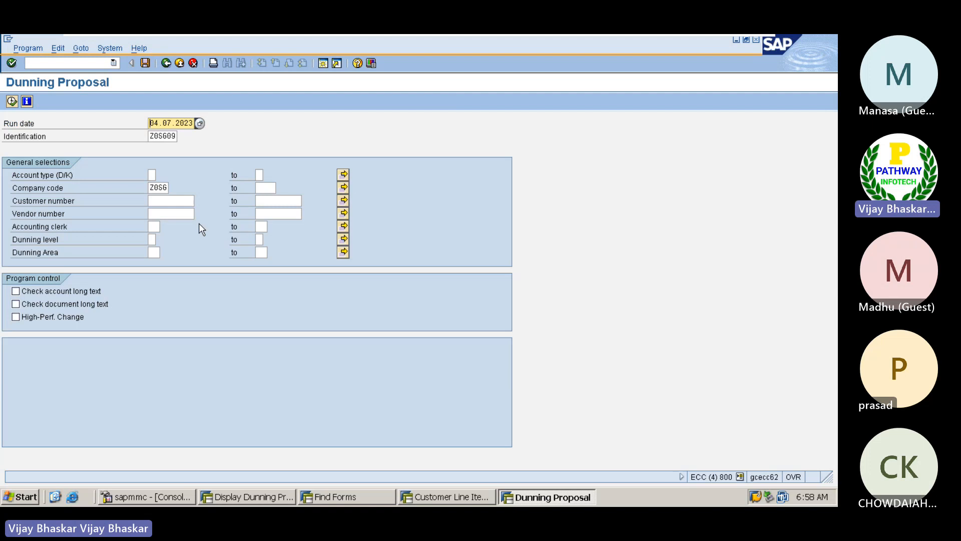
Schedule the Z0SG09 dunning printout on LP01 to start immediately and confirm completion
left_click(170, 64)
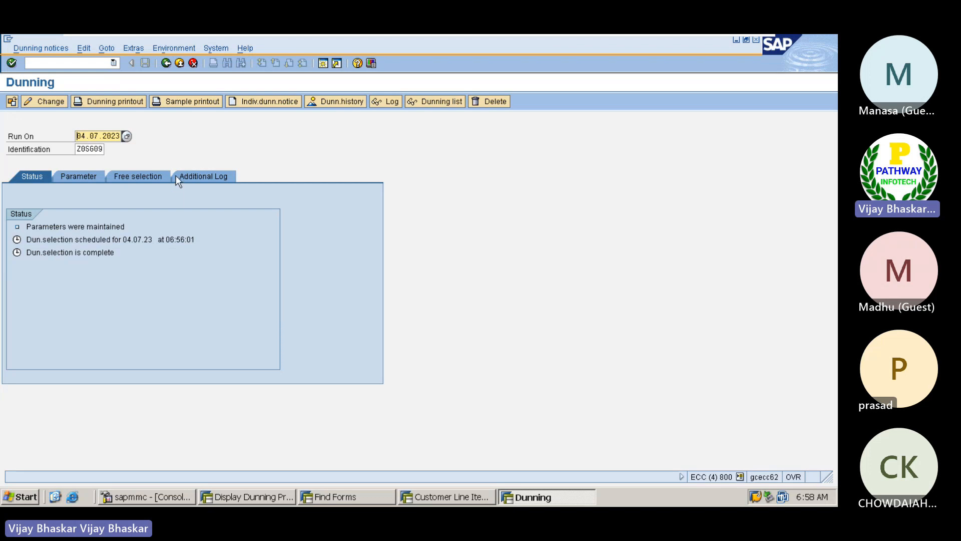
left_click(114, 102)
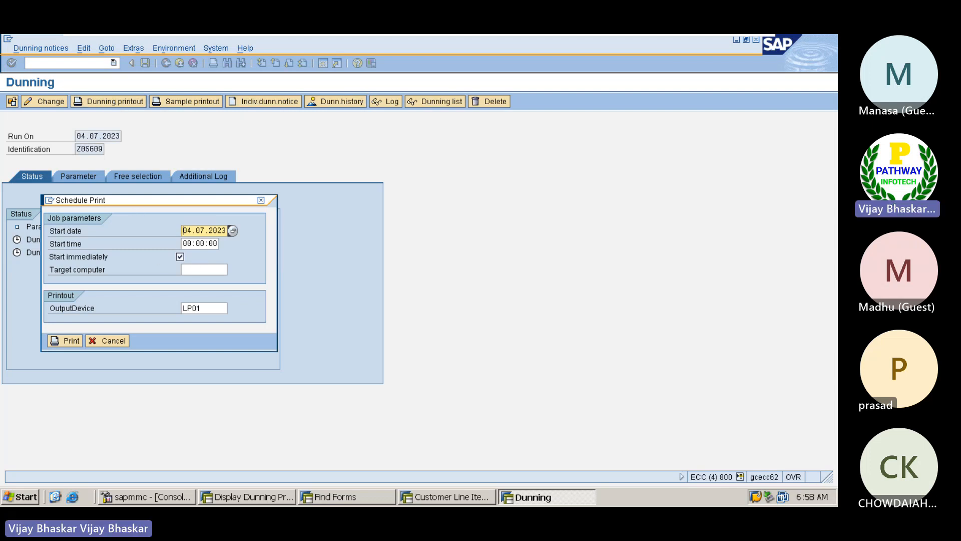
left_click(180, 256)
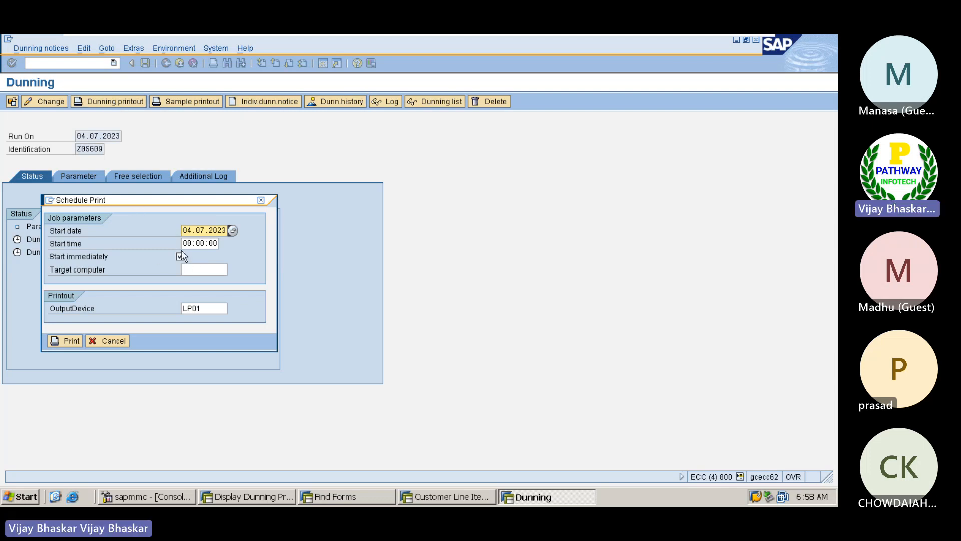
left_click(64, 340)
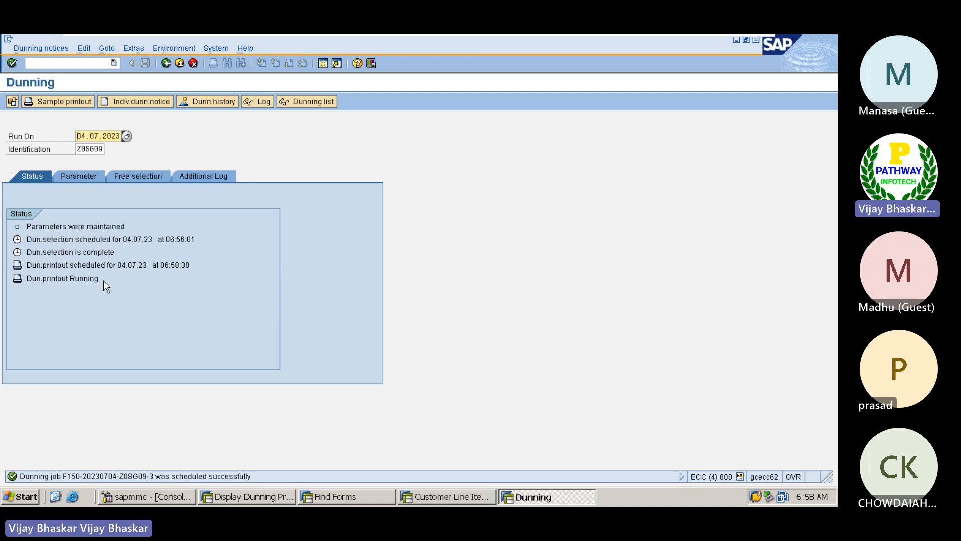
key("Return")
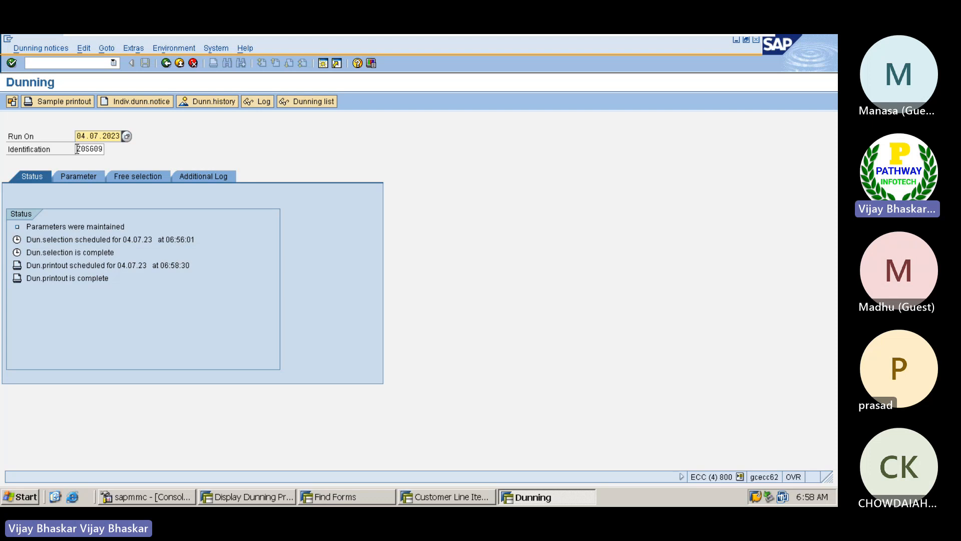
left_click(77, 149)
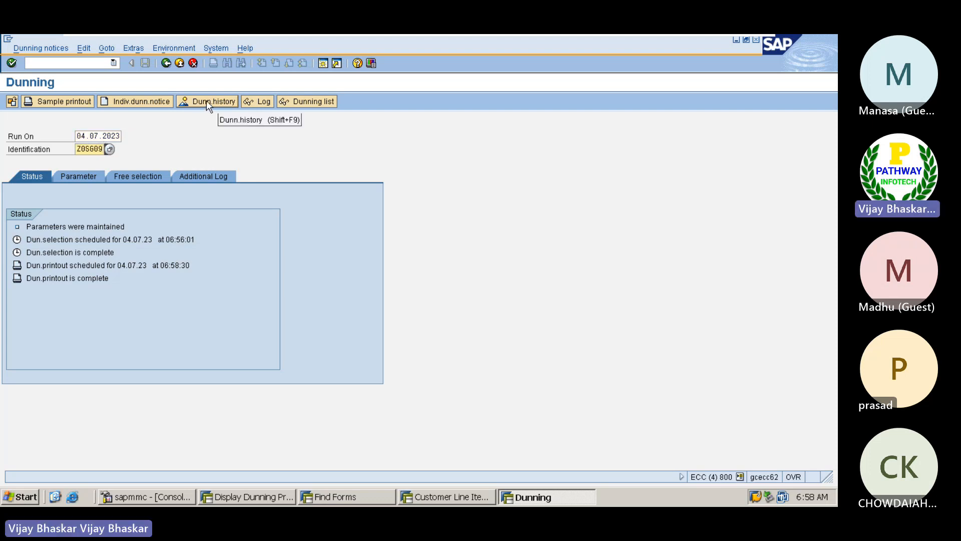
Run the dunning history for company code Z0SG, customer 700110, account type D
left_click(206, 101)
left_click(161, 148)
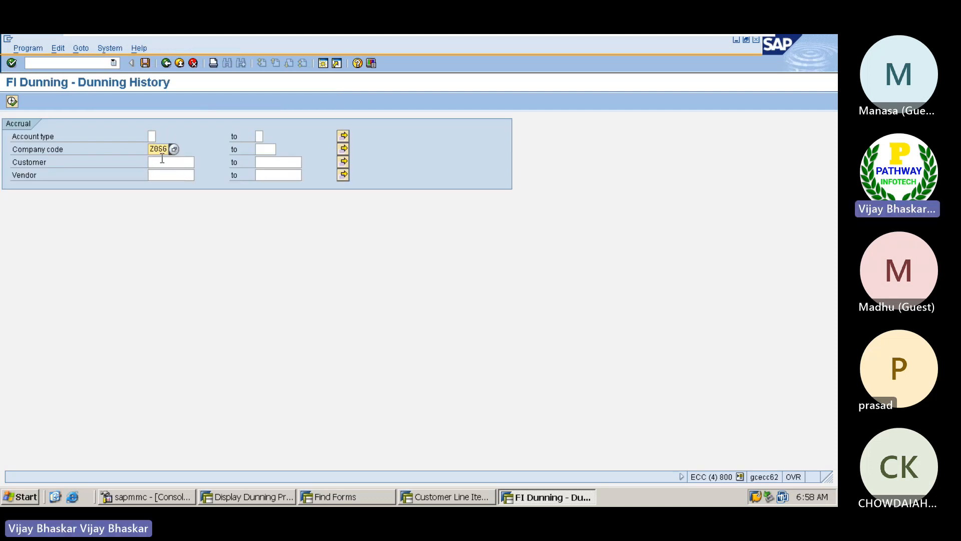
left_click(162, 161)
left_click(200, 163)
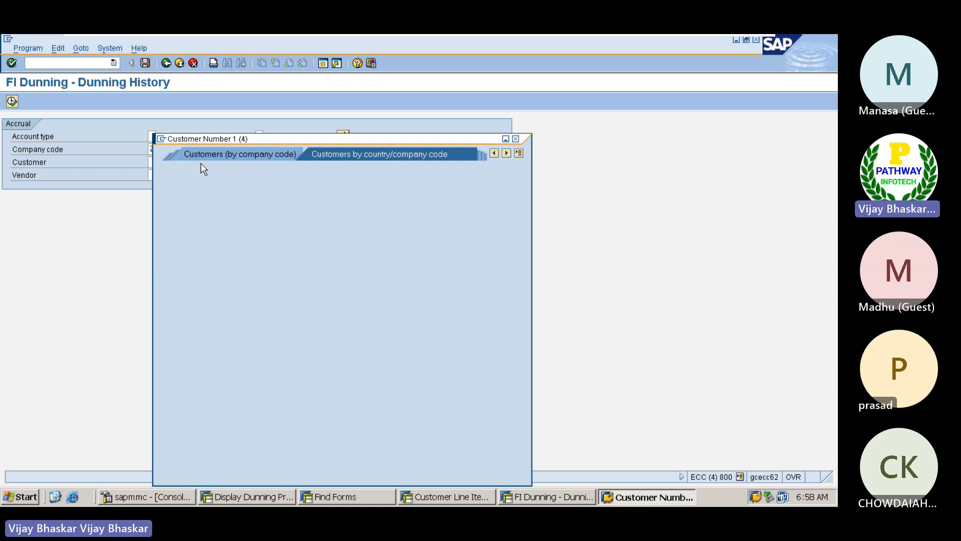
left_click(161, 467)
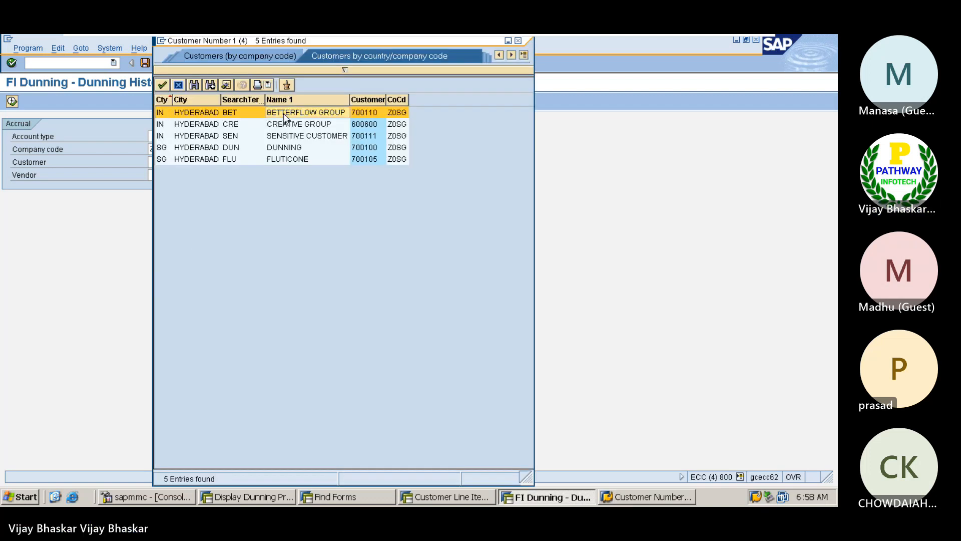
double_click(286, 118)
left_click(151, 136)
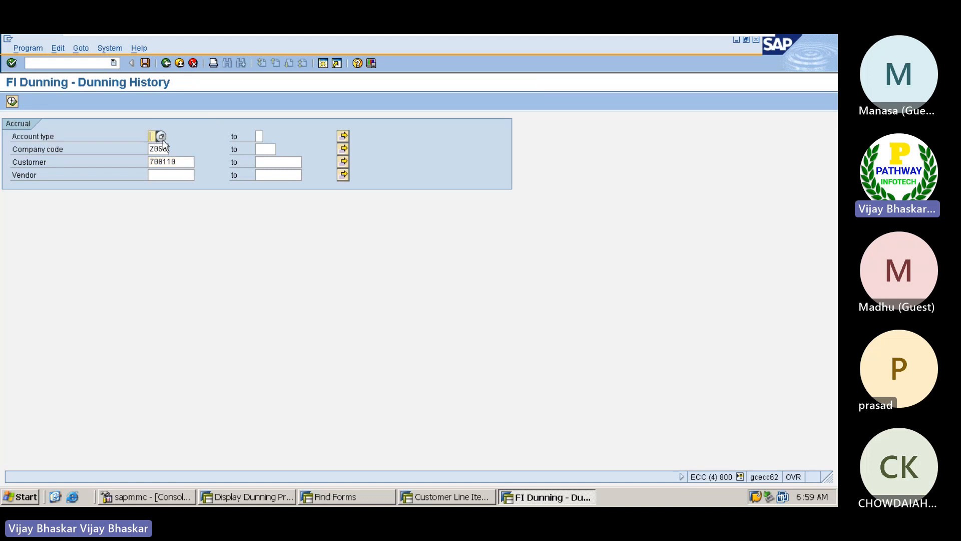
left_click(161, 137)
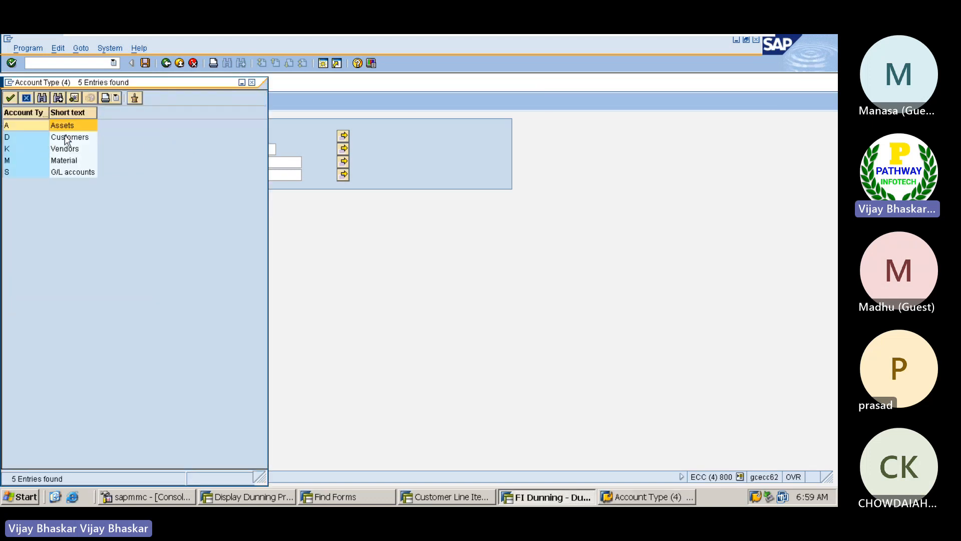
left_click(63, 140)
double_click(63, 140)
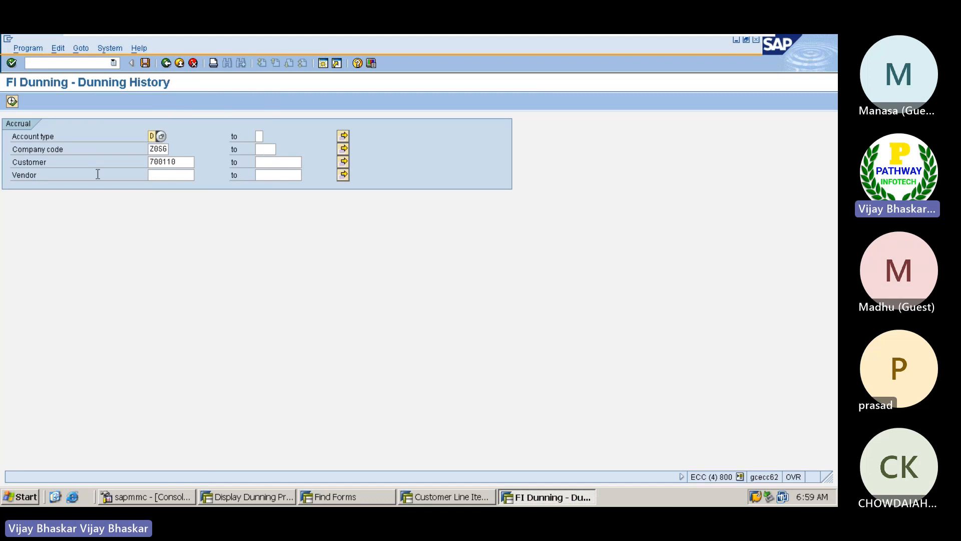
left_click(12, 102)
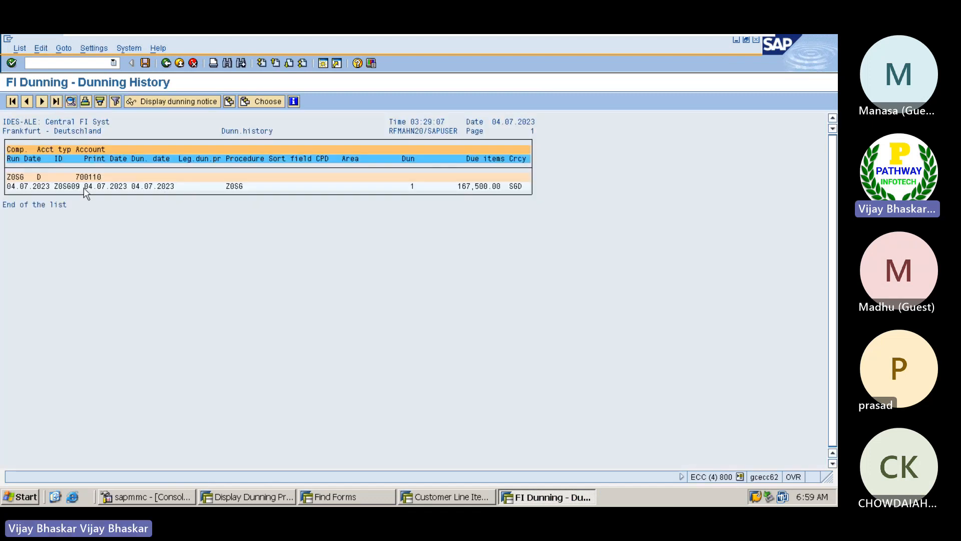
Select the Z0SG09 history row (167,500.00 due) and display its dunning notice
left_click(9, 185)
left_click_drag(9, 187, 206, 189)
left_click_drag(456, 184, 527, 189)
left_click(65, 186)
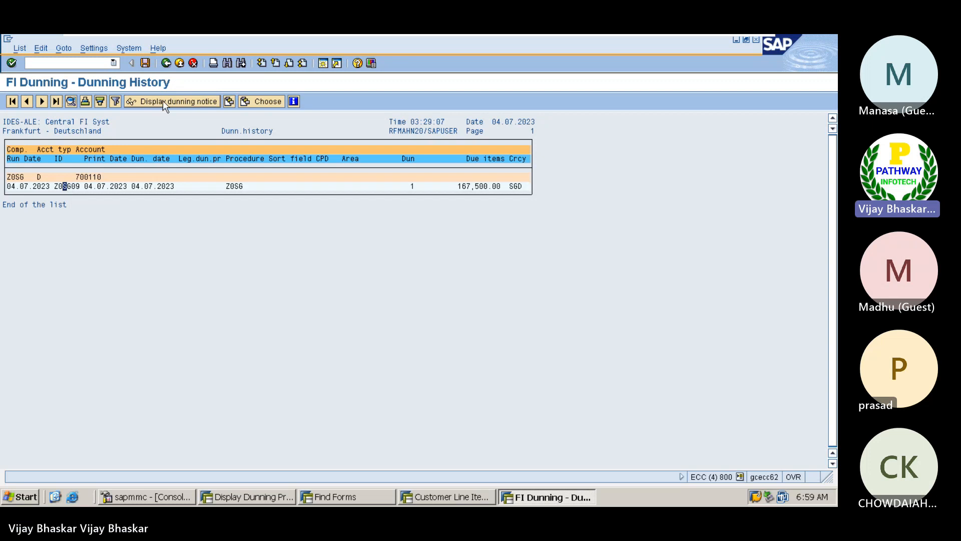
left_click(73, 186)
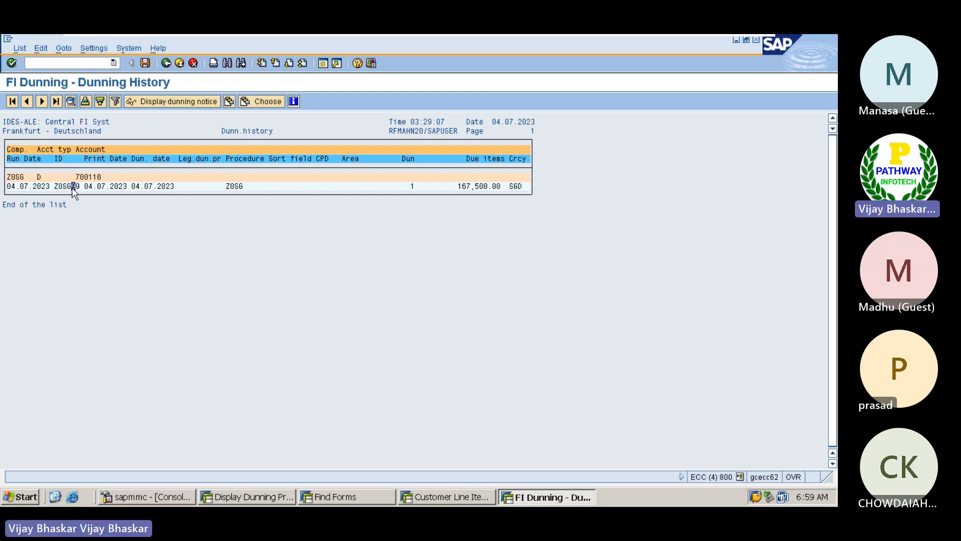
left_click(177, 100)
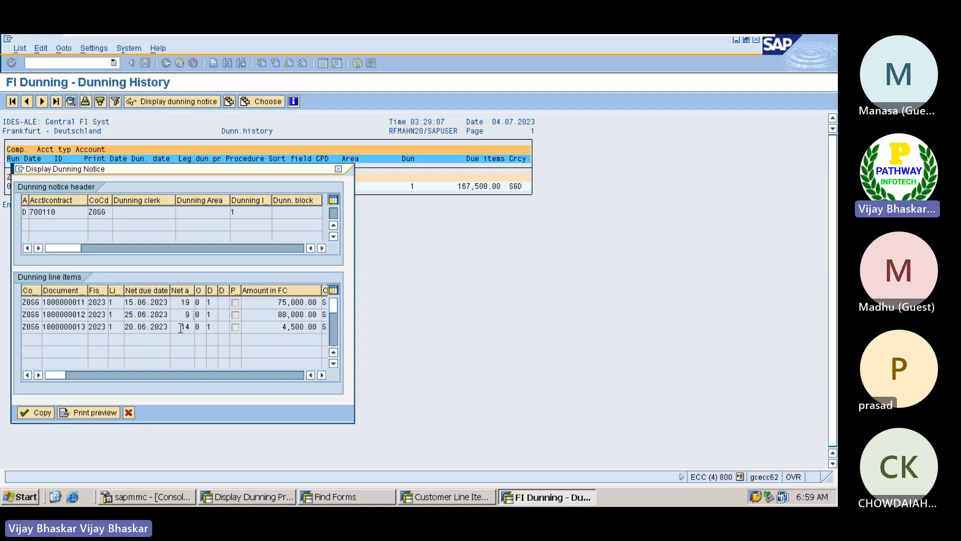
left_click(81, 302)
left_click(82, 316)
left_click(81, 326)
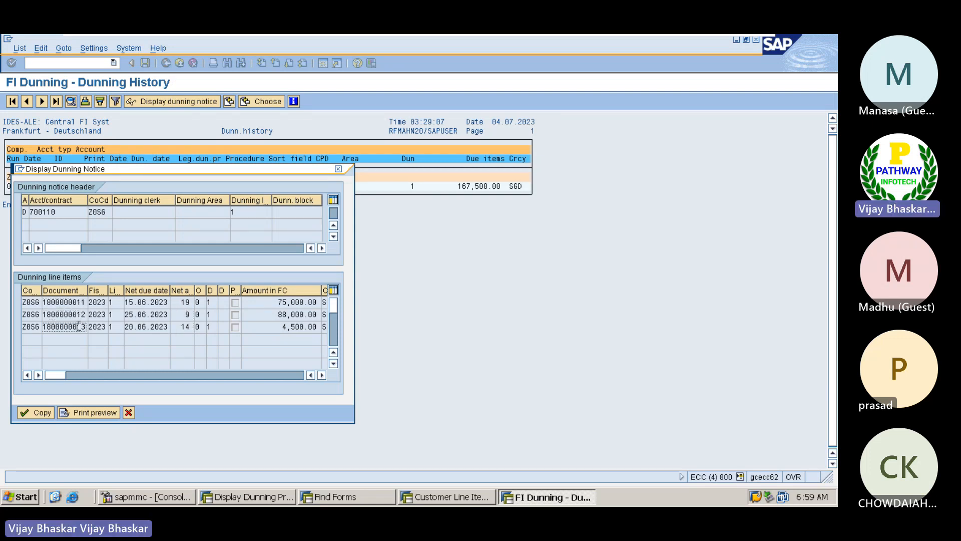
left_click(452, 497)
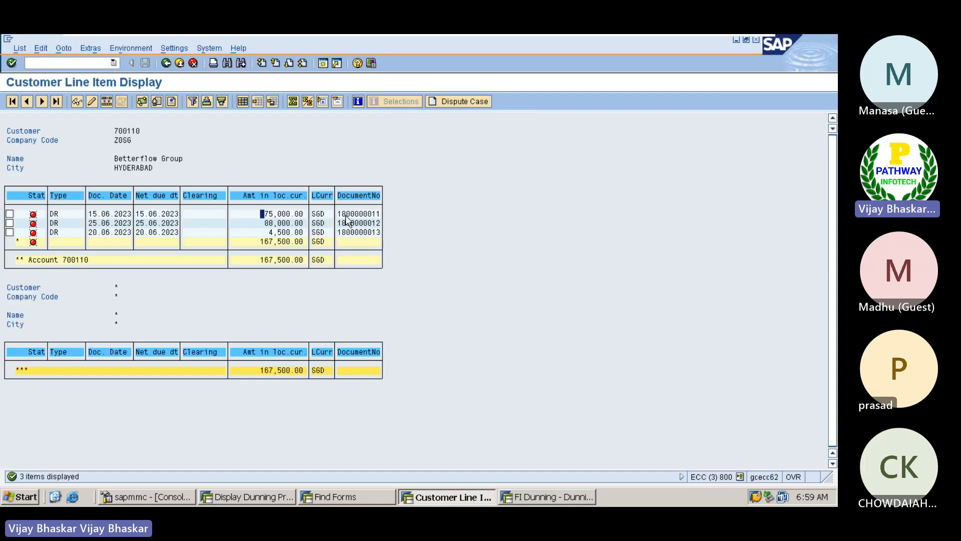
left_click(345, 216)
left_click(348, 224)
left_click(349, 233)
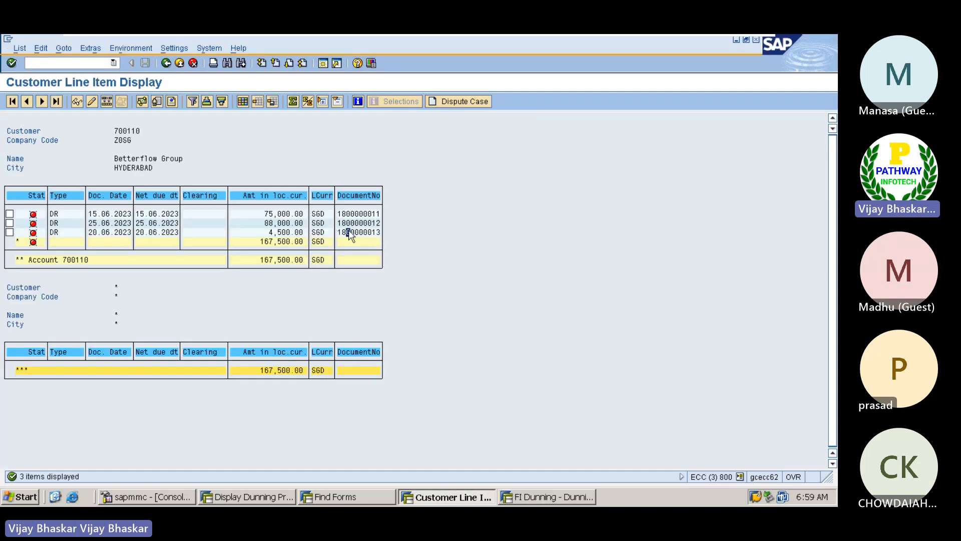
left_click(536, 496)
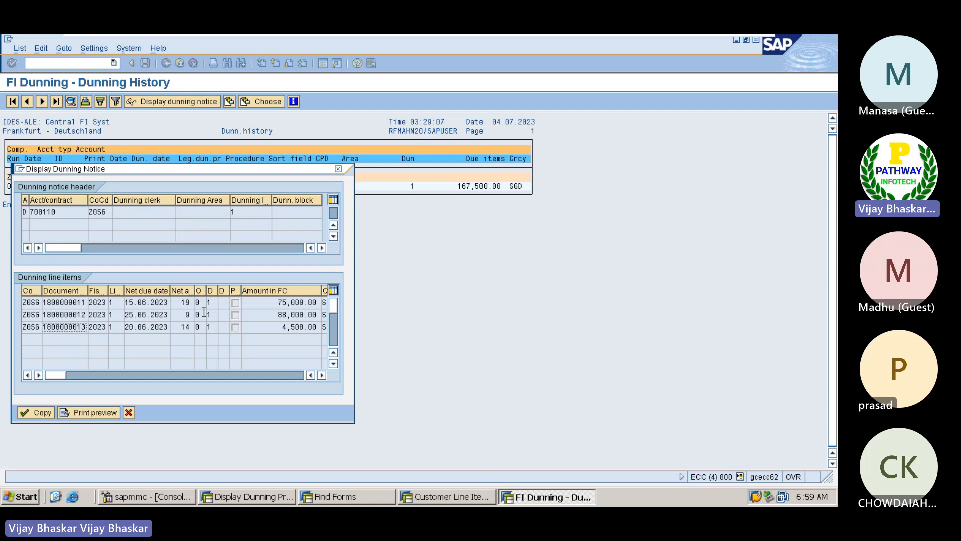
left_click(90, 414)
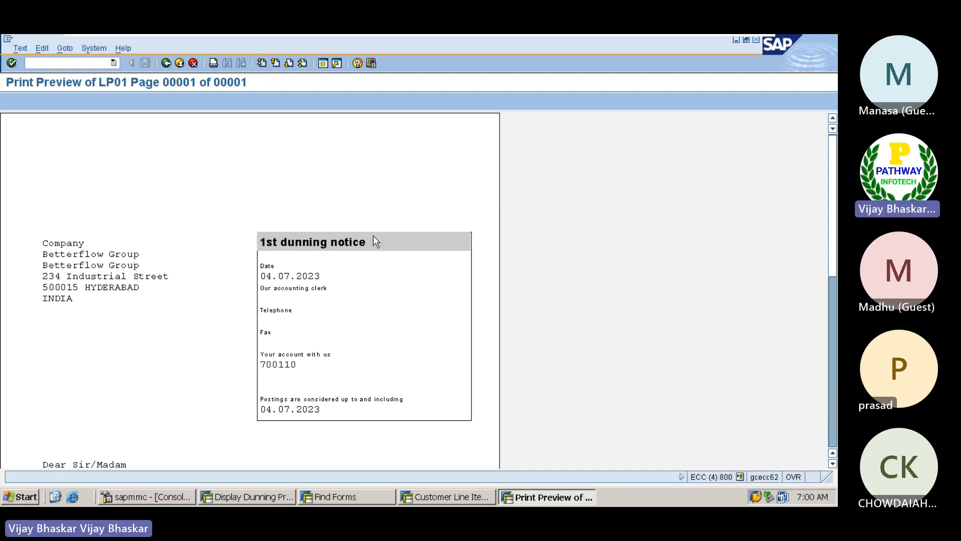
Scroll the preview down to the invoice table with the 50.00 charge and 167,550.00 total
scroll(332, 332, "down", 5)
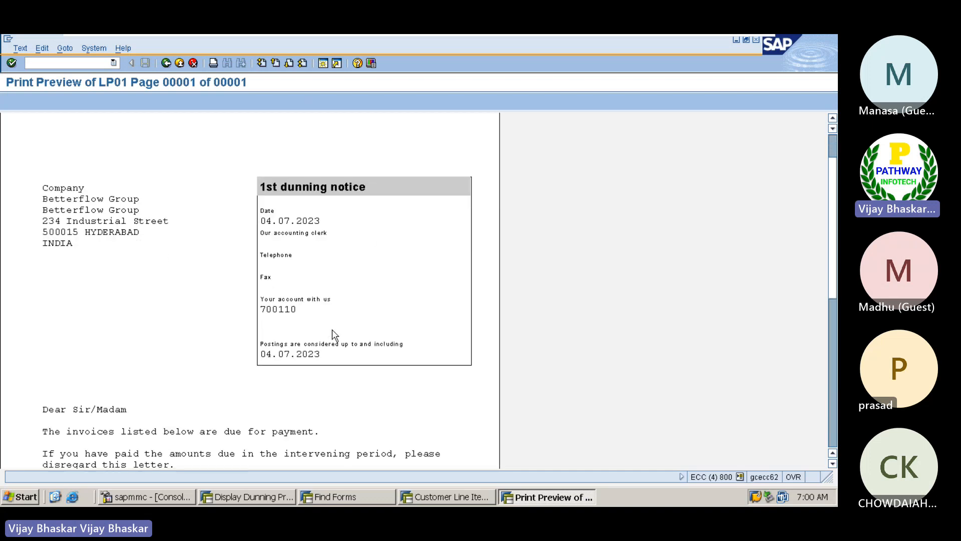
scroll(334, 336, "down", 4)
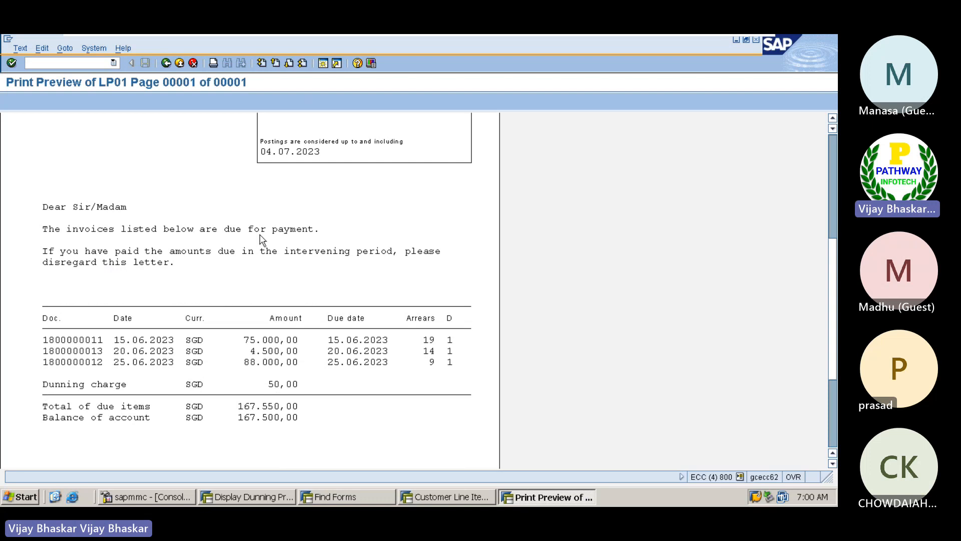
scroll(261, 242, "down", 2)
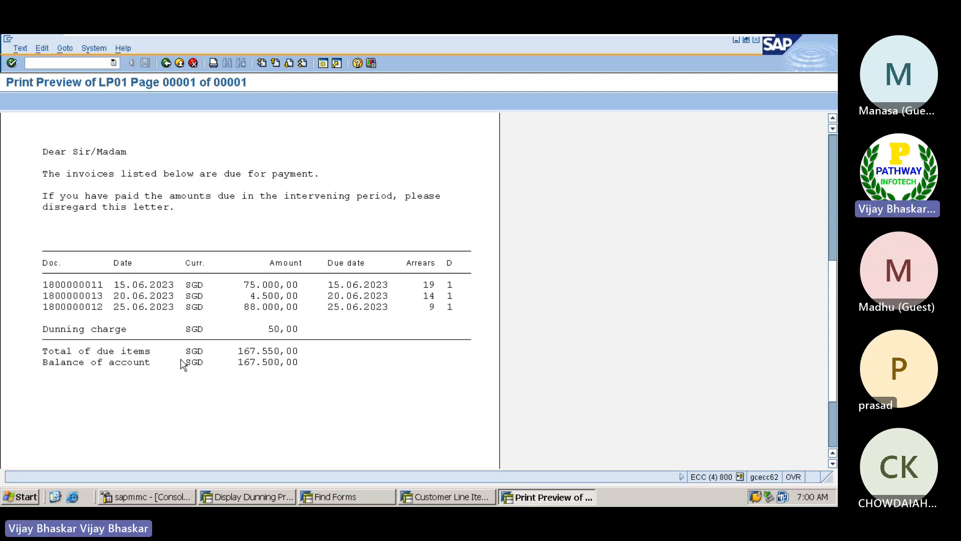
Compare the customer's open line items with the dunning notice print preview
left_click(461, 495)
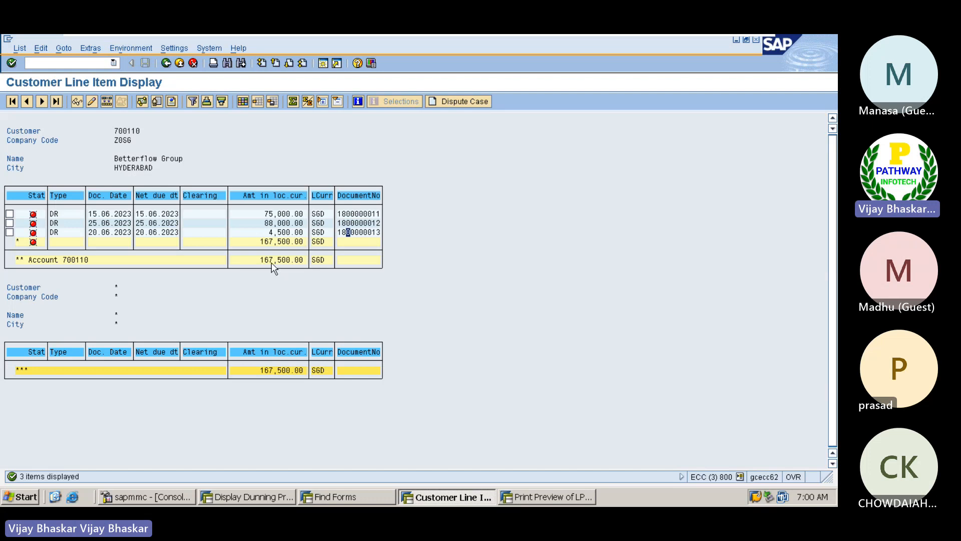
left_click(545, 495)
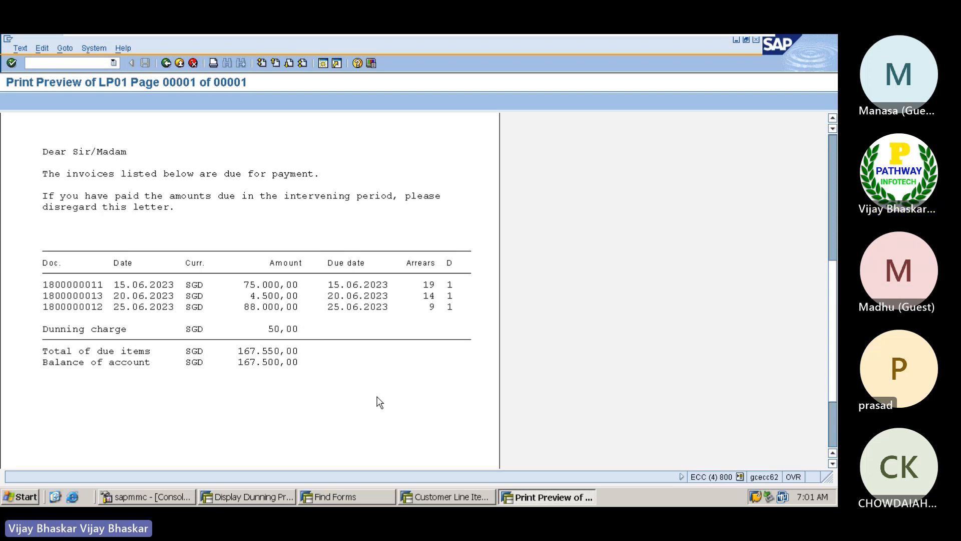
Review dunning procedure Z0SG's minimum amounts for currency SGD
left_click(252, 490)
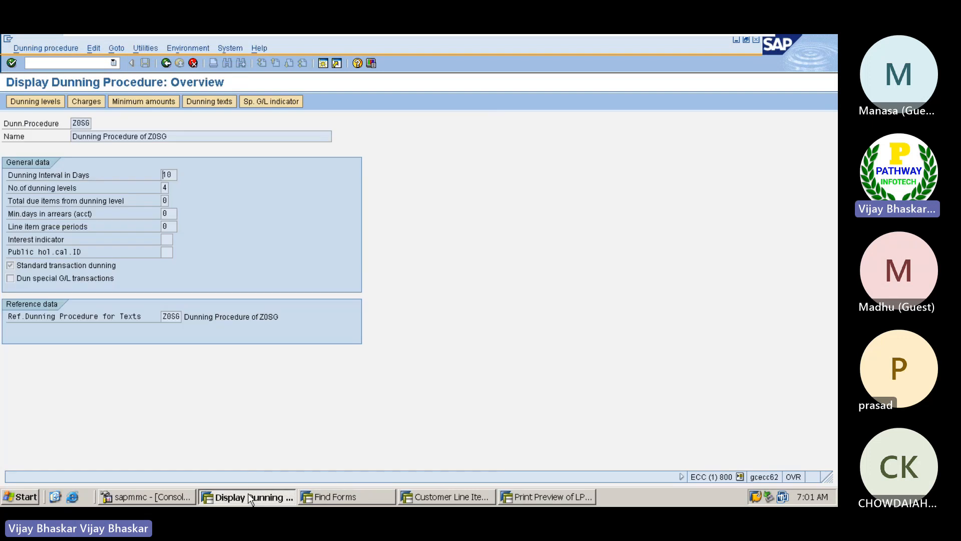
left_click(144, 101)
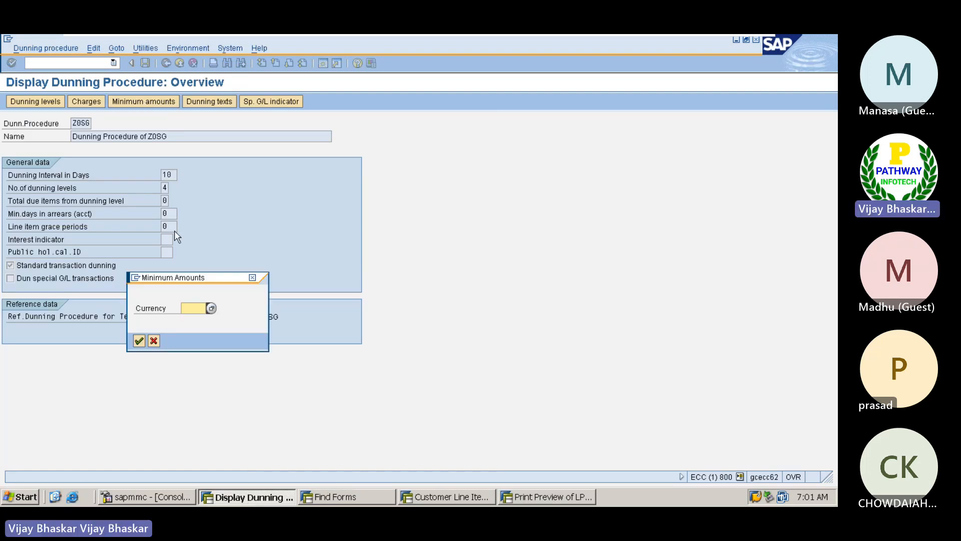
key("BackSpace")
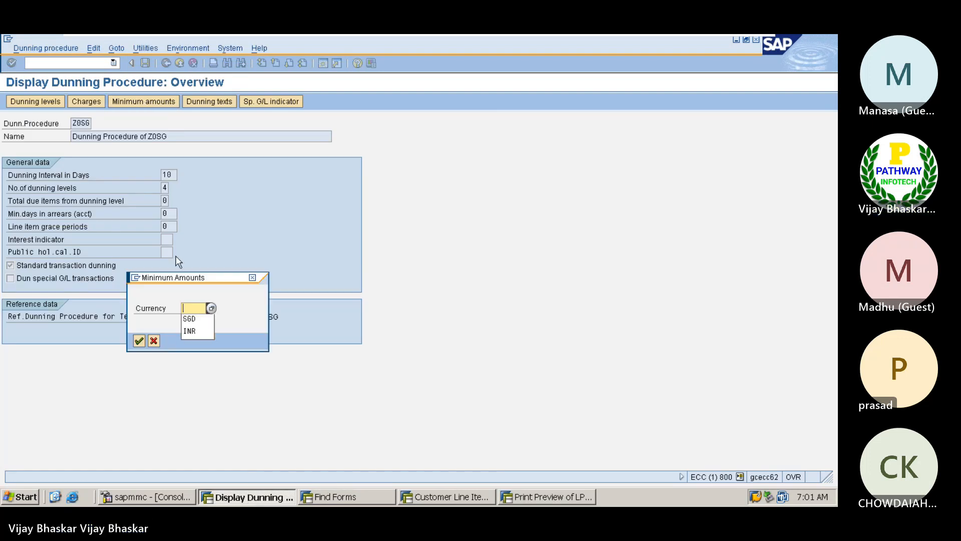
key("Down")
key("Return")
key("Return")
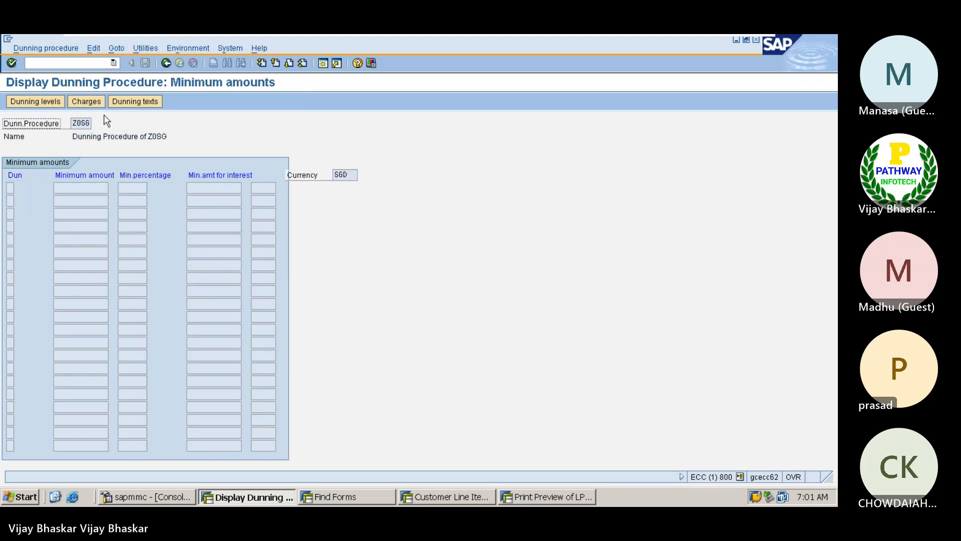
Review the SGD charge levels, noting the 50.00 level-1 charge, and return to the preview
left_click(78, 101)
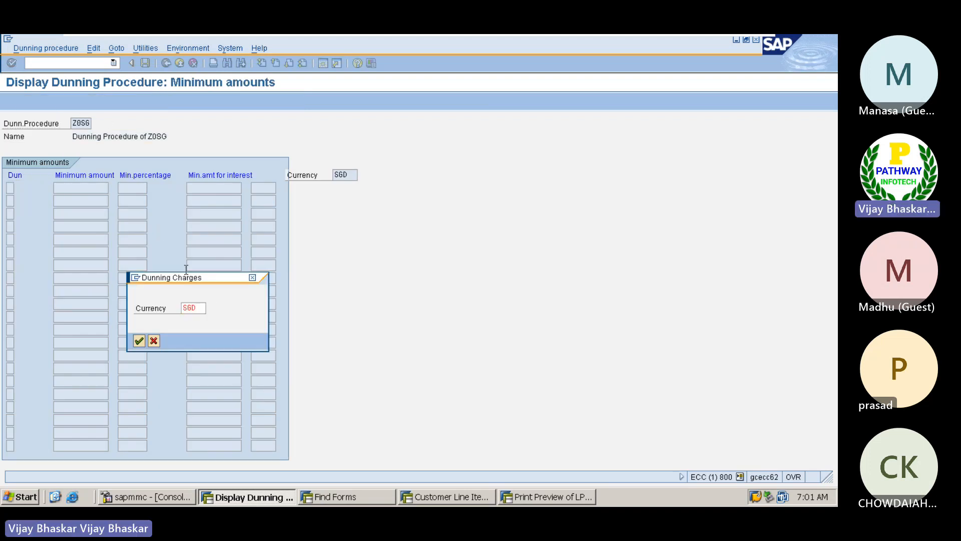
key("Return")
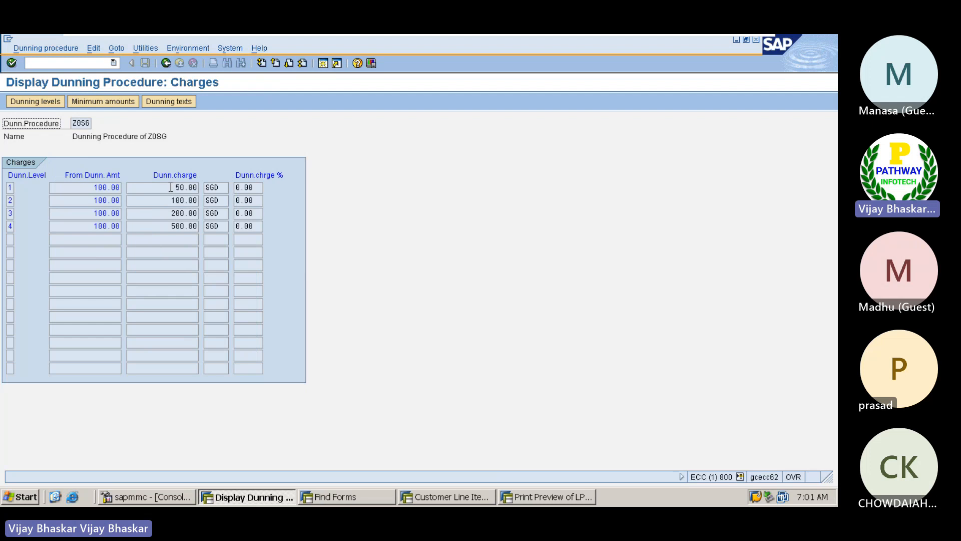
left_click_drag(171, 187, 193, 184)
left_click(547, 496)
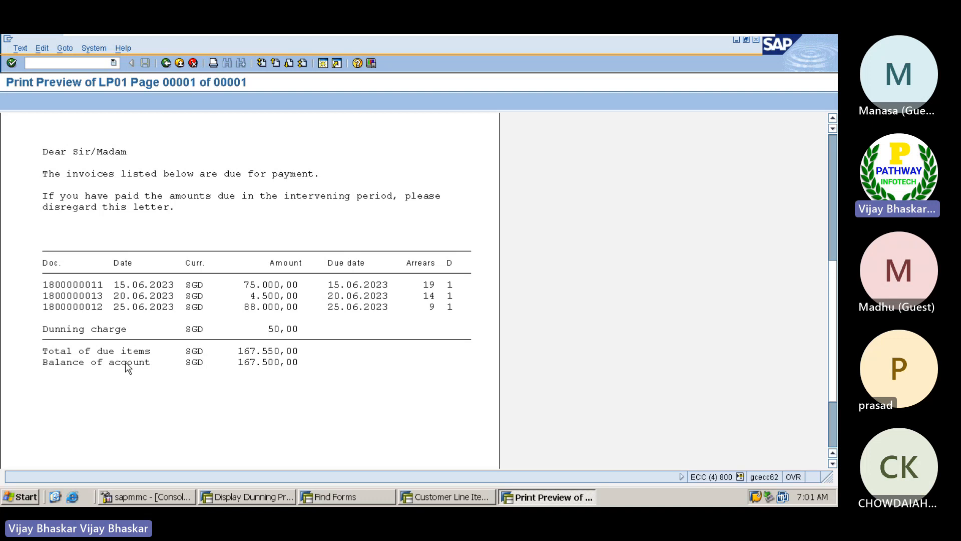
Re-read the preview header, then check Z0SG's charges and days in arrears per dunning level
scroll(128, 368, "down", 3)
scroll(128, 368, "up", 7)
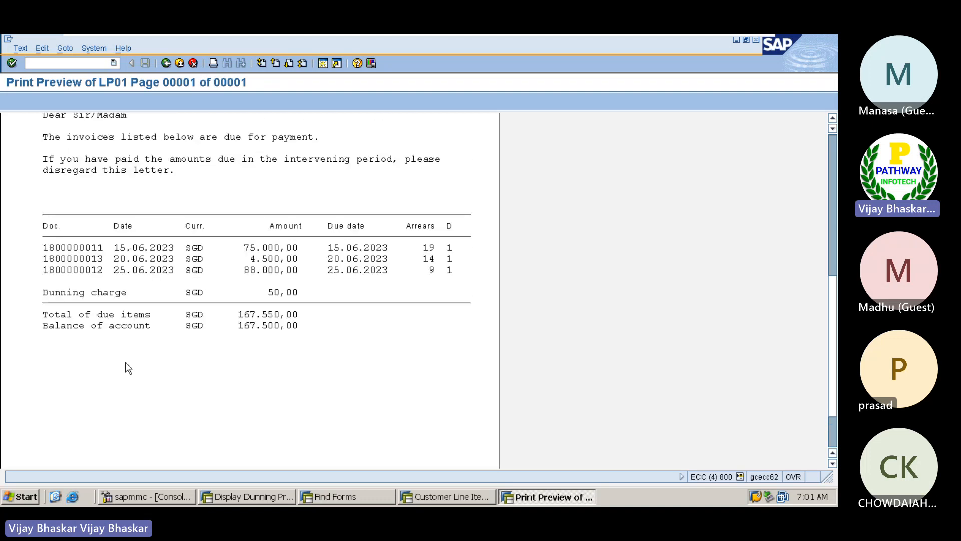
scroll(127, 368, "up", 7)
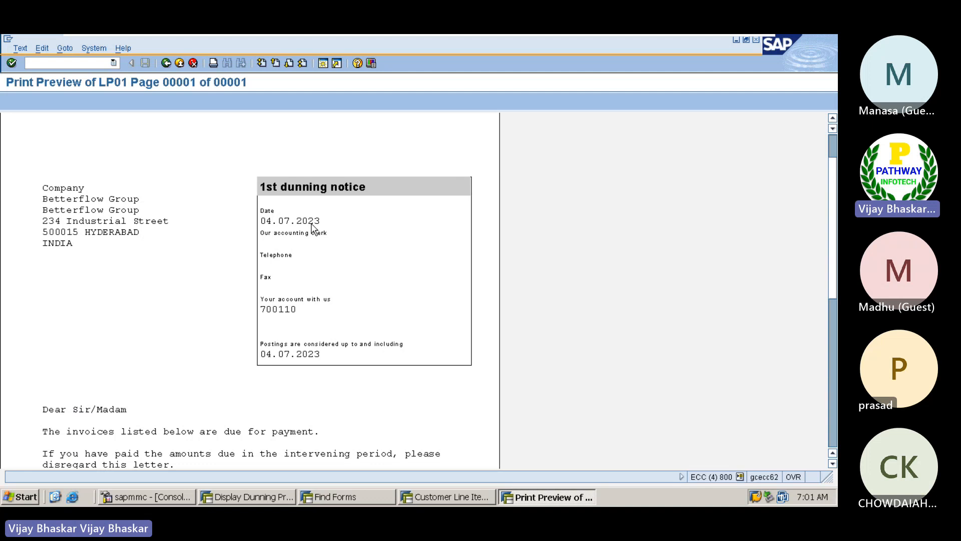
left_click(255, 495)
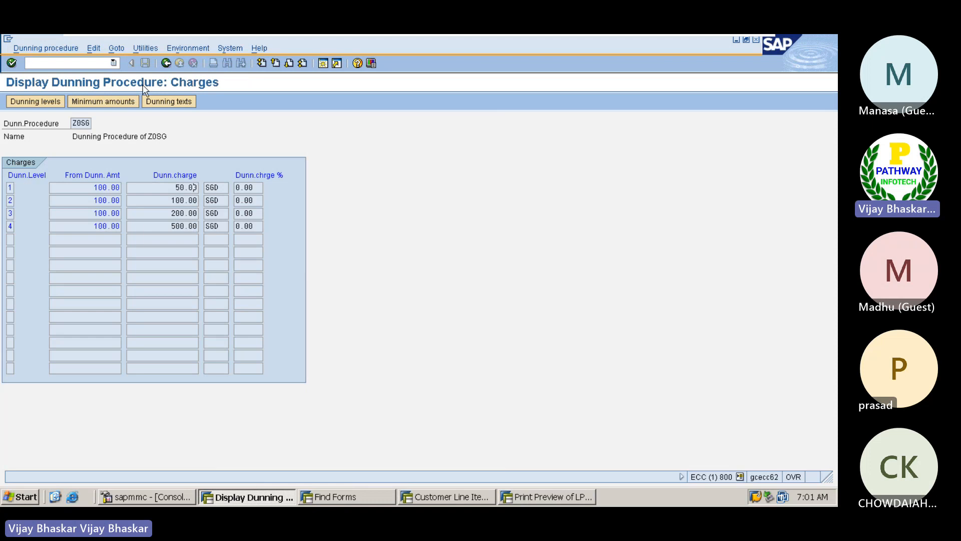
left_click(26, 101)
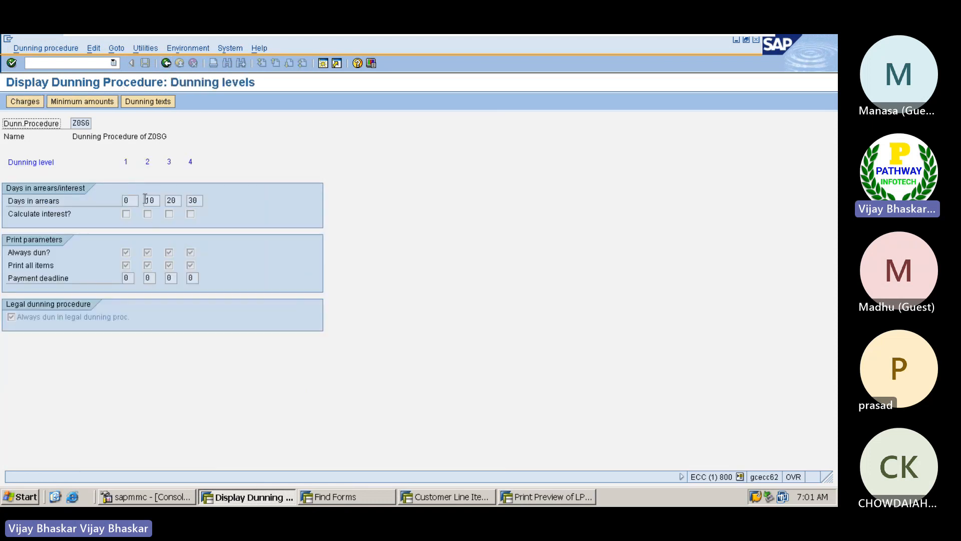
left_click(166, 62)
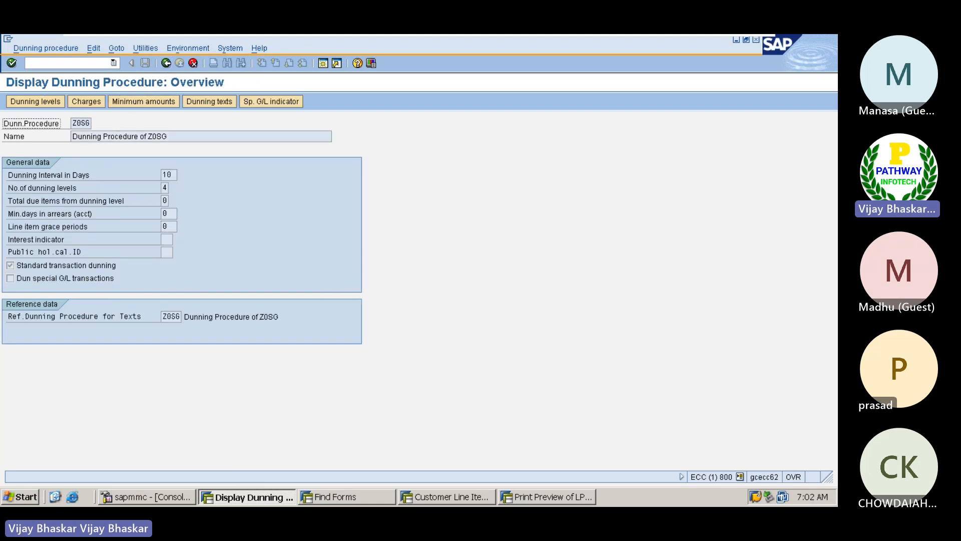
Close the print preview, dunning data log and notice display, returning to the history selection
left_click(544, 500)
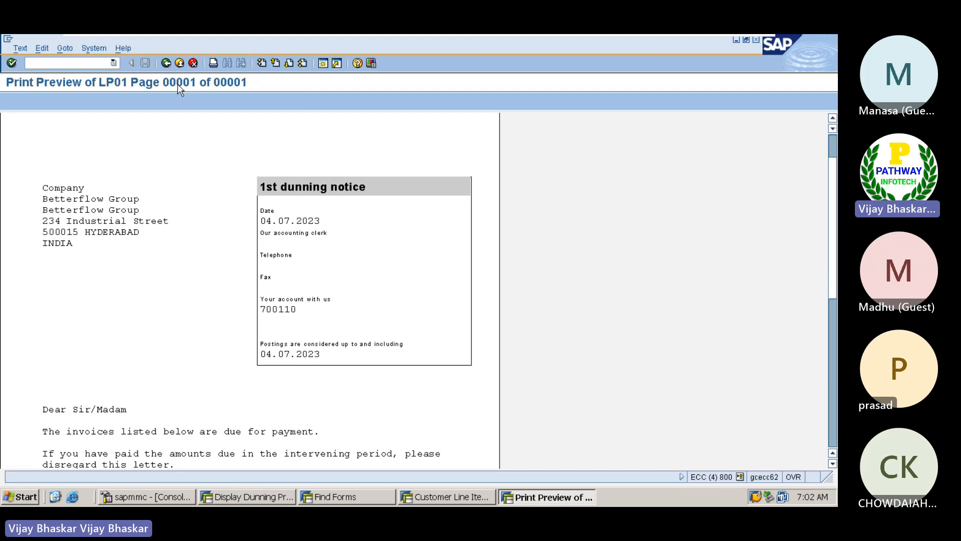
left_click(166, 63)
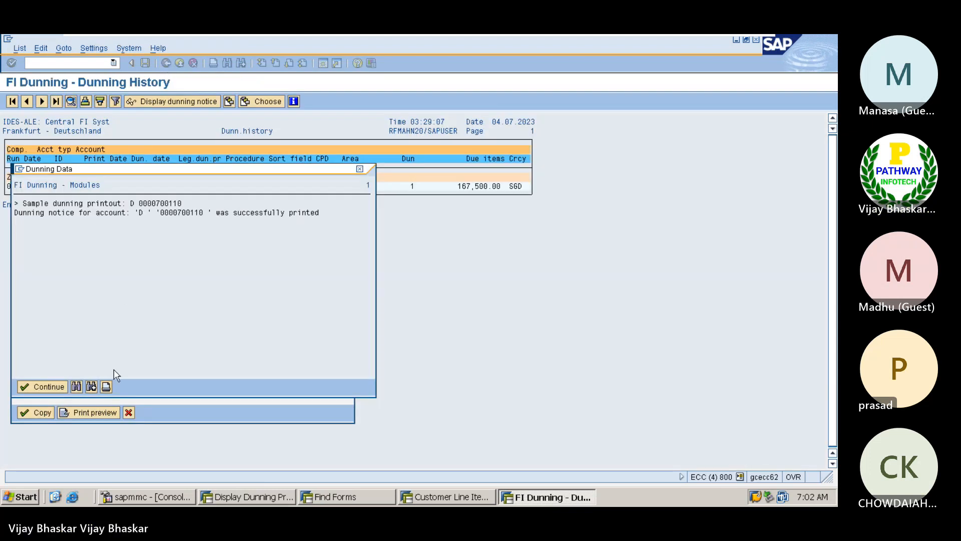
left_click(359, 169)
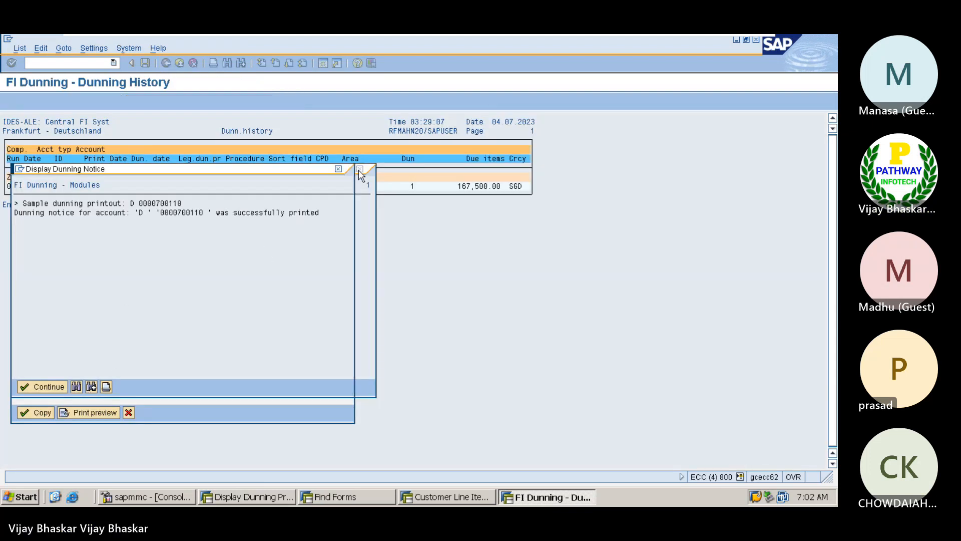
left_click(128, 413)
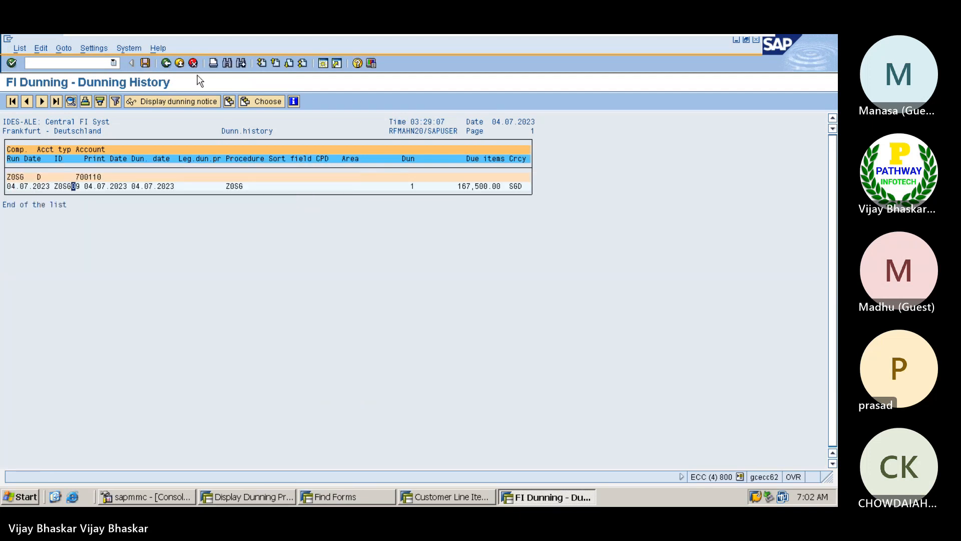
left_click(165, 63)
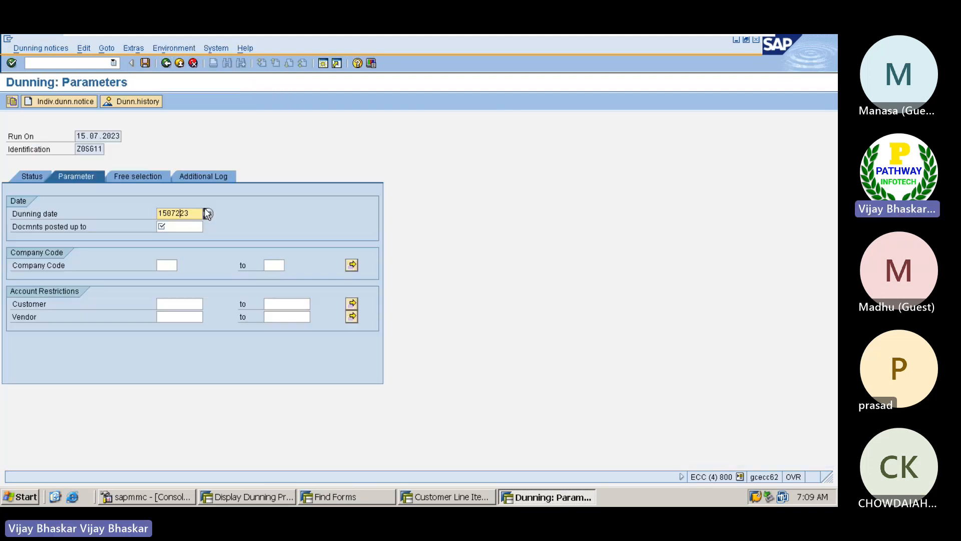
Save run parameters dated 15.07.2023 for company code Z0SG and the customer, with its detailed log
type("2023")
left_click(176, 227)
type("15072023")
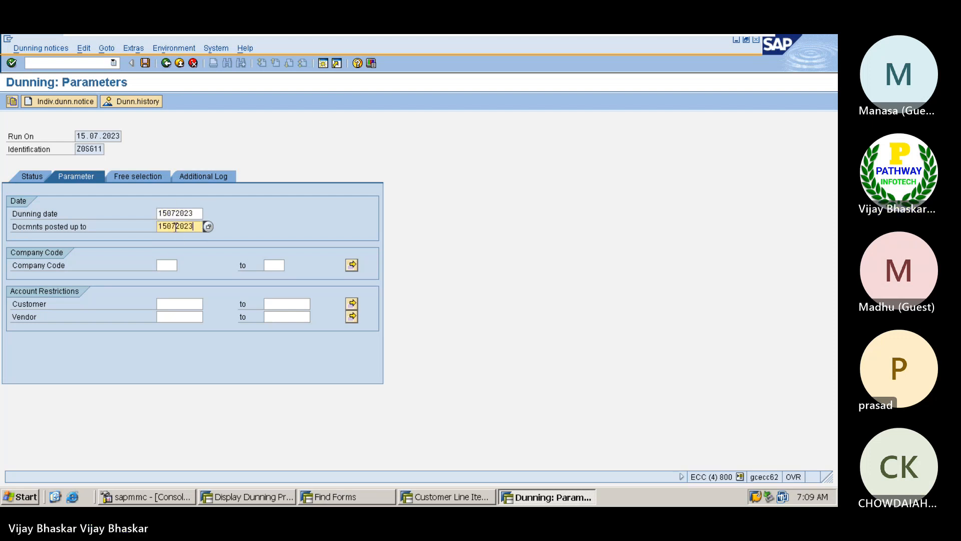
left_click(163, 262)
left_click(170, 275)
left_click(173, 303)
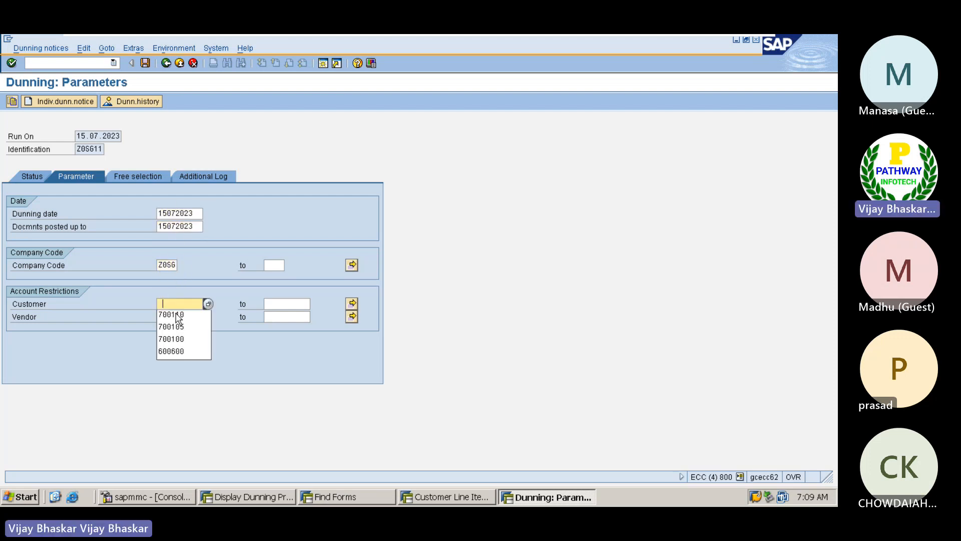
left_click(175, 314)
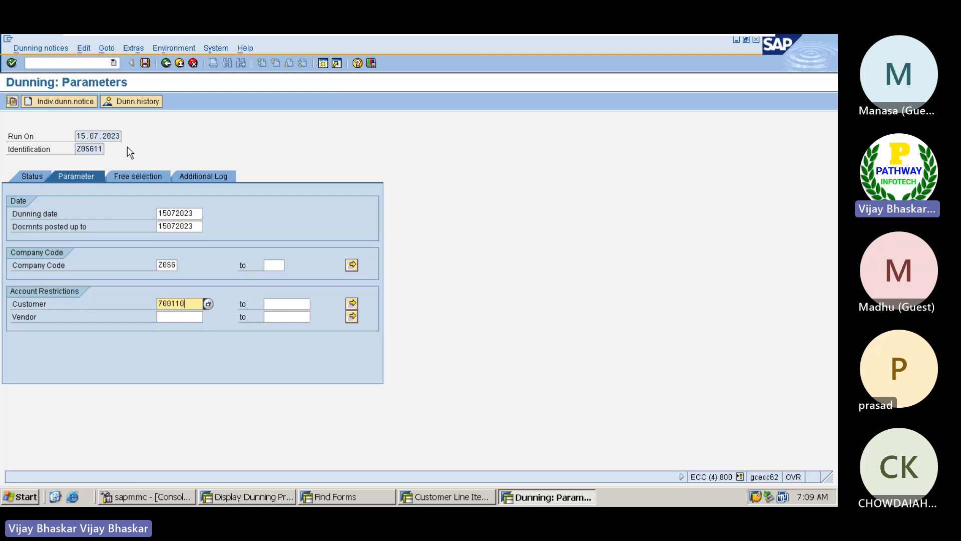
left_click(194, 175)
left_click(182, 214)
left_click(177, 223)
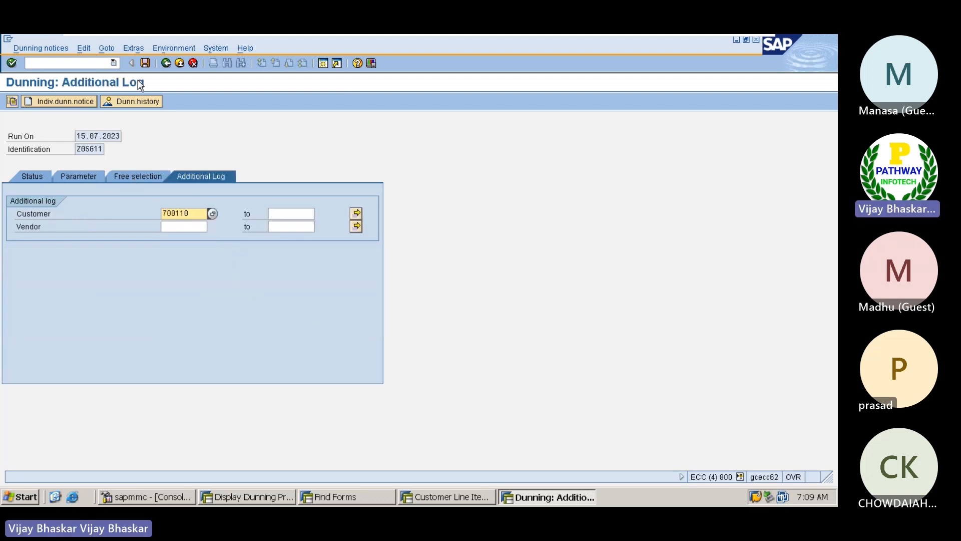
left_click(146, 63)
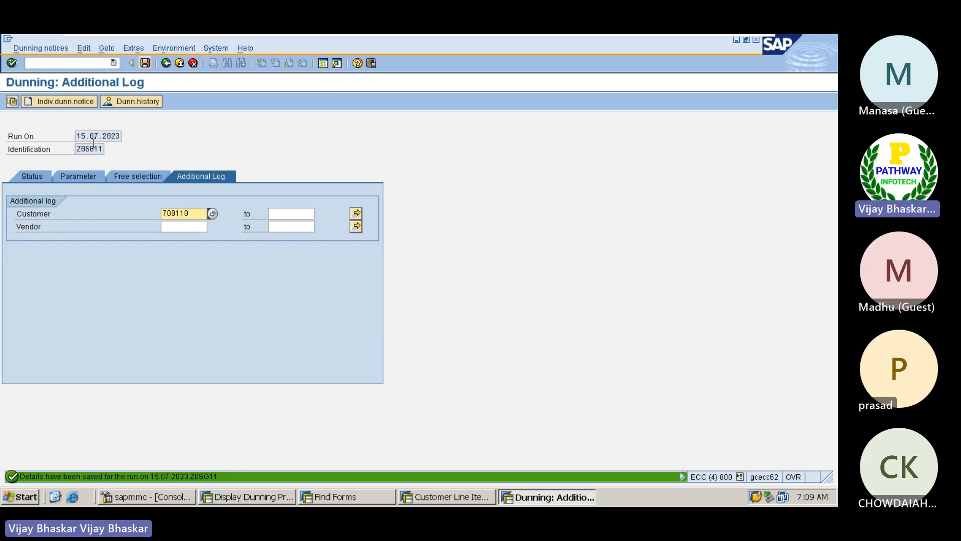
Schedule the dunning selection with start date 14.07.2023 and refresh the run status
left_click(25, 180)
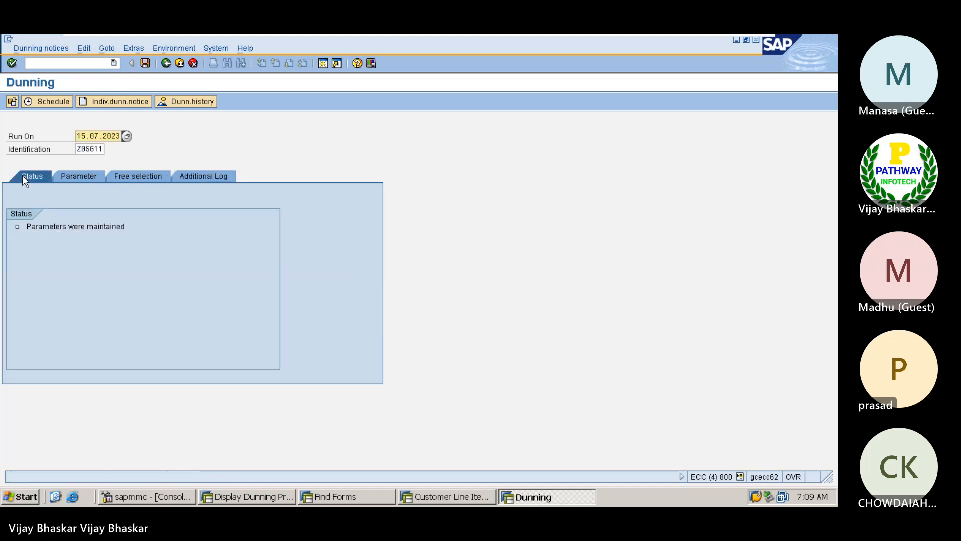
left_click(62, 102)
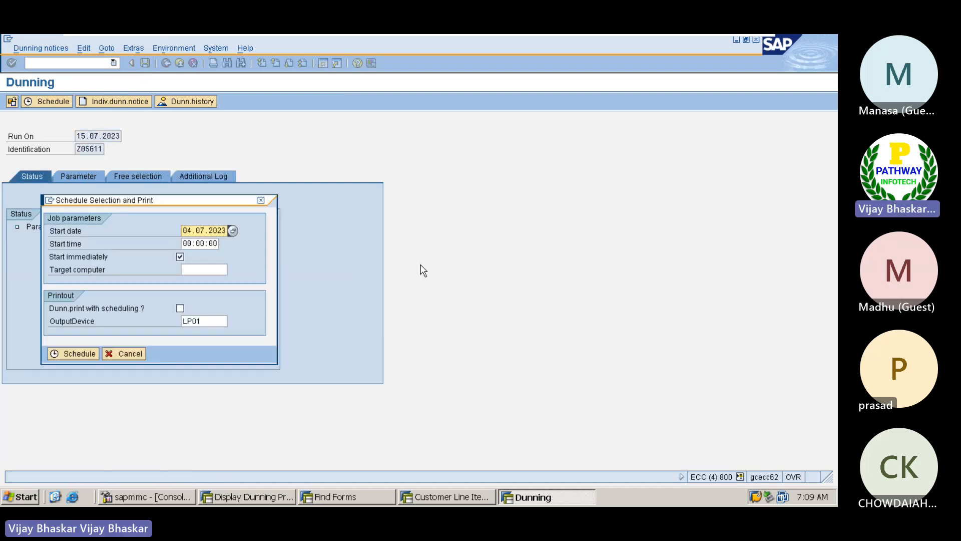
key("Delete")
key("Delete")
type("1407")
left_click(86, 353)
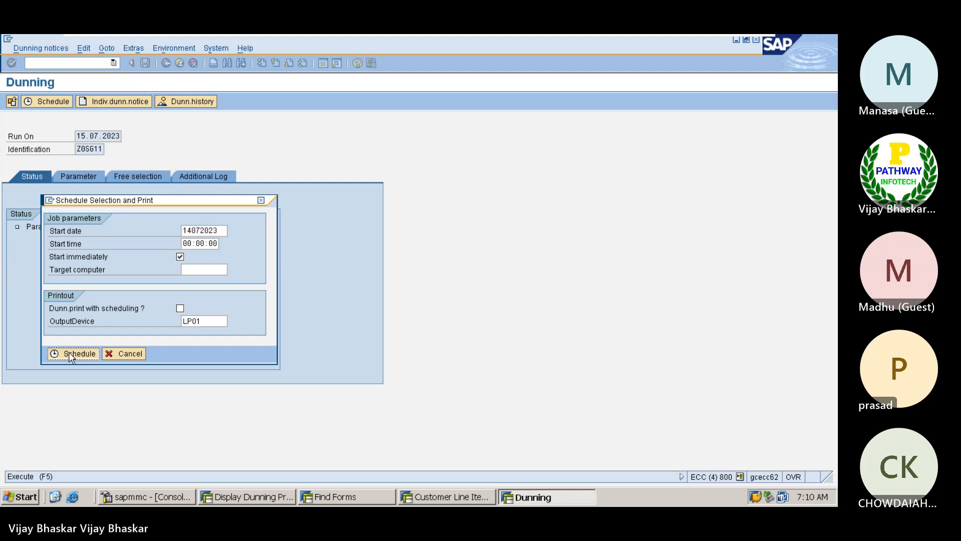
key("Return")
key("Return")
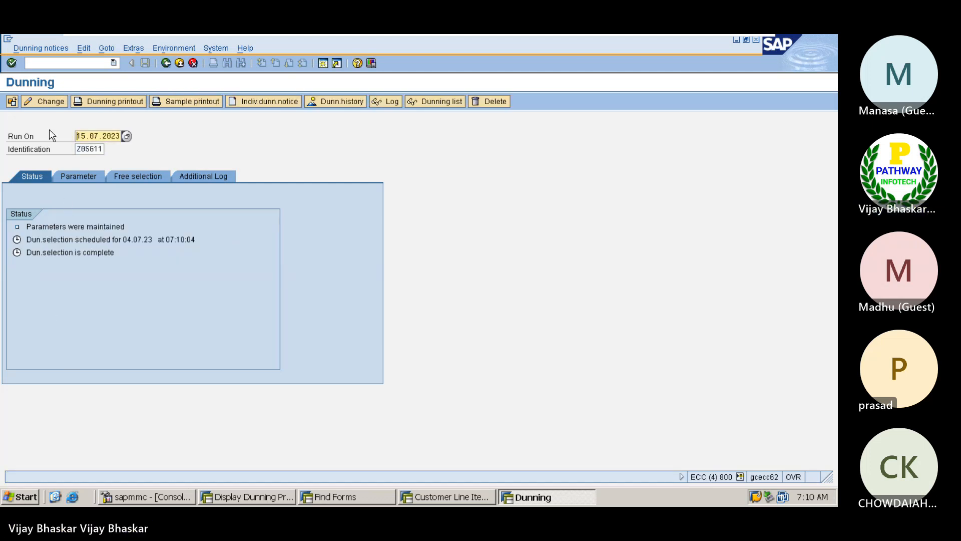
Review the Z0SG proposal's dunning notice with three overdue items at level 2, keep it, and go back
left_click(49, 100)
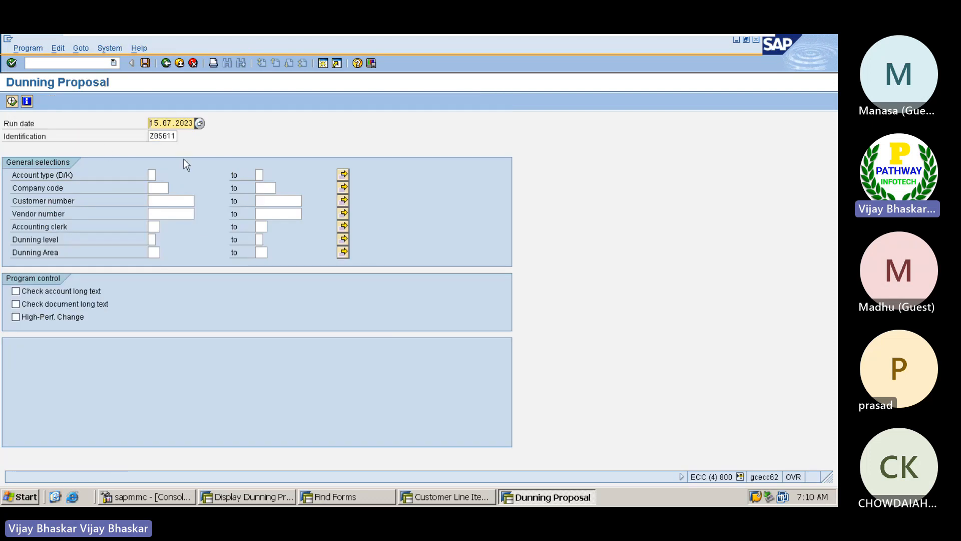
left_click(161, 188)
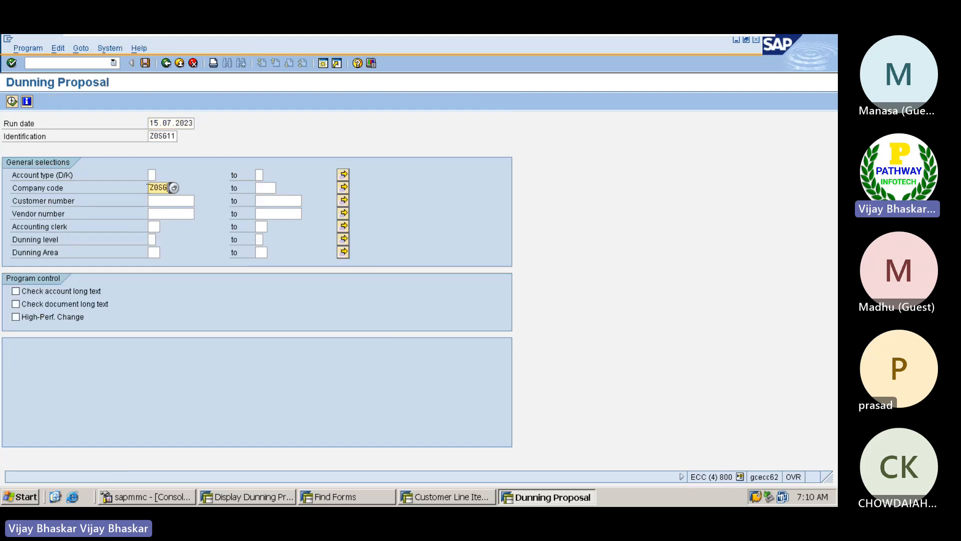
left_click(12, 101)
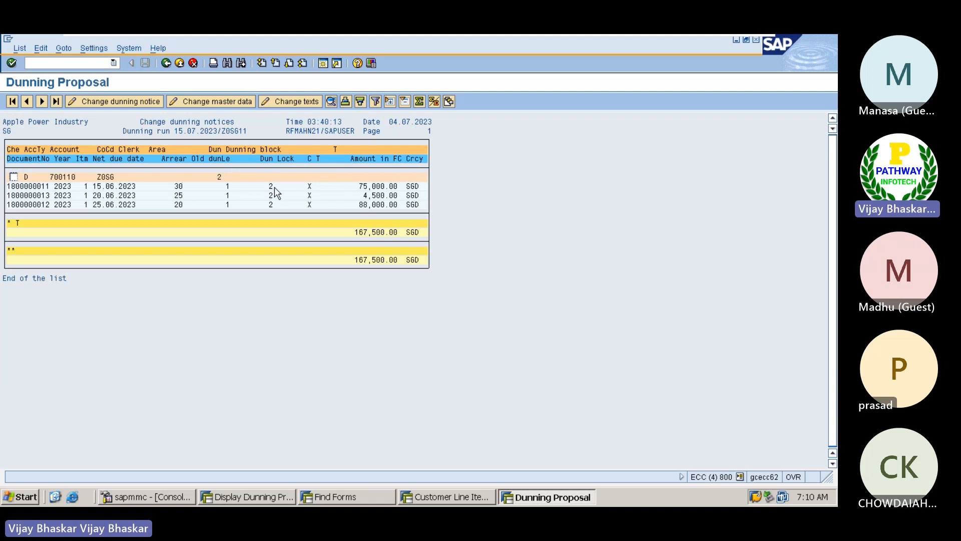
double_click(34, 185)
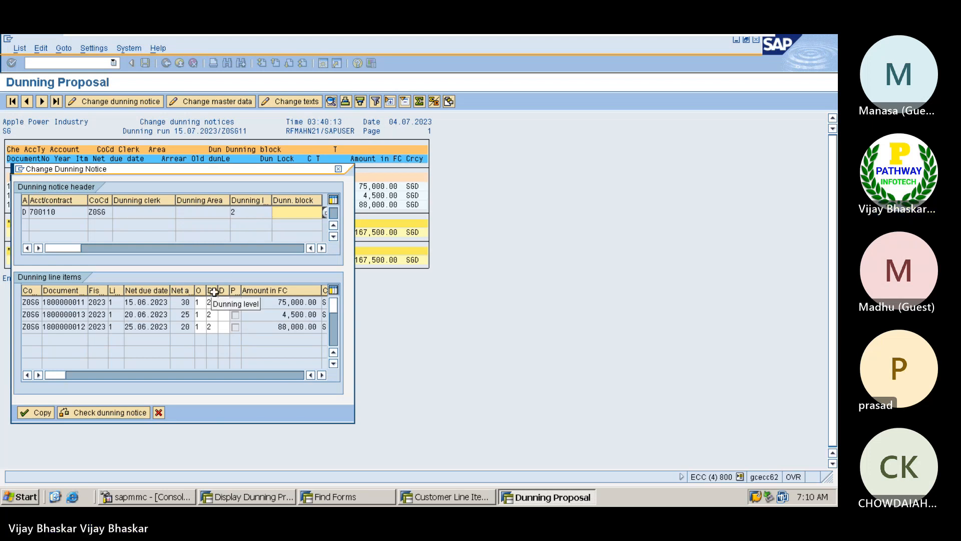
left_click(44, 412)
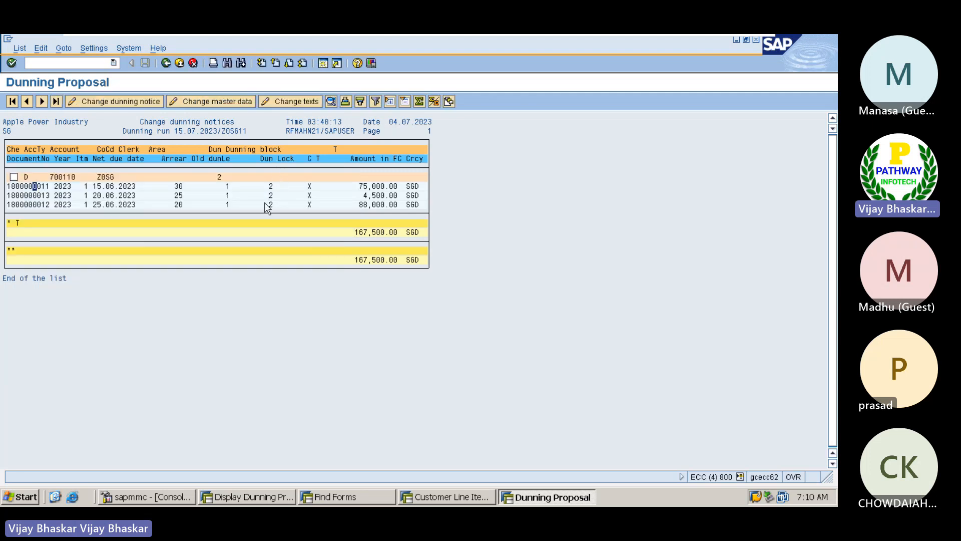
left_click(168, 64)
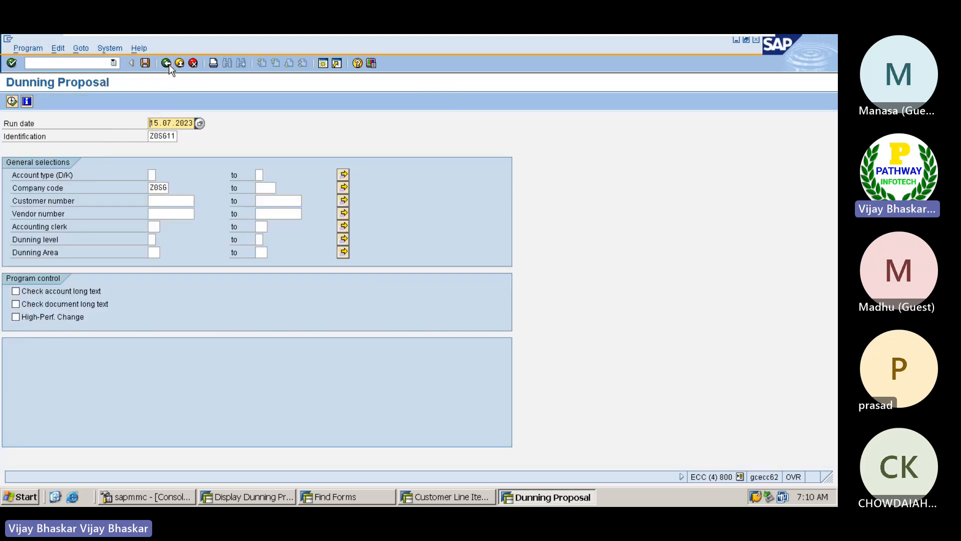
left_click(165, 63)
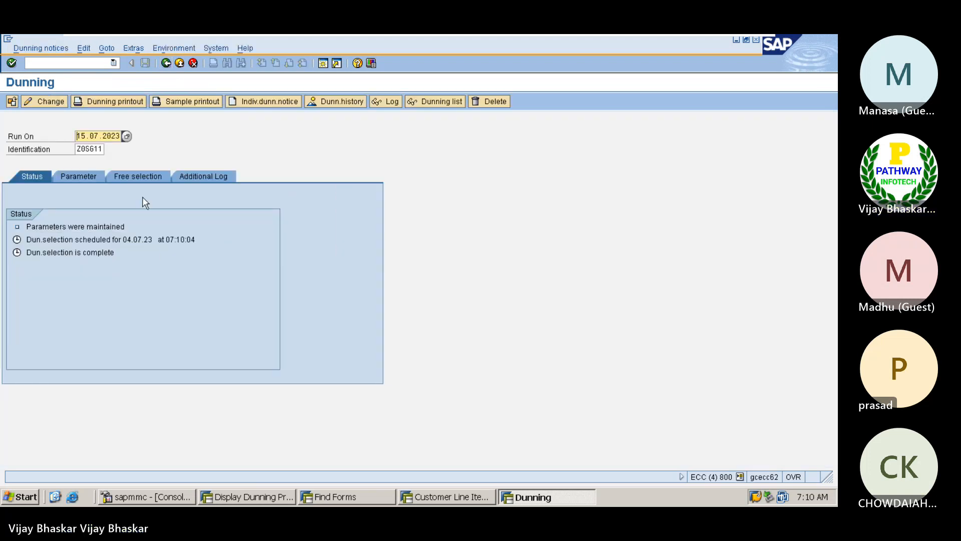
Schedule the dunning printout with start date 14072023 and refresh the run status
left_click(114, 100)
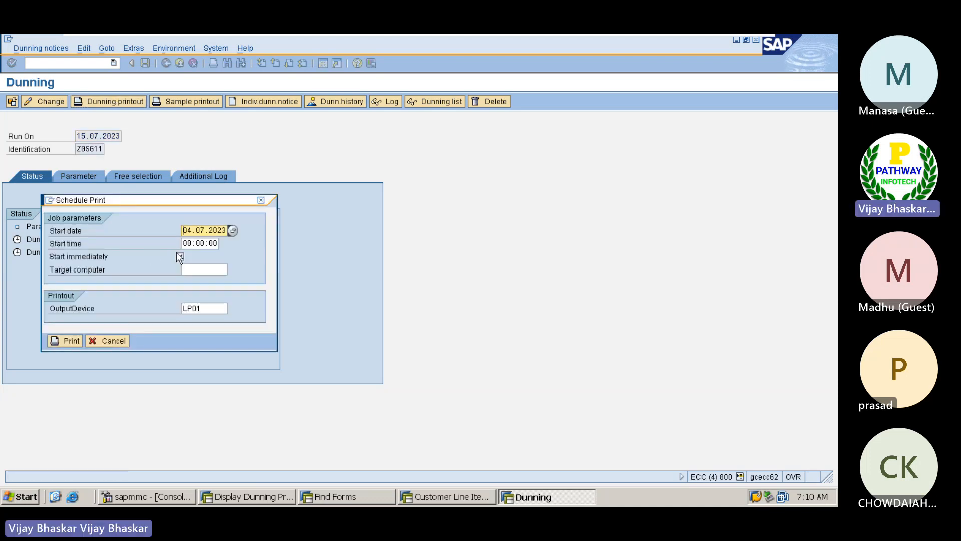
key("Delete")
key("Delete")
key("Delete")
type("14072023")
left_click(66, 339)
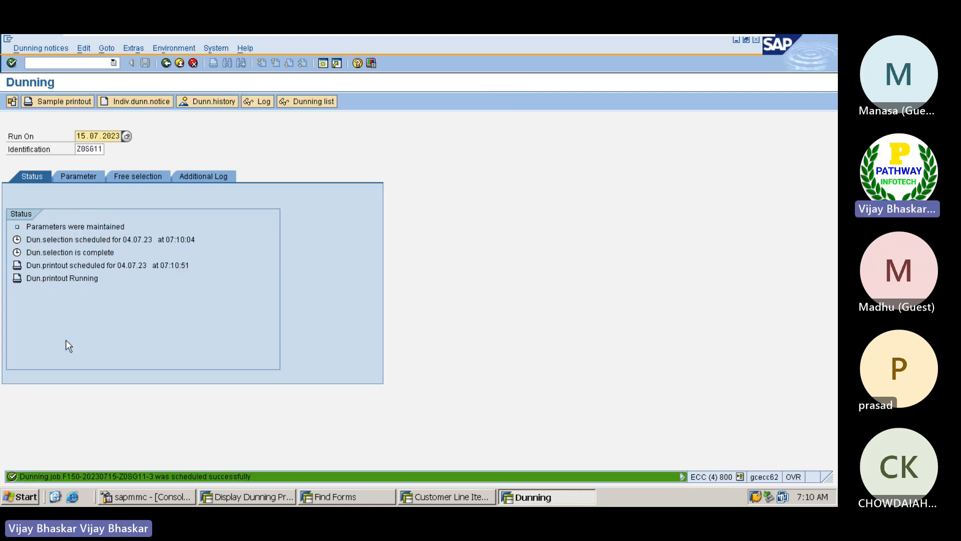
key("Return")
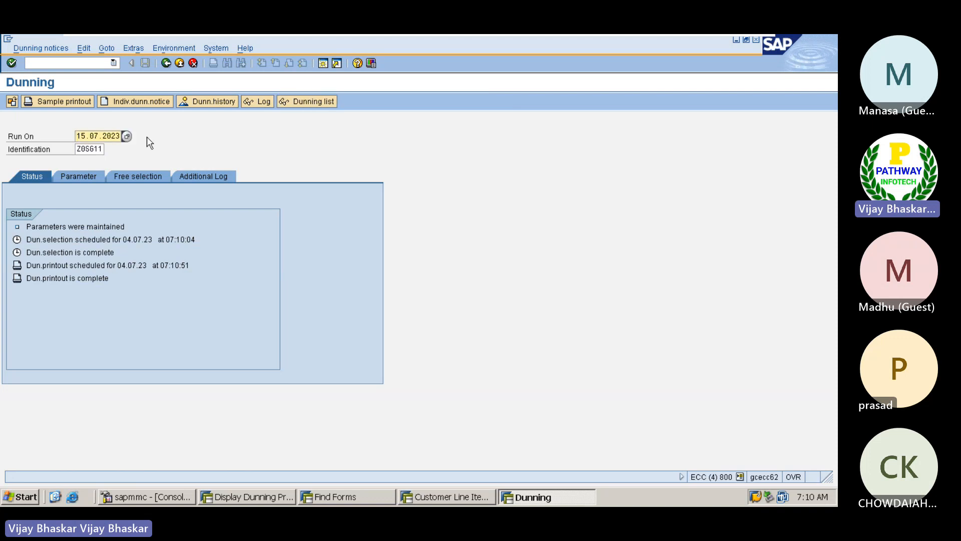
Display the customer's dunning notice for the 15.07.2023 run from the Z0SG dunning history
left_click(208, 102)
key("Tab")
type("Z0SG")
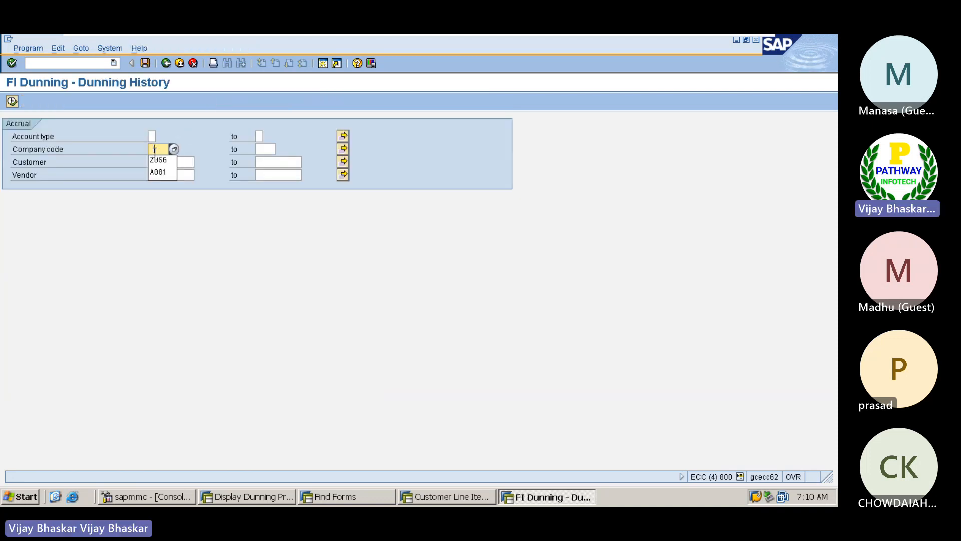
key("Tab")
type("7")
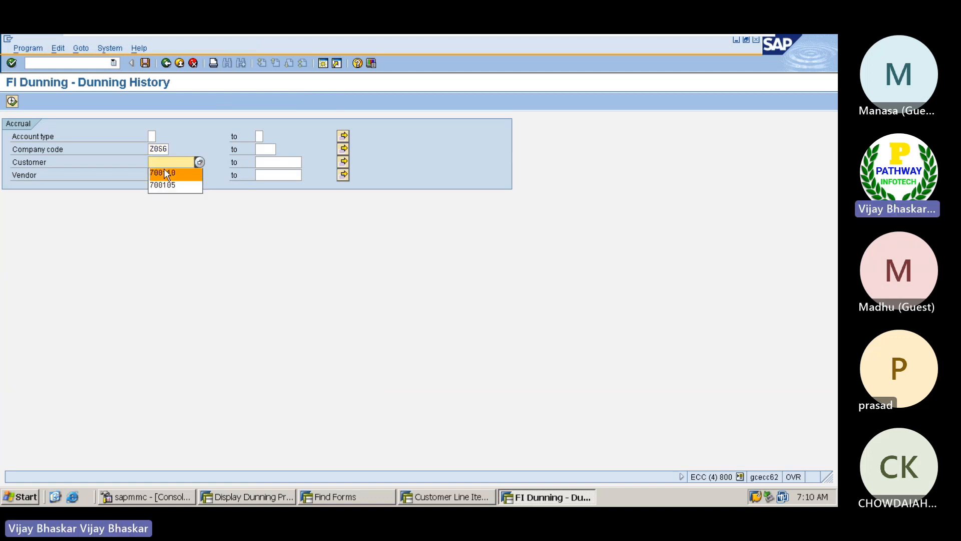
left_click(166, 173)
left_click(11, 102)
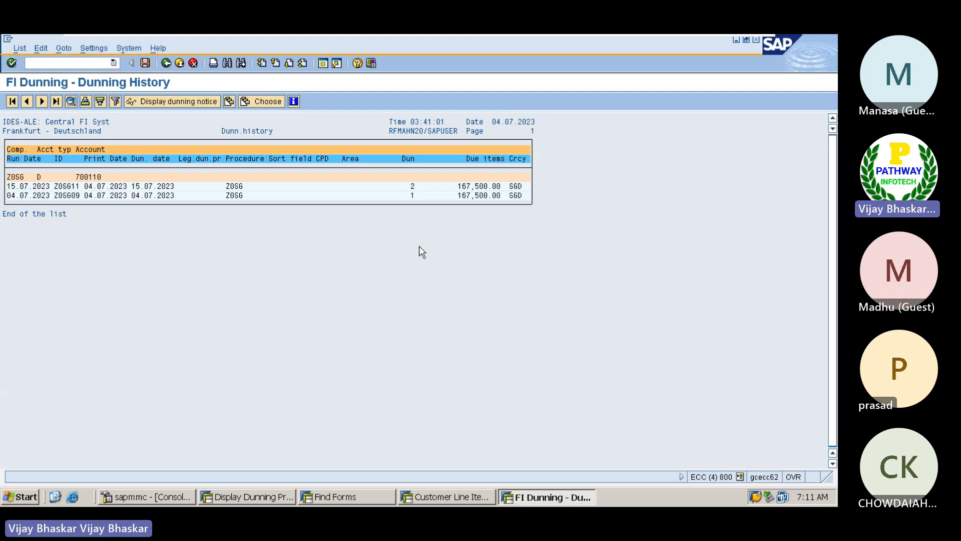
left_click(155, 186)
left_click(182, 102)
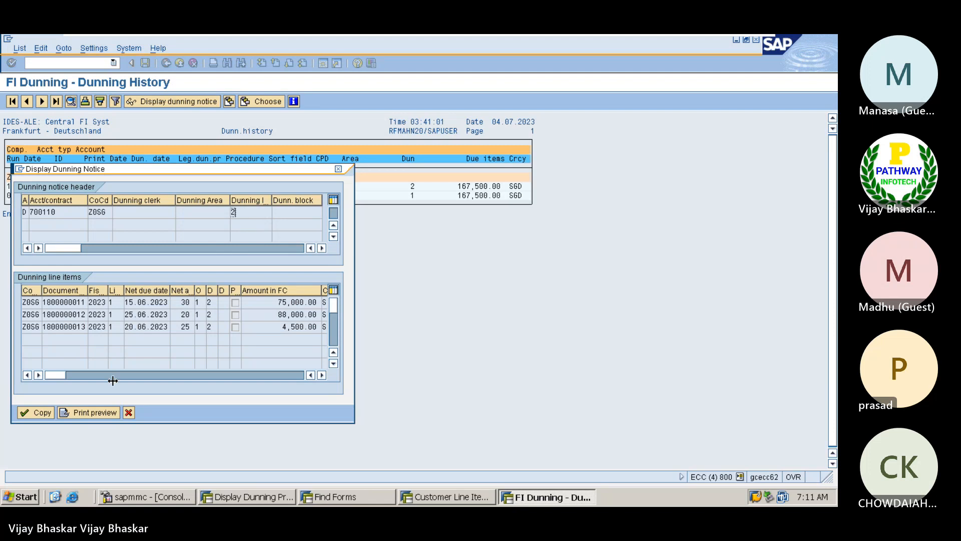
Preview the 2nd dunning letter, read its items and 100,00 SGD charge, then minimise to Excel
left_click(82, 409)
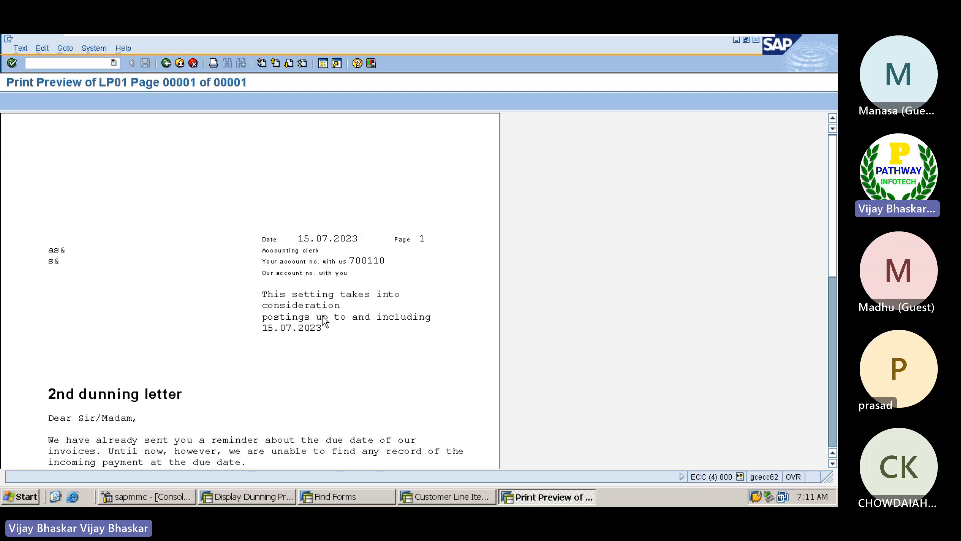
scroll(323, 320, "down", 2)
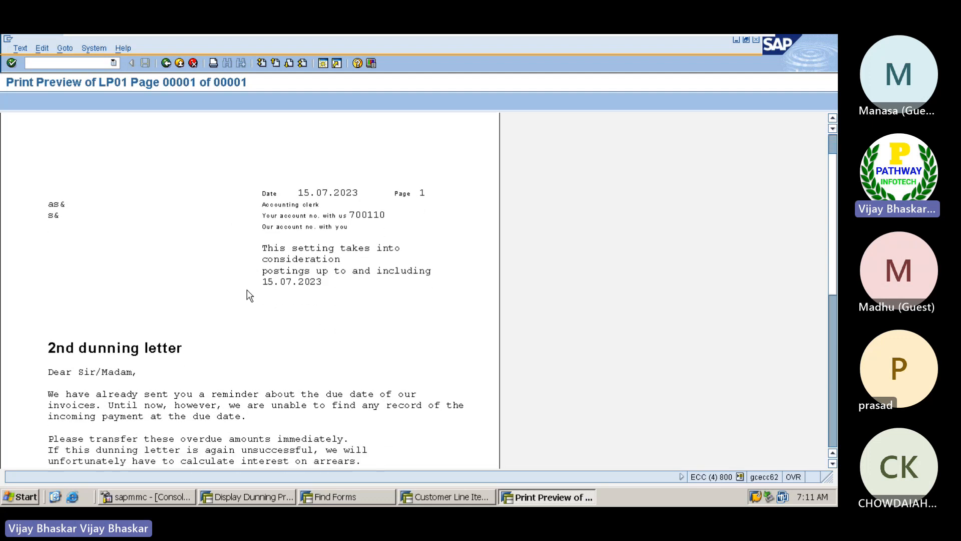
scroll(249, 296, "down", 2)
scroll(249, 296, "down", 4)
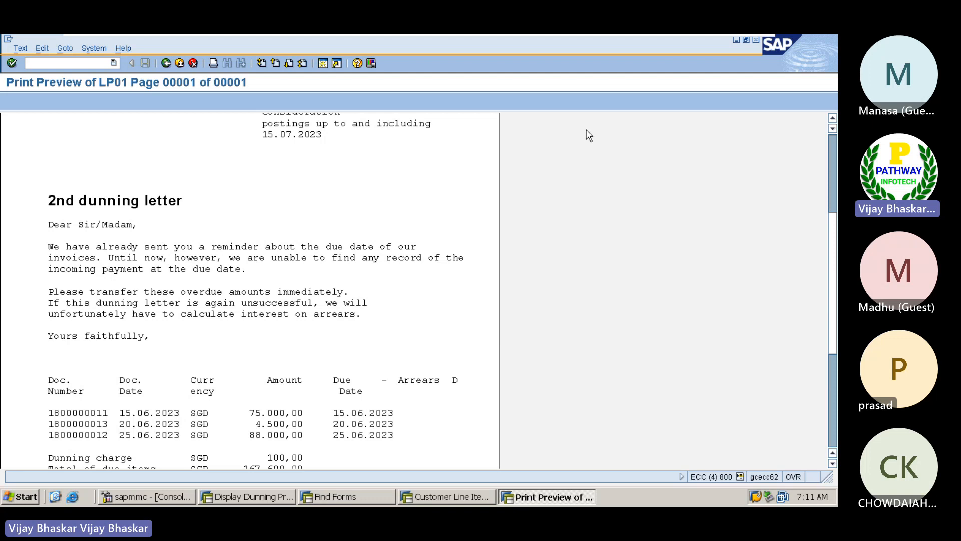
left_click(728, 43)
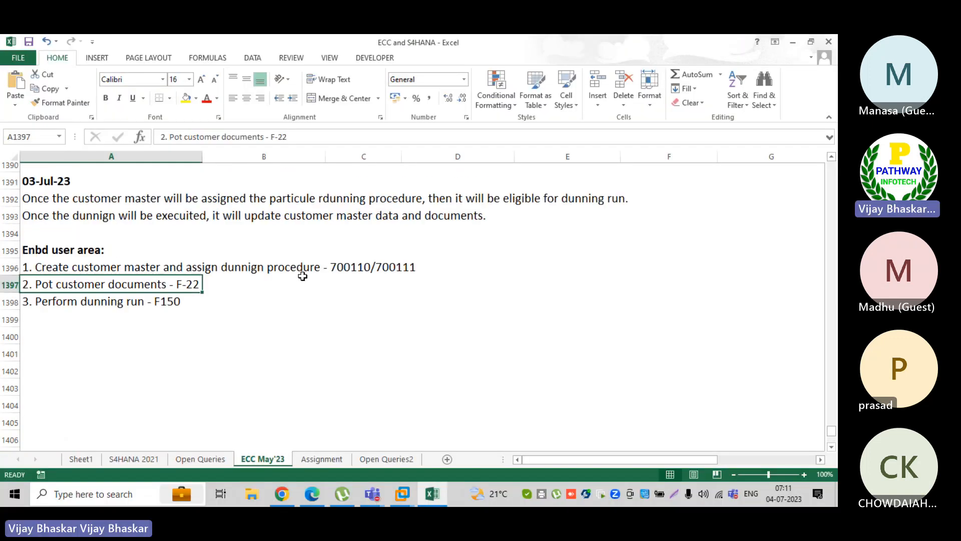
scroll(302, 276, "up", 3)
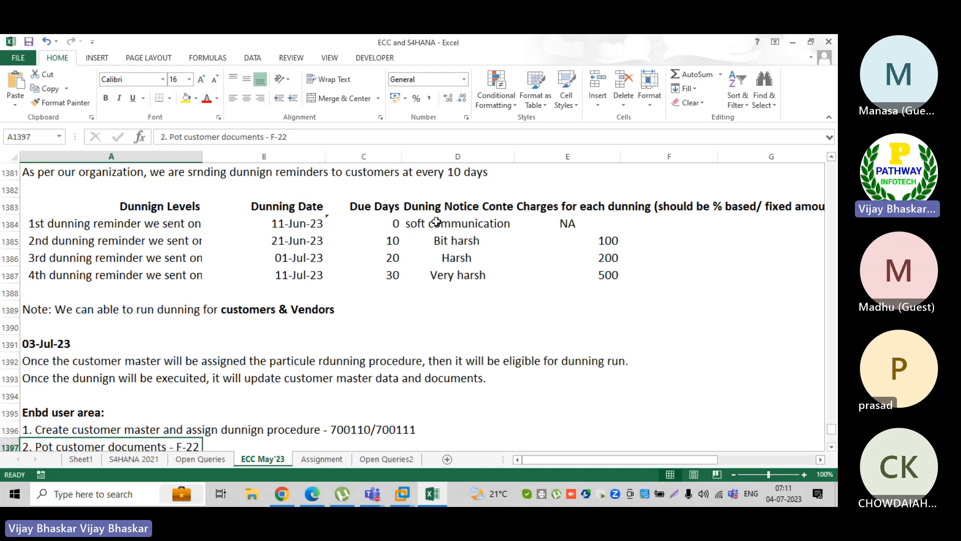
left_click_drag(437, 222, 449, 275)
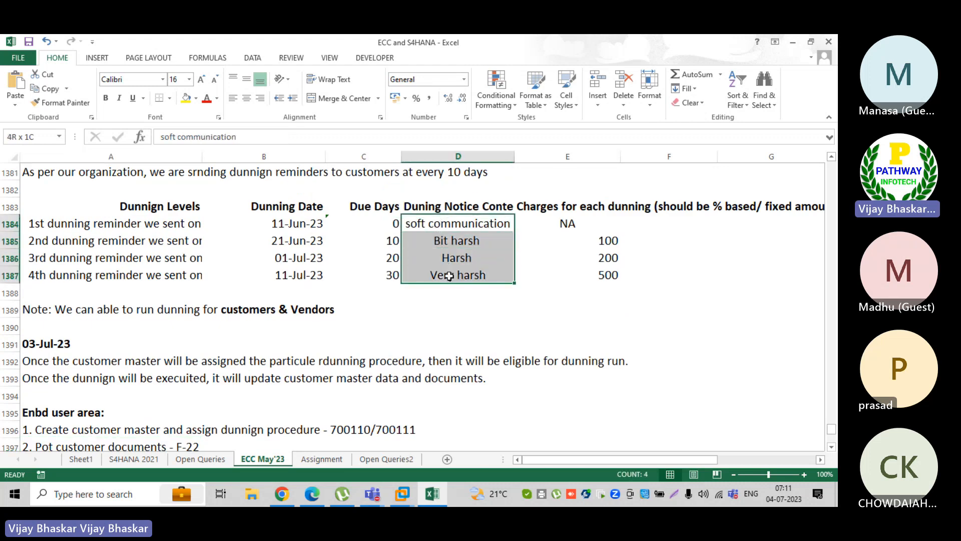
left_click(58, 226)
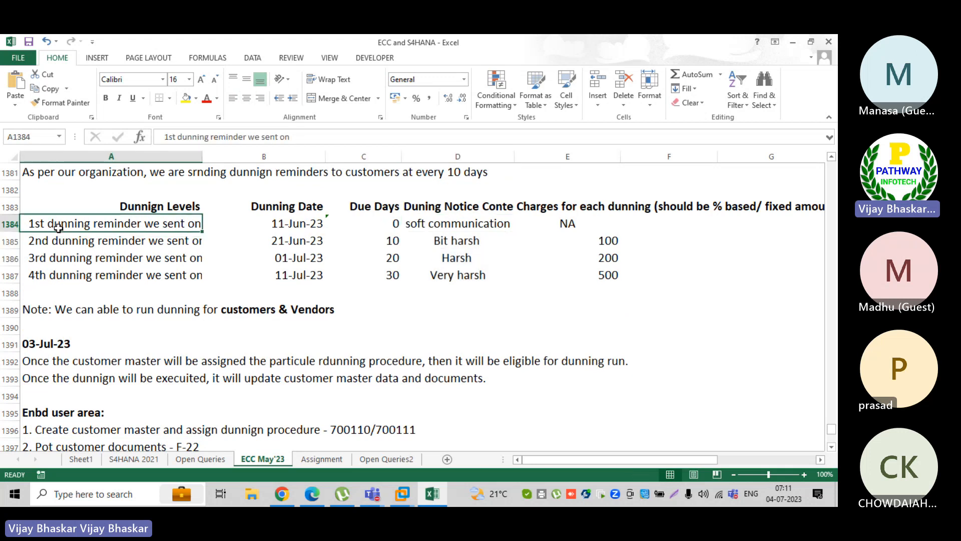
left_click(444, 221)
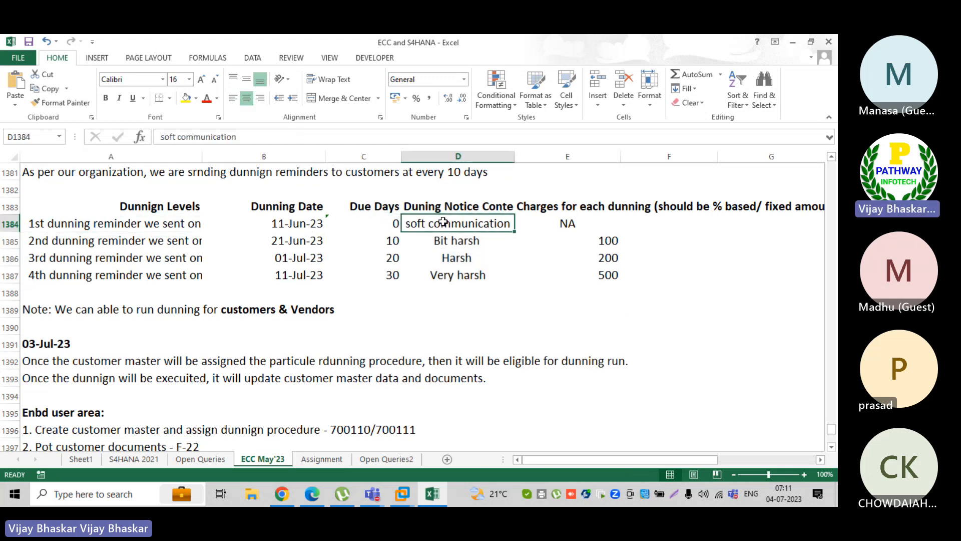
left_click(450, 242)
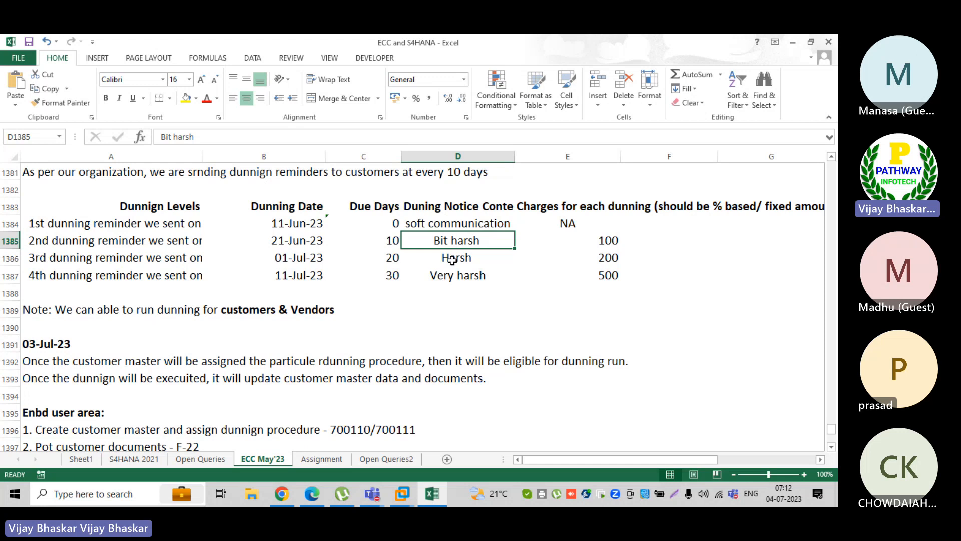
left_click(452, 259)
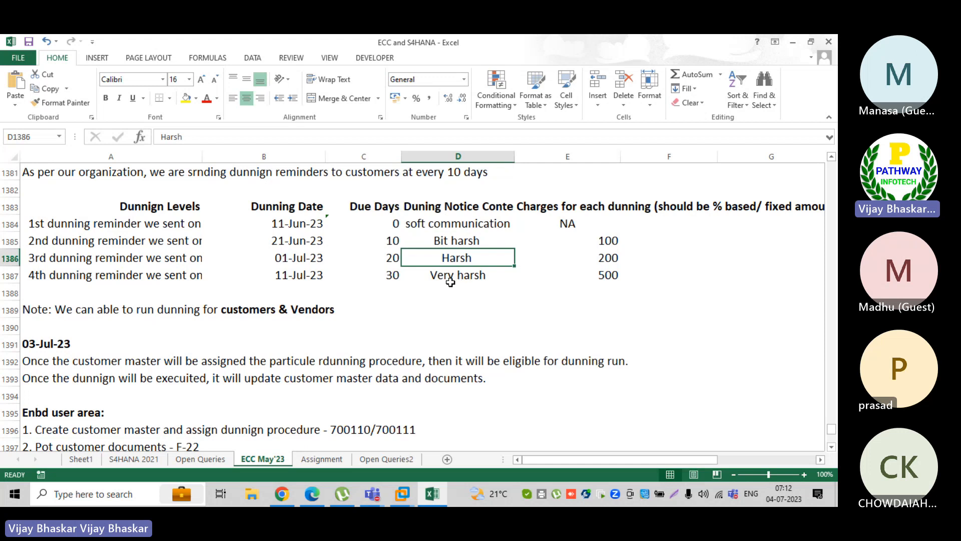
left_click(451, 283)
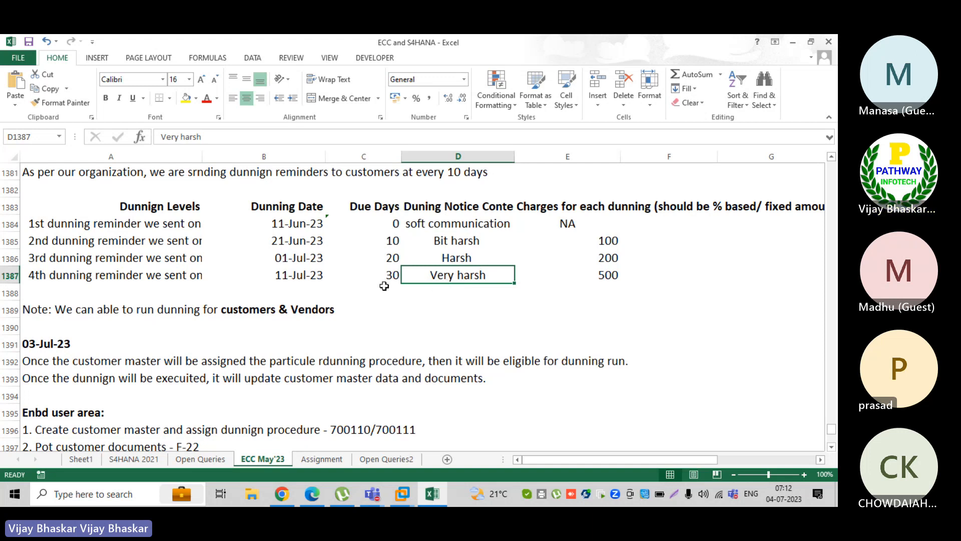
left_click(403, 493)
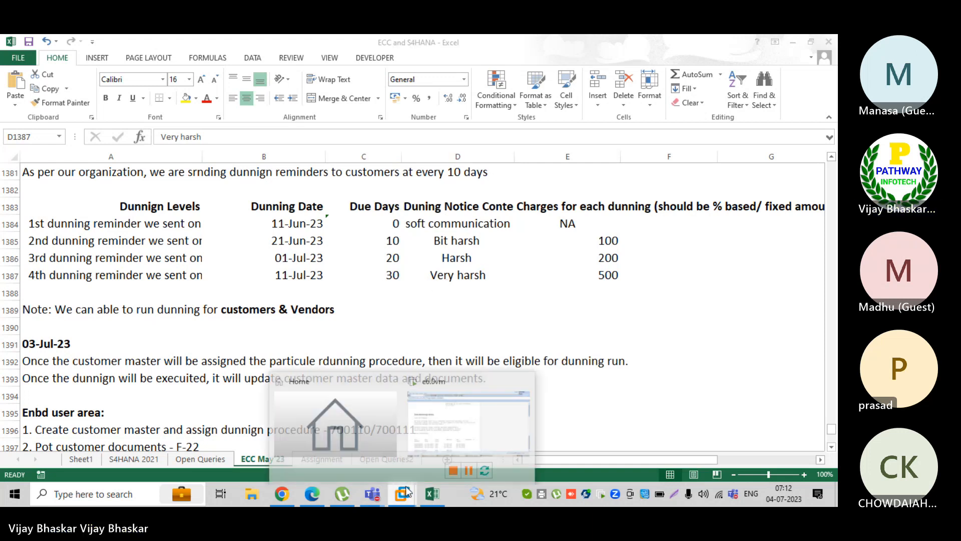
Restore the SAP VM and scroll through the 2nd dunning letter preview top to bottom
left_click(434, 420)
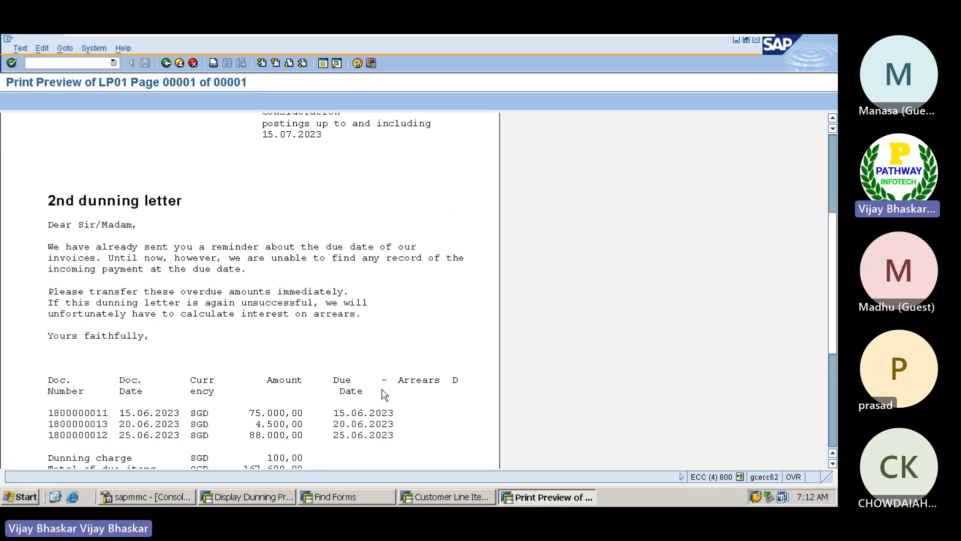
scroll(383, 393, "down", 3)
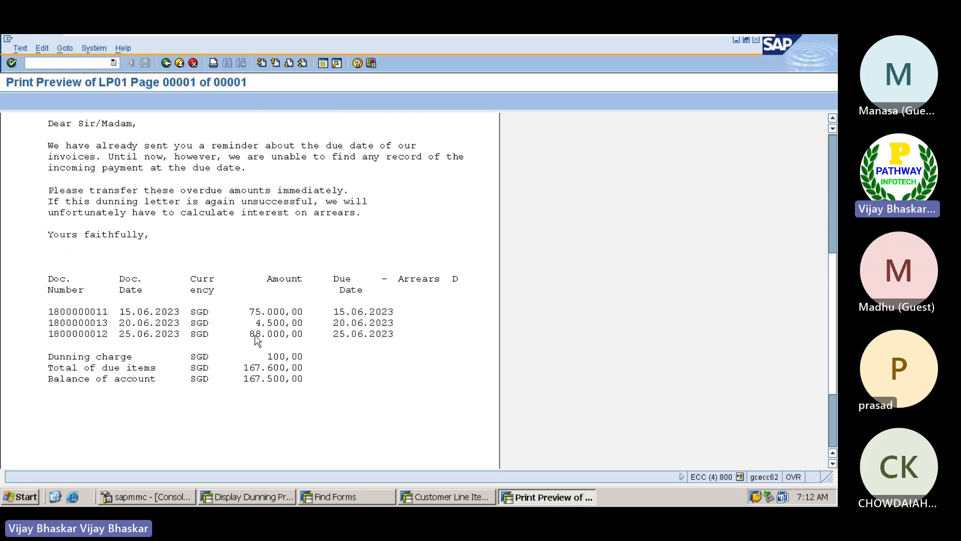
scroll(257, 341, "down", 4)
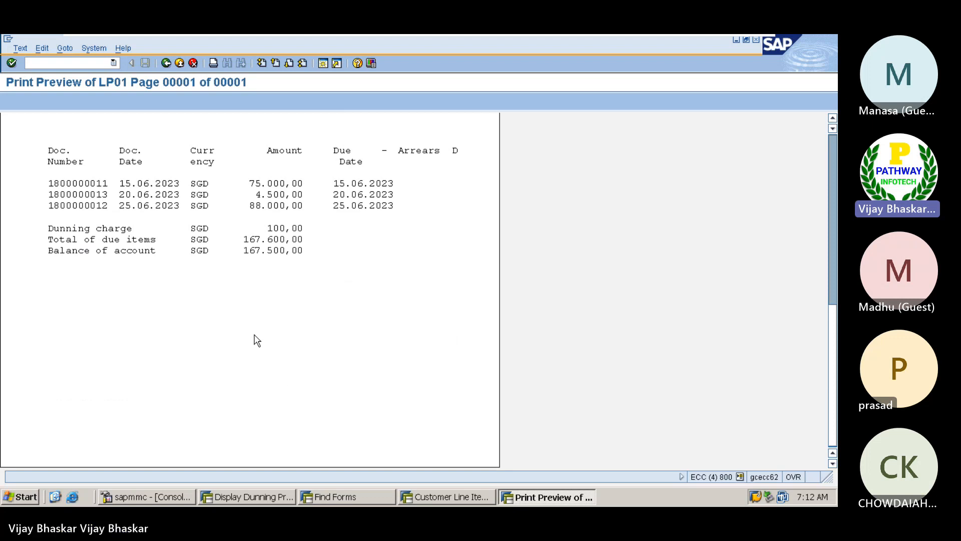
scroll(256, 340, "up", 5)
scroll(257, 341, "up", 8)
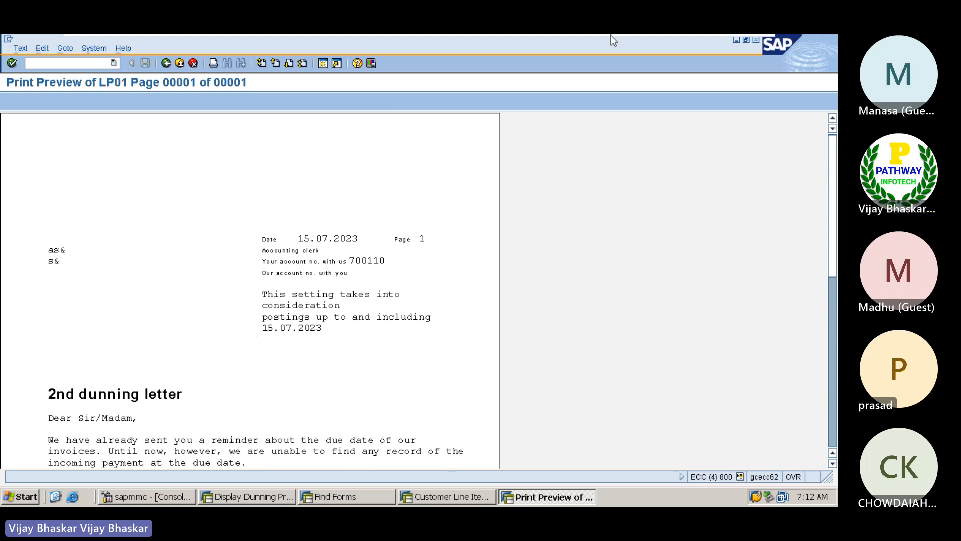
Below the step list, record 'Dunning -01' dated 04 July 23 in row 1402
mouse_move(613, 35)
left_click(727, 43)
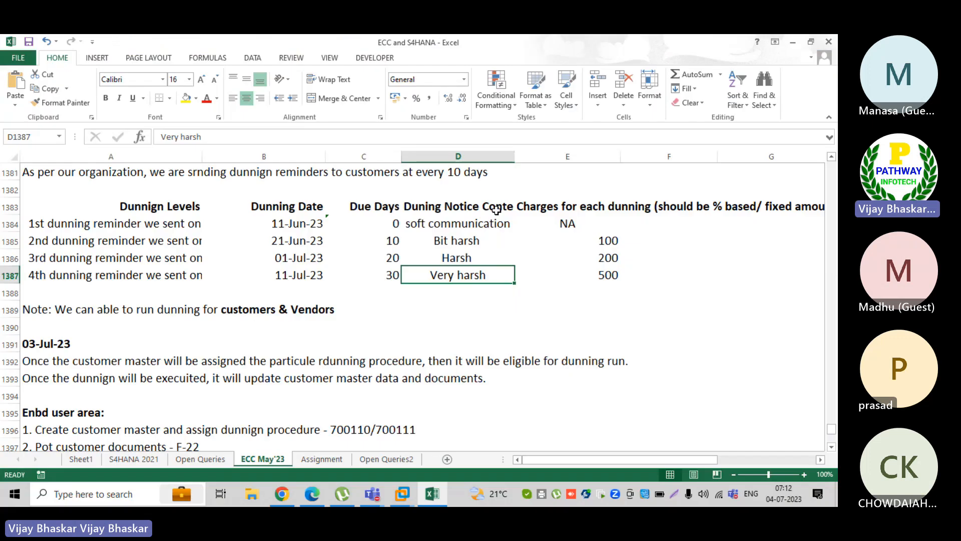
scroll(496, 208, "down", 4)
left_click(150, 271)
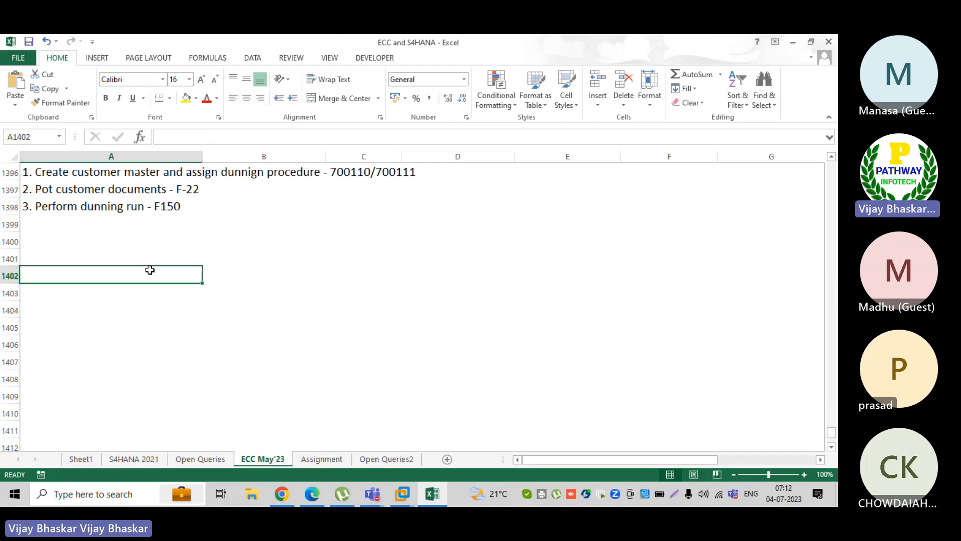
type("Dunni")
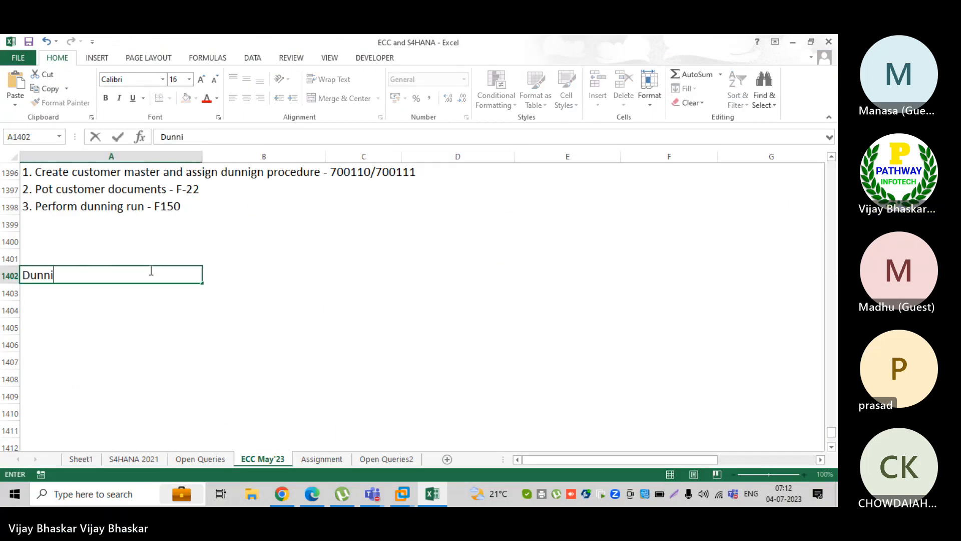
type("ng -01")
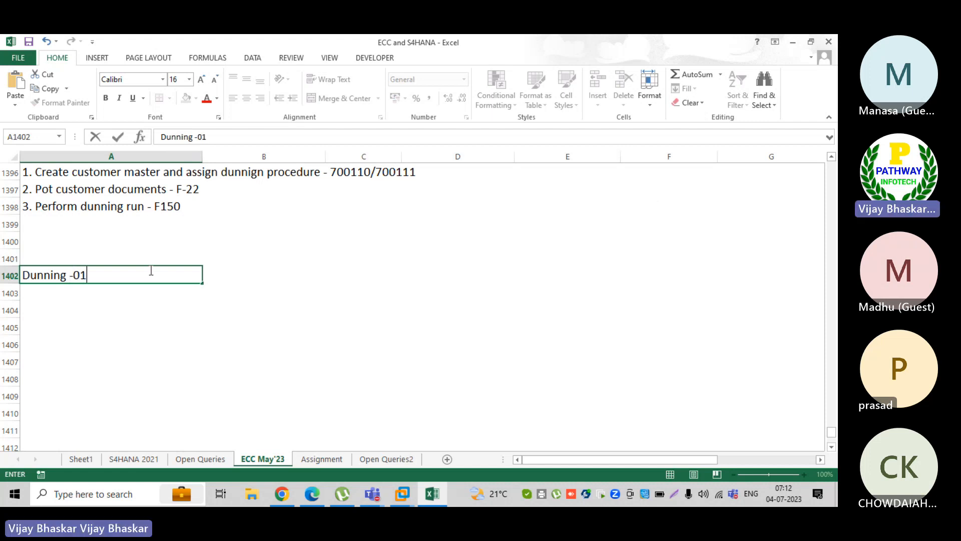
key("Tab")
type("04")
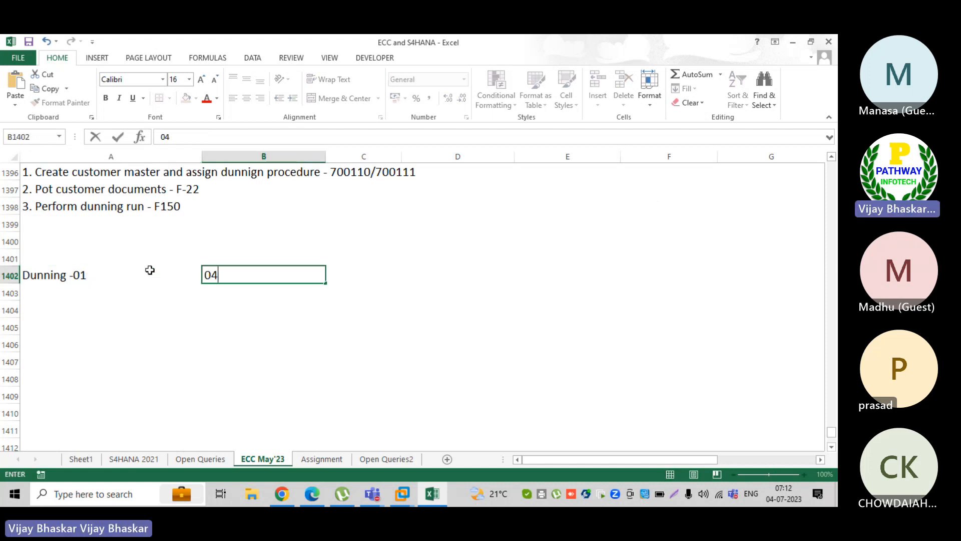
type(" Jul")
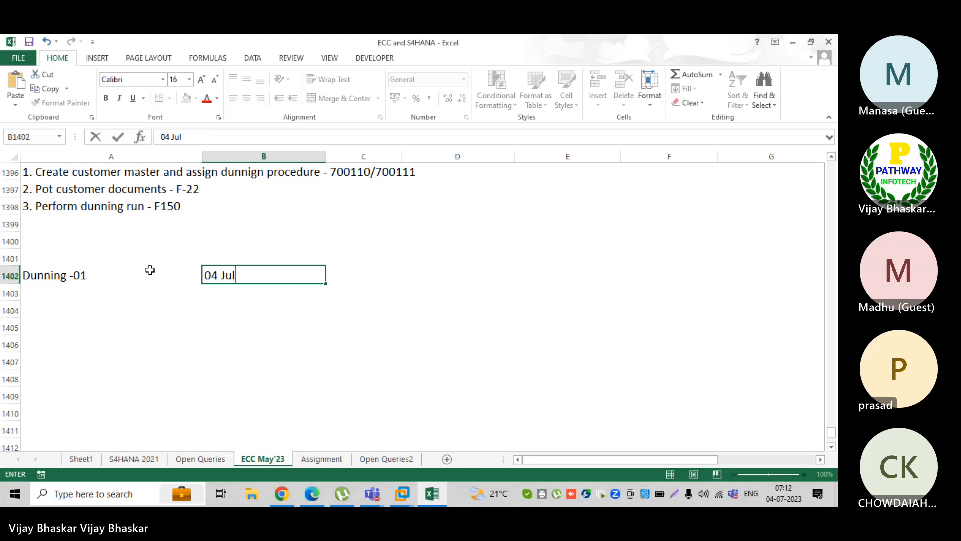
type("y 23")
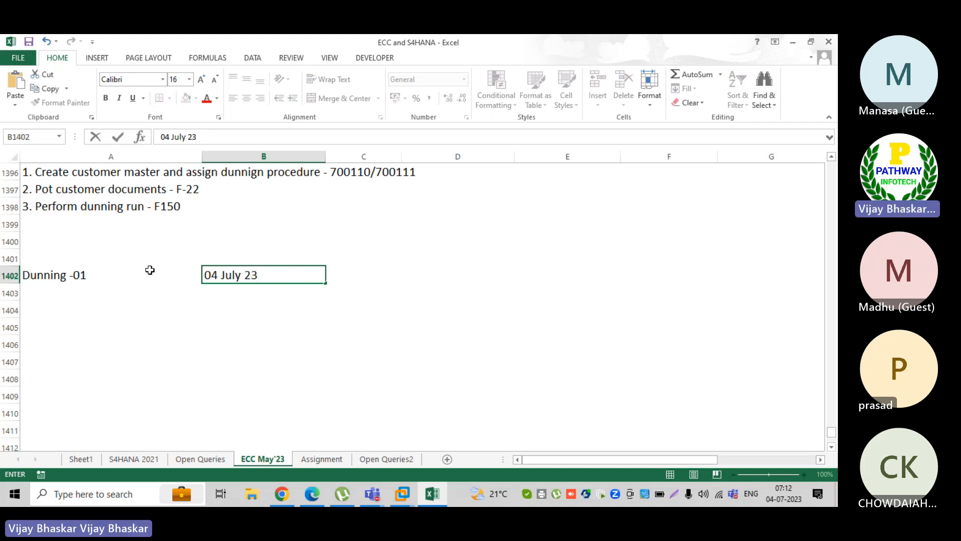
key("Return")
Add 'Dunning -02' dated 14 July 23 in row 1403
key("ctrl+d")
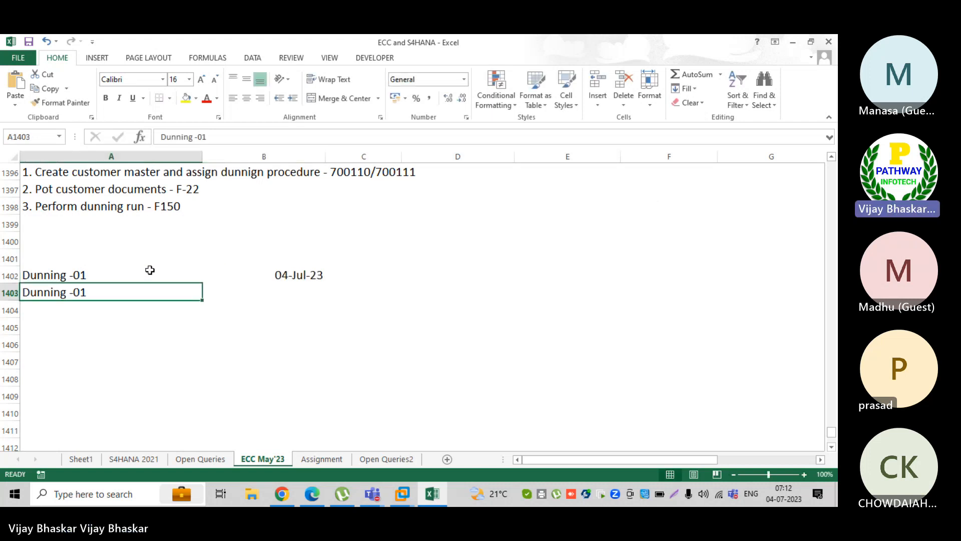
double_click(94, 289)
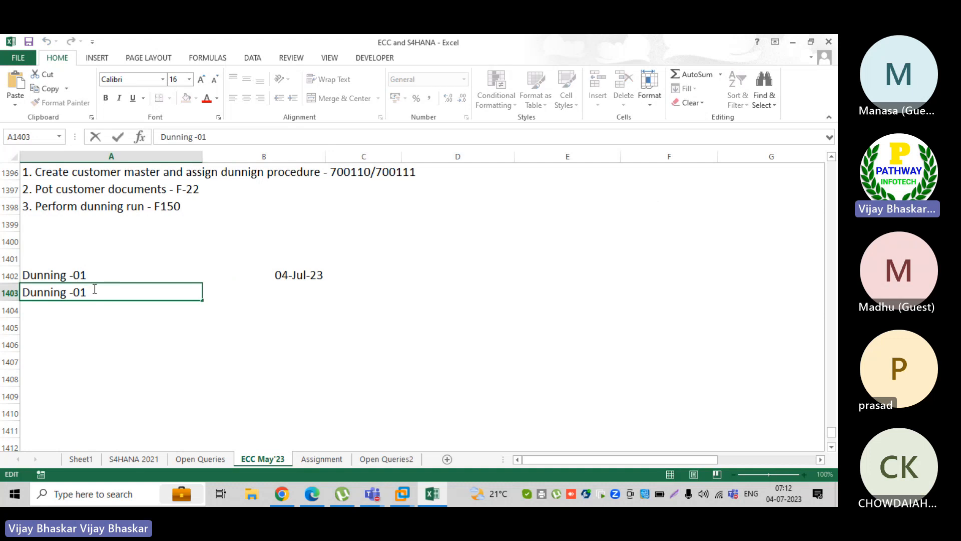
key("BackSpace")
type("2")
key("Tab")
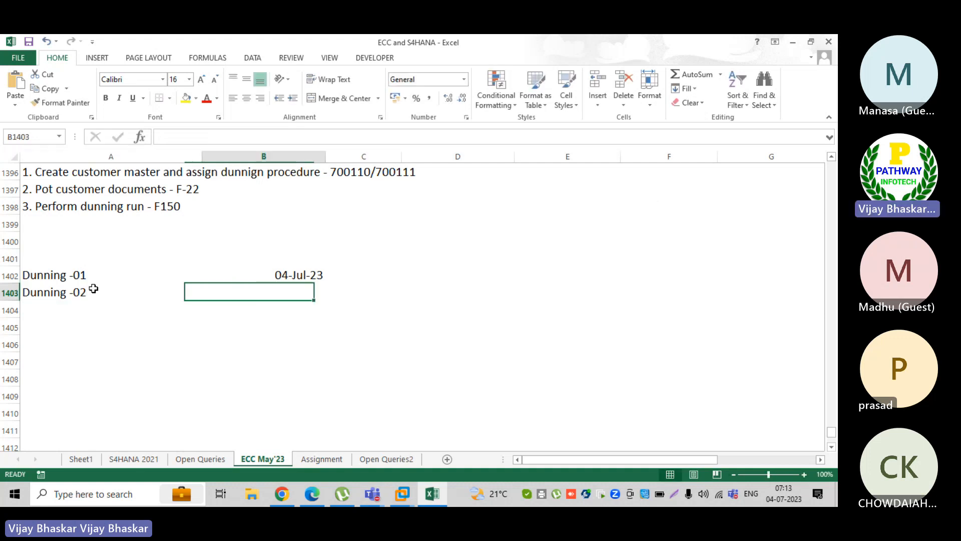
type("1")
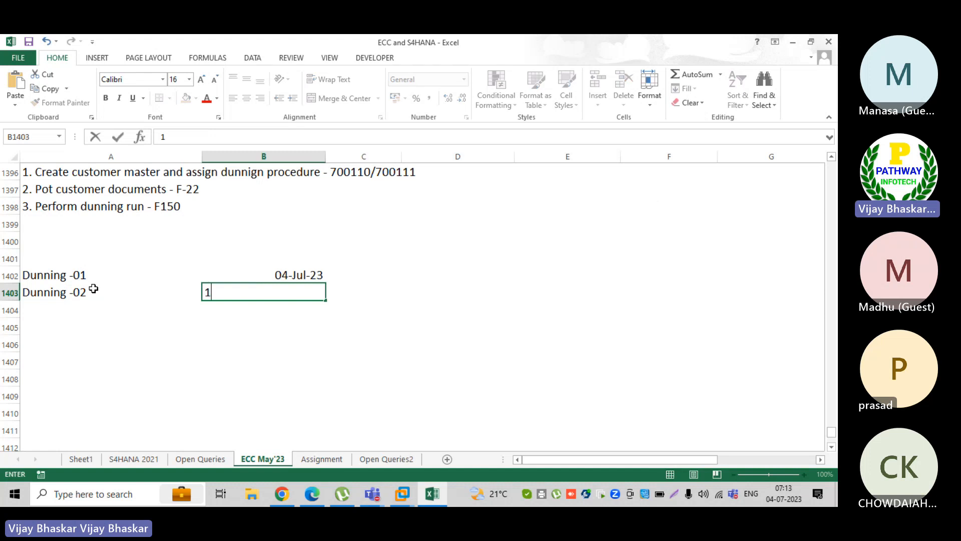
type("4 July 23")
key("Return")
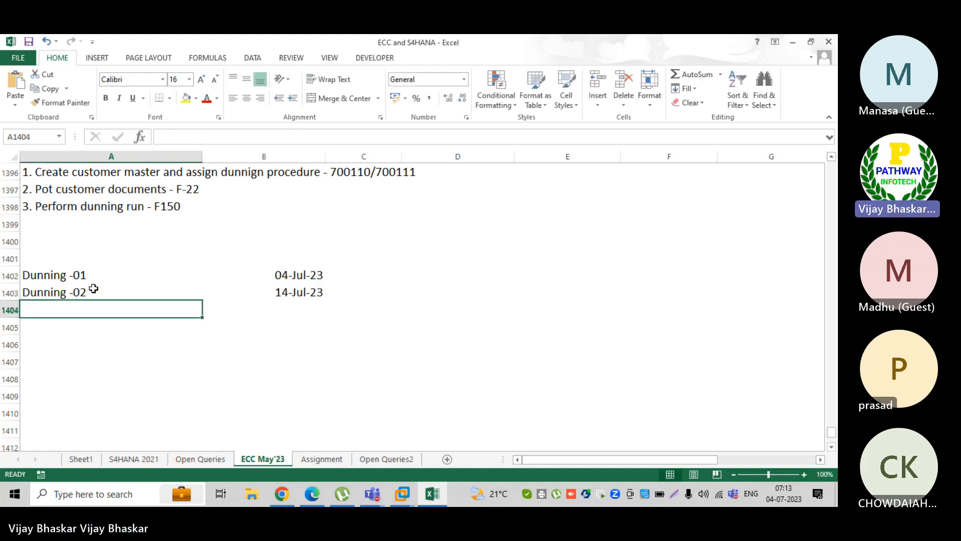
After checking the calendar, correct the Dunning -02 date to 15-Jul-23
left_click(290, 316)
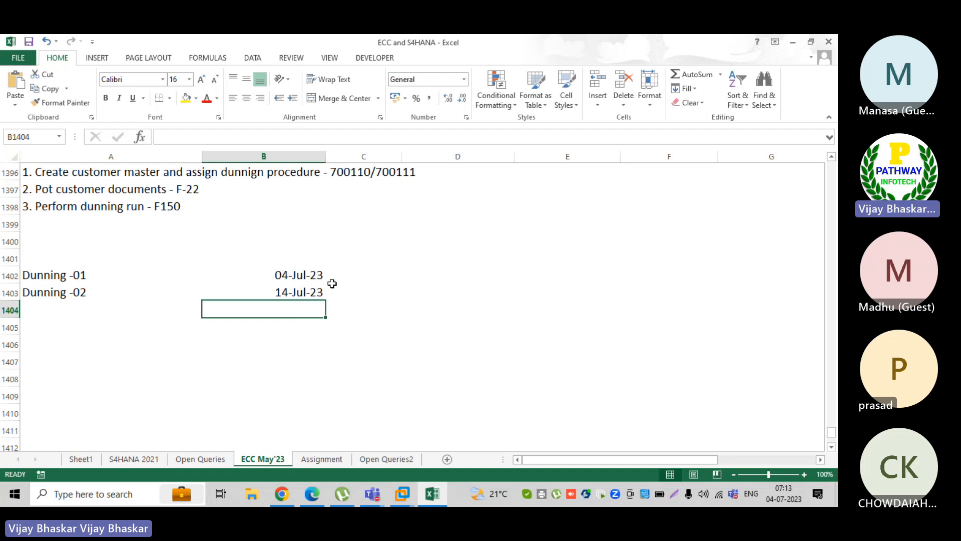
left_click(792, 500)
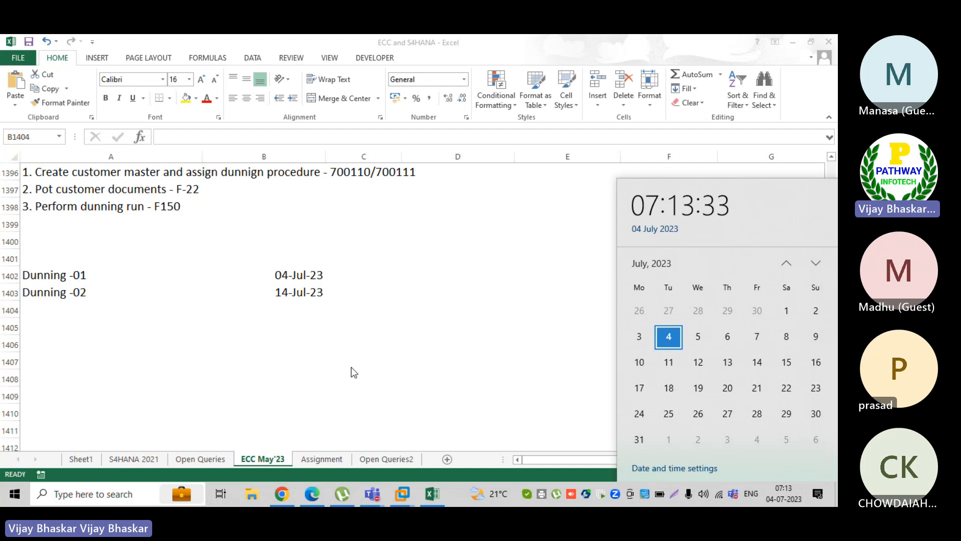
left_click(300, 312)
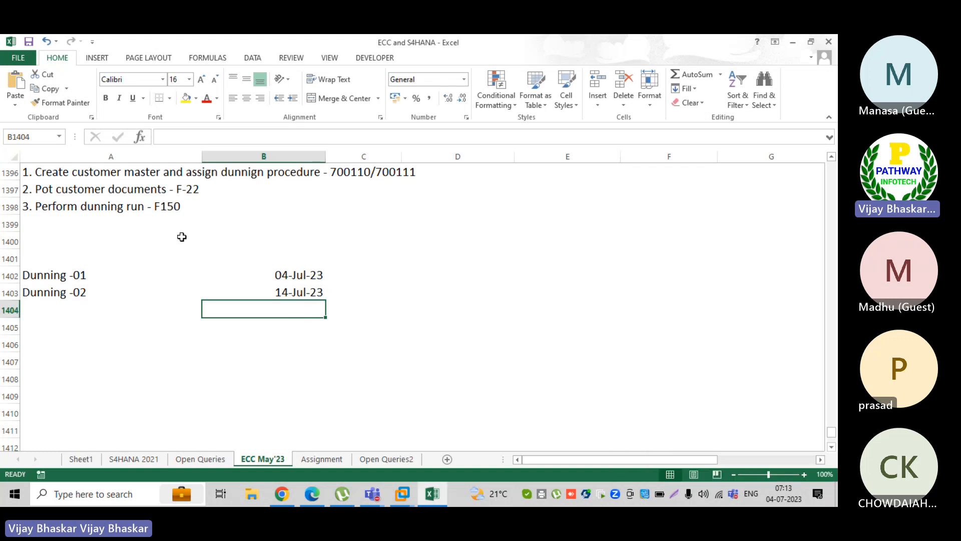
left_click(284, 291)
double_click(284, 291)
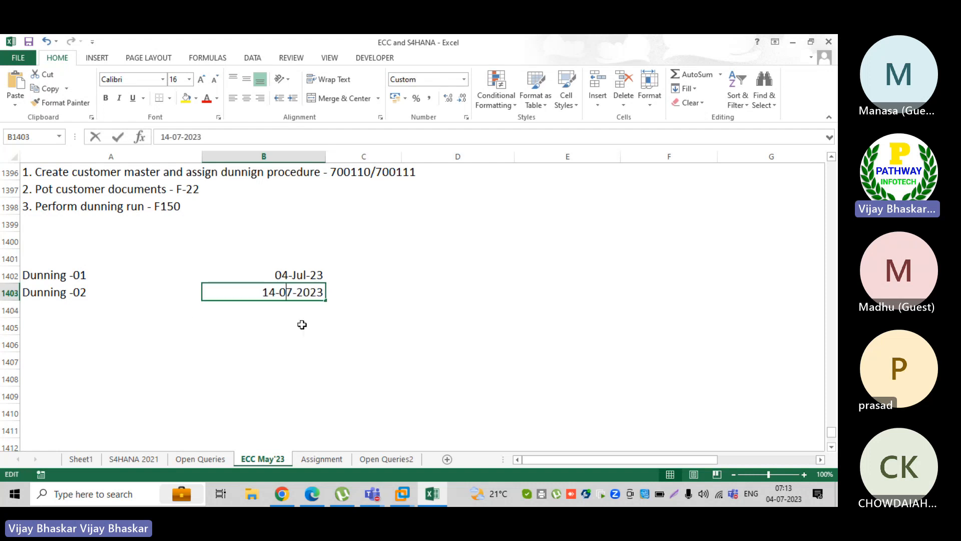
left_click(275, 292)
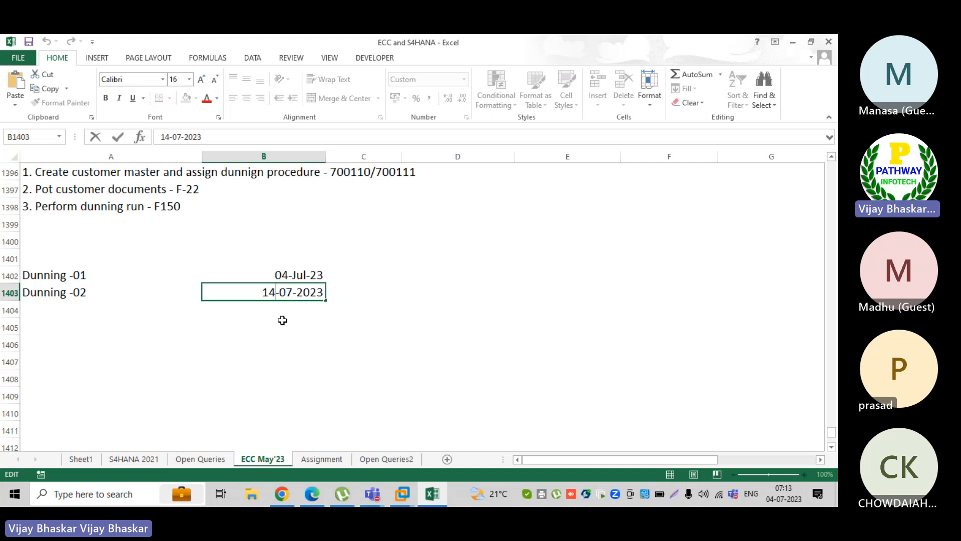
key("BackSpace")
type("5")
key("Return")
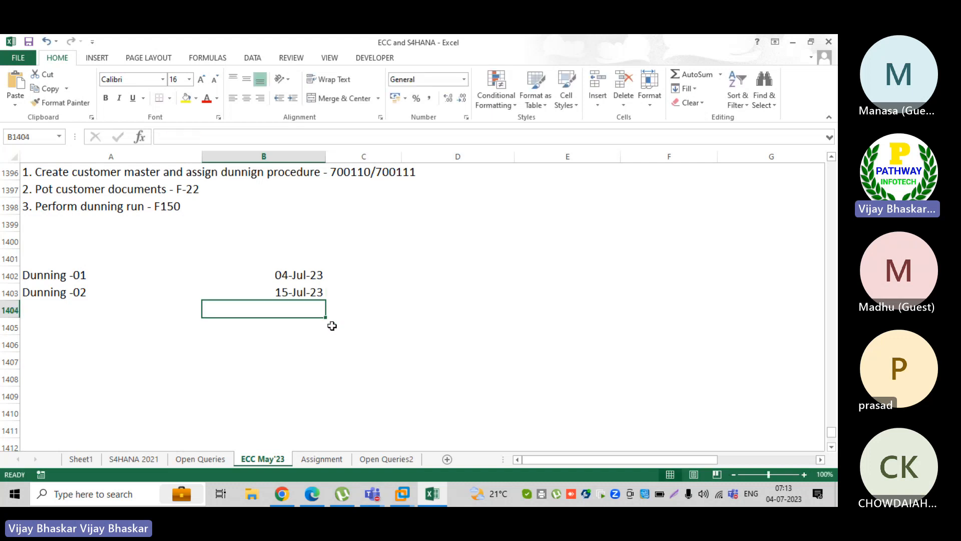
left_click(407, 495)
Exit the letter preview, dismiss the dunning data message, and check the notice's dunning level 2
left_click(450, 431)
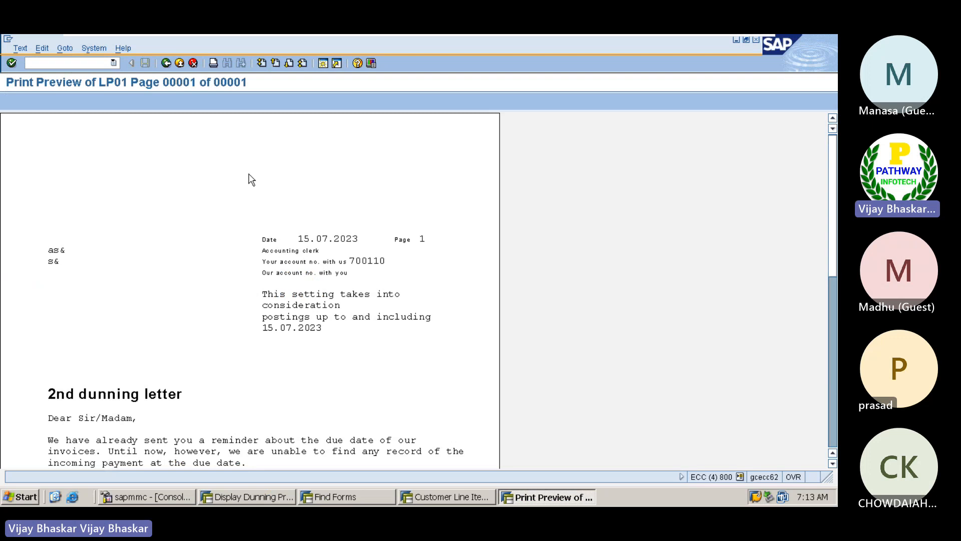
left_click(166, 63)
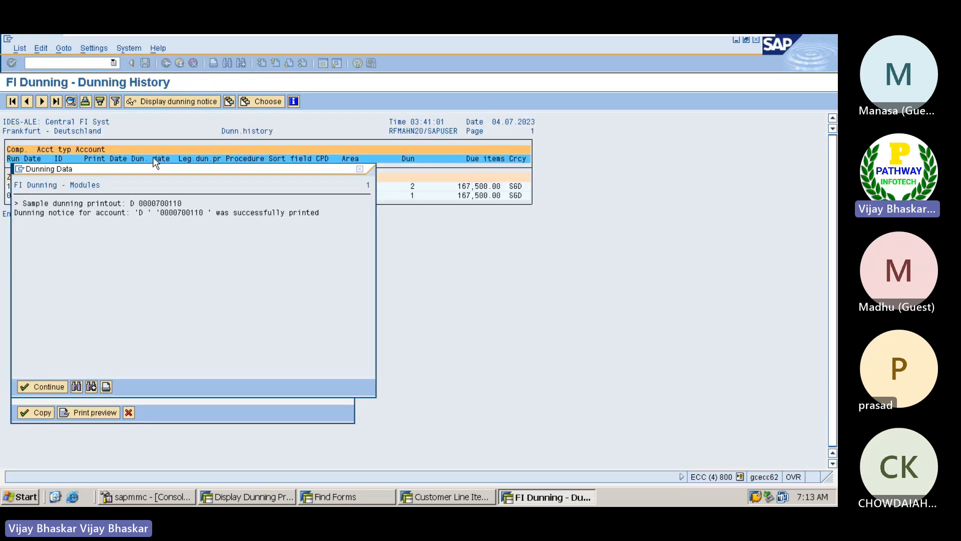
left_click(359, 169)
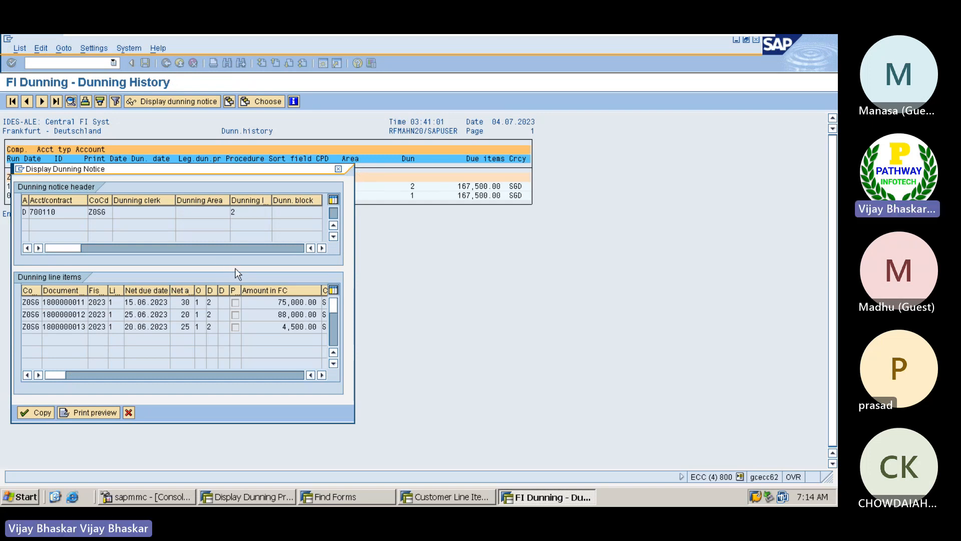
double_click(233, 213)
Refresh the customer line items and confirm the 75,000.00 invoice: last dunned 15.07.2023, level 2
left_click(446, 496)
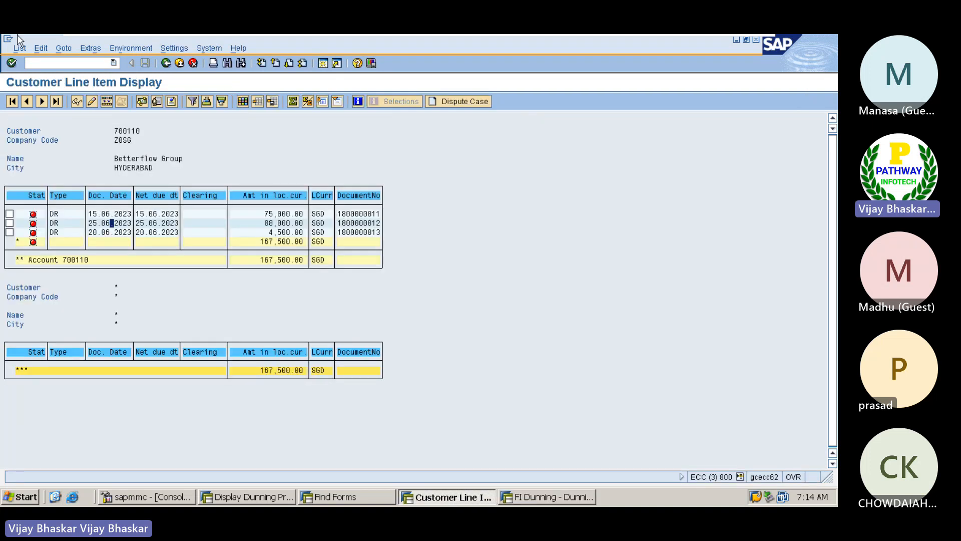
left_click(20, 48)
left_click(26, 77)
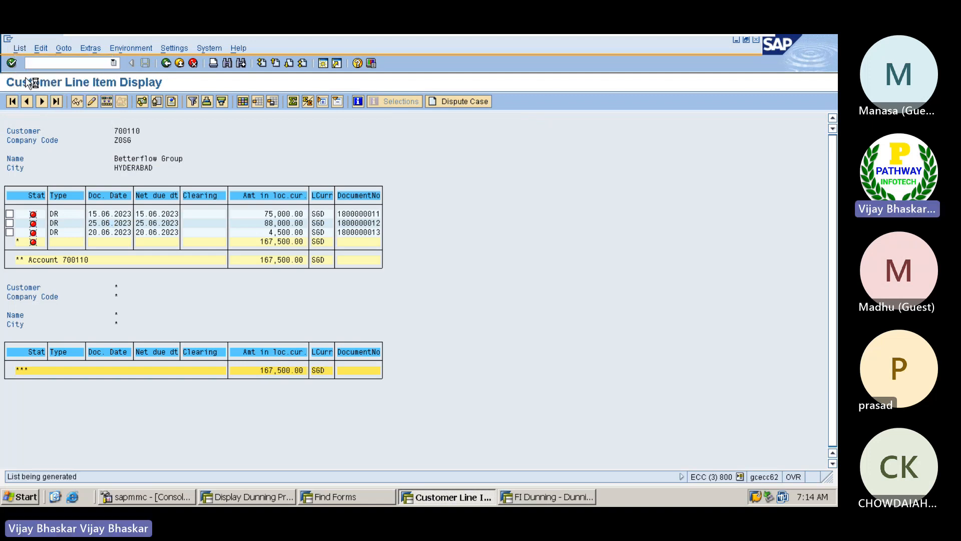
double_click(279, 214)
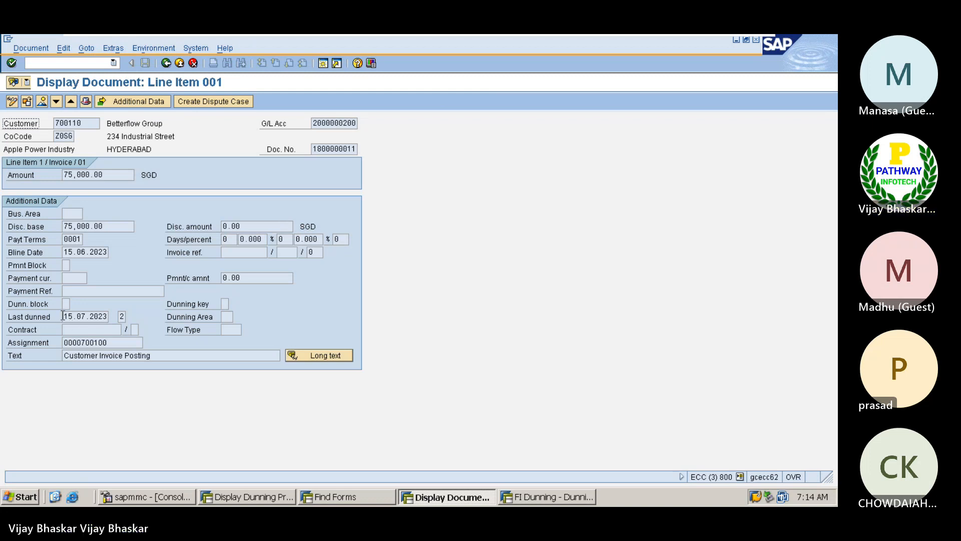
left_click(63, 316)
left_click_drag(63, 316, 111, 316)
left_click(111, 317)
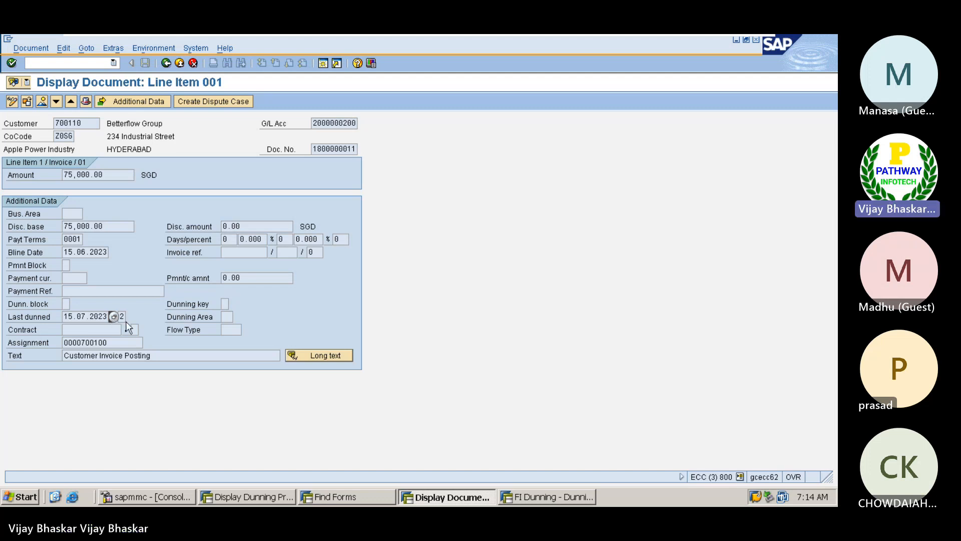
left_click(117, 315)
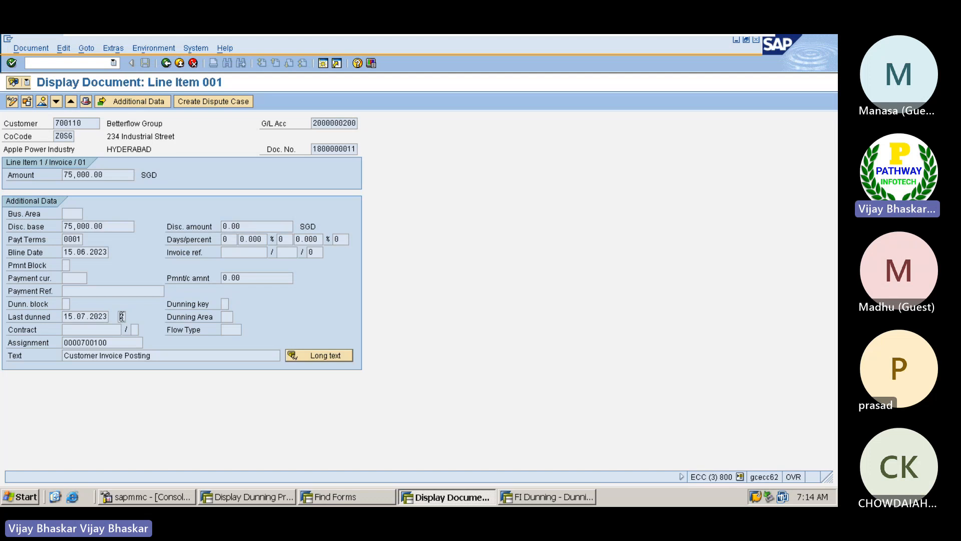
double_click(122, 315)
Open the 88,000.00 invoice line item and check its last dunned date and dunning level
left_click(166, 63)
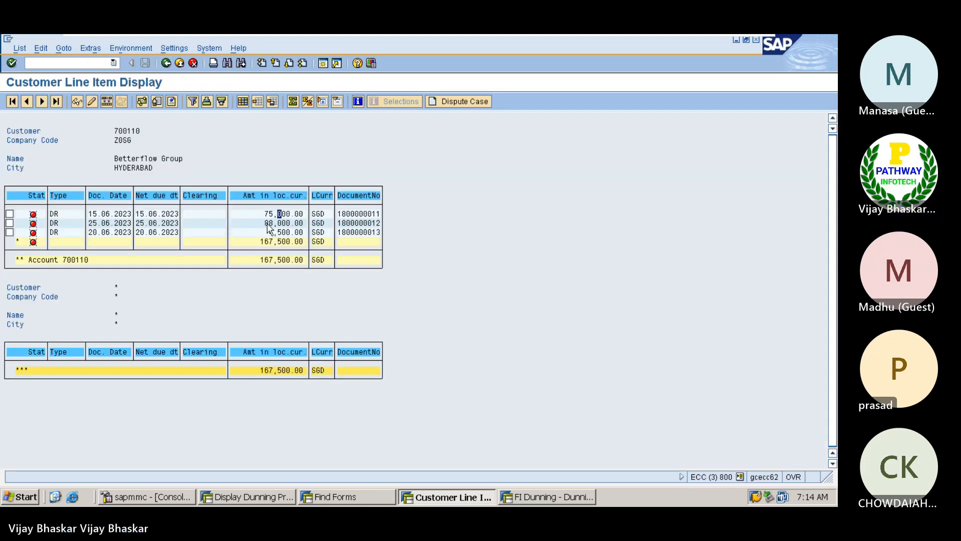
double_click(273, 223)
left_click(82, 317)
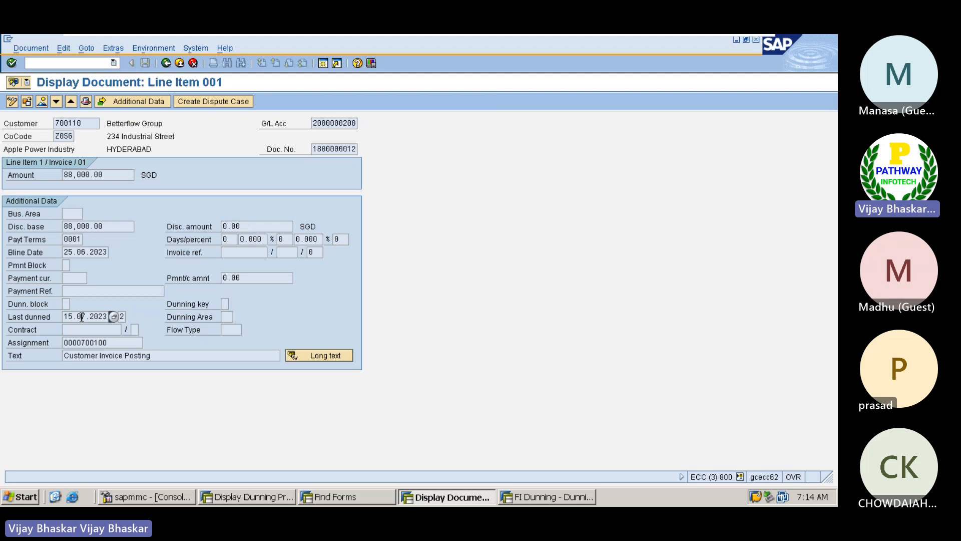
left_click(123, 316)
Open the customer's correspondence data showing last dunned 15.07.2023 at dunning level 2
double_click(87, 123)
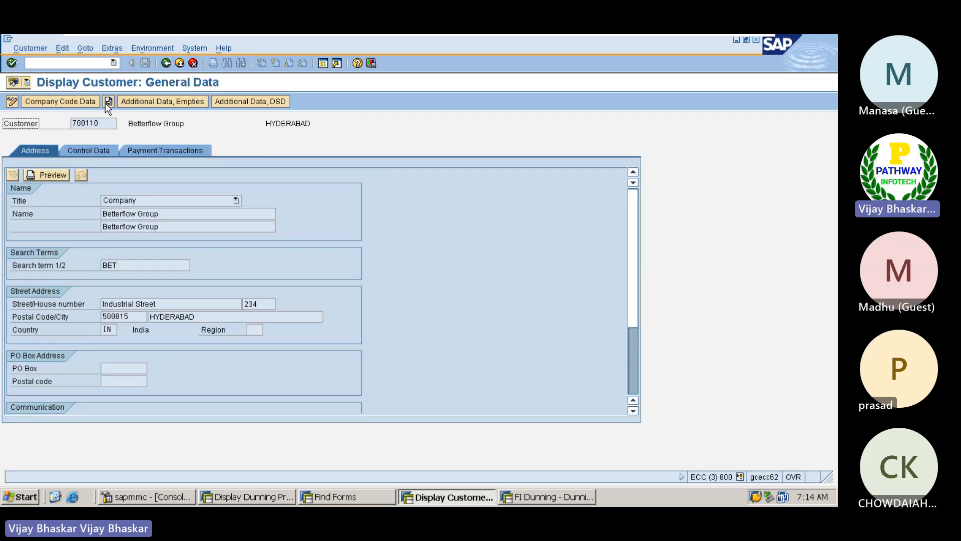
left_click(76, 101)
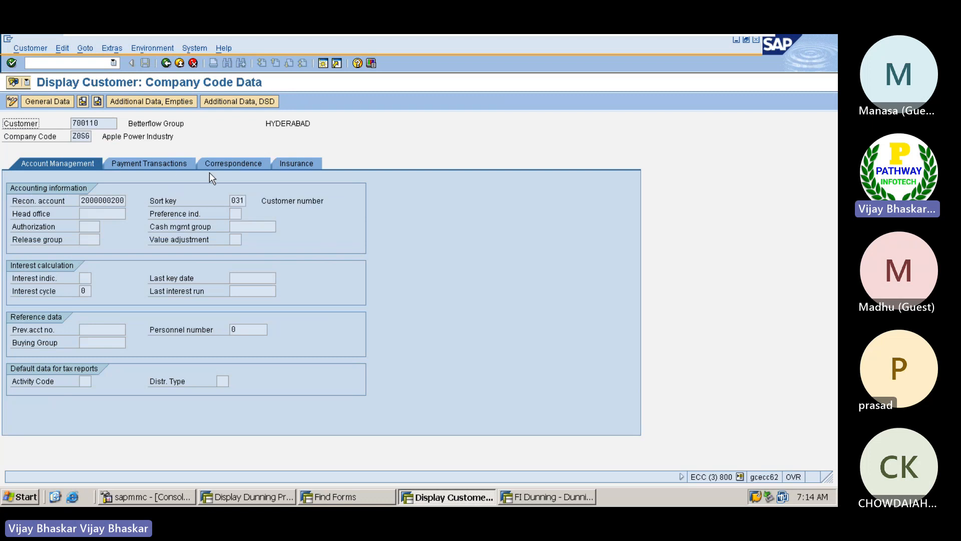
left_click(233, 165)
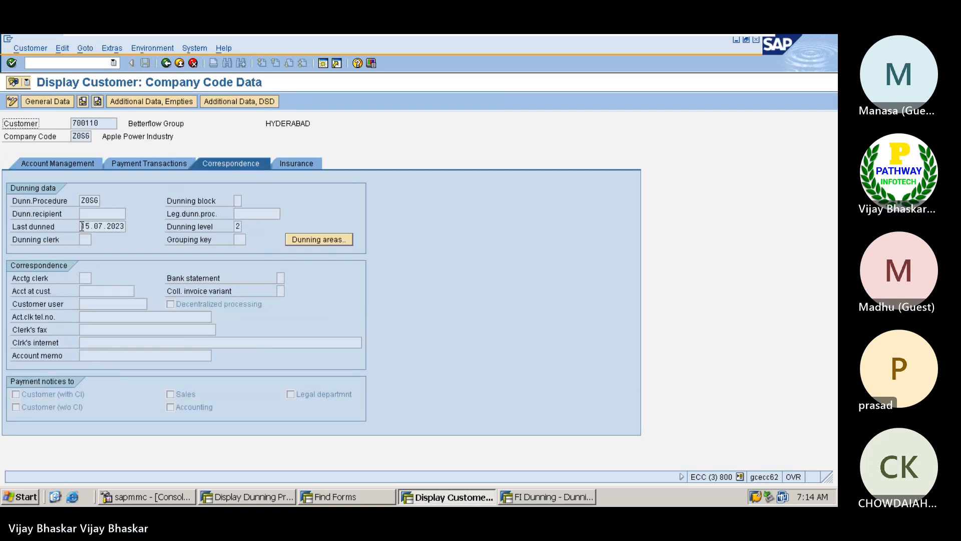
left_click_drag(82, 226, 125, 224)
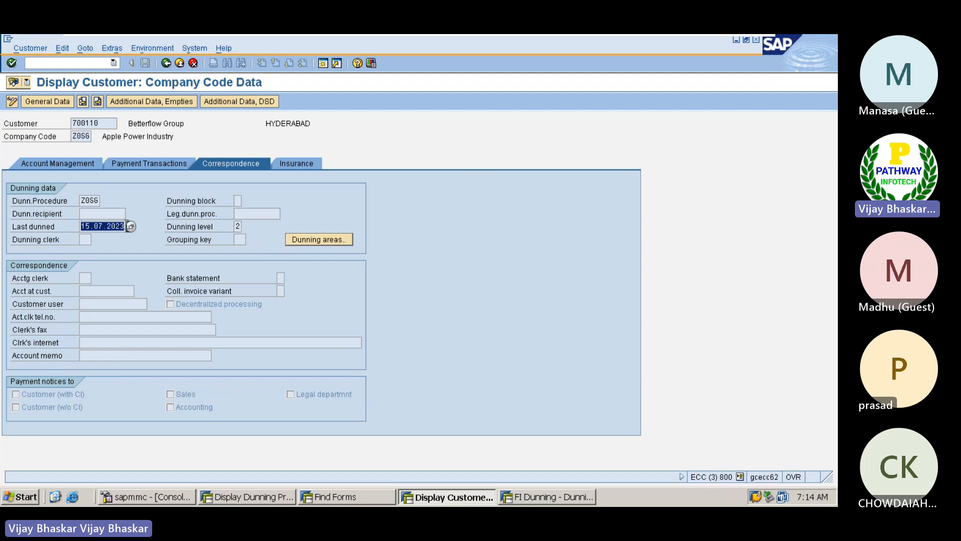
left_click(126, 224)
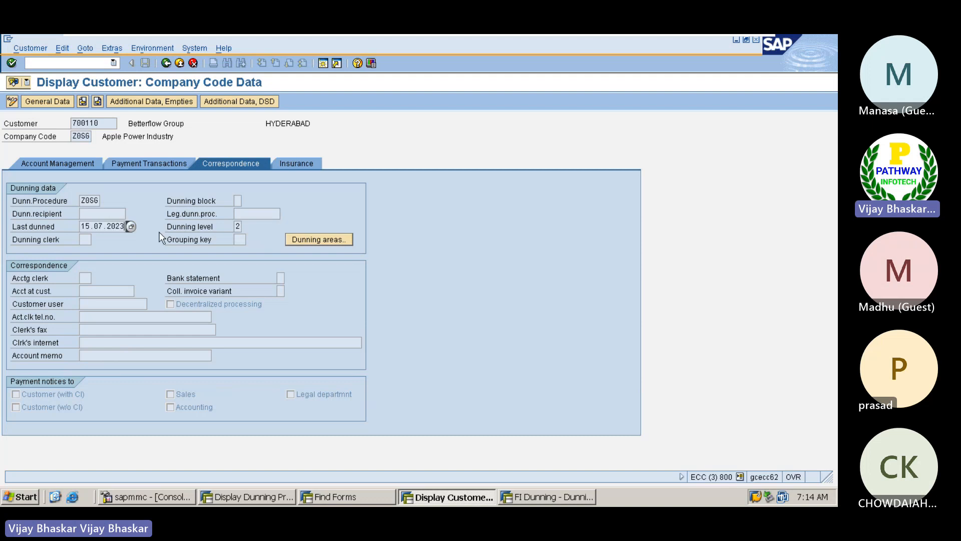
left_click(235, 226)
View the customer's dunning areas, close them, and go back to the line item list
left_click(326, 240)
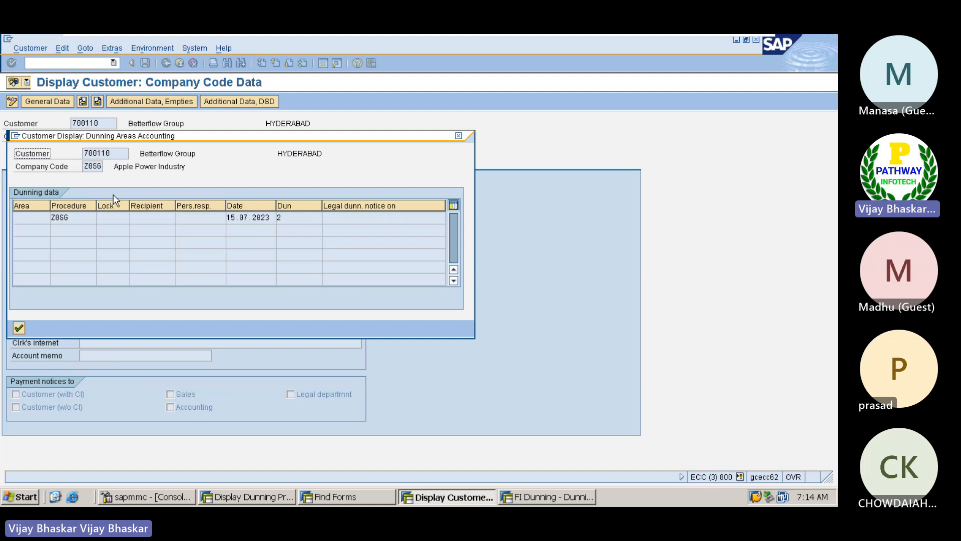
left_click(20, 328)
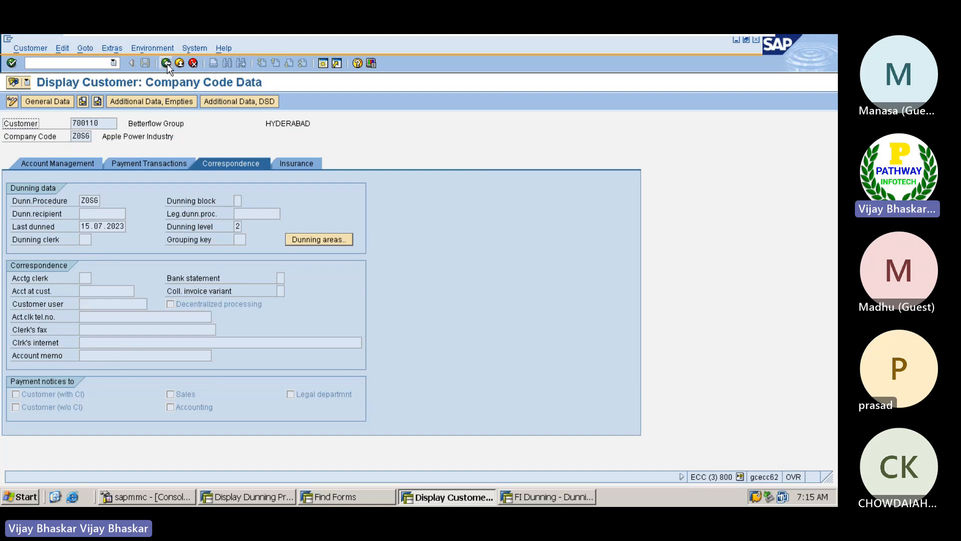
left_click(166, 64)
left_click(167, 63)
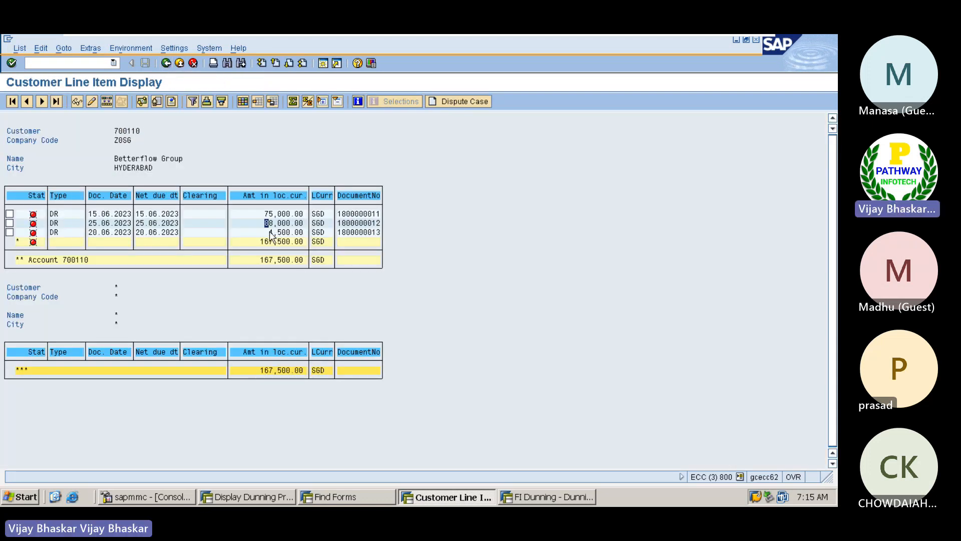
Highlight the 4,500.00 amount of the third item and return to the FI Dunning History window
left_click_drag(269, 232, 309, 237)
left_click(553, 497)
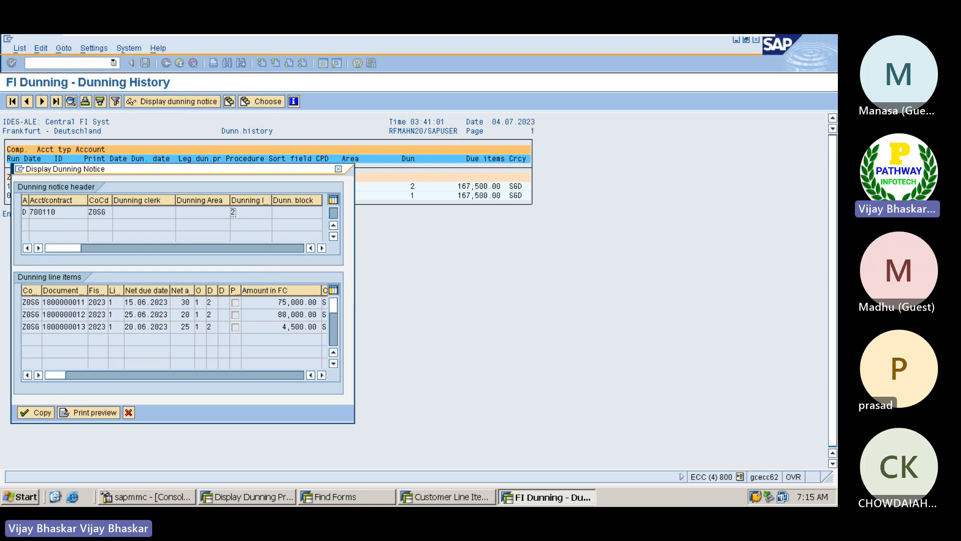
Print-preview the 2nd dunning letter and scroll through its overdue items and 167.600,00 SGD total
left_click(93, 410)
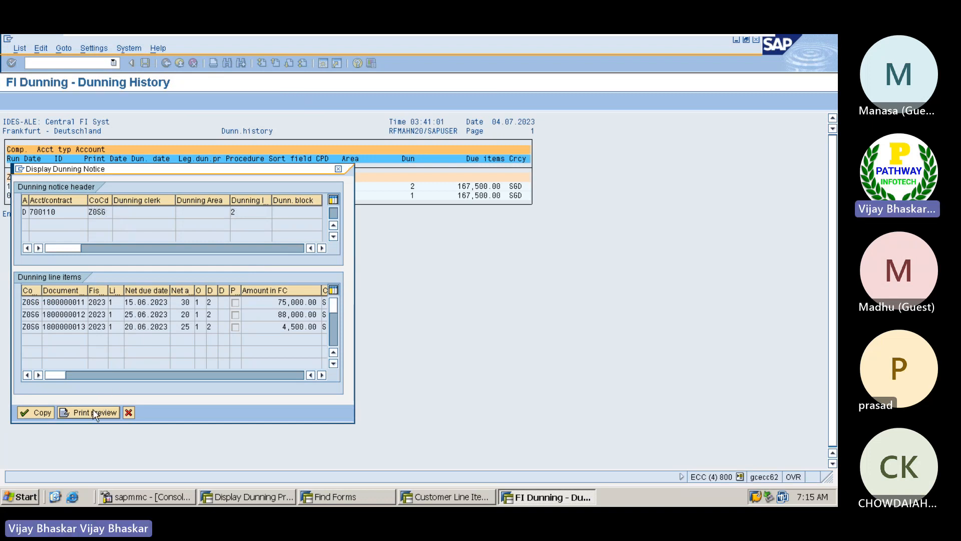
scroll(200, 238, "down", 1)
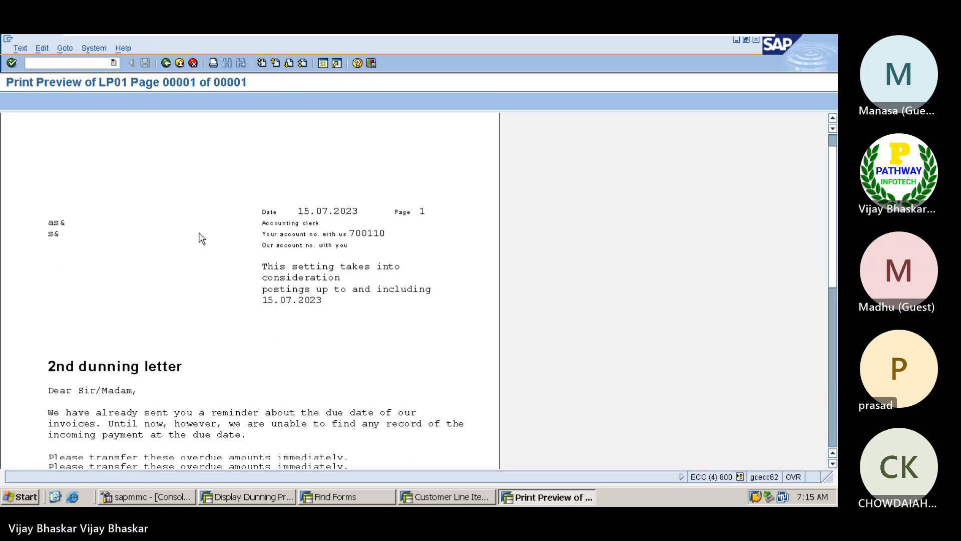
scroll(199, 236, "down", 2)
scroll(200, 235, "up", 3)
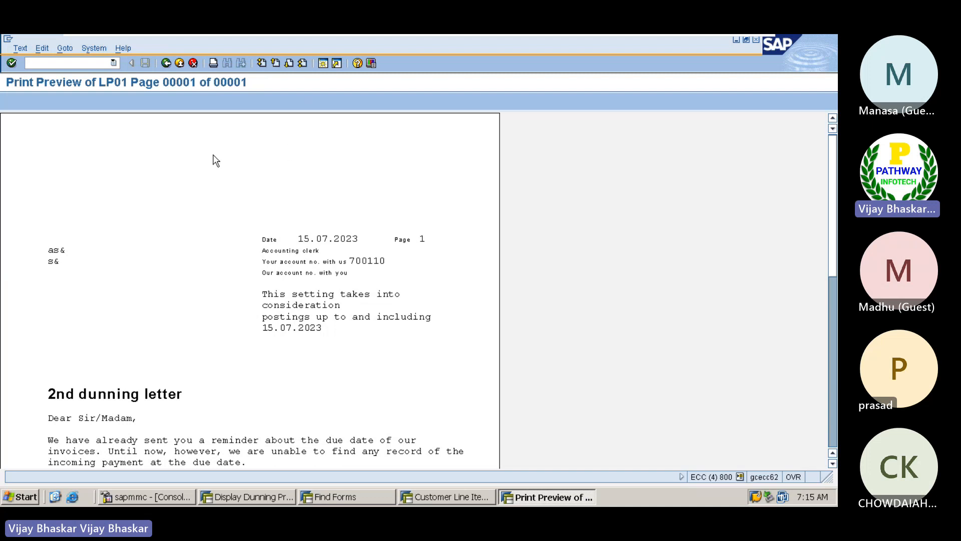
scroll(214, 156, "down", 2)
scroll(214, 155, "up", 2)
scroll(214, 158, "down", 10)
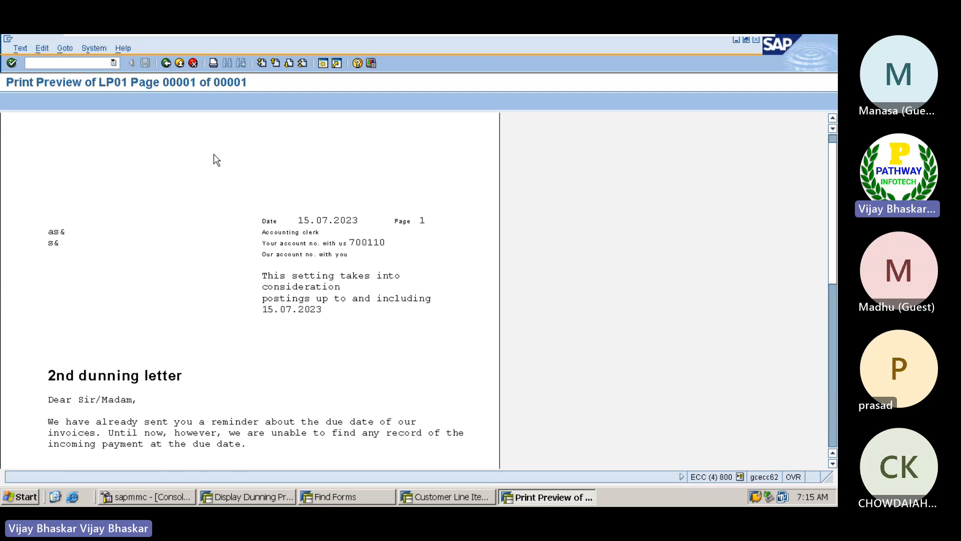
scroll(214, 156, "down", 2)
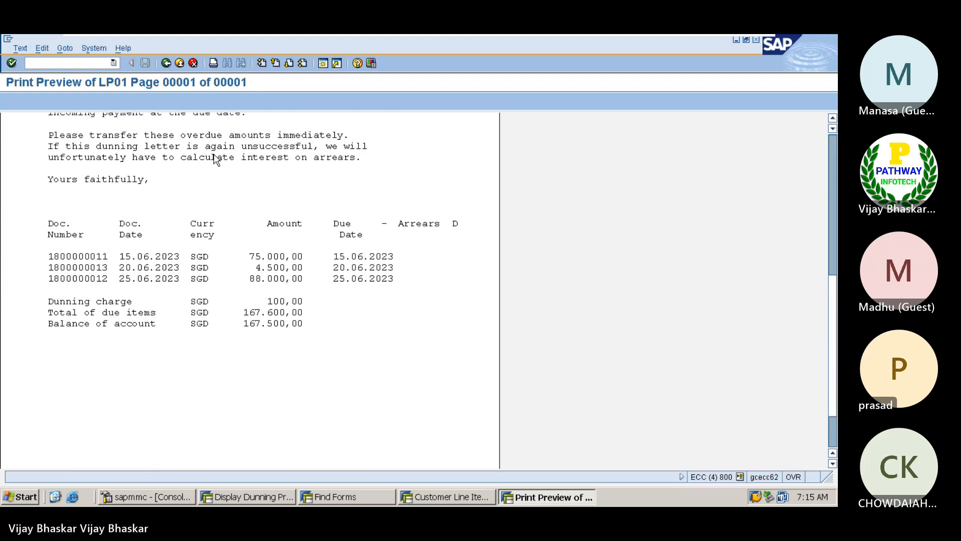
scroll(81, 429, "down", 2)
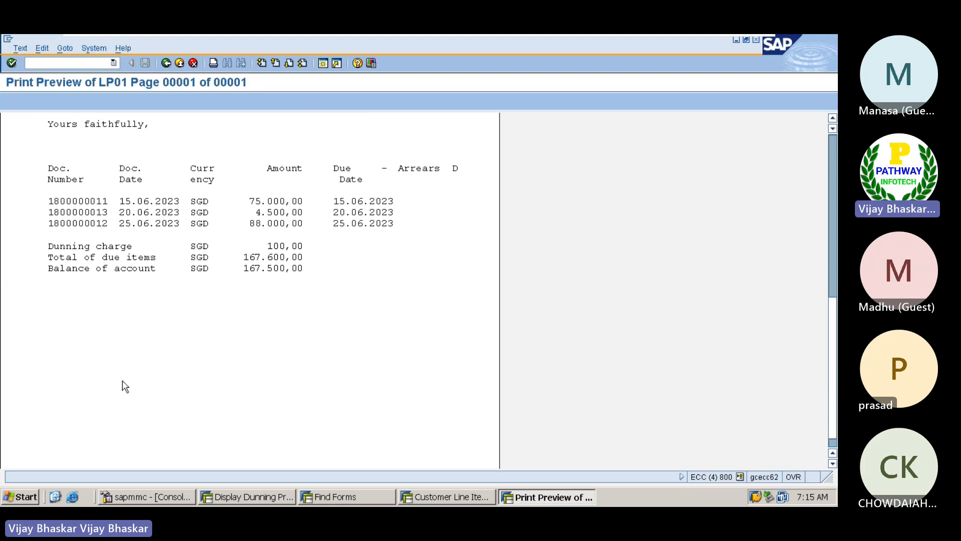
scroll(186, 390, "down", 1)
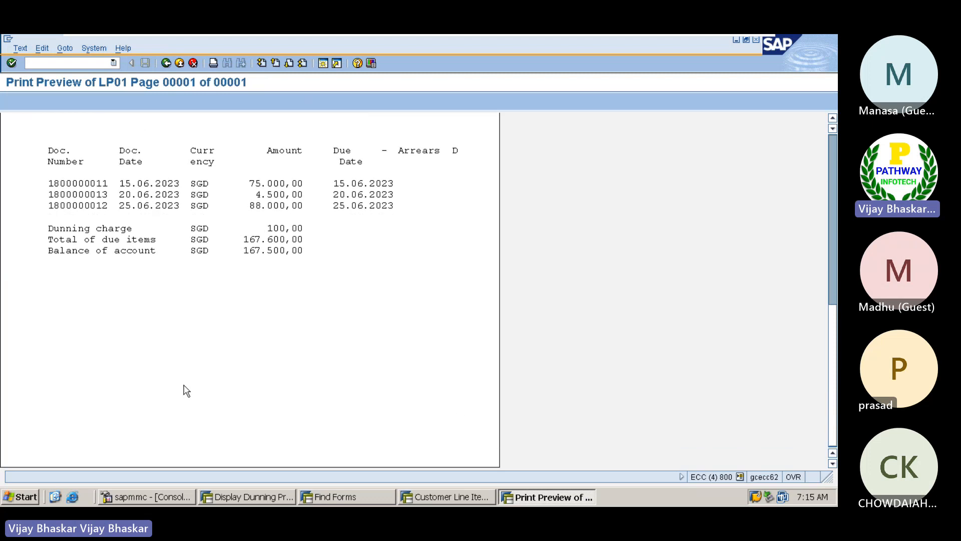
scroll(186, 391, "up", 3)
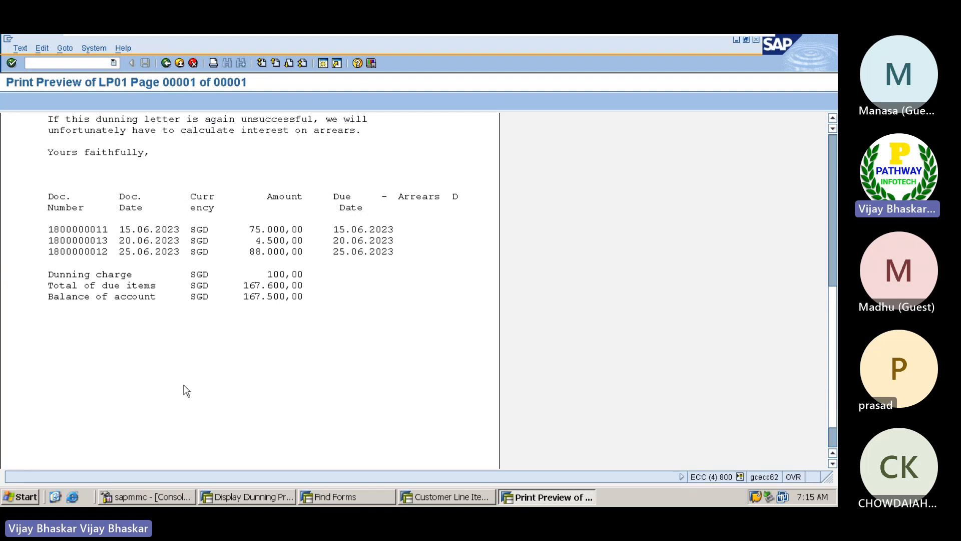
scroll(186, 390, "up", 4)
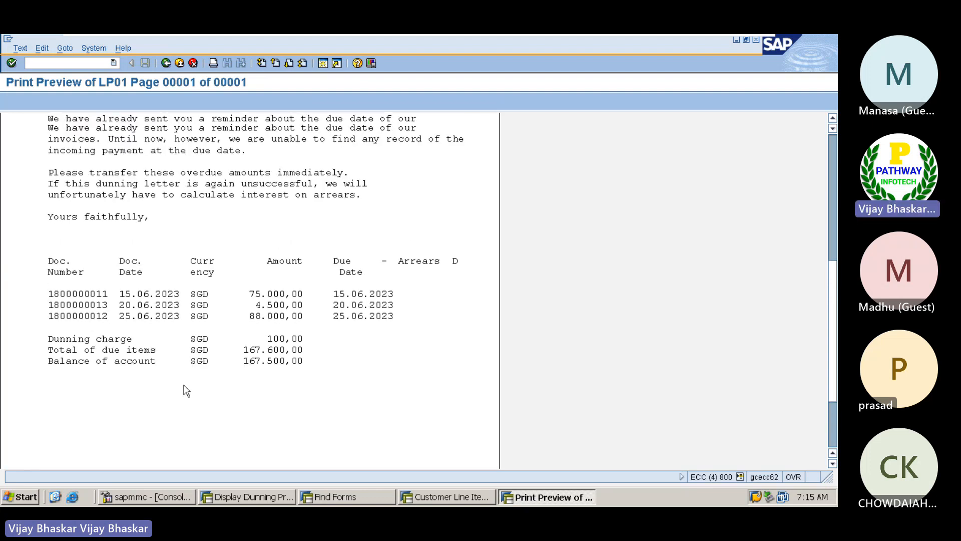
scroll(186, 391, "up", 20)
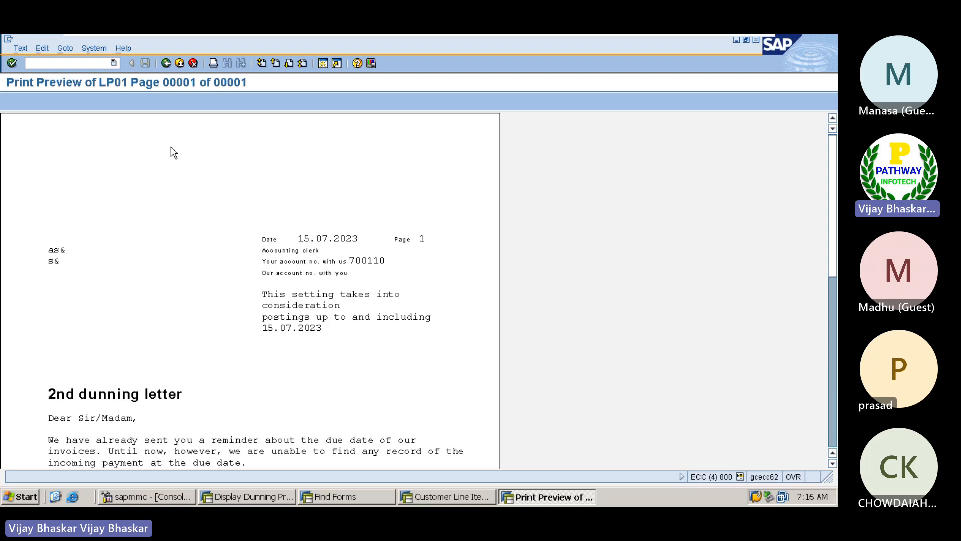
scroll(278, 310, "down", 10)
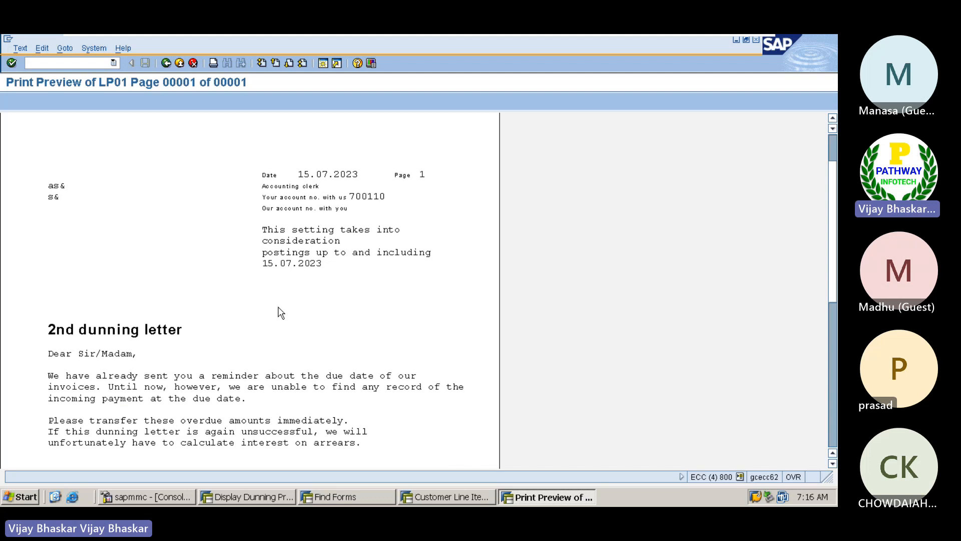
scroll(278, 310, "down", 3)
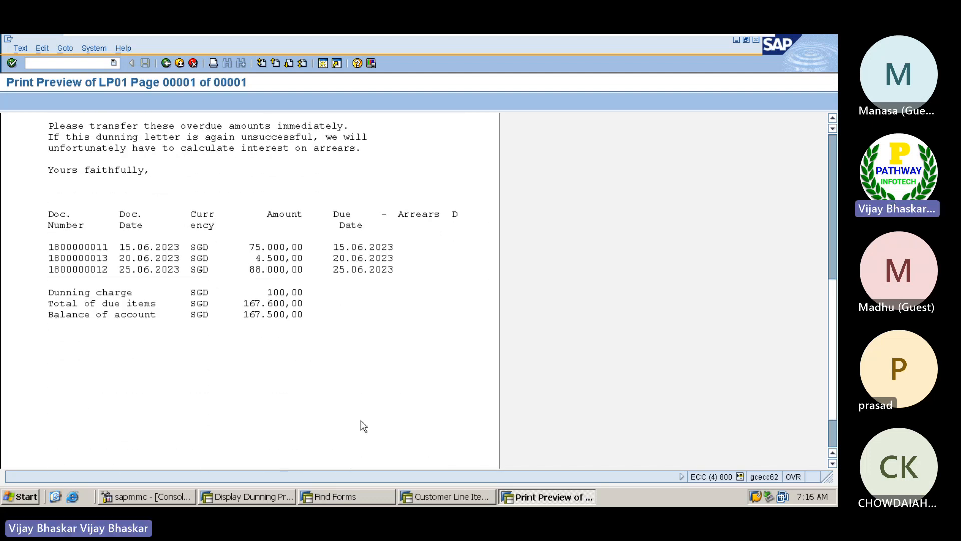
scroll(340, 416, "down", 2)
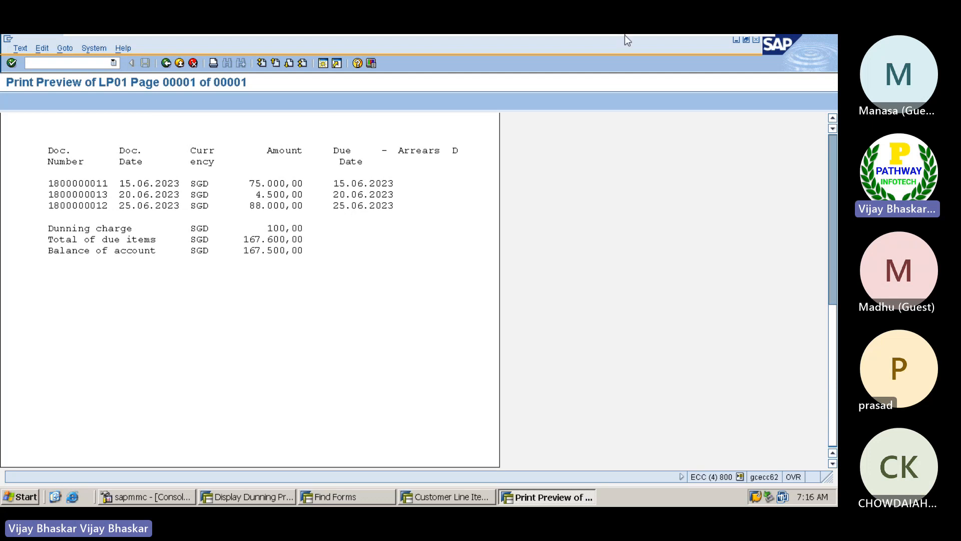
Back in Excel, enter the heading 'To add Header/Footer information in Dunnign notice' in A1407
left_click(727, 44)
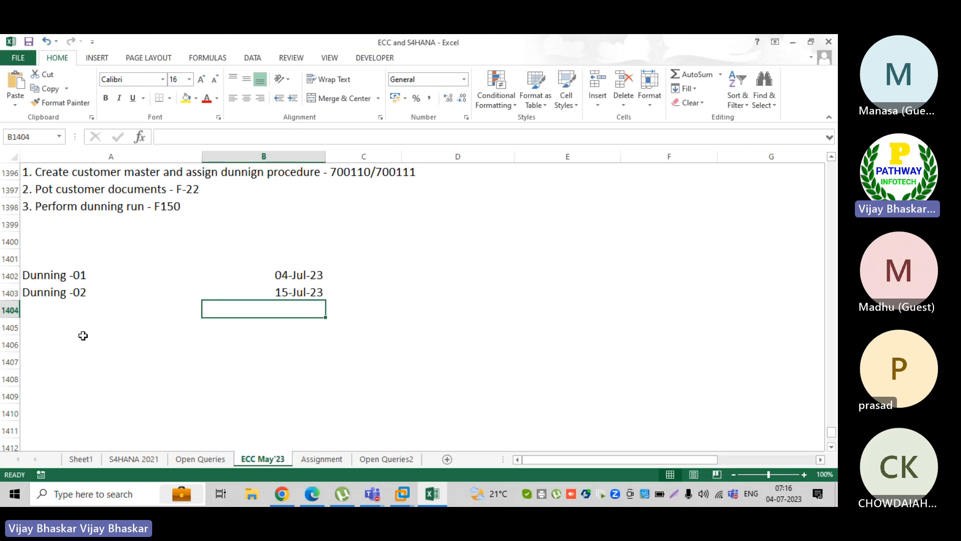
scroll(75, 335, "down", 3)
left_click(128, 221)
scroll(127, 221, "down", 1)
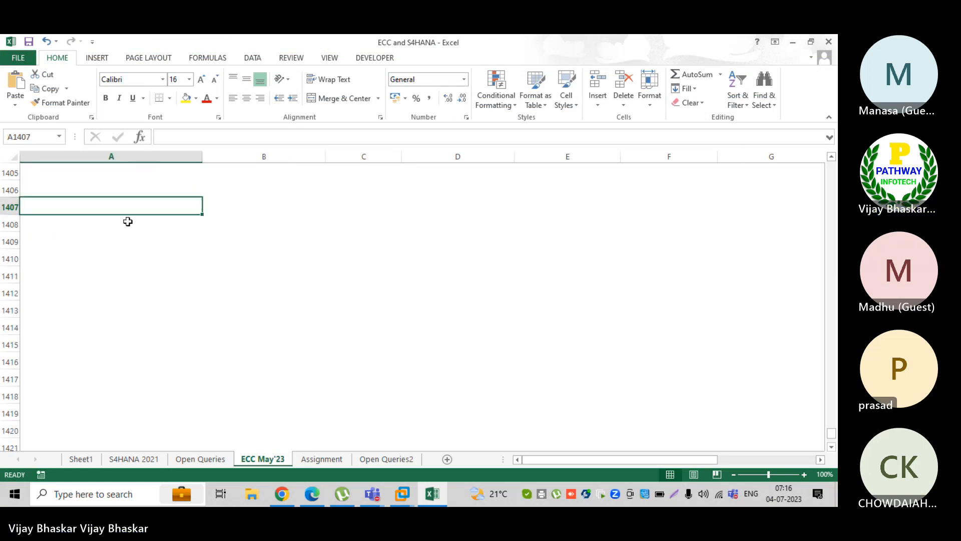
type("To ")
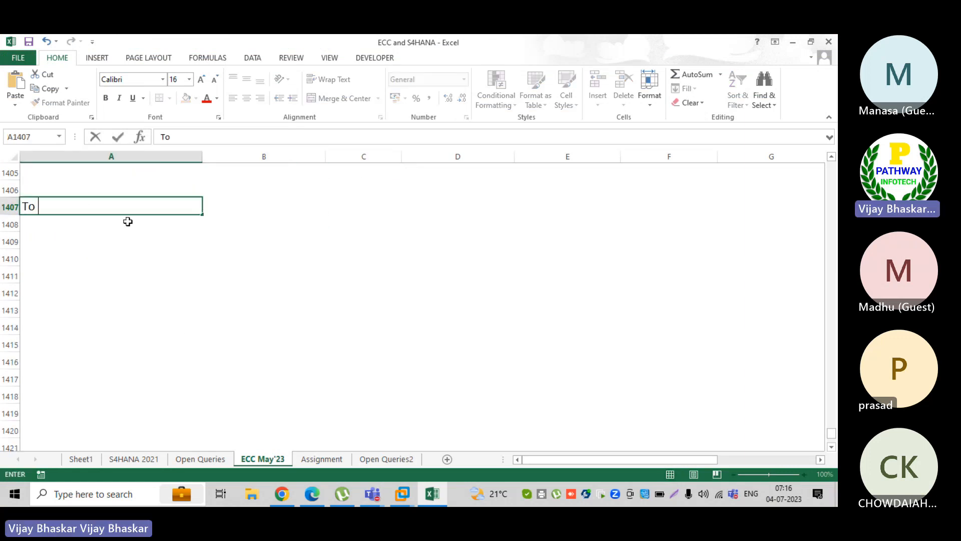
type("add")
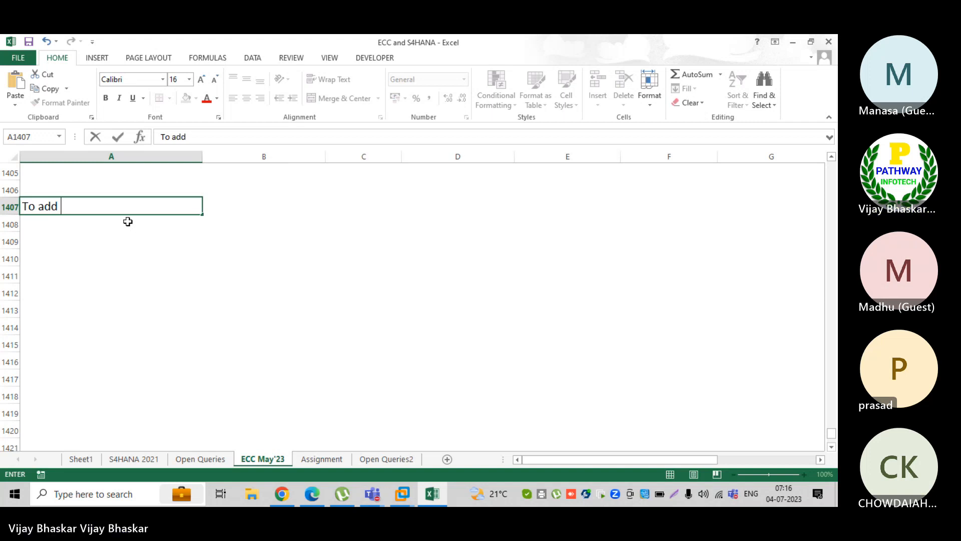
type(" Header")
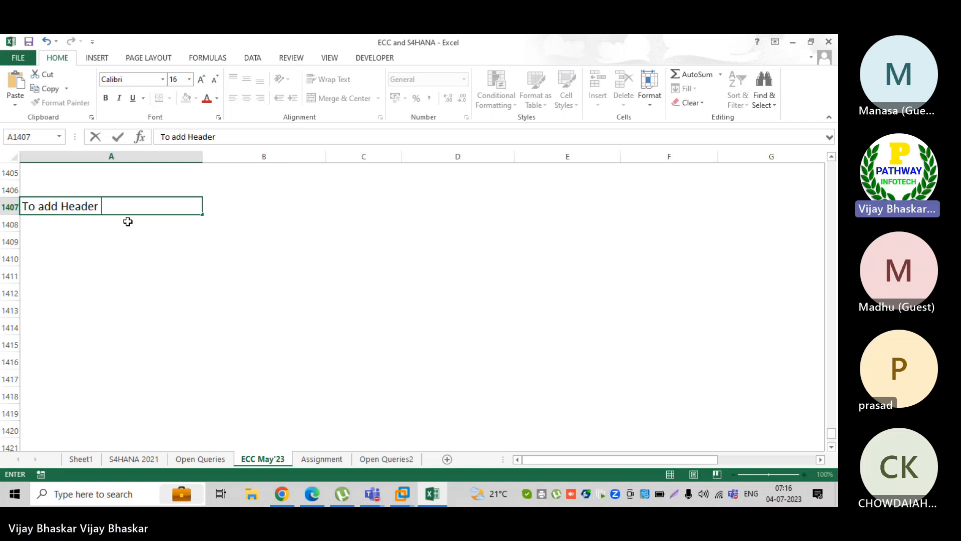
key("BackSpace")
type("/Foop")
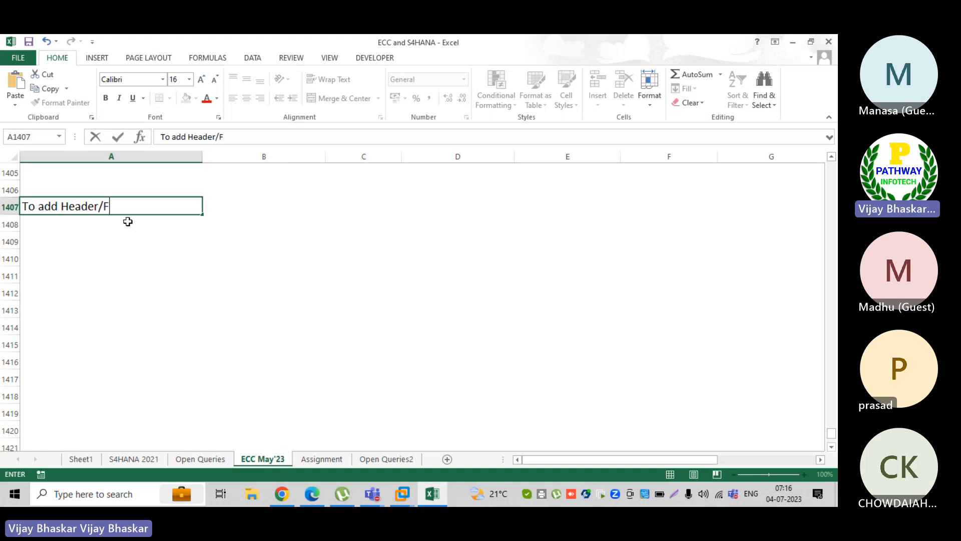
key("BackSpace")
key("BackSpace")
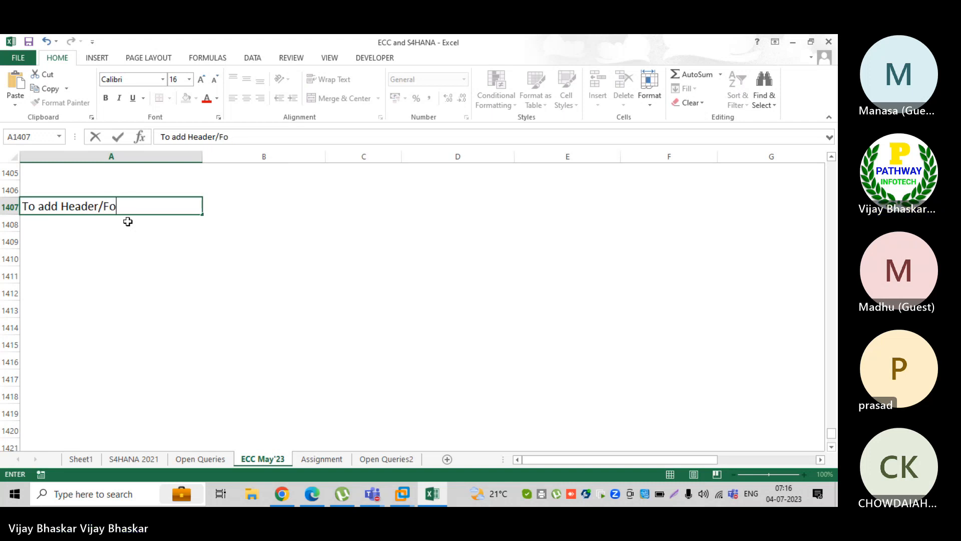
type("oter in")
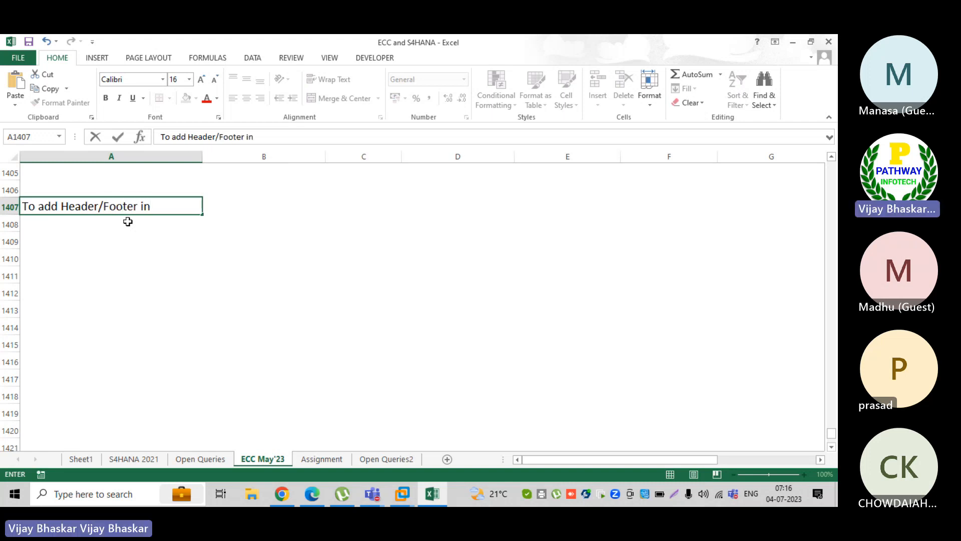
type("formation in")
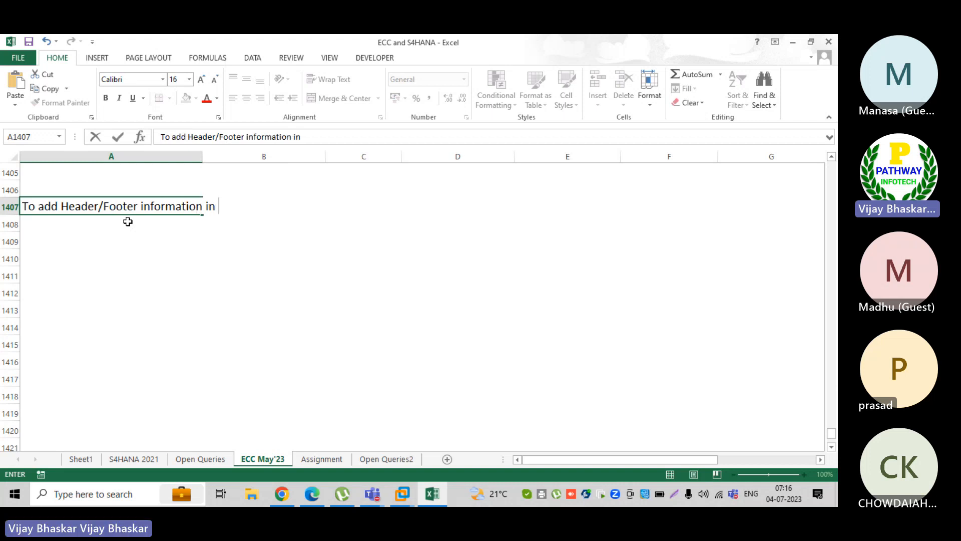
type(" Dunnign not")
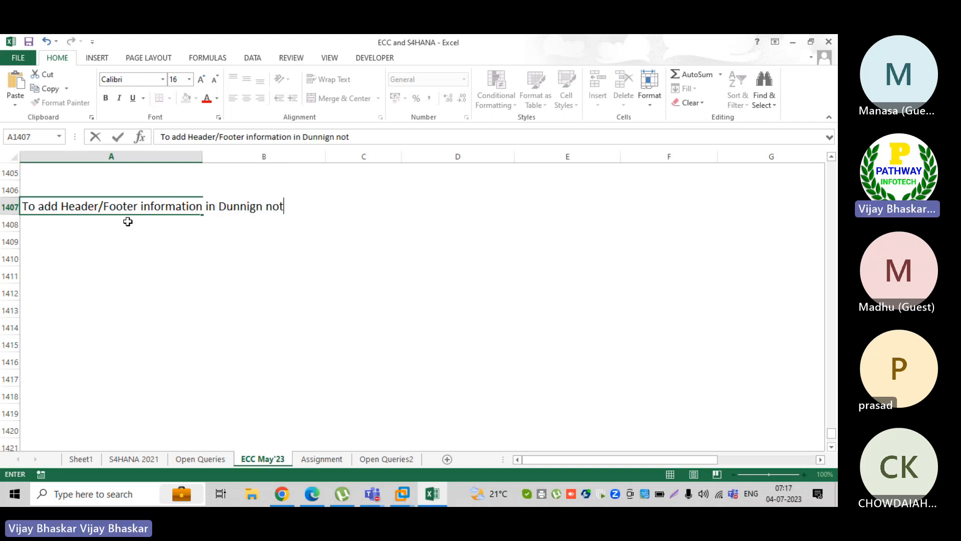
type("ice")
key("Return")
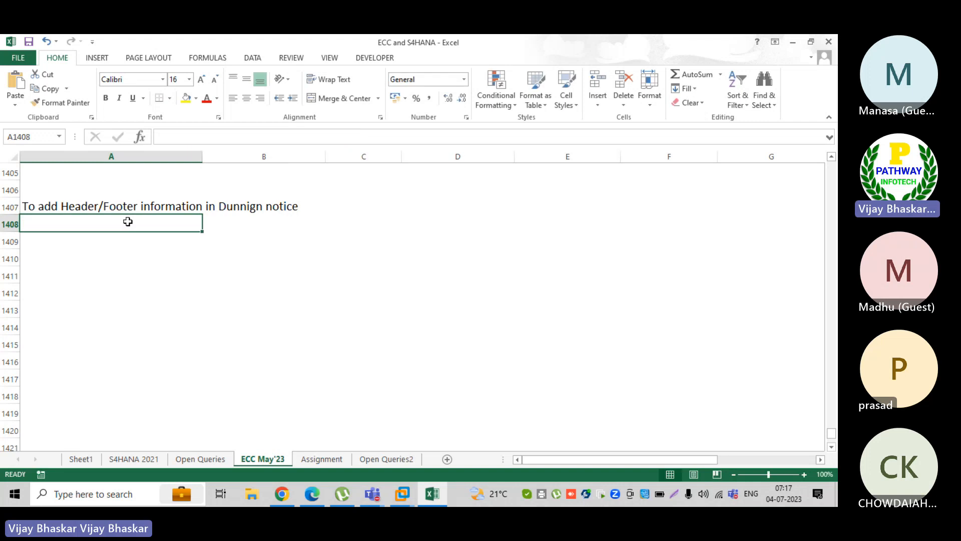
Extend the A1407 heading with ', follow the below steps'
left_click(24, 203)
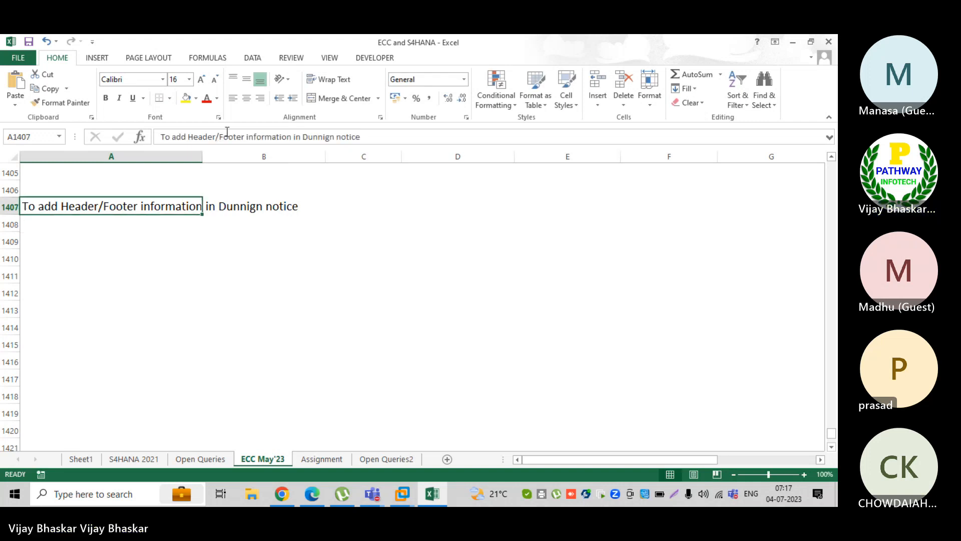
left_click(371, 135)
type(".")
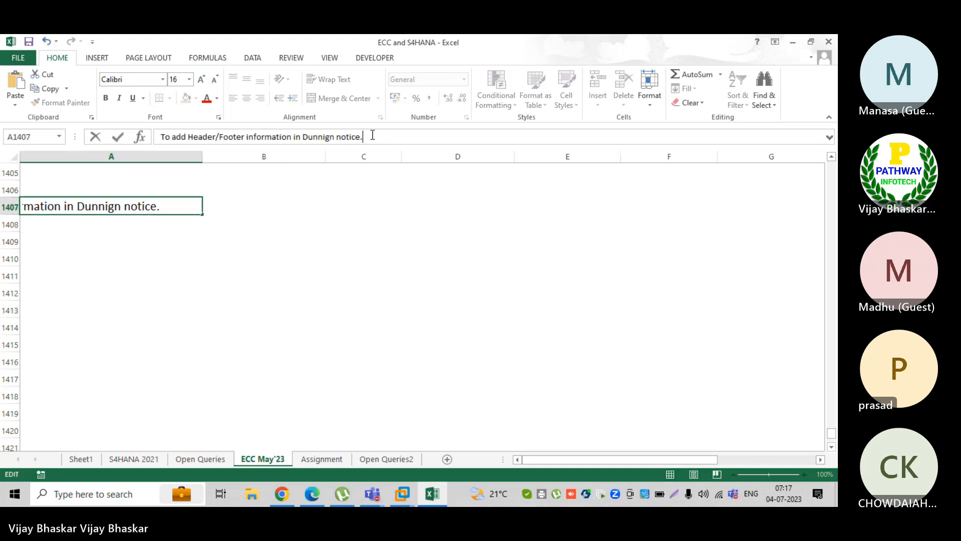
key("BackSpace")
type(", follow the ")
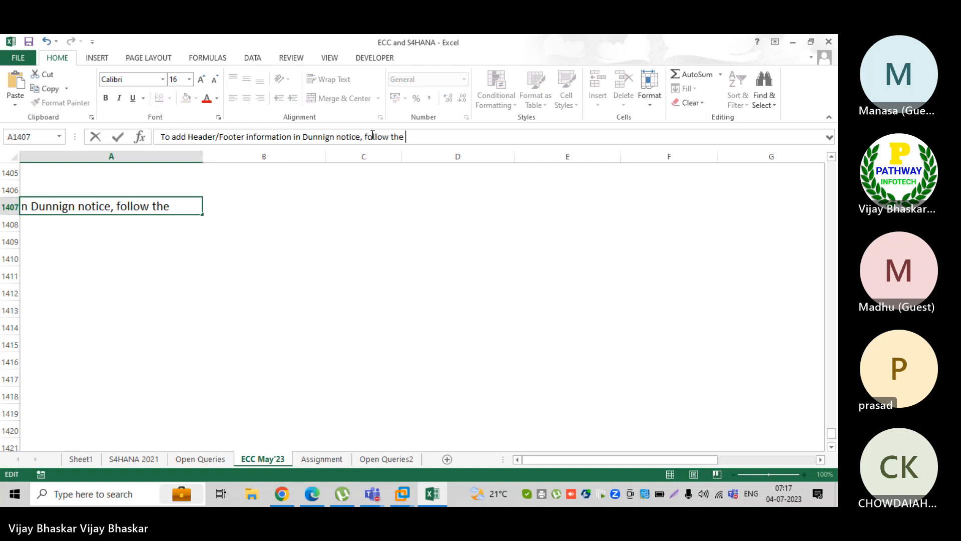
type("below steps")
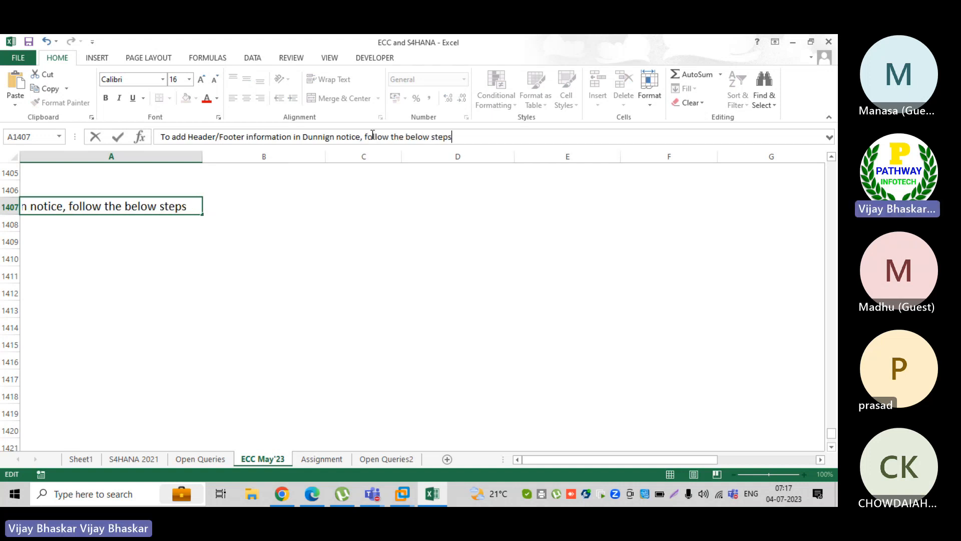
key("Return")
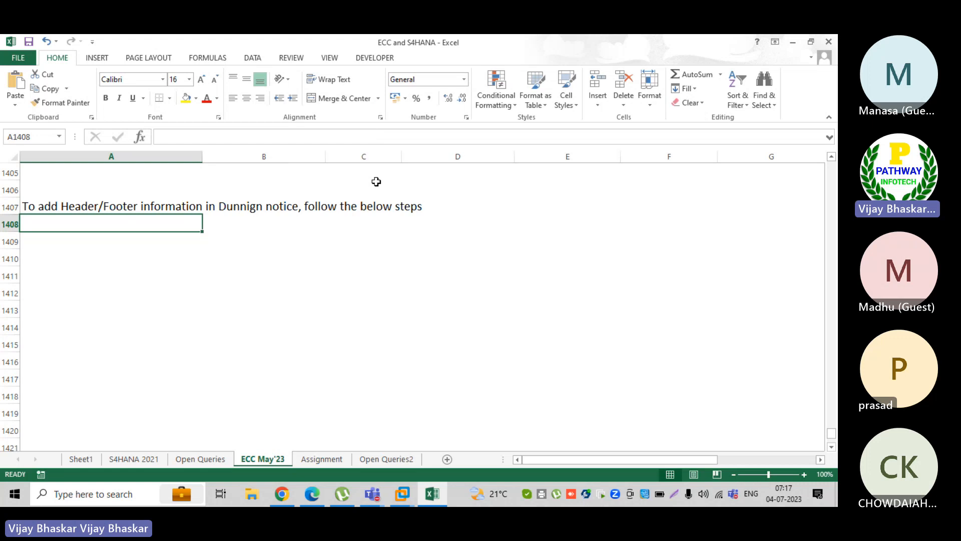
Enter step 1 'Go to T. code SO10' in A1408
type("1.")
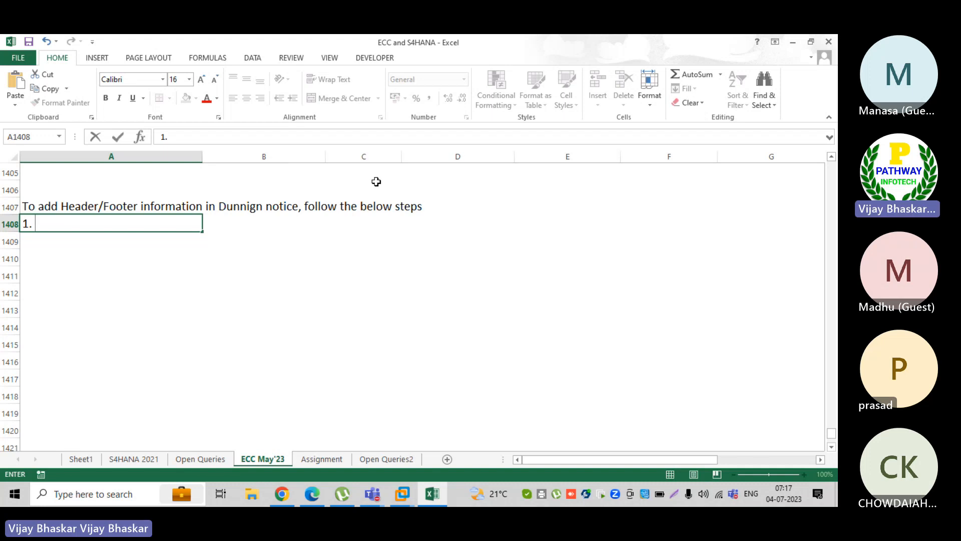
type("Go to ")
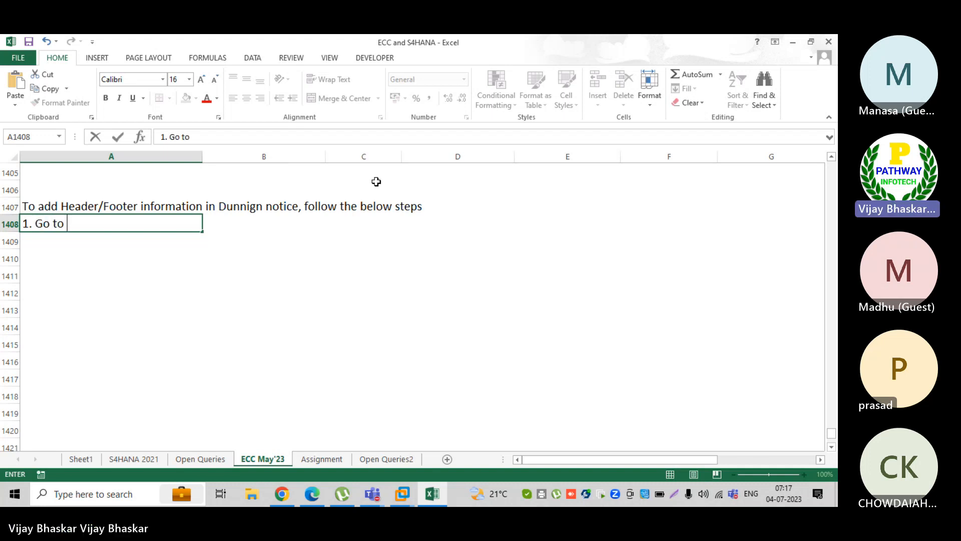
type("T. c")
type("ode ")
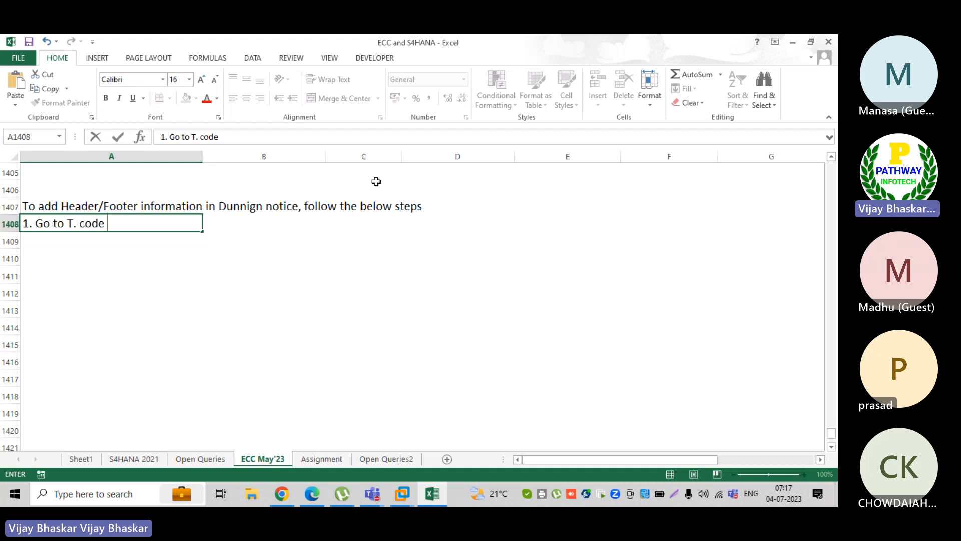
type("SO10")
key("Return")
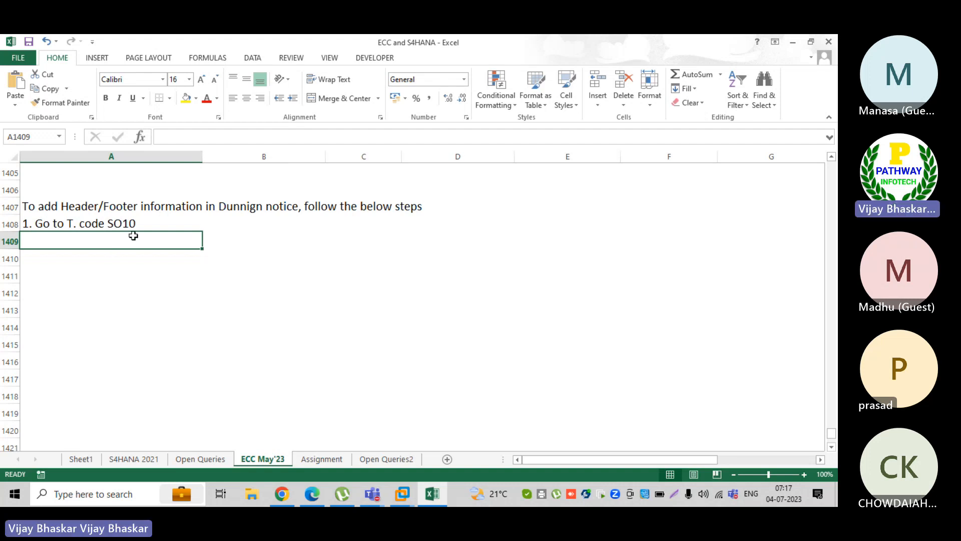
Extend step 1 with 'and define the header/footer texts' and start typing step 2
type("2.")
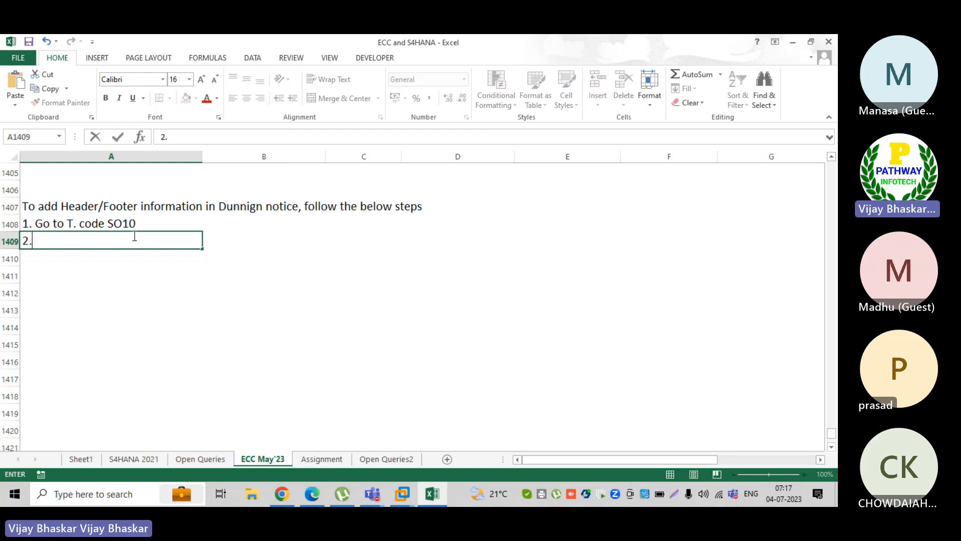
double_click(141, 223)
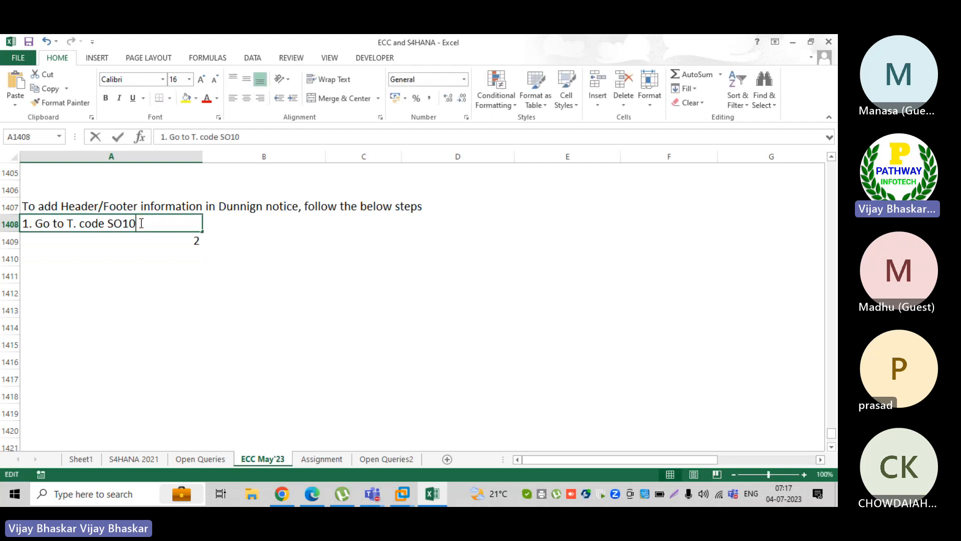
type("and define the ")
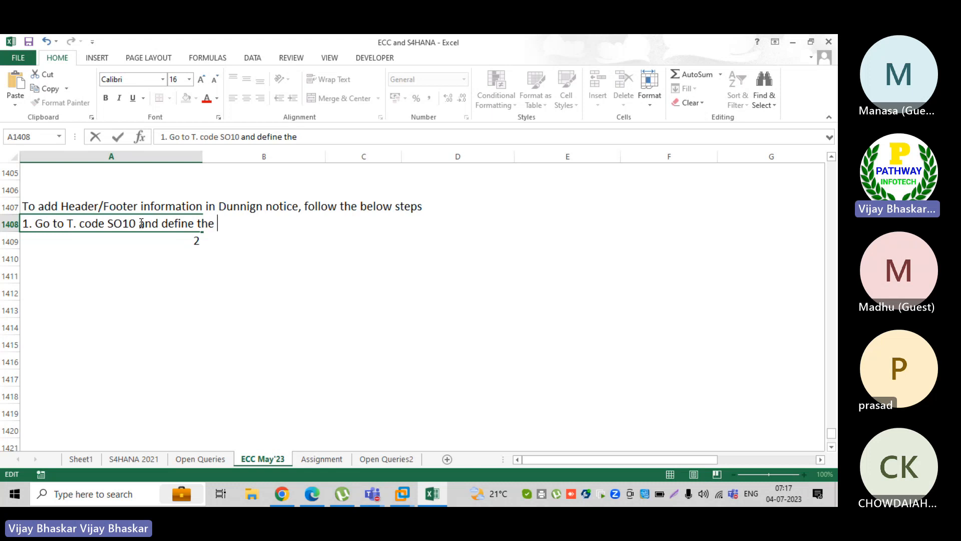
type("heder")
key("BackSpace")
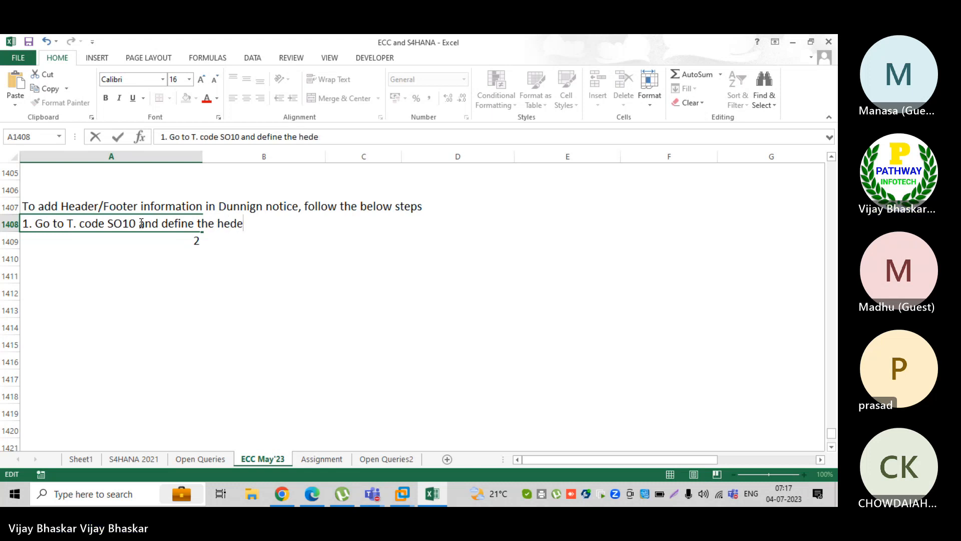
key("BackSpace")
key("BackSpace")
type("ader")
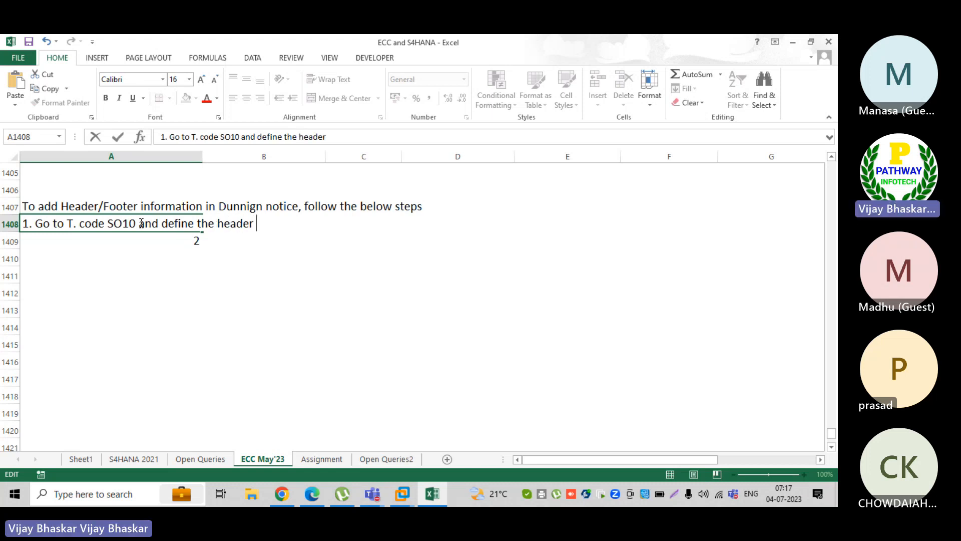
key("BackSpace")
type("/foot")
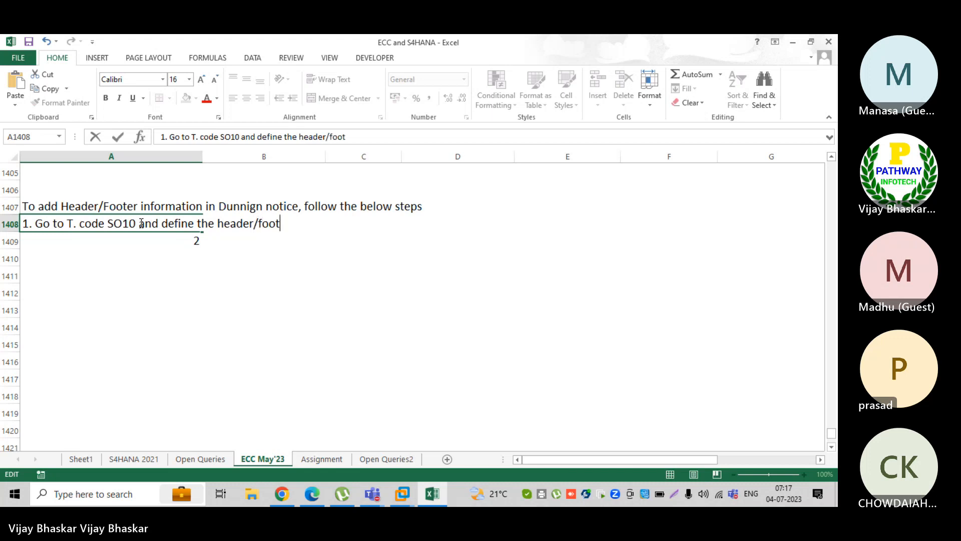
type("er tex")
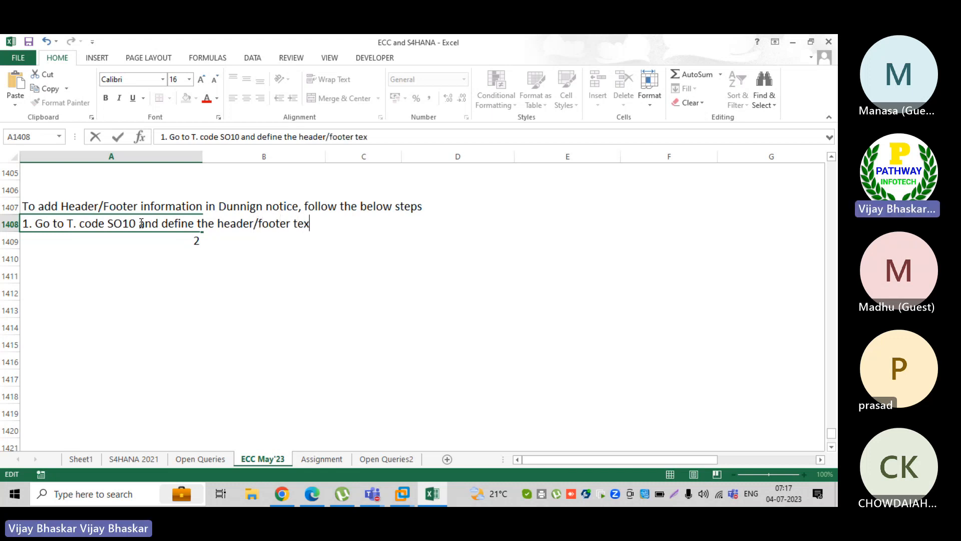
type("ts and")
key("BackSpace")
key("BackSpace")
key("BackSpace")
key("BackSpace")
key("Return")
type("2.")
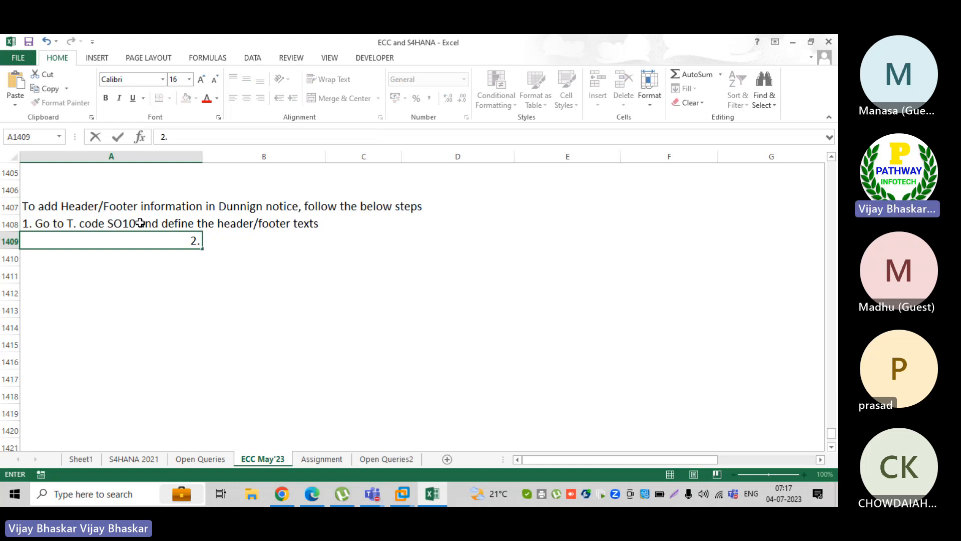
type(" Go t")
Write step 2: T. code S_ALR_87001305, assign the dunning heder/footer texts to company code
key("BackSpace")
type("T.")
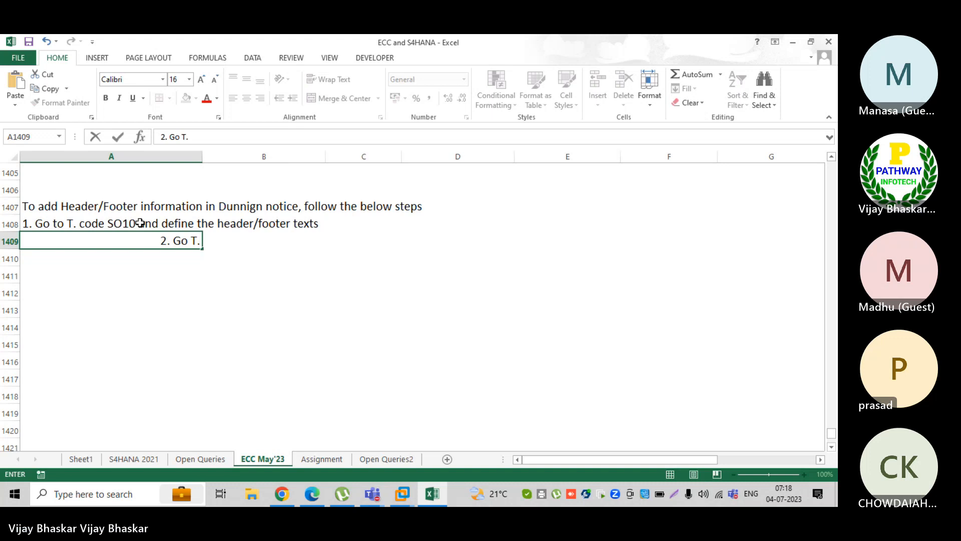
type(" code")
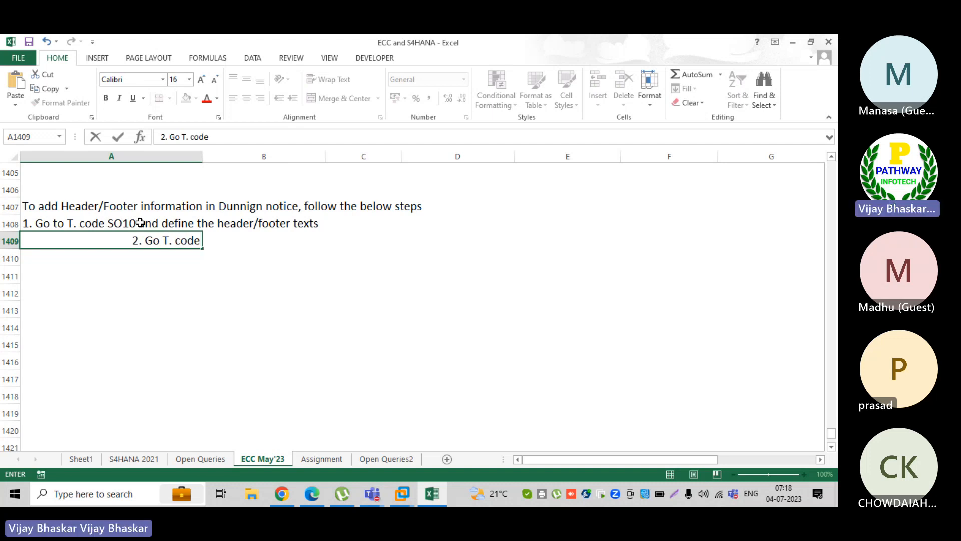
type(" -")
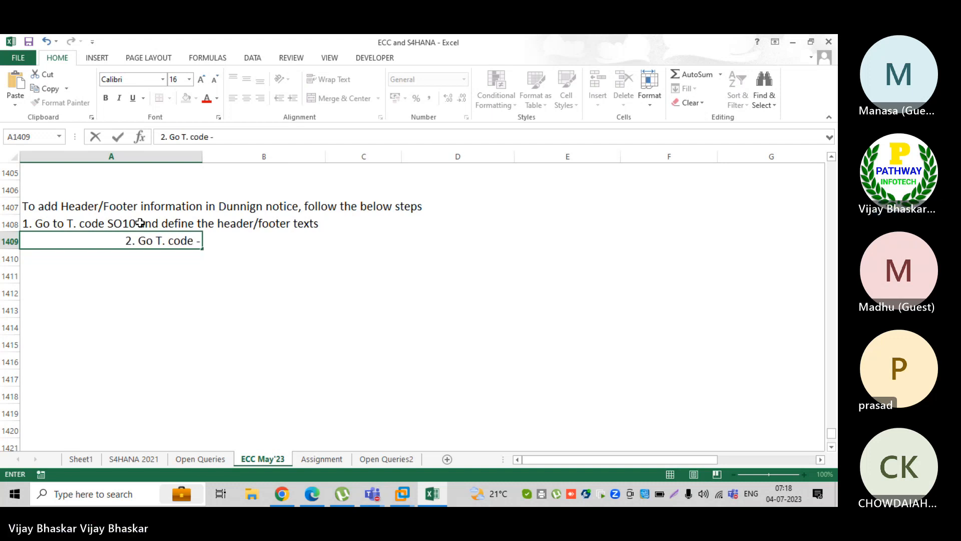
type(" S_AL")
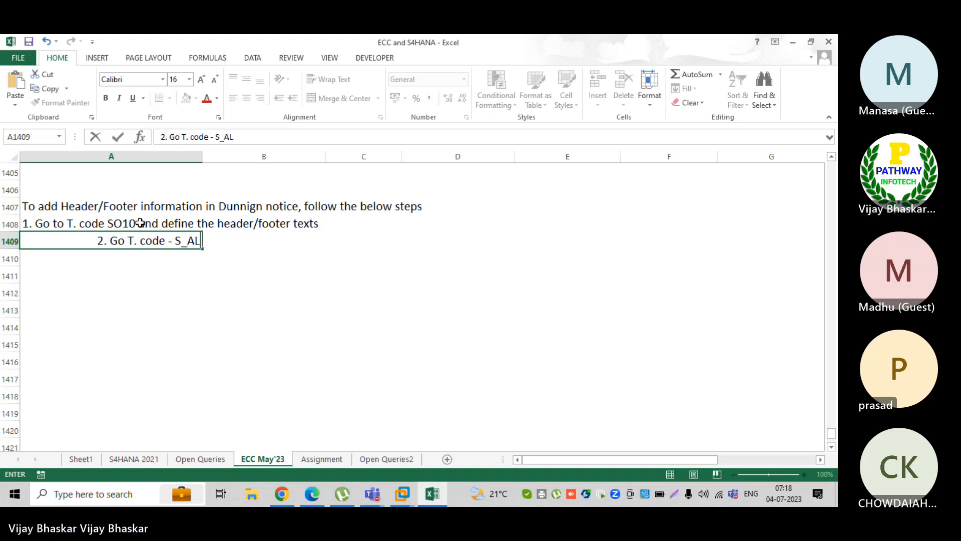
type("R_")
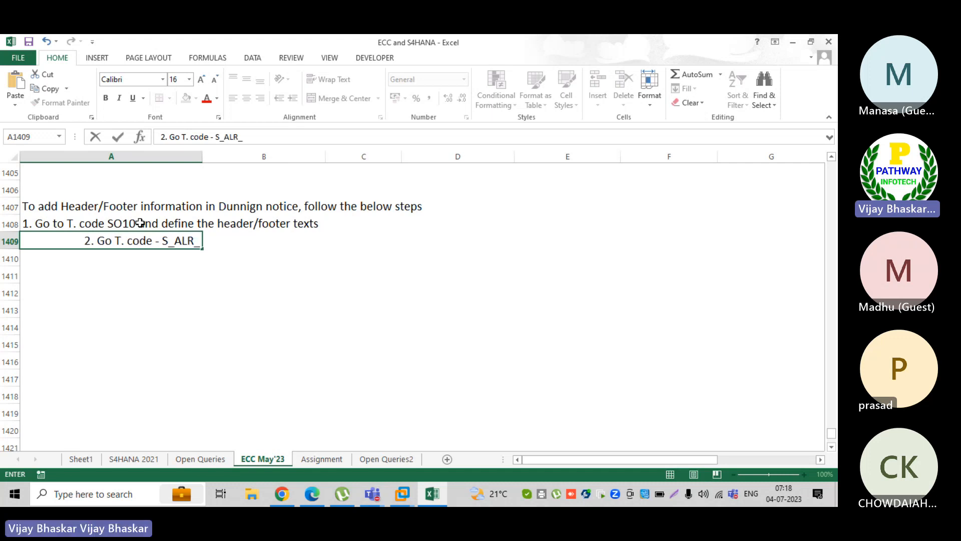
type("87")
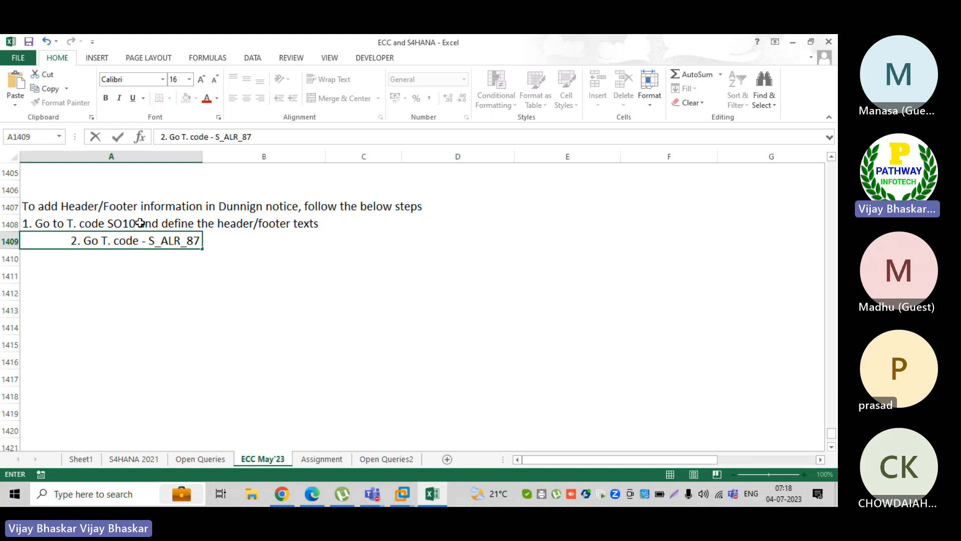
type("001")
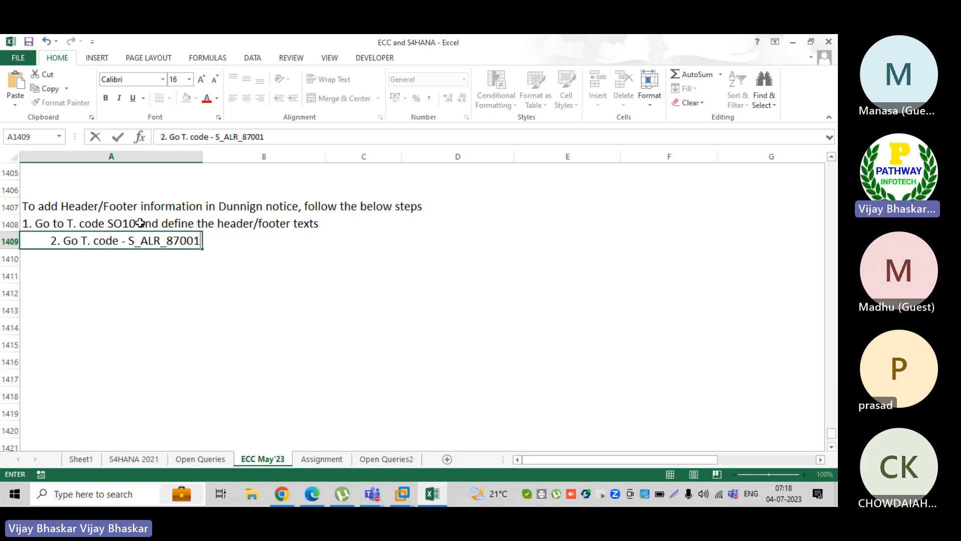
type("305 and as")
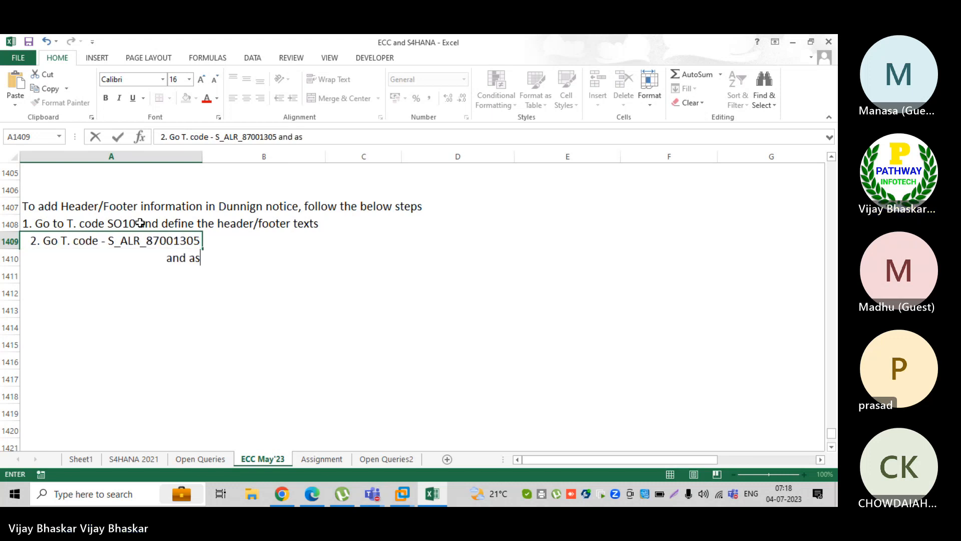
type("sign th")
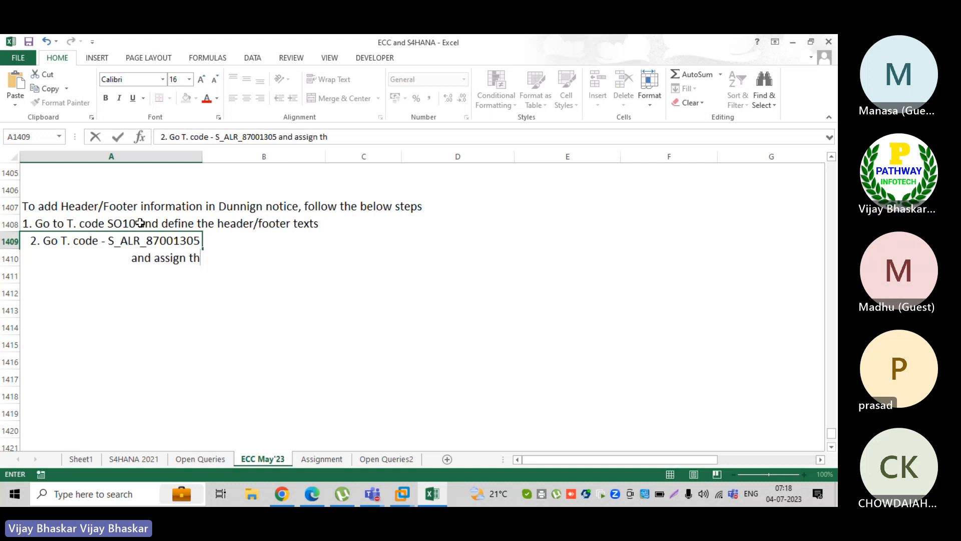
type("e dunning")
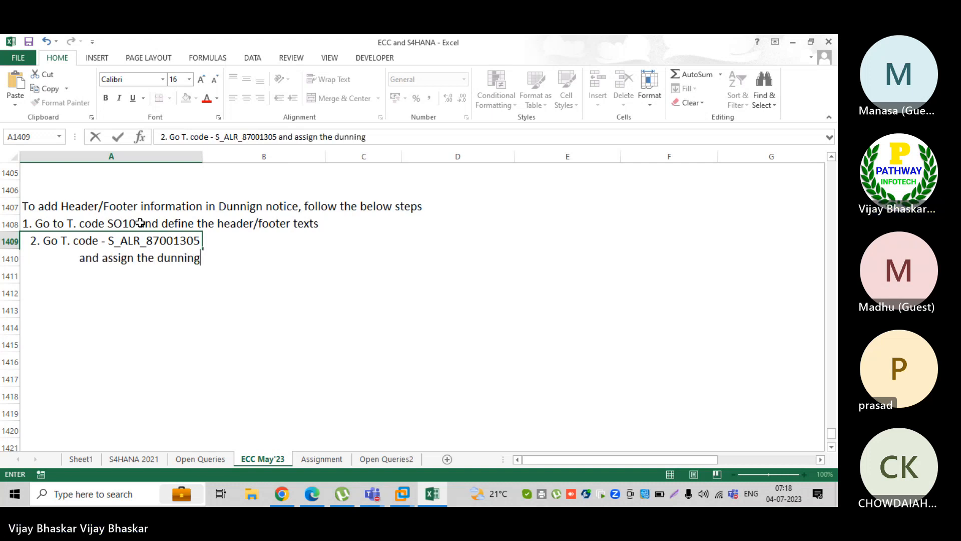
type(" texts to")
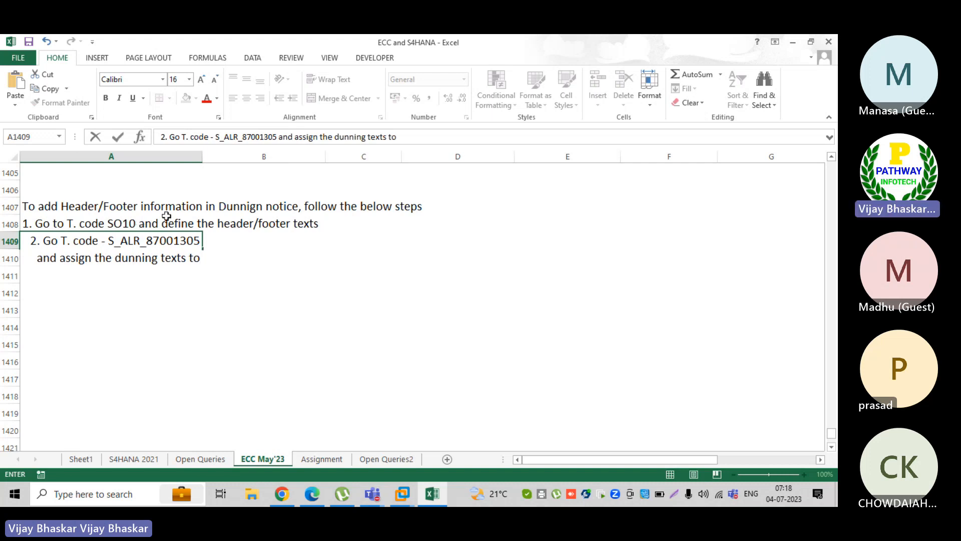
left_click(162, 258)
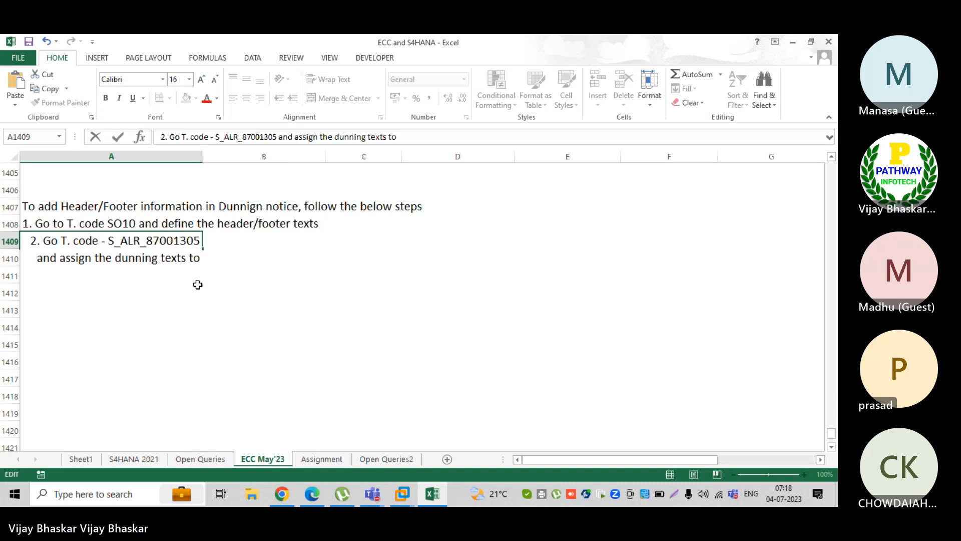
type("heder/")
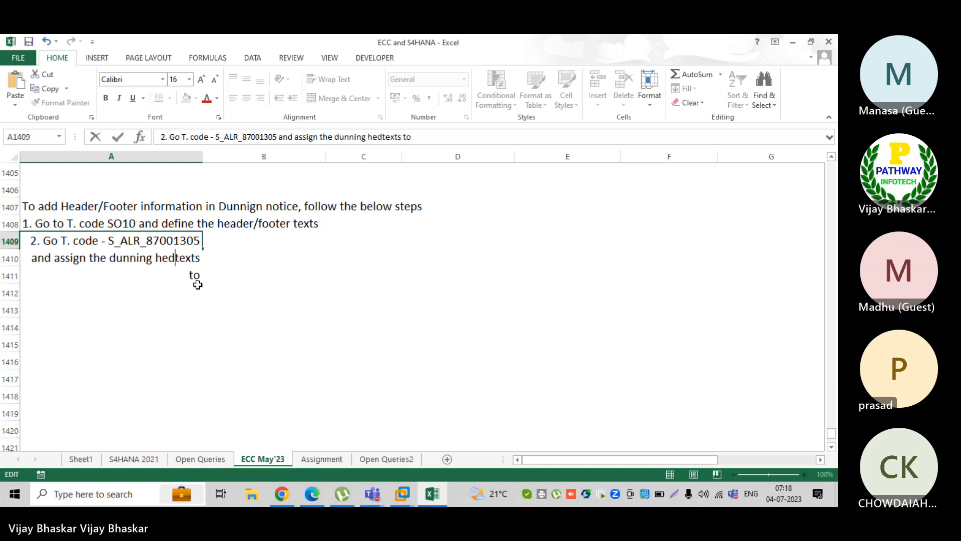
type("footer")
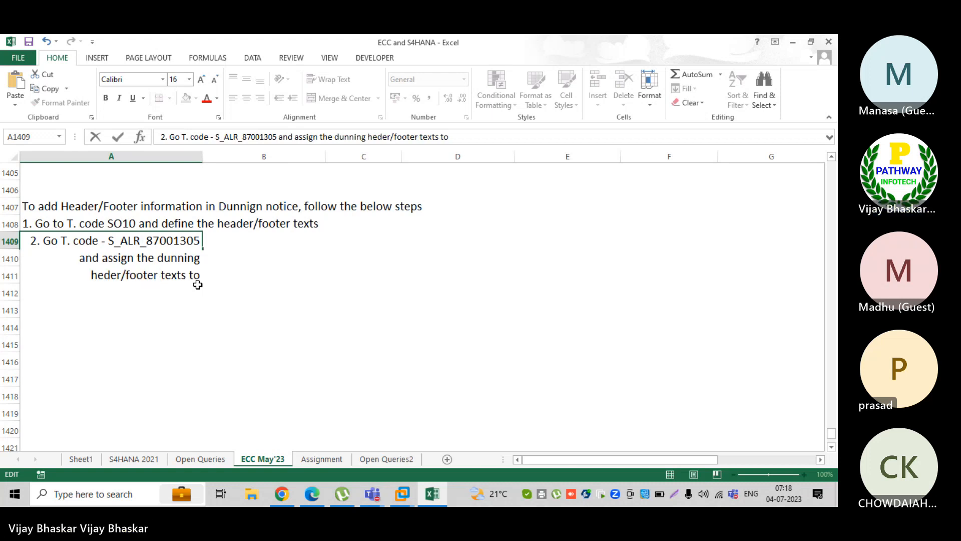
left_click(204, 274)
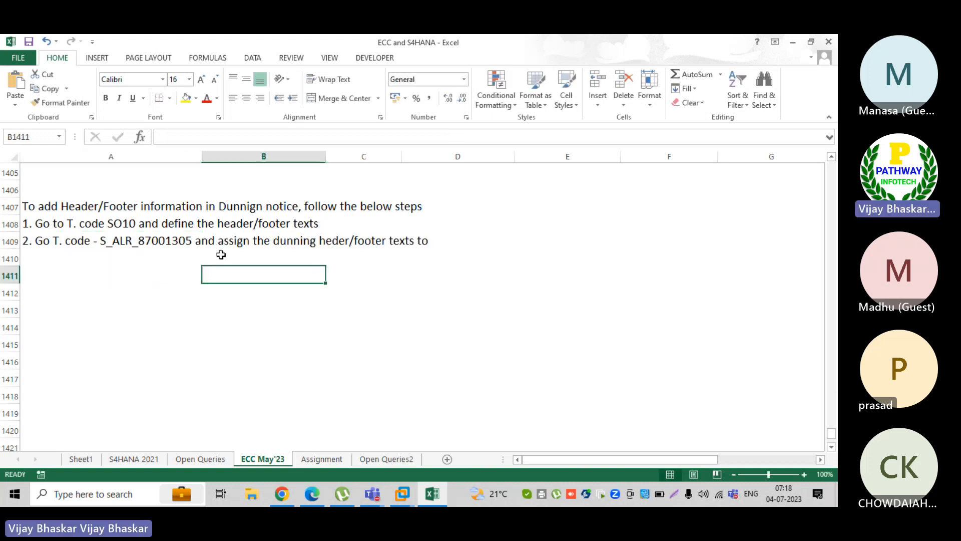
left_click(133, 243)
left_click(473, 134)
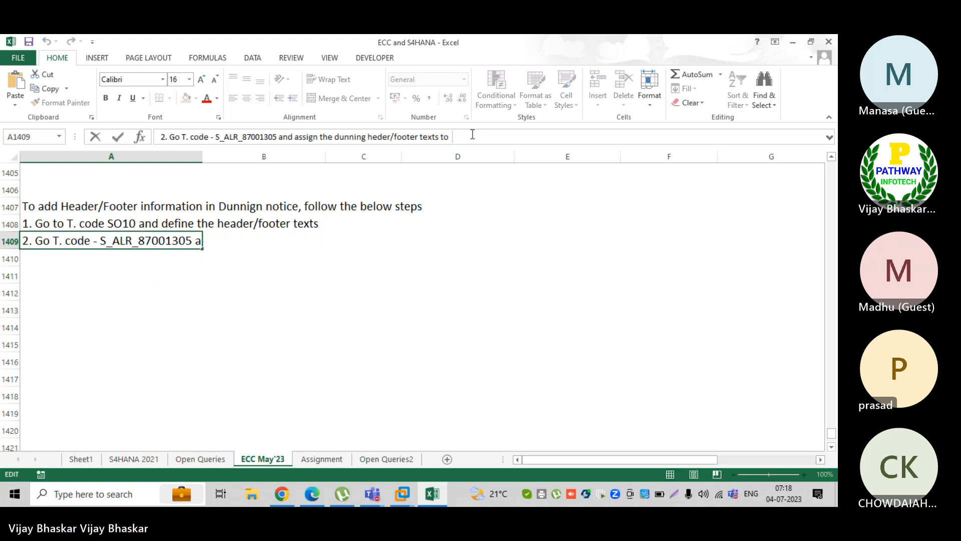
type("compan")
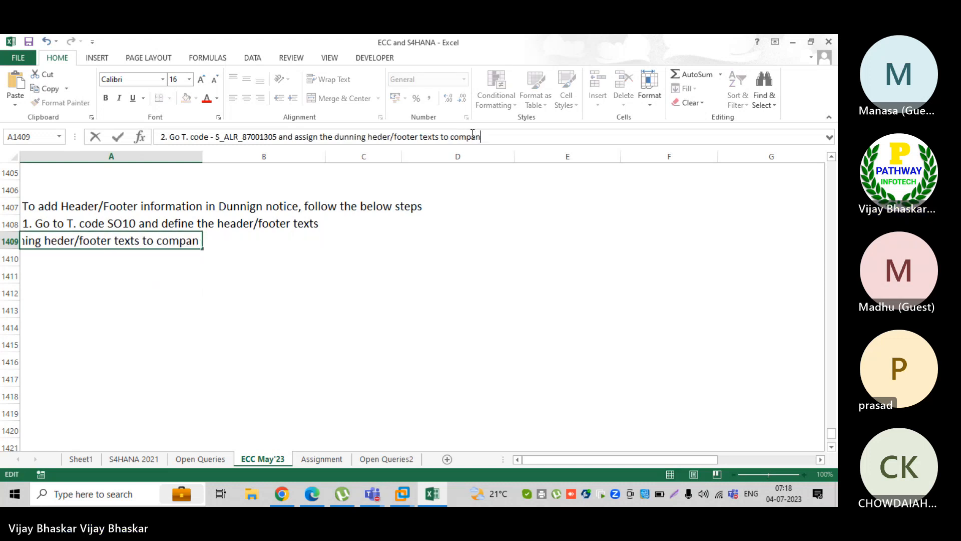
type("y code")
key("Return")
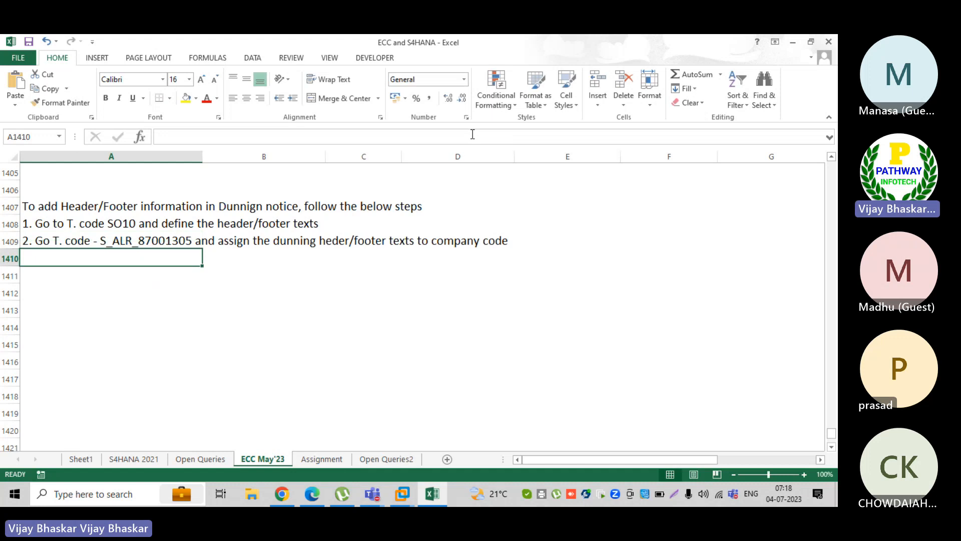
Add step 3 'Diplay the dunning notices in the dunning histoty' and bold the A1407 heading
type("3. D")
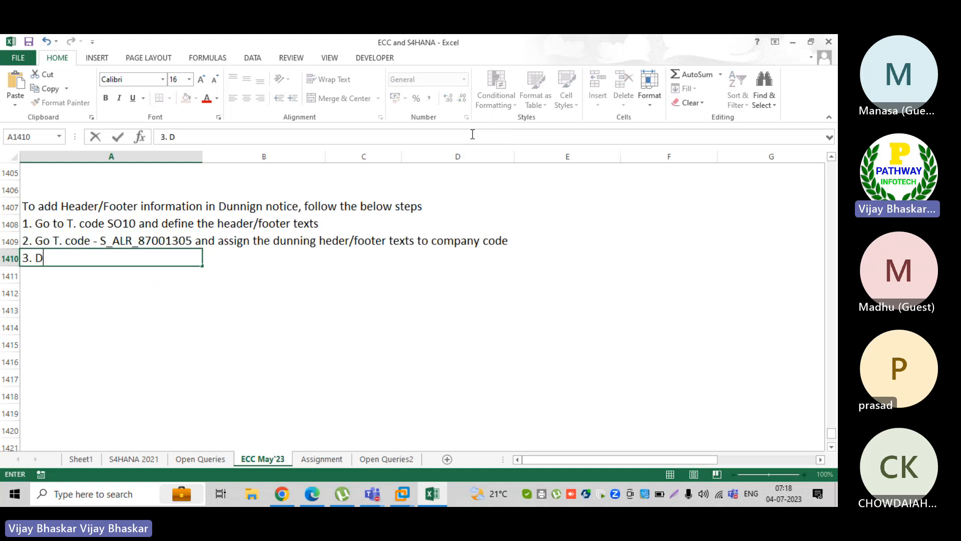
type("iplay the d")
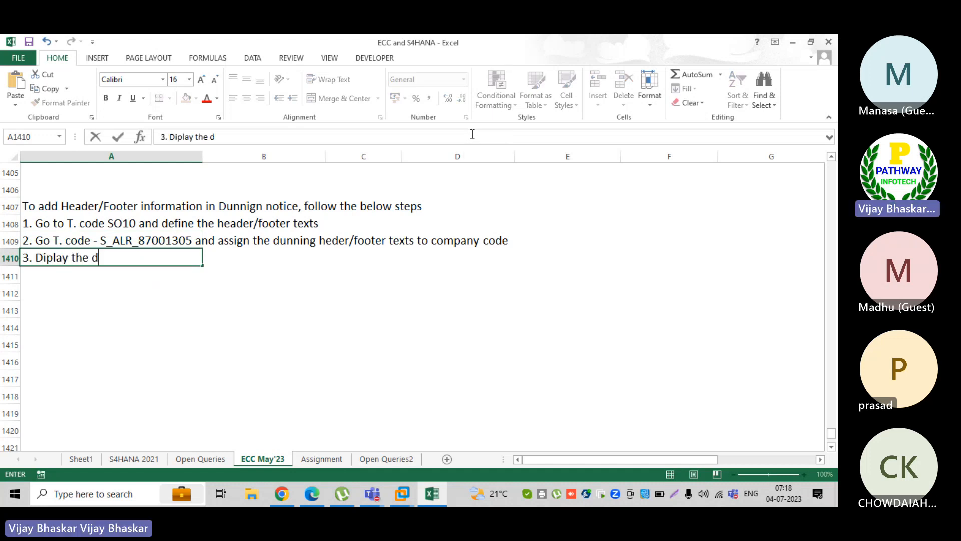
type("unning notice")
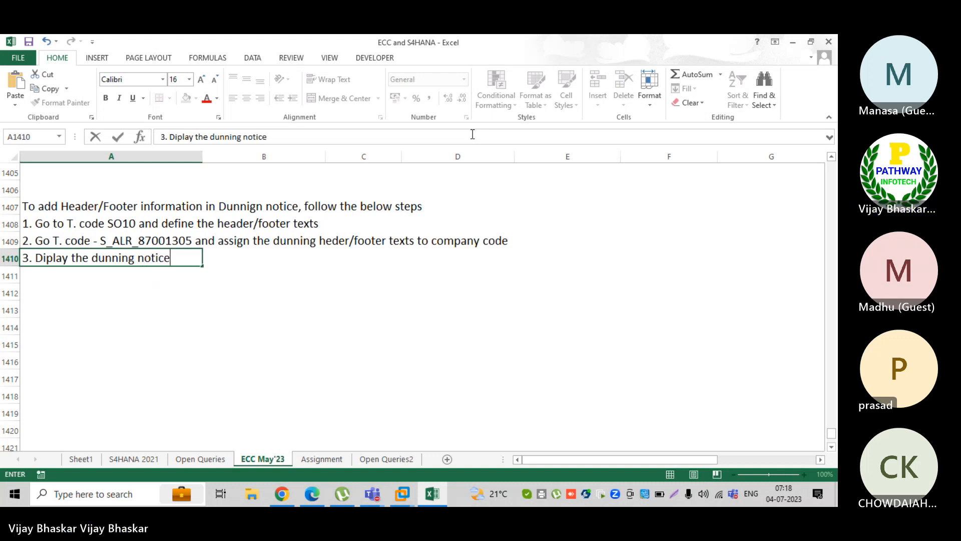
type("s in the")
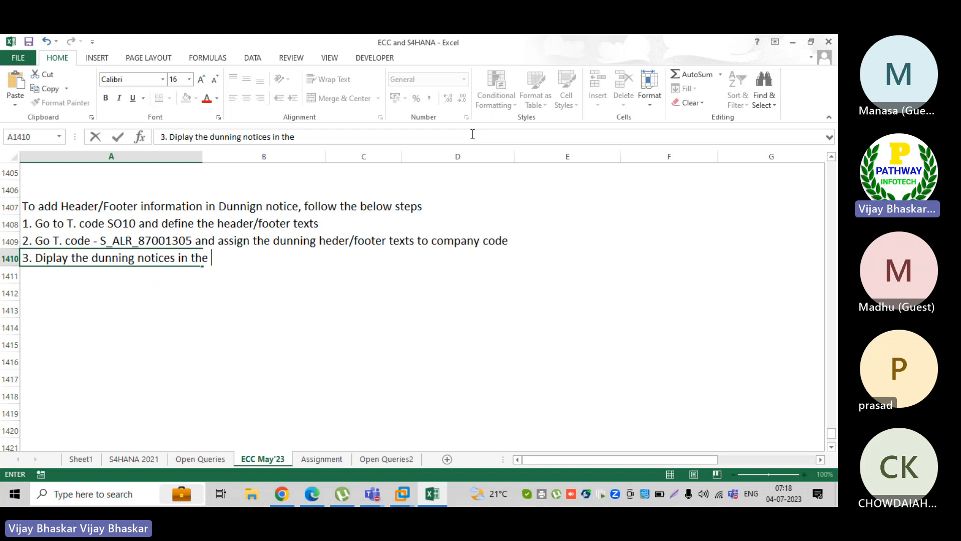
type(" du")
key("BackSpace")
key("BackSpace")
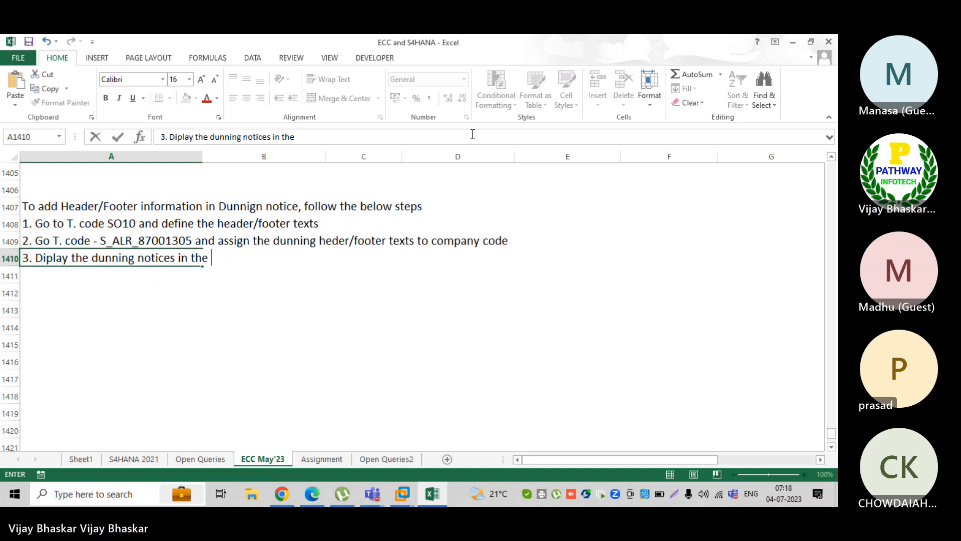
type("dunning ")
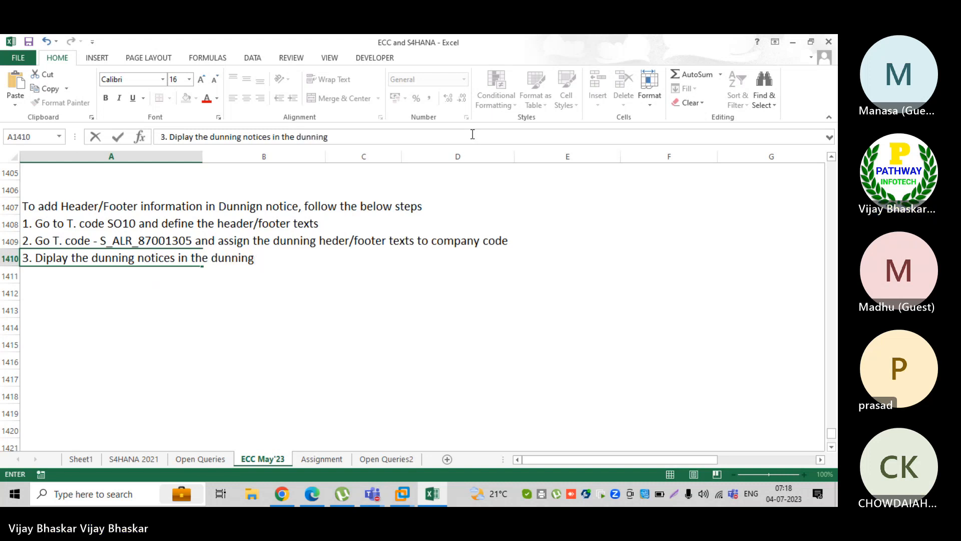
type("histoty")
key("Return")
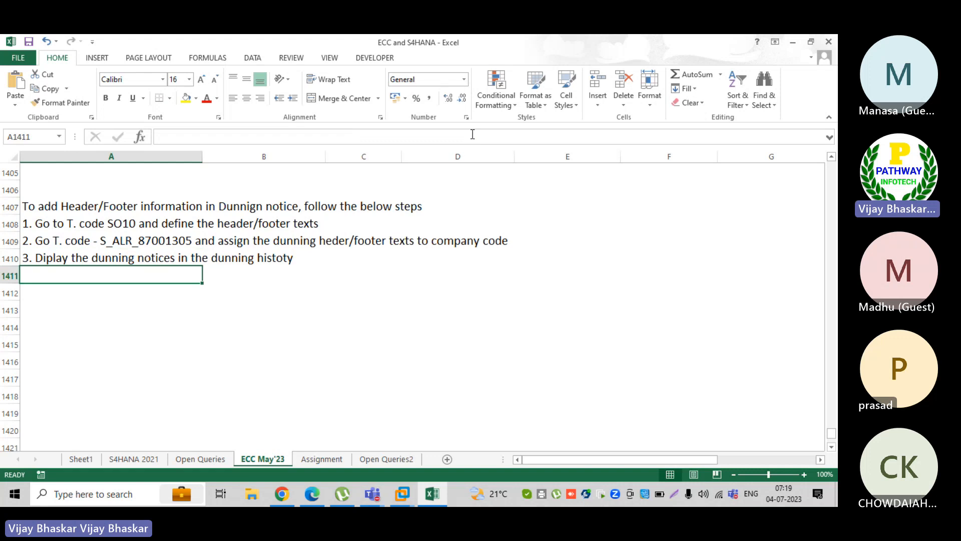
left_click(39, 205)
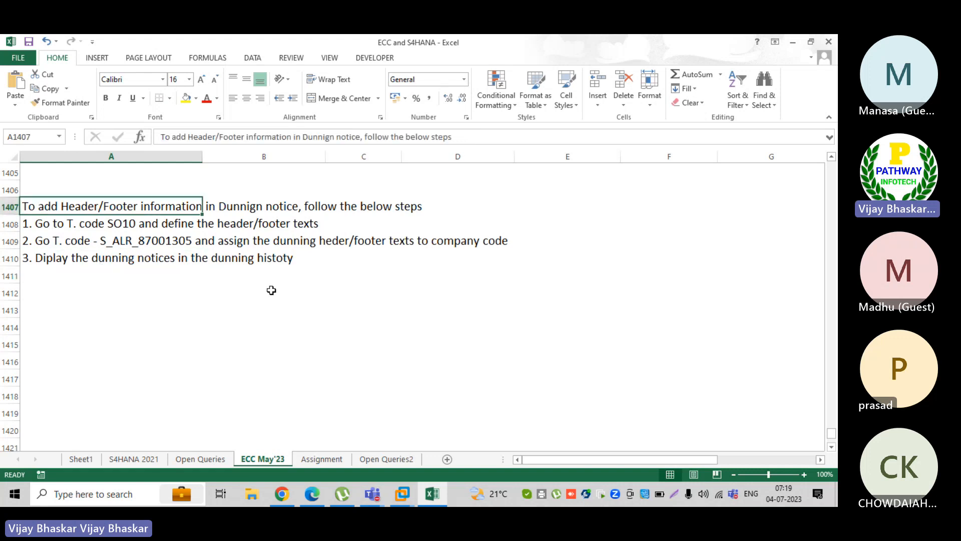
key("ctrl+b")
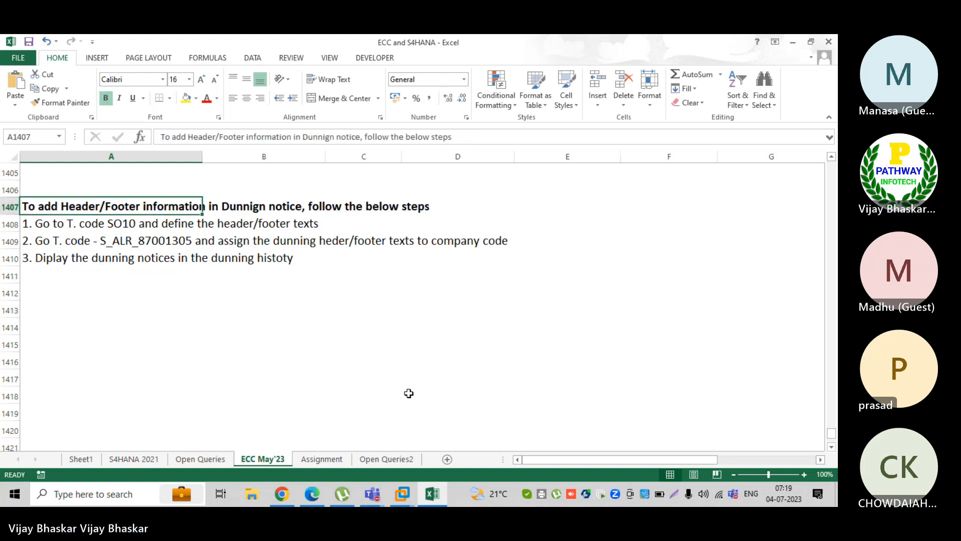
Bring back the dunning letter preview, scroll to its top, then switch to Find Forms
mouse_move(403, 493)
left_click(413, 432)
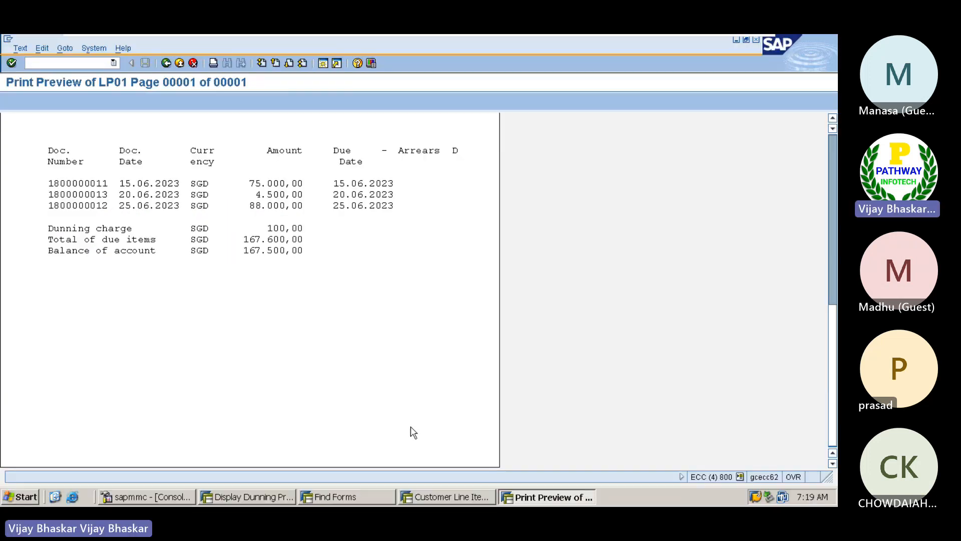
scroll(253, 349, "up", 8)
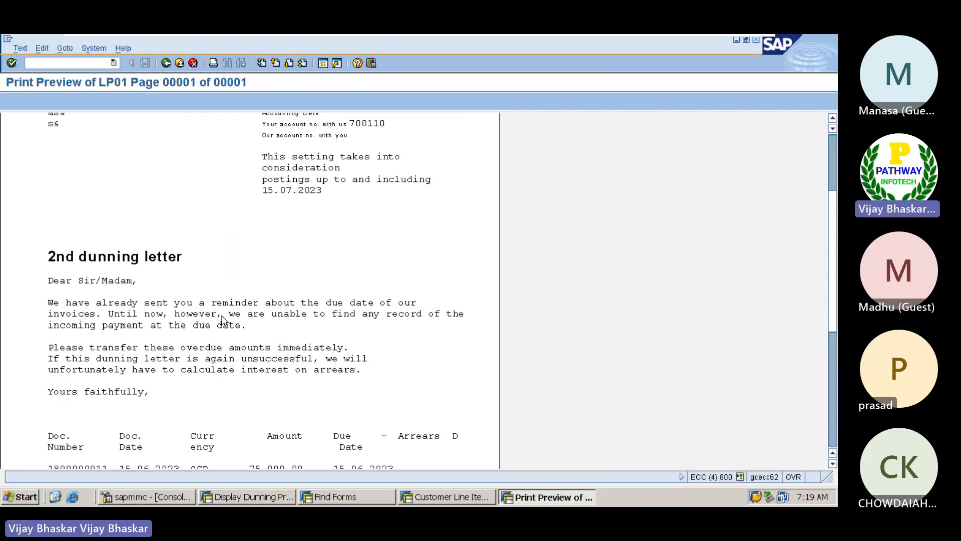
scroll(128, 240, "up", 3)
scroll(131, 240, "up", 2)
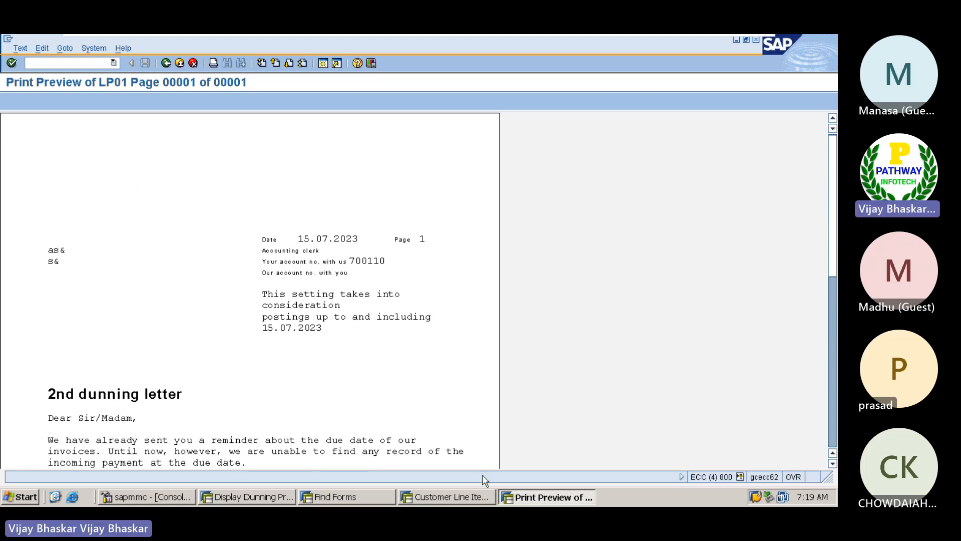
left_click(339, 495)
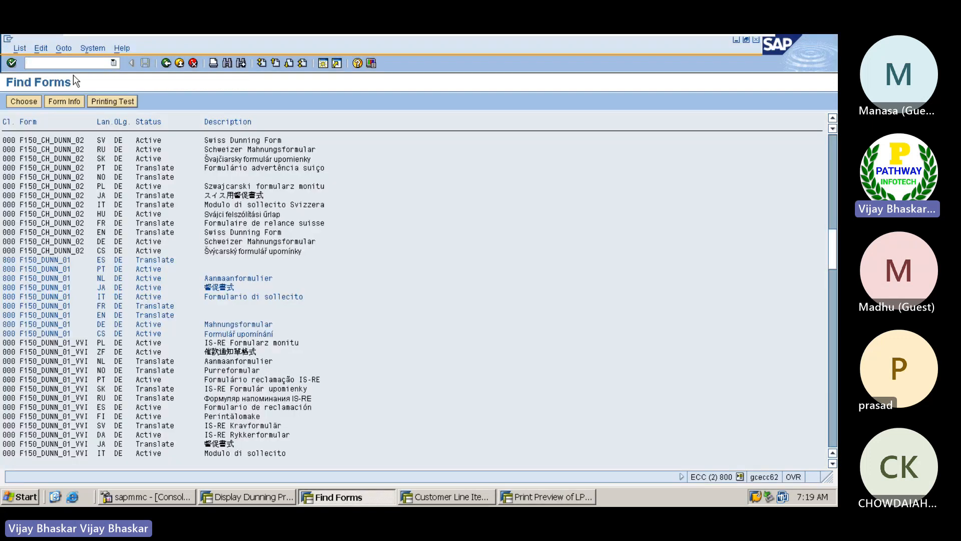
Run /nSo10 and begin entering text name Z_Z0SGHEDER under Text ID ST
left_click(66, 62)
type("/nSo10")
key("Return")
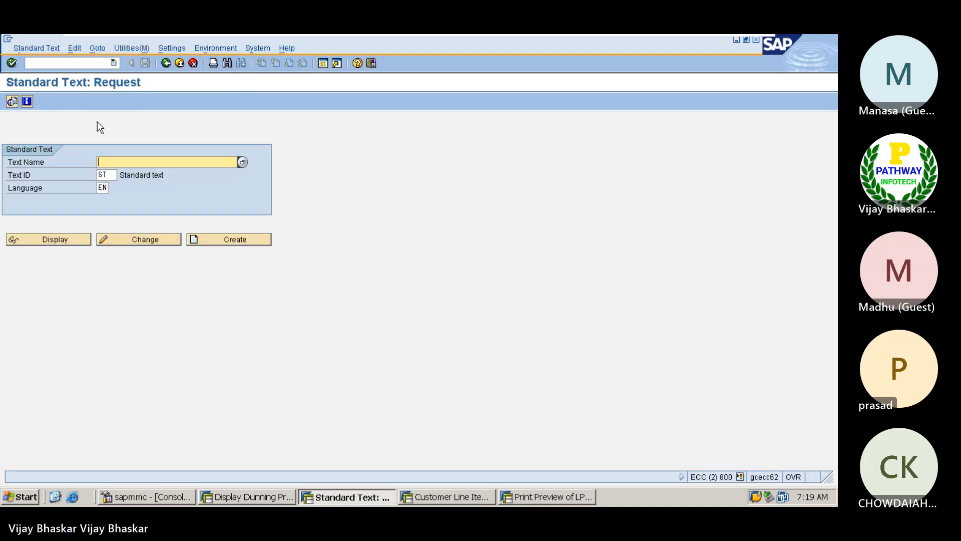
left_click_drag(112, 174, 97, 175)
left_click(97, 175)
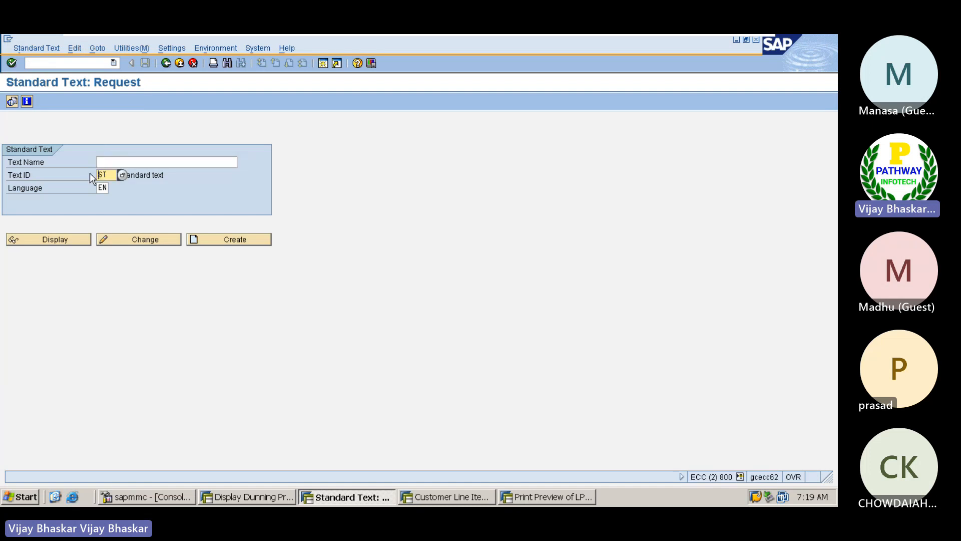
left_click(133, 163)
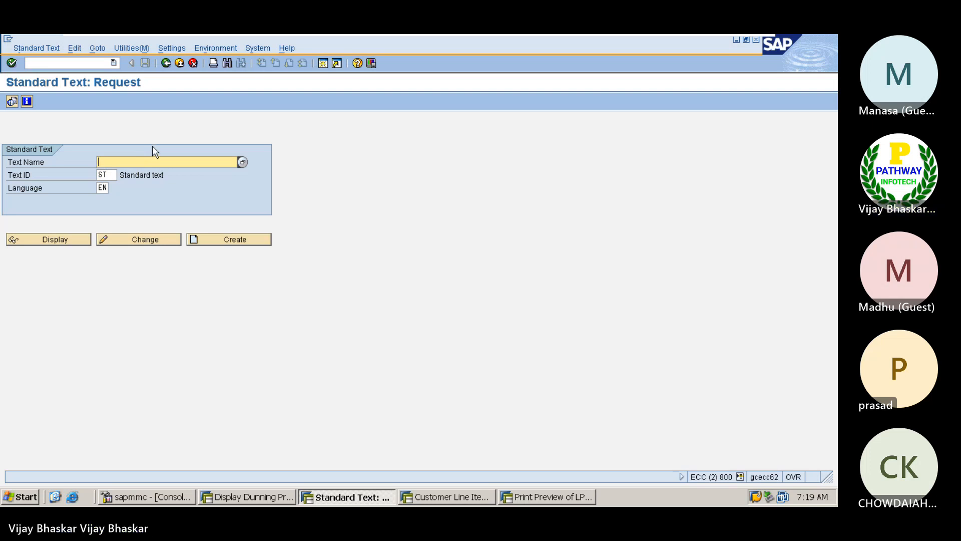
type("Z_Z")
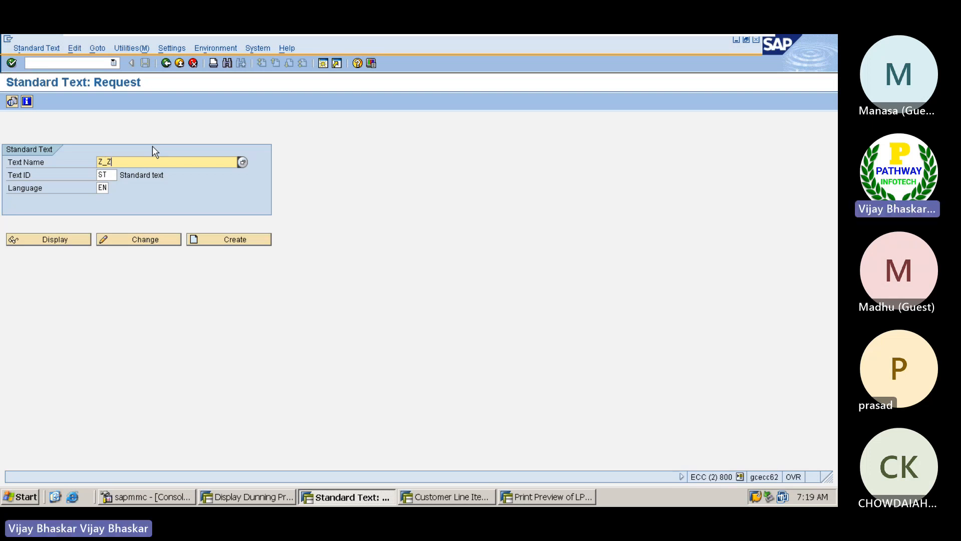
type("0S6")
Create standard text Z_Z0SGHEDER with the line 'DINNING HEADER FOR SAMPLE PRINTOUT'
left_click(229, 242)
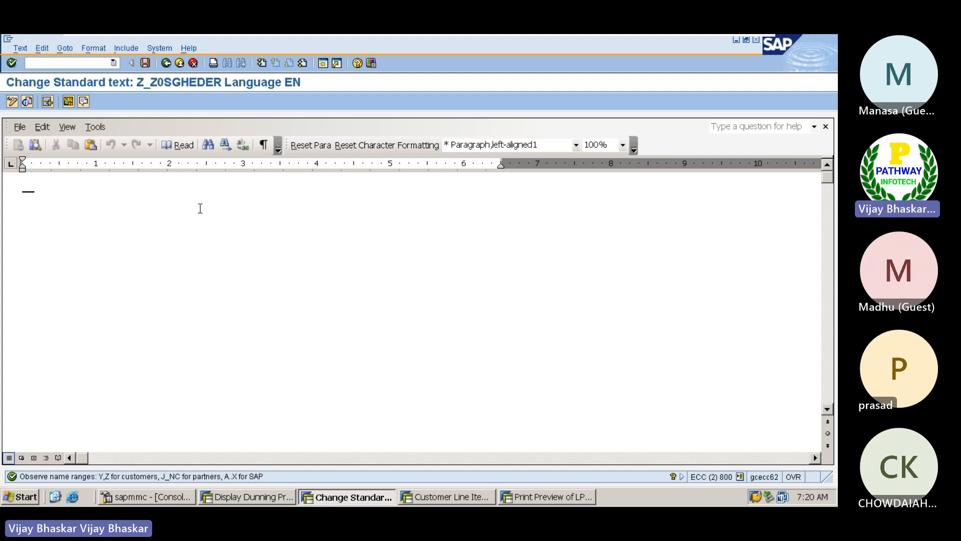
type("DI")
type("NNIN")
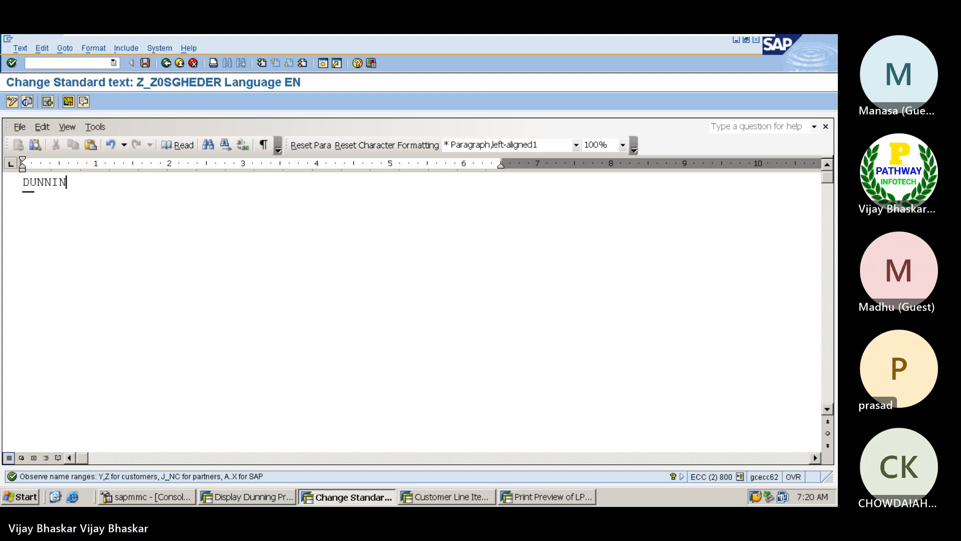
type("G HEADER FOR S")
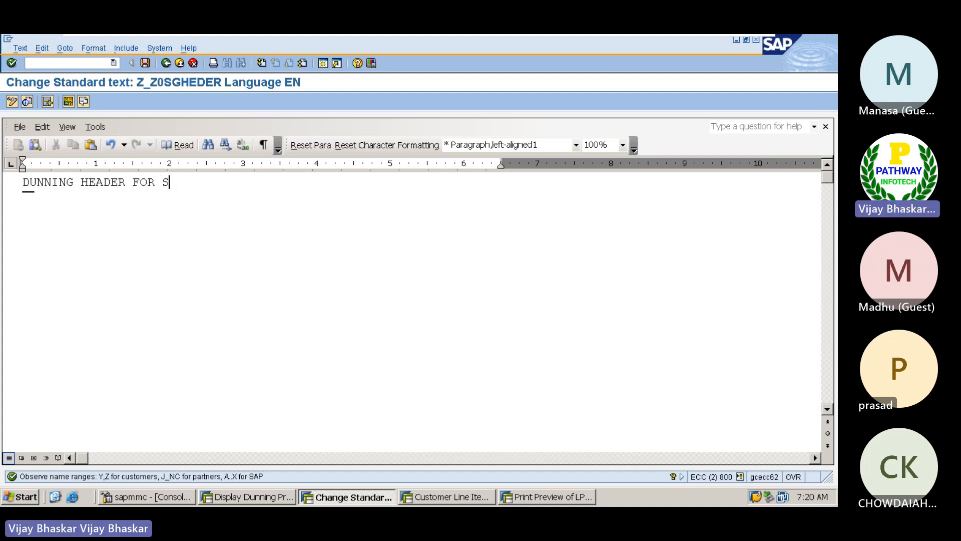
type("AMPLE")
type("PRINTOUT")
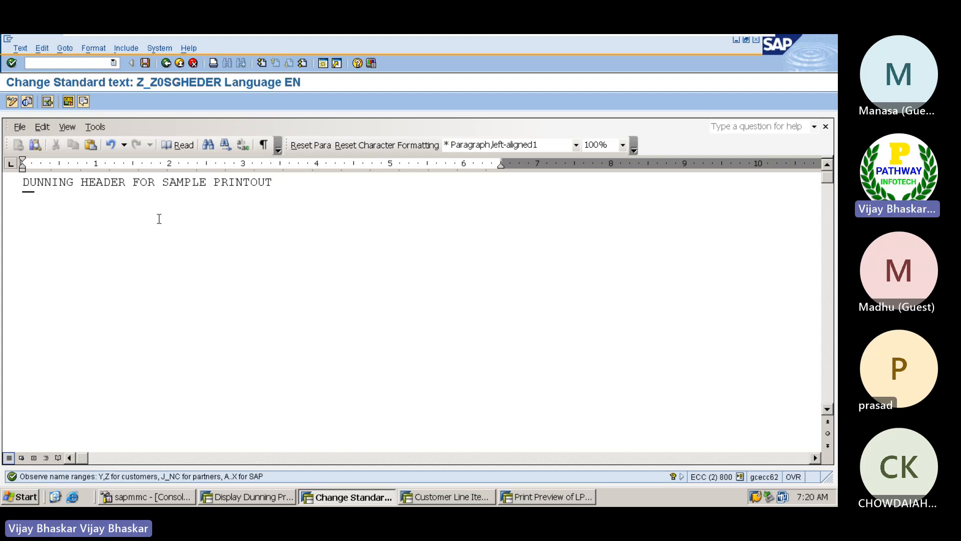
Save the header text, return to the request screen, and select the name Z_Z0SGHEDER
left_click(547, 497)
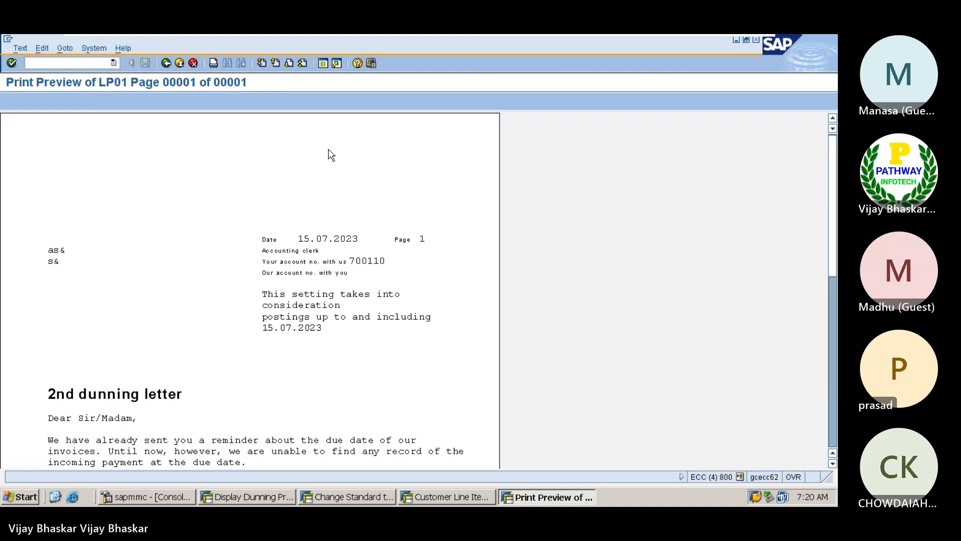
left_click(359, 495)
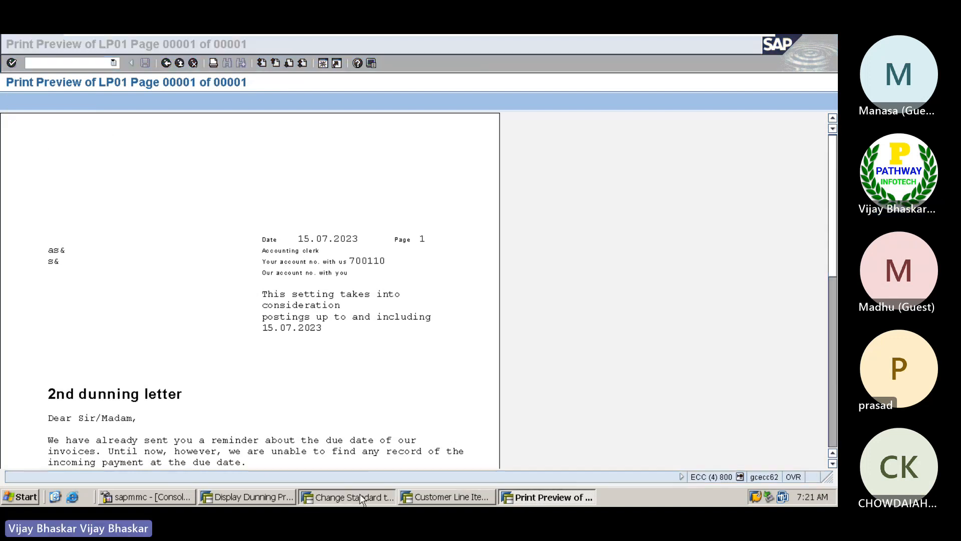
left_click(145, 63)
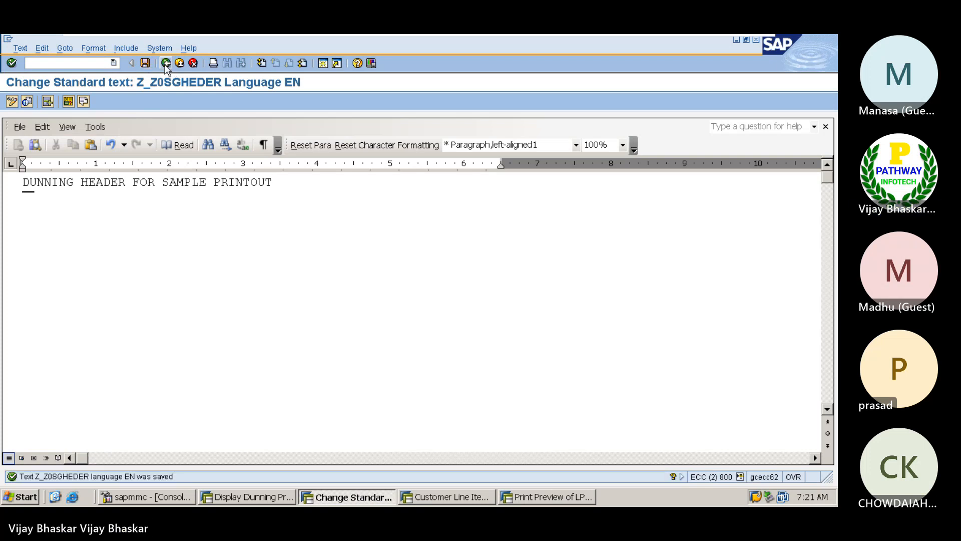
left_click(166, 63)
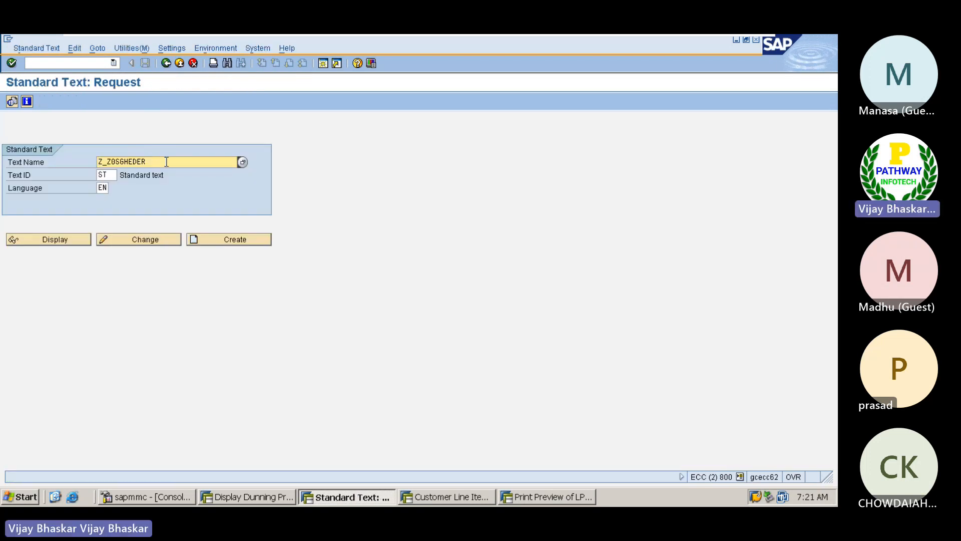
left_click_drag(167, 162, 96, 161)
key("ctrl+c")
In Excel, insert a blank row 1409 above step 2 and paste the header name Z_Z0SGHEDER
mouse_move(695, 35)
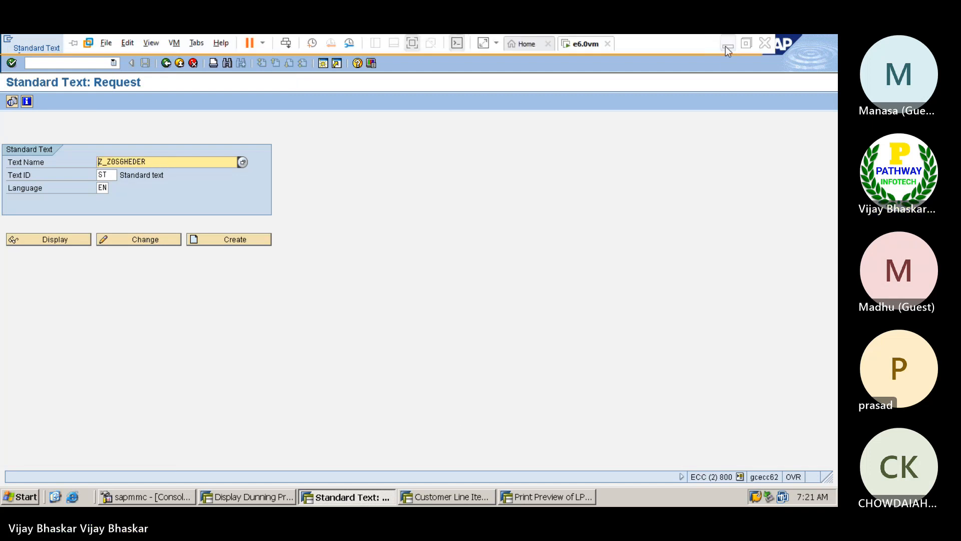
left_click(726, 47)
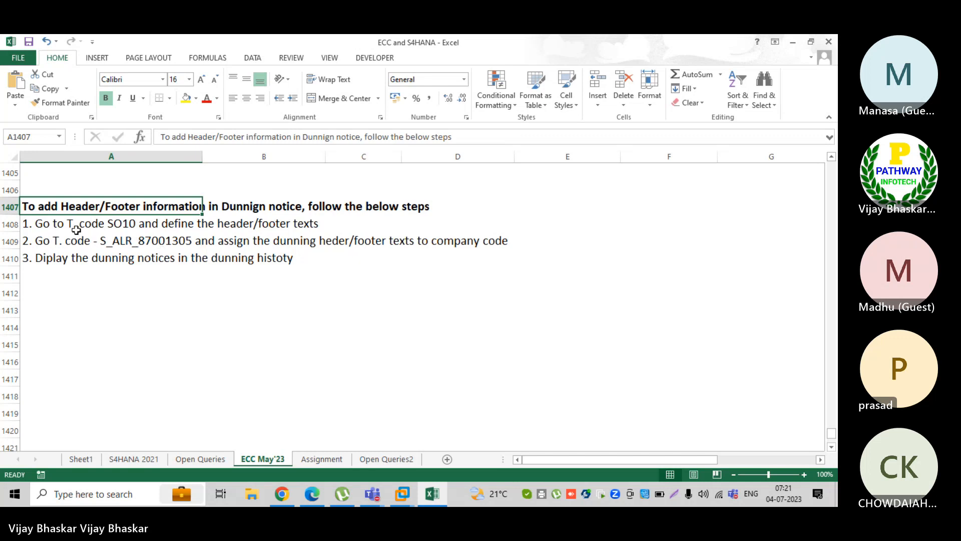
left_click(10, 240)
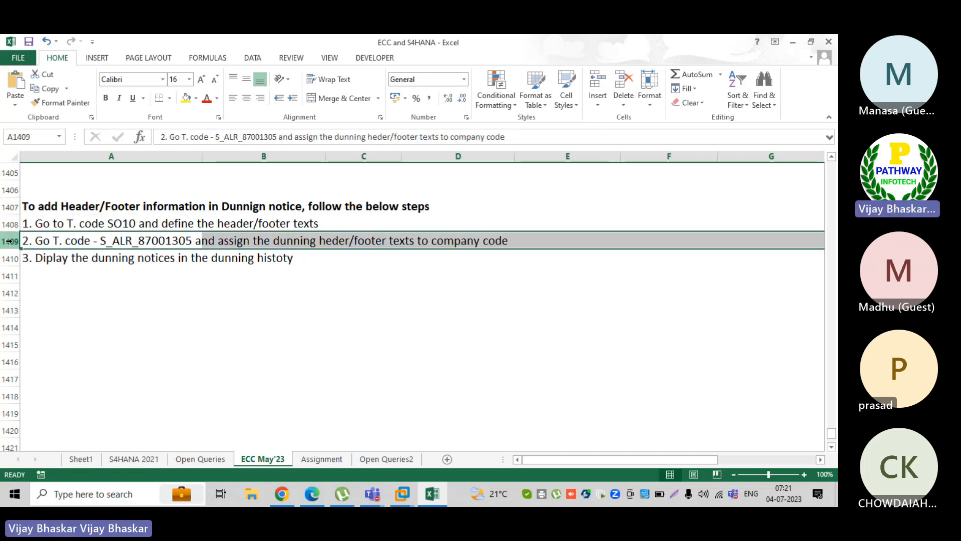
right_click(15, 242)
left_click(44, 329)
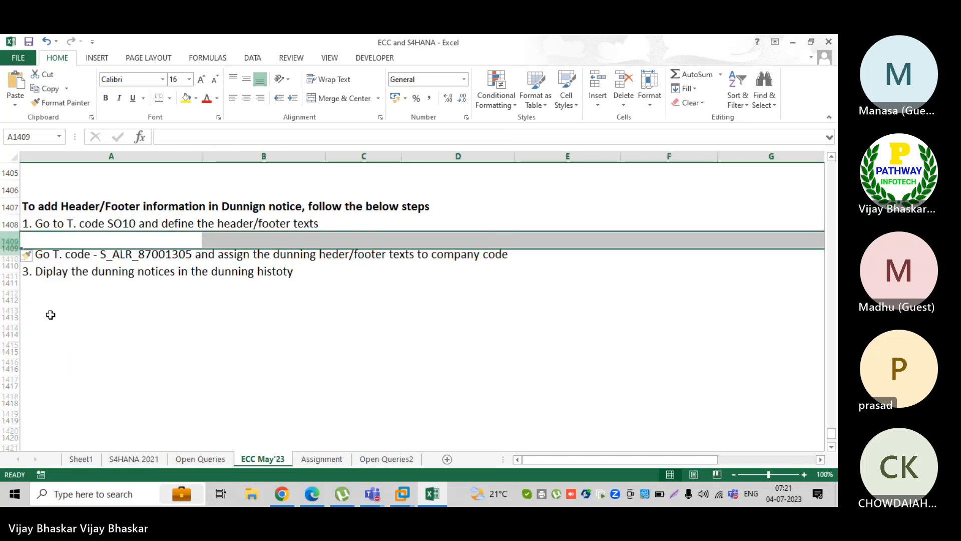
double_click(94, 239)
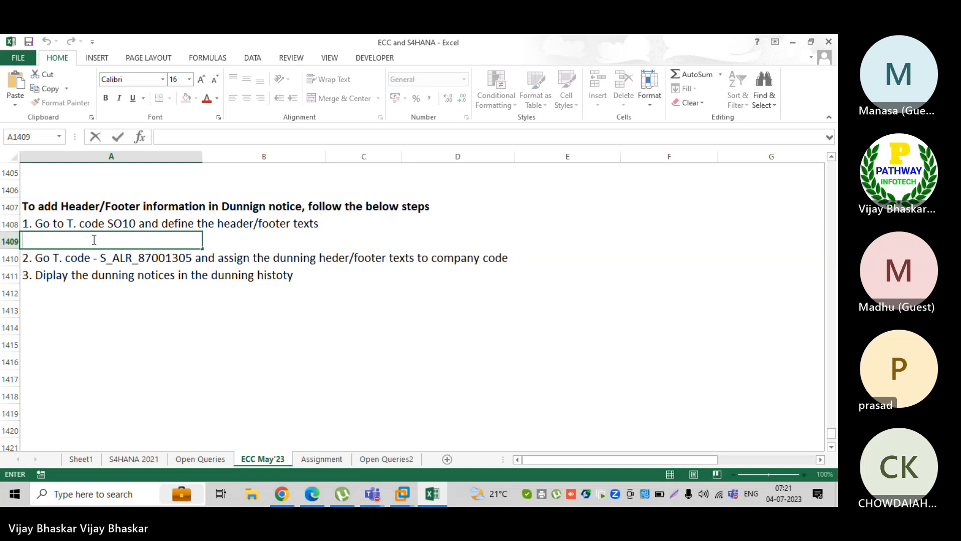
key("ctrl+v")
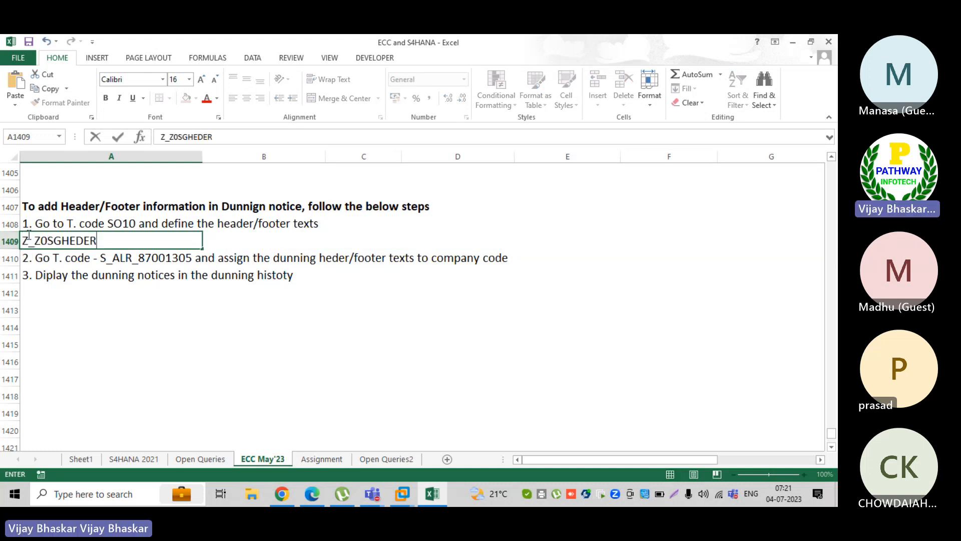
Indent the header entry, append /Z_Z0SGFOOTER to it, and select the footer name for copying
left_click(23, 240)
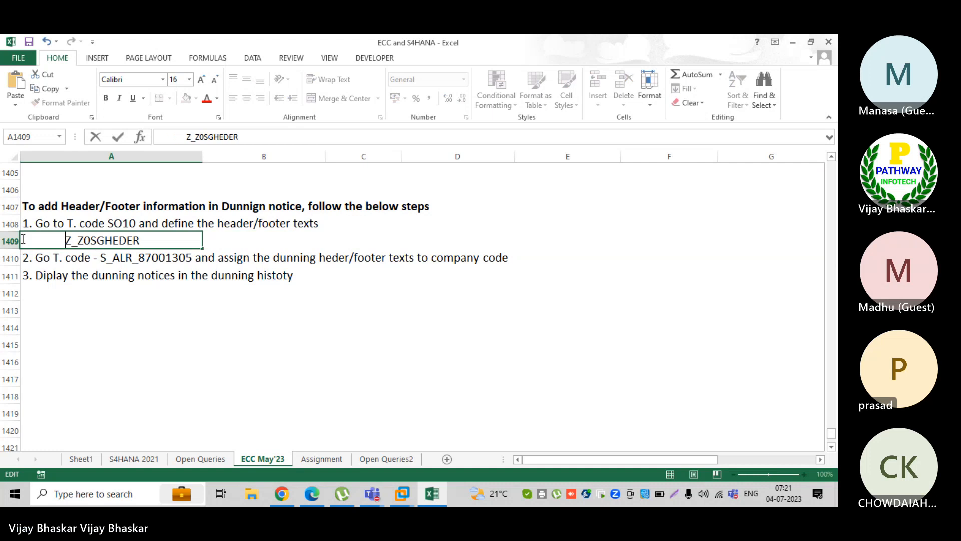
left_click(167, 243)
type("/")
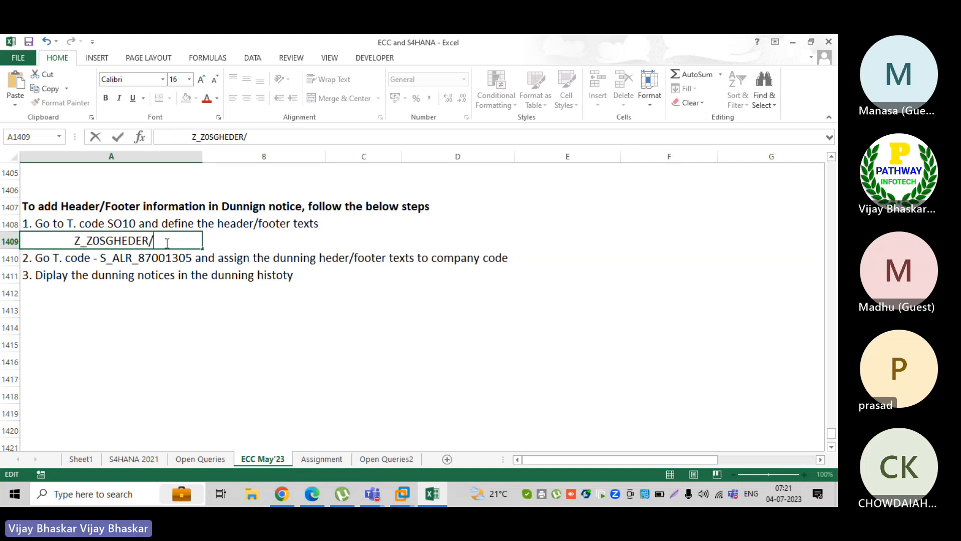
type("Z")
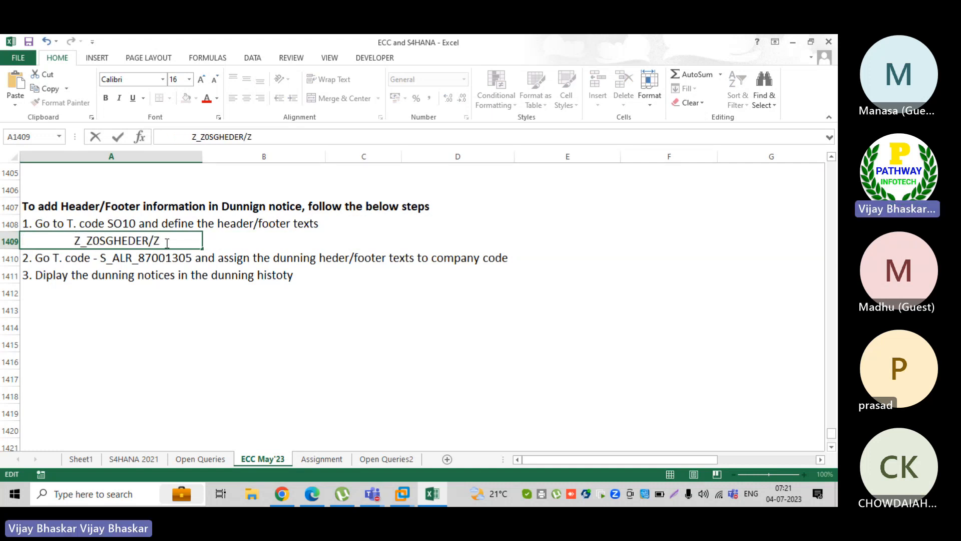
type("_Z0SGFOOTER")
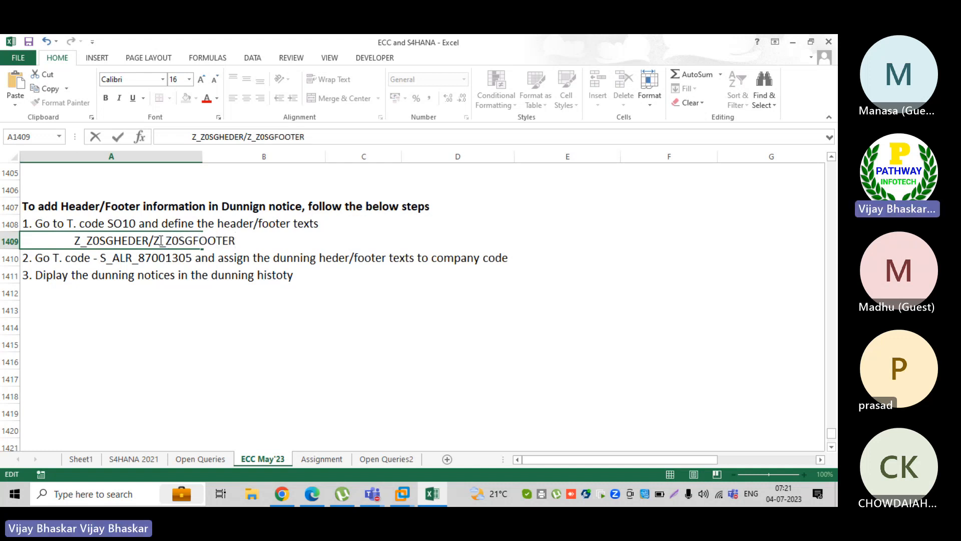
left_click_drag(153, 243, 239, 243)
key("ctrl+c")
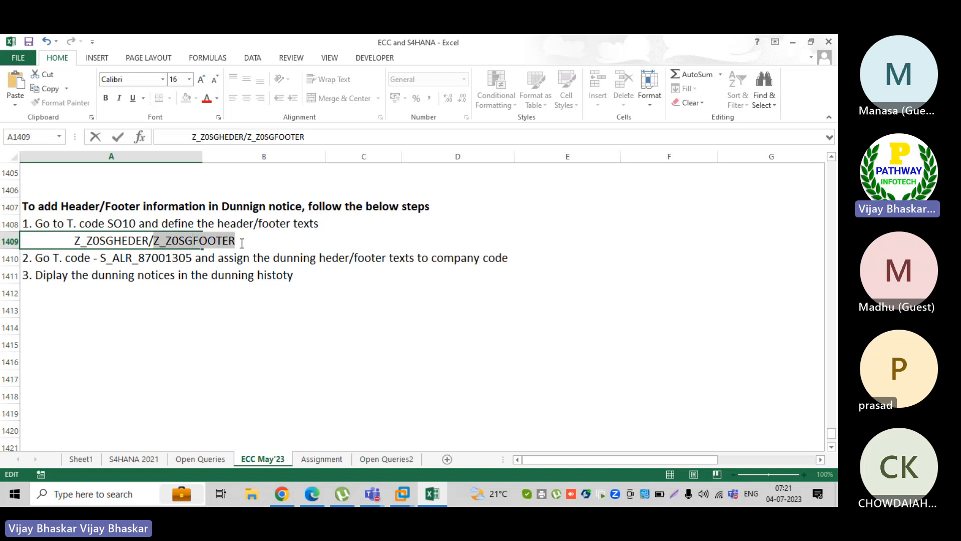
Insert row 1410 holding Z_Z0SGFOOTER and trim the footer name from the header cell A1409
right_click(11, 258)
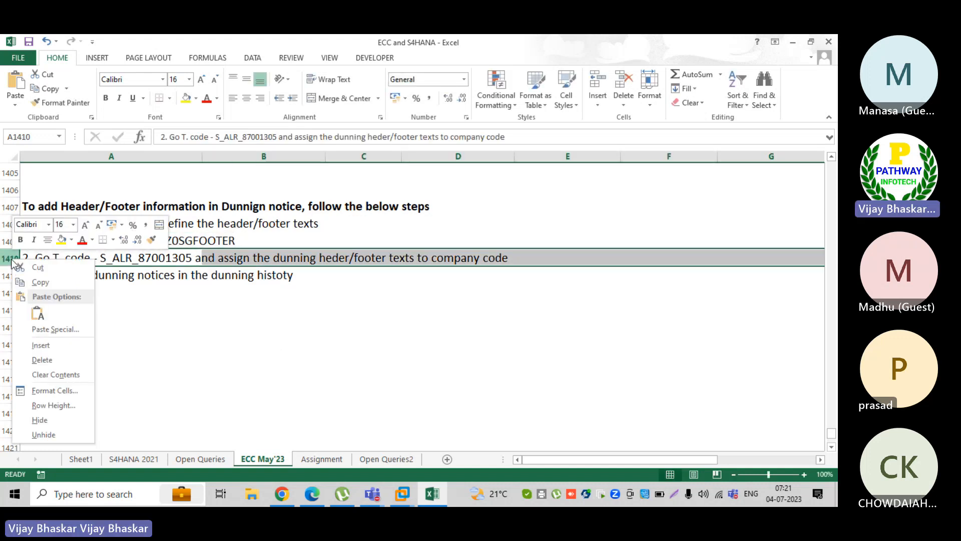
left_click(44, 345)
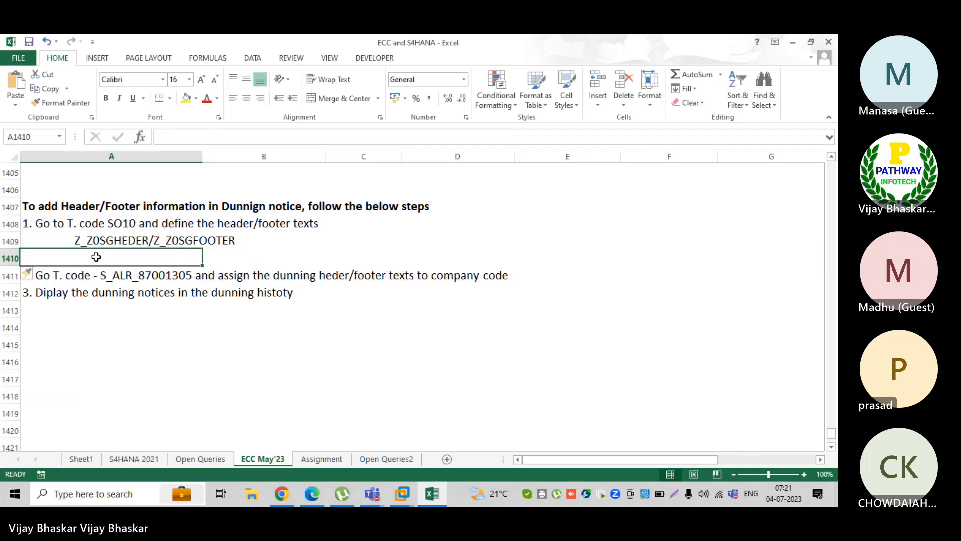
key("ctrl+v")
double_click(23, 257)
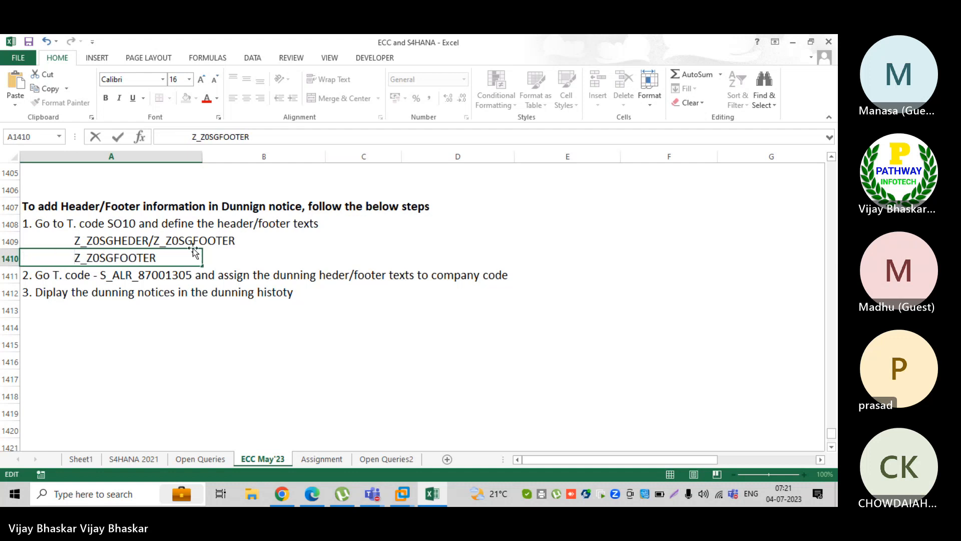
left_click(149, 240)
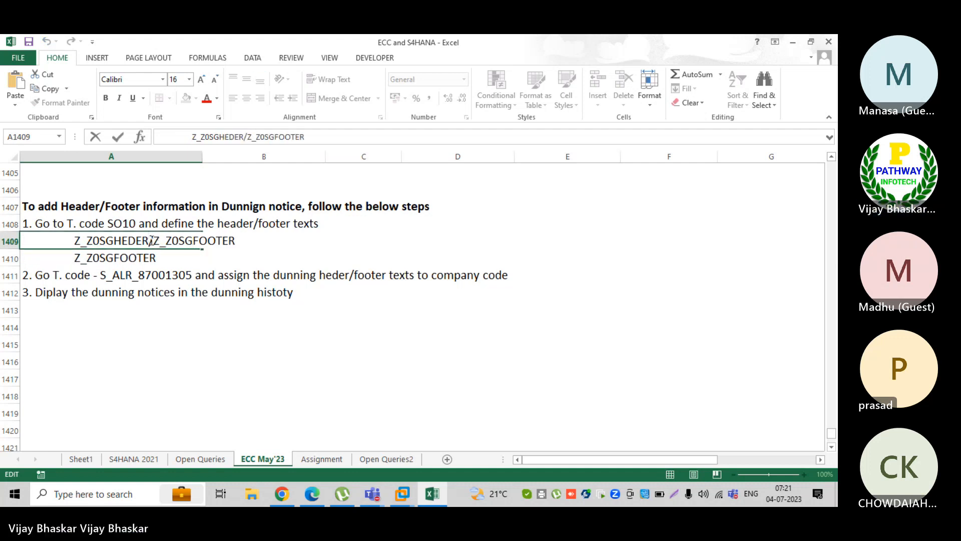
key("Delete")
key("Delete")
key("Delete")
key("Delete")
key("Delete")
key("Delete")
key("Delete")
key("Delete")
key("Delete")
key("Delete")
key("Delete")
key("Delete")
key("Delete")
key("Return")
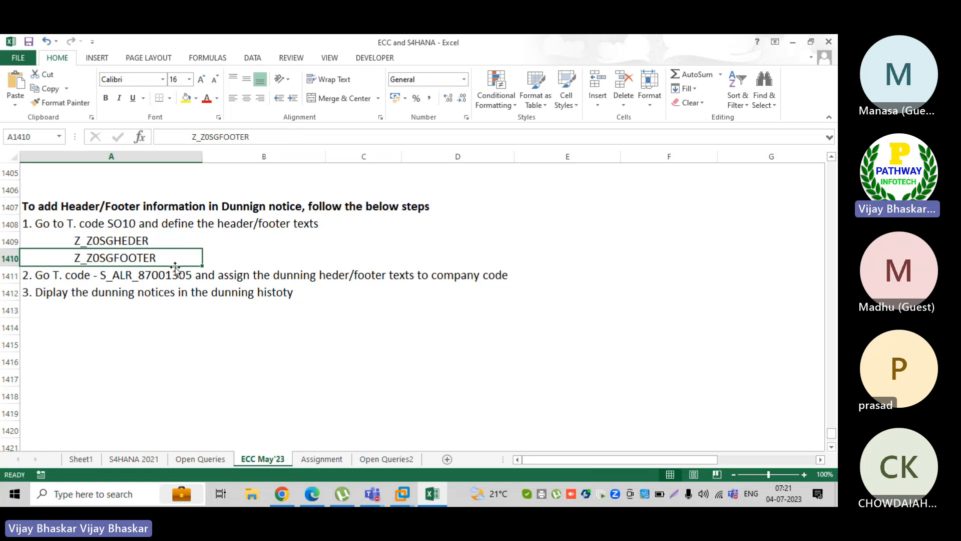
mouse_move(403, 496)
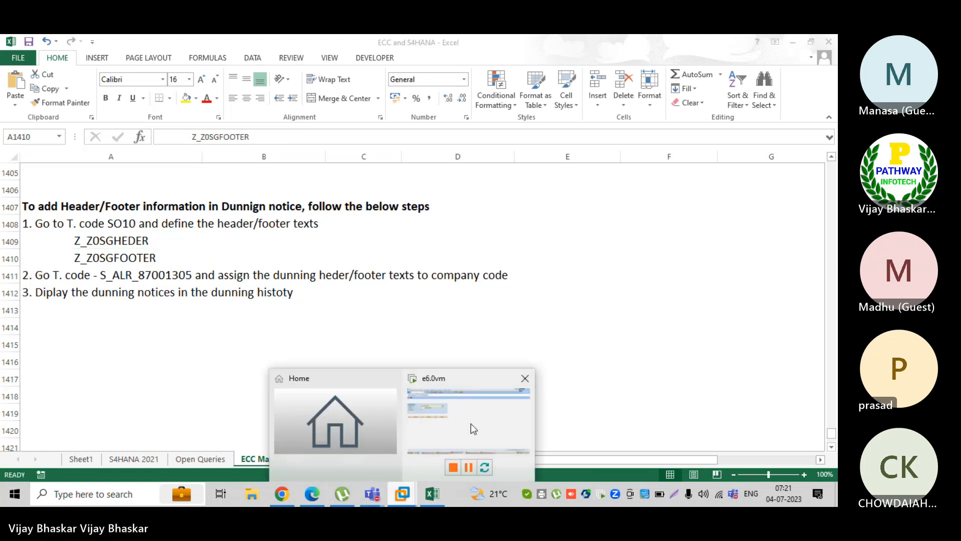
left_click(472, 427)
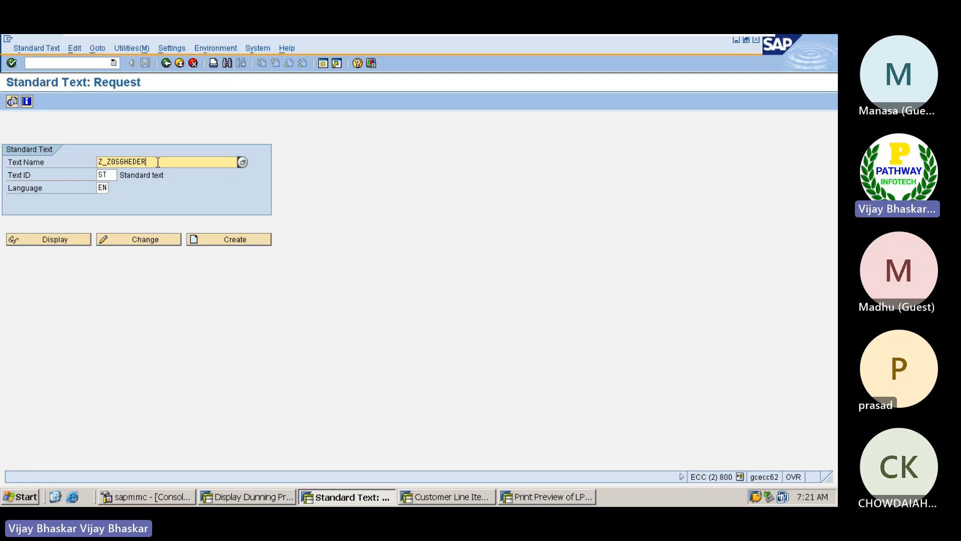
Replace the Text Name with Z_Z0SGFOOTER, correcting typos, and create the new standard text
key("BackSpace")
key("BackSpace")
key("BackSpace")
key("BackSpace")
key("BackSpace")
key("BackSpace")
key("BackSpace")
key("BackSpace")
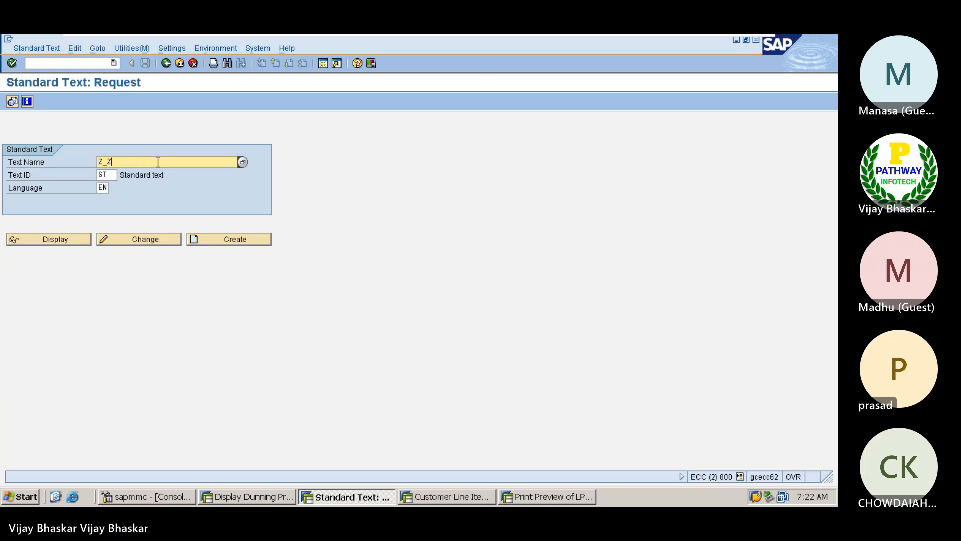
type("FOP")
key("BackSpace")
key("BackSpace")
key("BackSpace")
type("Z0")
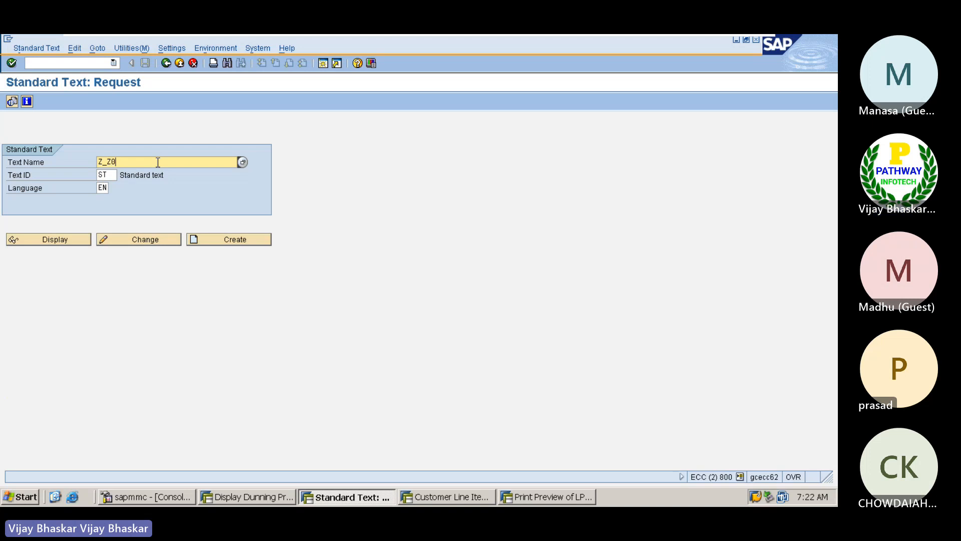
type("S6F00E")
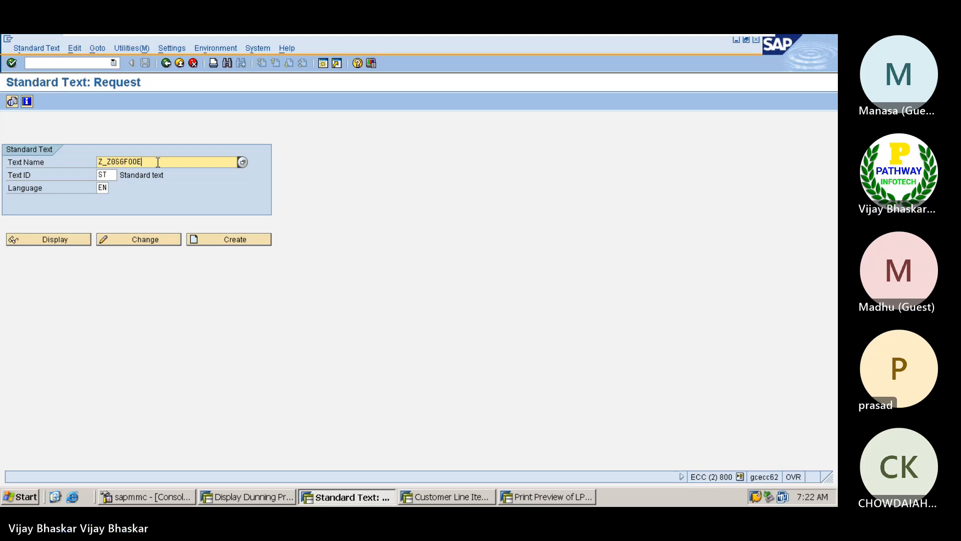
key("BackSpace")
type("TRT")
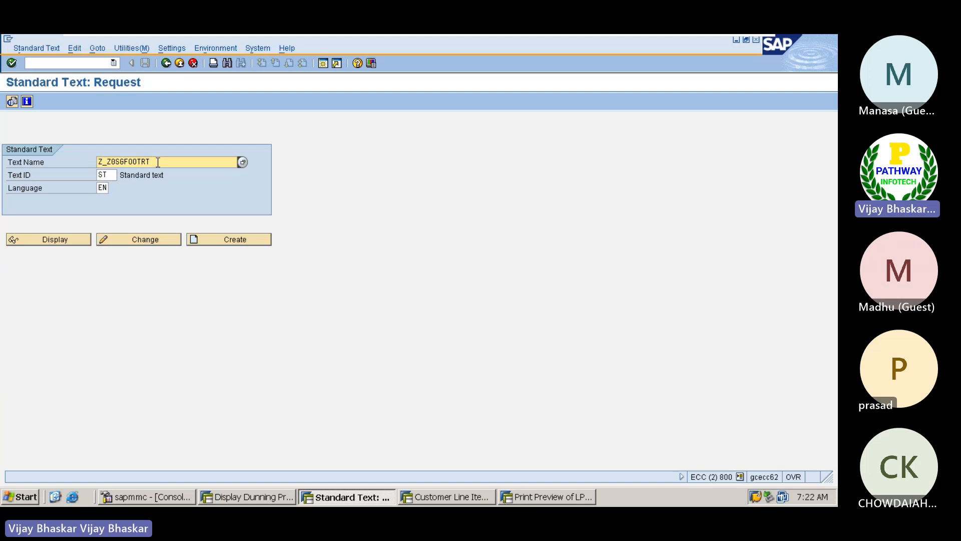
key("BackSpace")
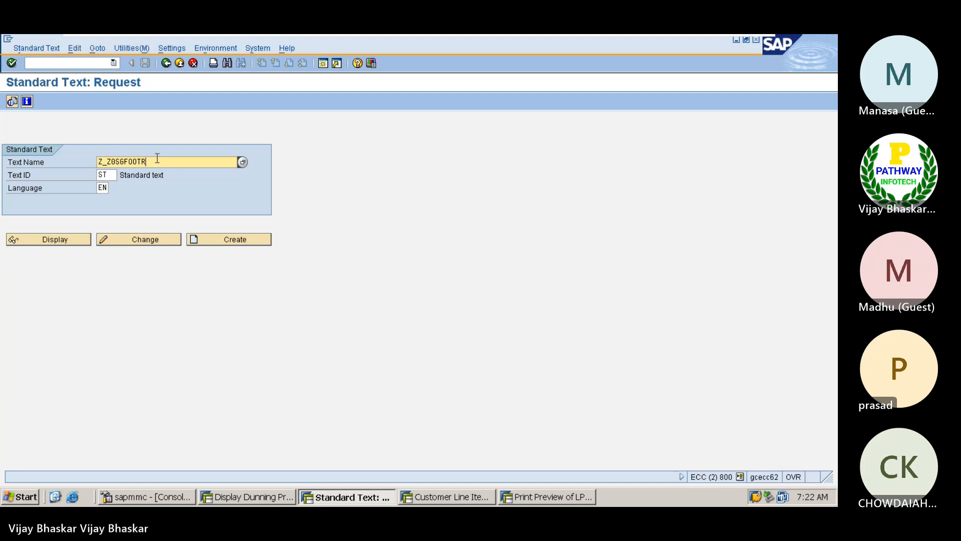
key("BackSpace")
type("ER")
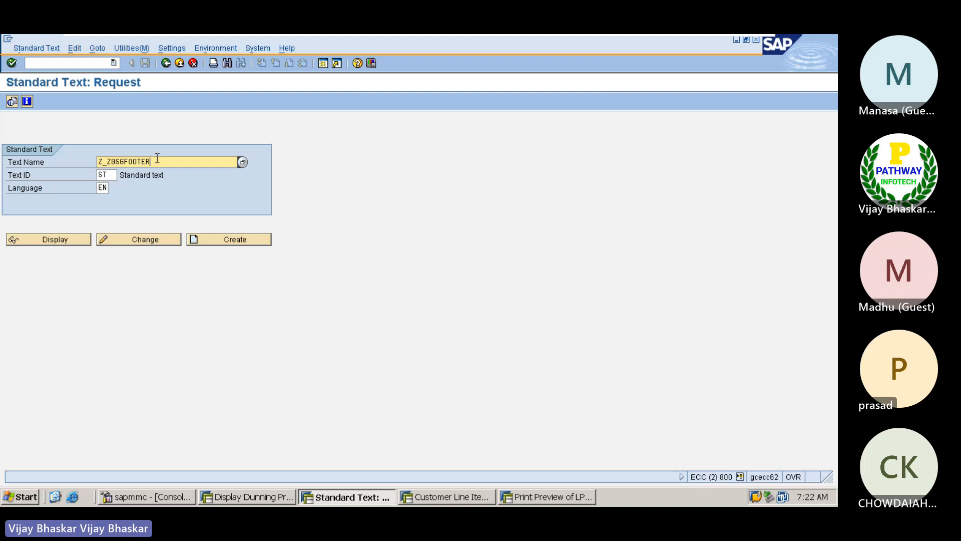
left_click(237, 239)
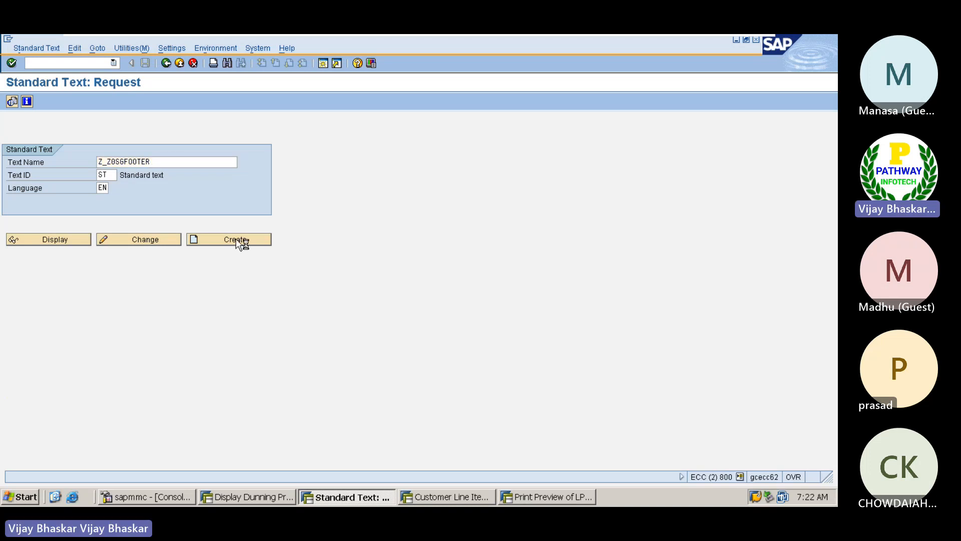
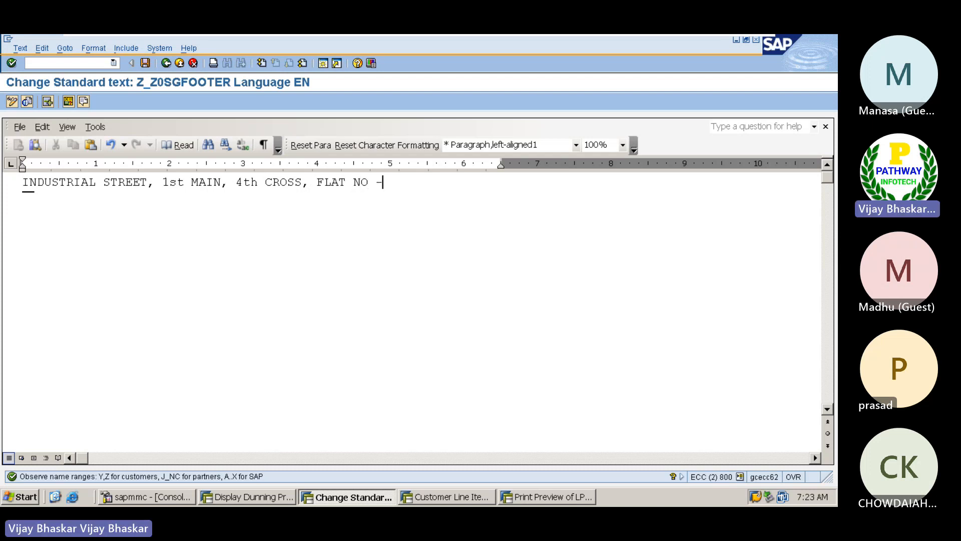
Type the company's street address in capitals on line 1, then start line 2 with the bank account number
key("Return")
type("BANK ACCOUNT")
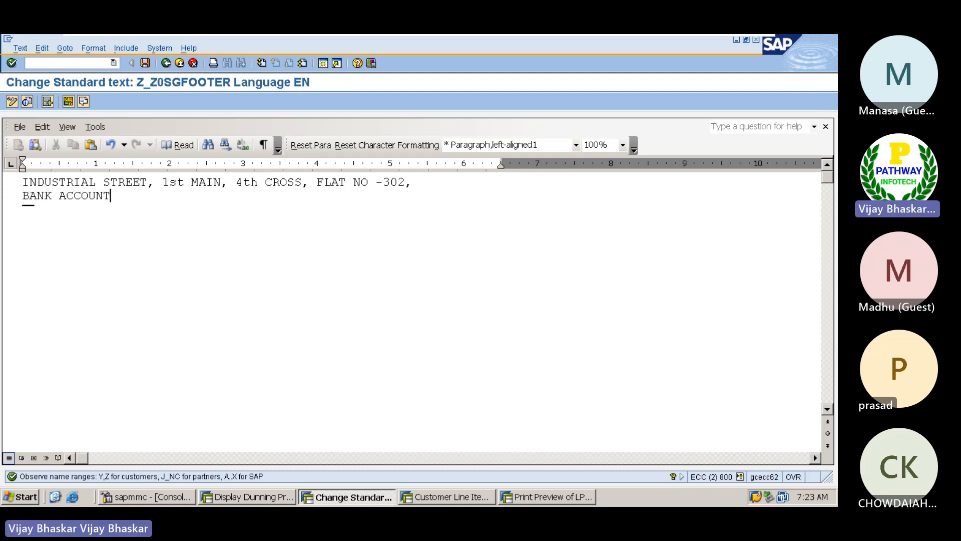
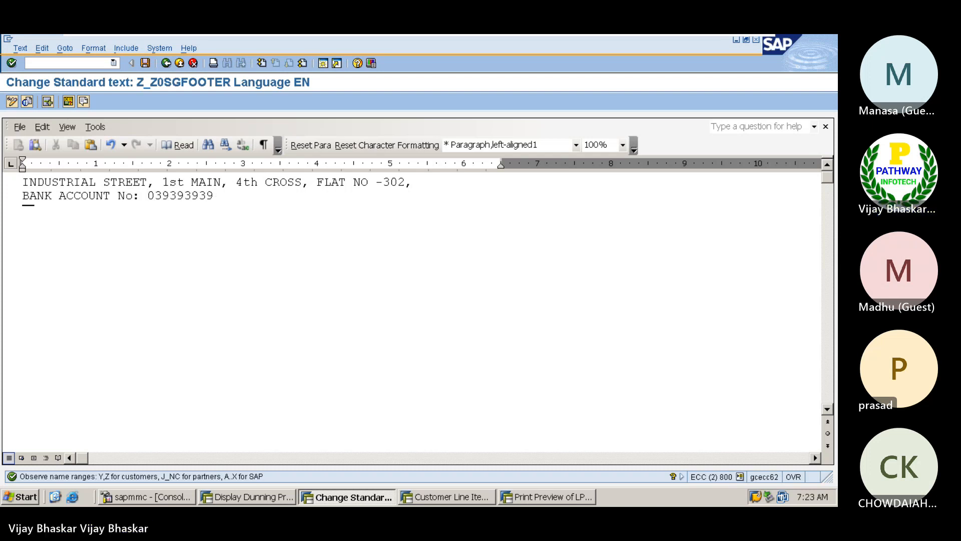
type(", S")
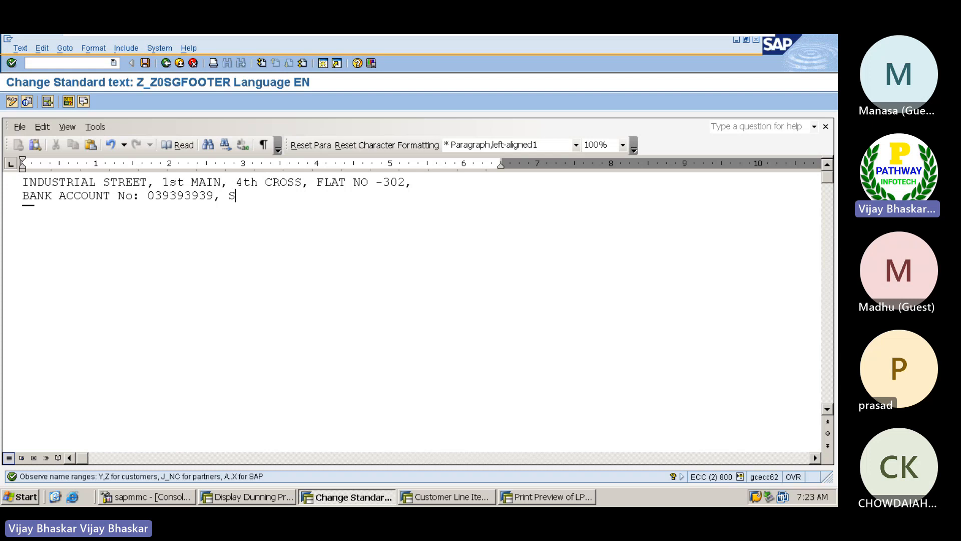
Follow the bank account number with the IFSC code and 'COLLECTIONS TEAM.'
key("BackSpace")
type("IFSC COS")
key("BackSpace")
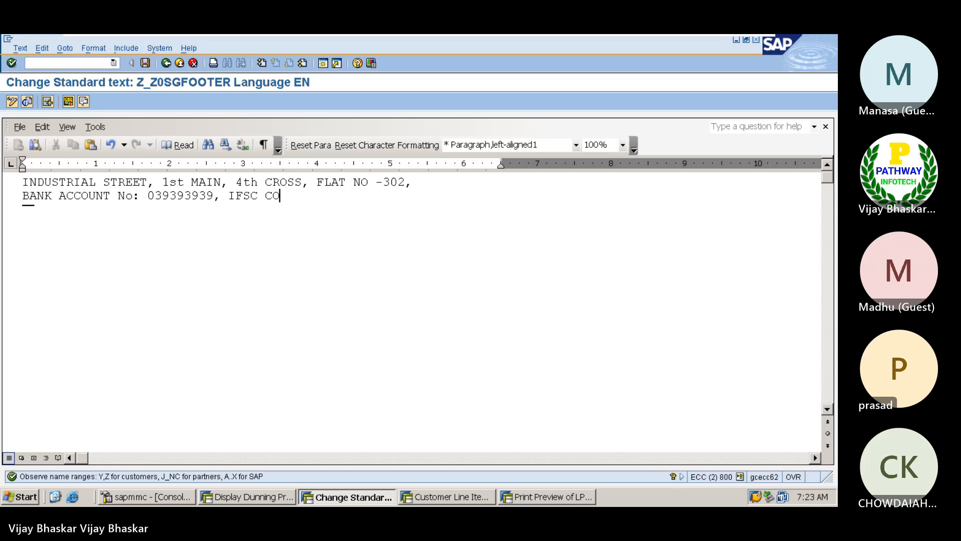
type("DE: SBIN00")
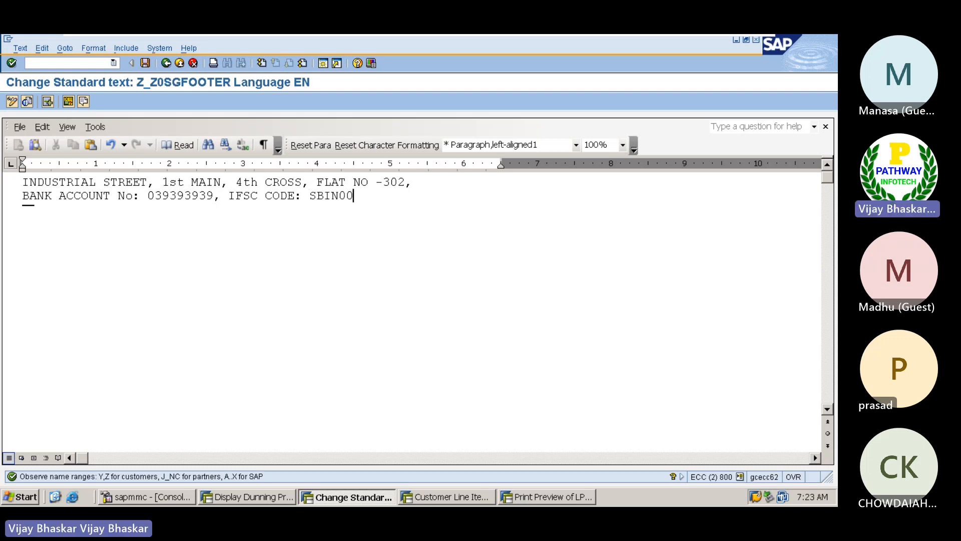
type("028,")
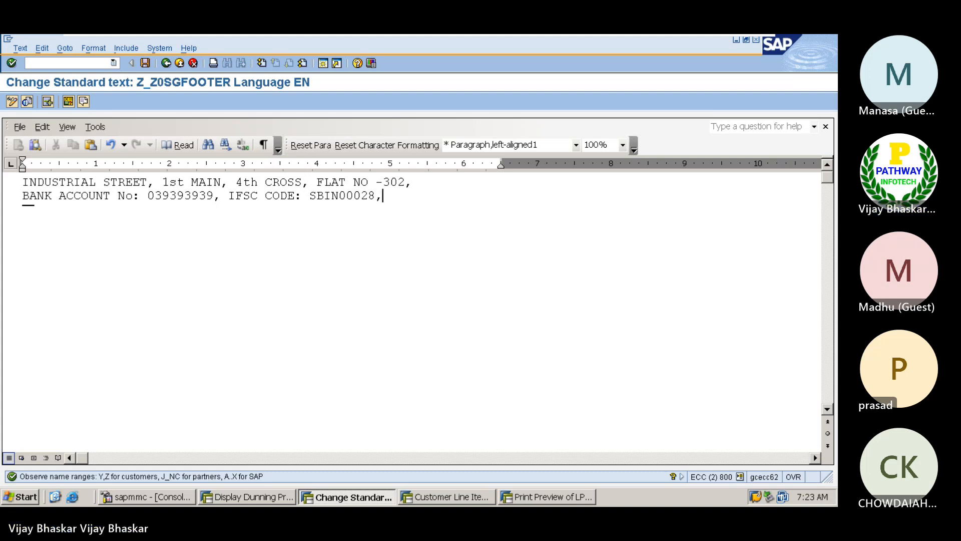
type(" MARKETING")
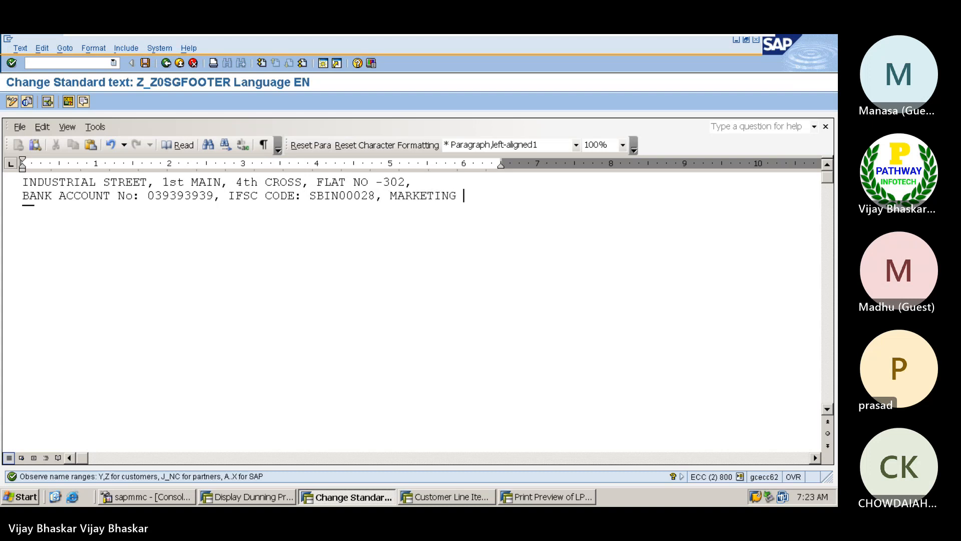
key("Return")
type("DEPARTME")
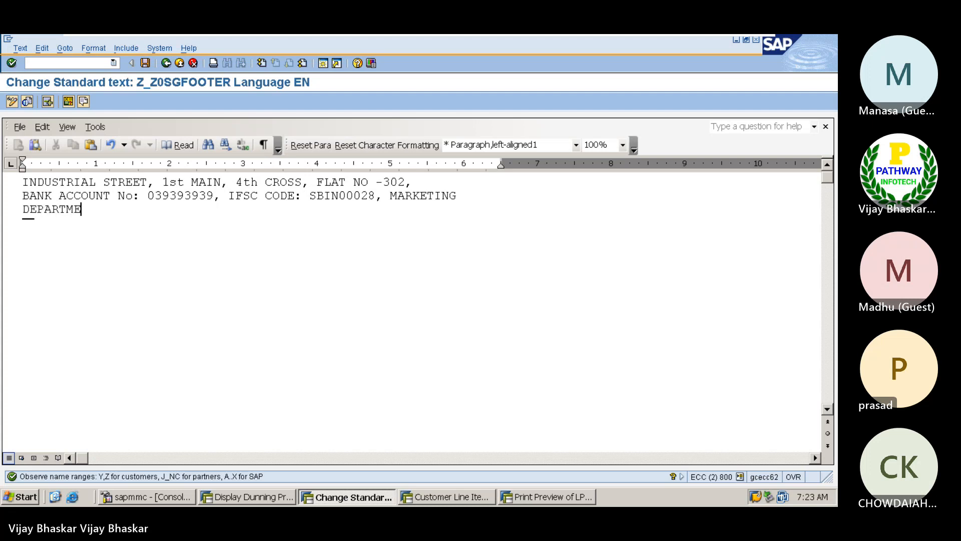
key("BackSpace")
key("BackSpace")
key("BackSpace")
key("BackSpace")
key("BackSpace")
key("BackSpace")
key("BackSpace")
key("BackSpace")
key("BackSpace")
key("BackSpace")
key("BackSpace")
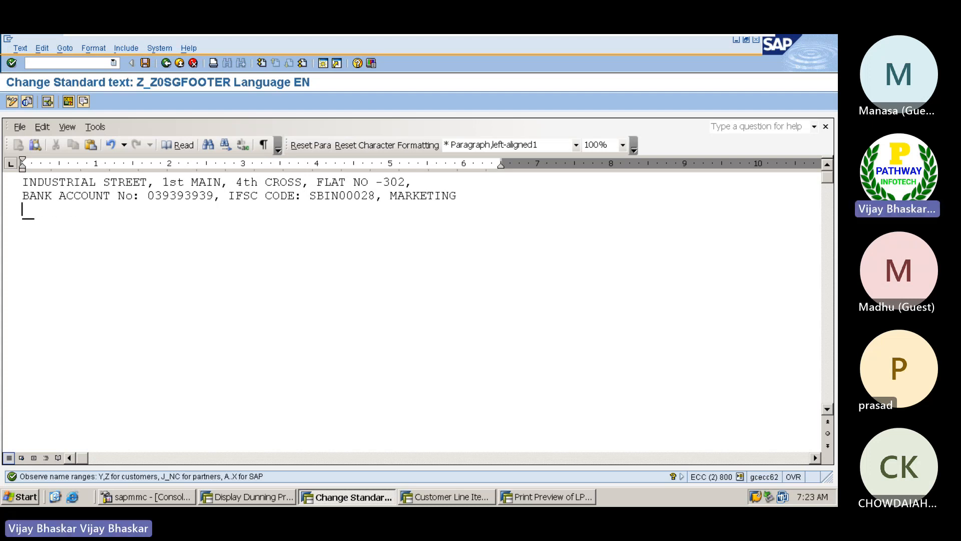
key("BackSpace")
key("BackSpace")
key("BackSpace")
key("BackSpace")
key("BackSpace")
key("BackSpace")
key("BackSpace")
key("BackSpace")
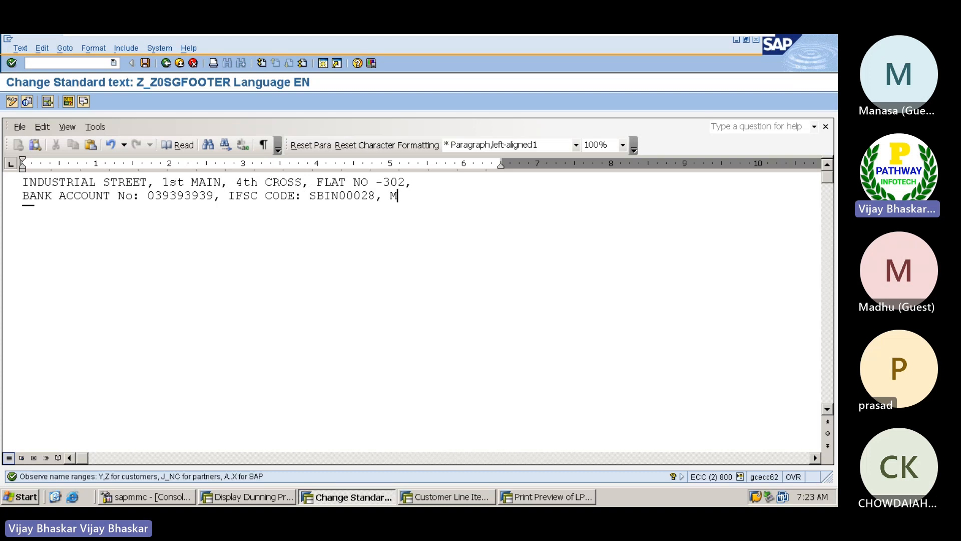
type("FROM")
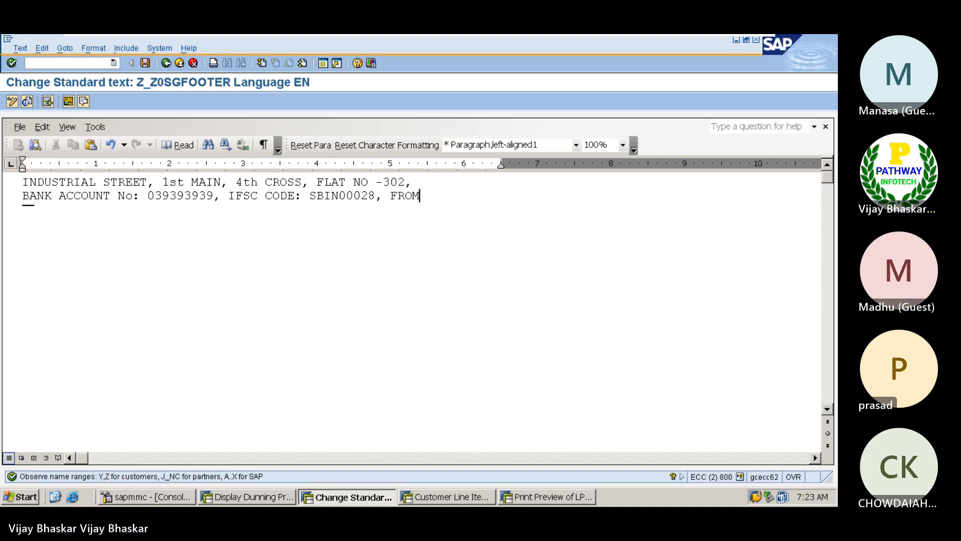
key("BackSpace")
key("BackSpace")
key("BackSpace")
key("BackSpace")
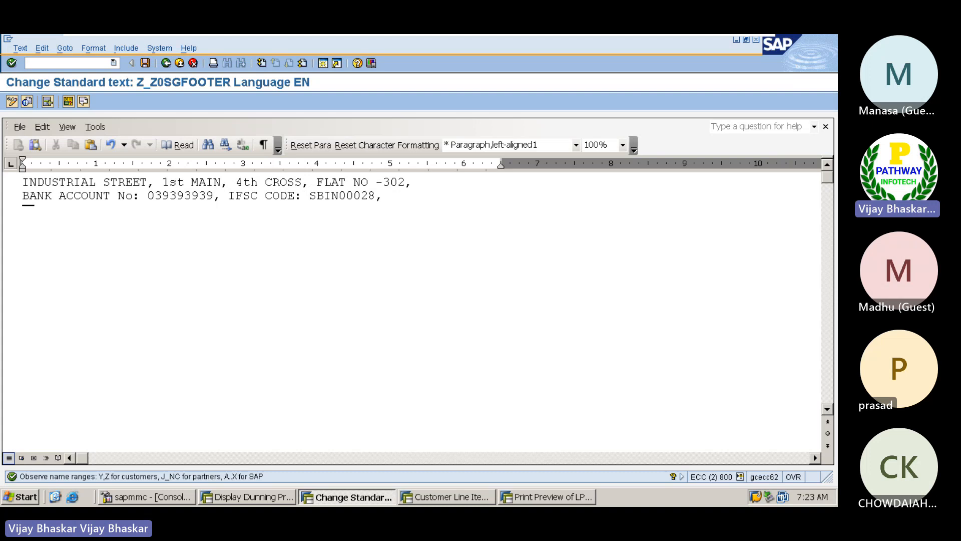
type("CO")
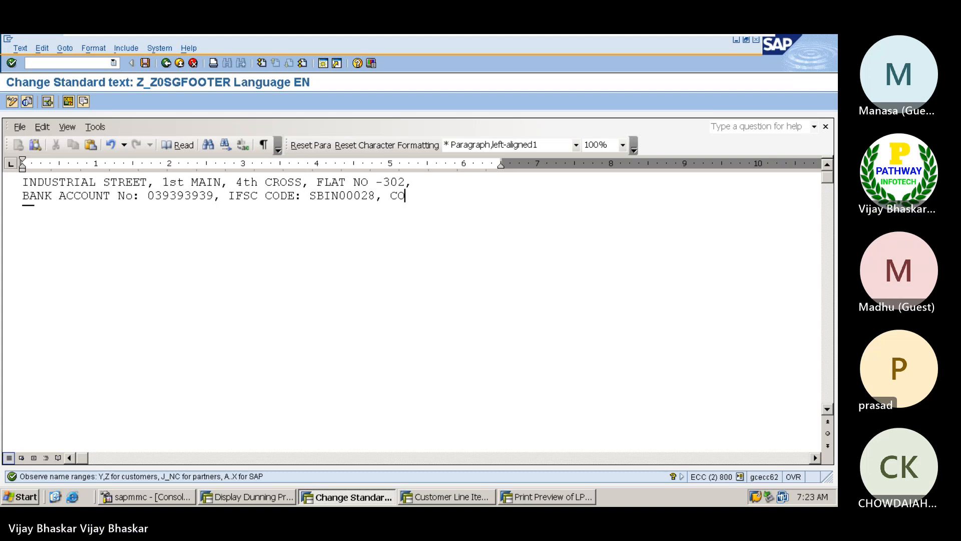
type("LLECTIONS T")
type("EAM")
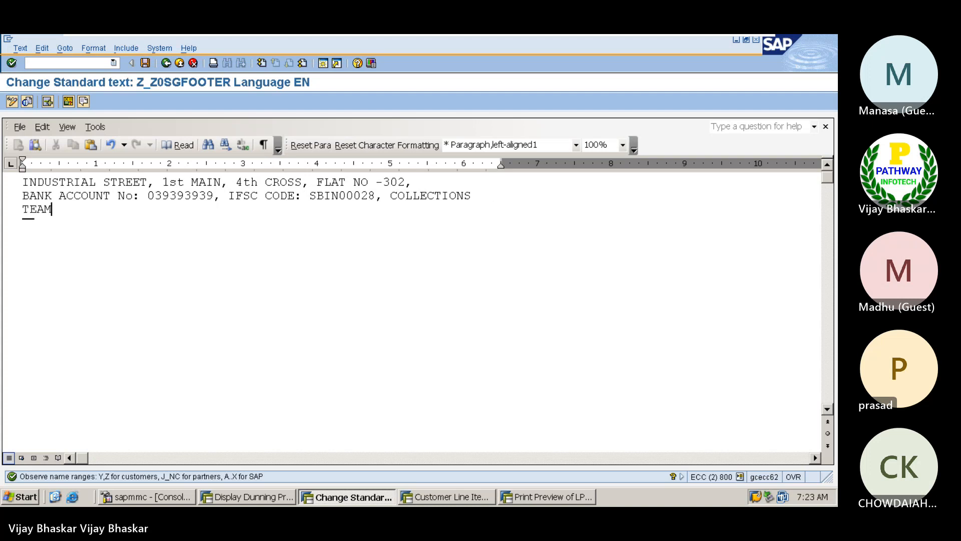
type(".")
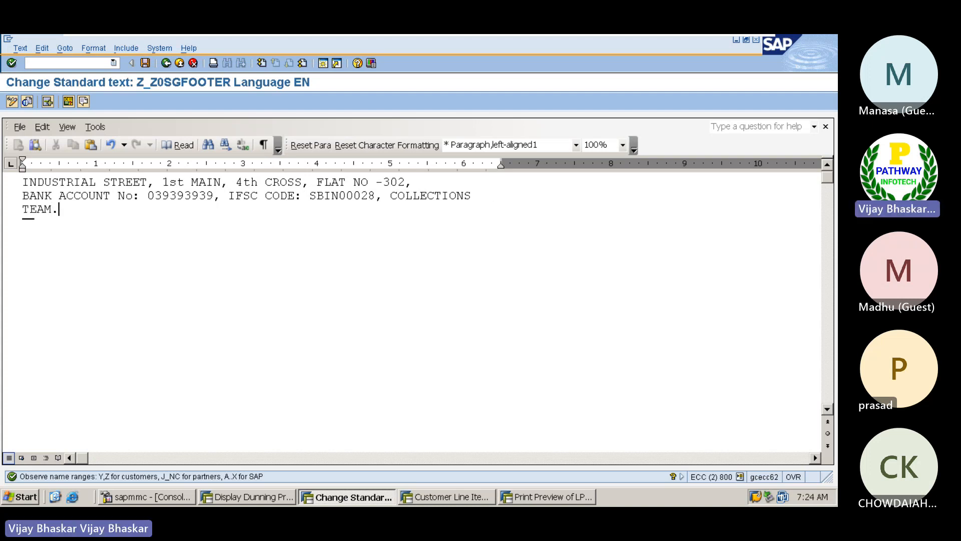
Save the Z_Z0SGFOOTER text and return to the Standard Text request screen
key("Return")
left_click(145, 63)
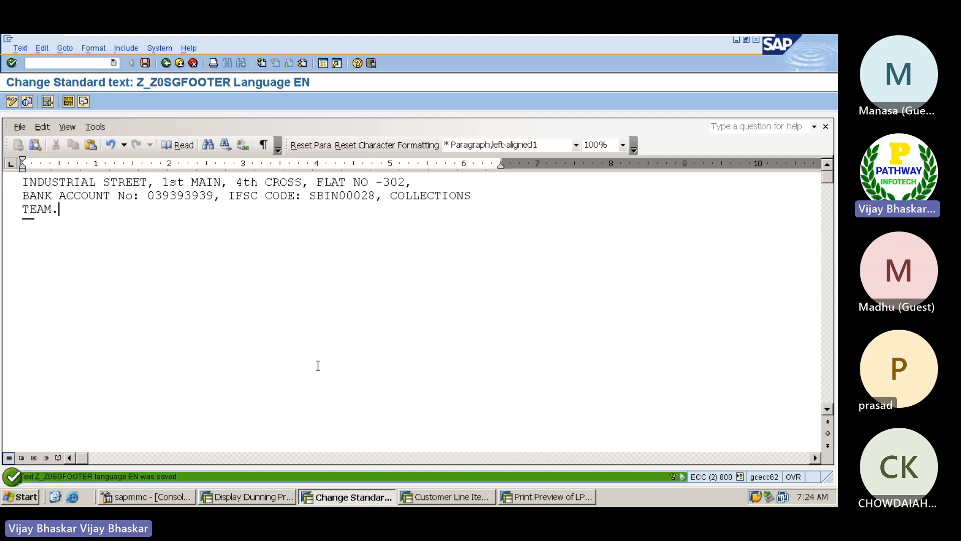
left_click(165, 64)
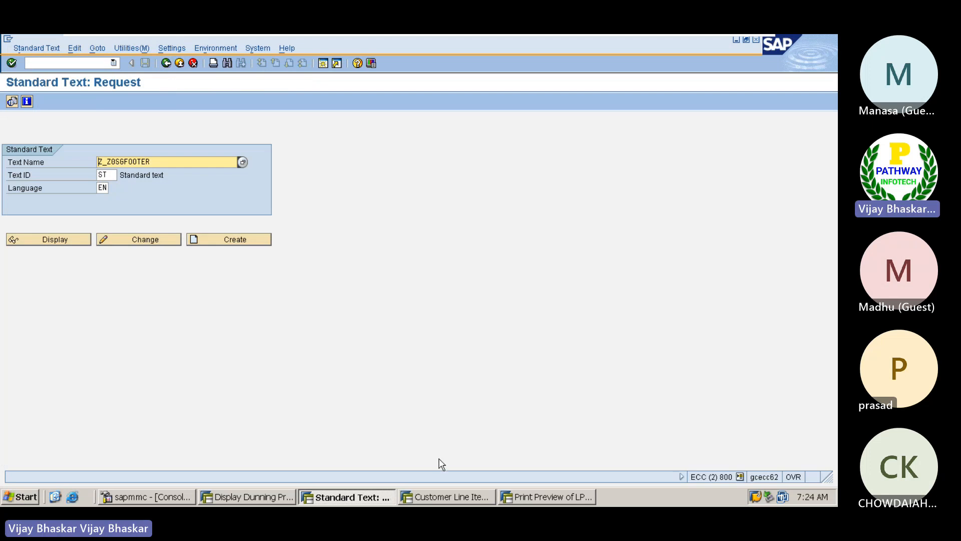
Launch transaction S_ALR_87001305 to maintain standard texts for dunning notices
left_click(447, 497)
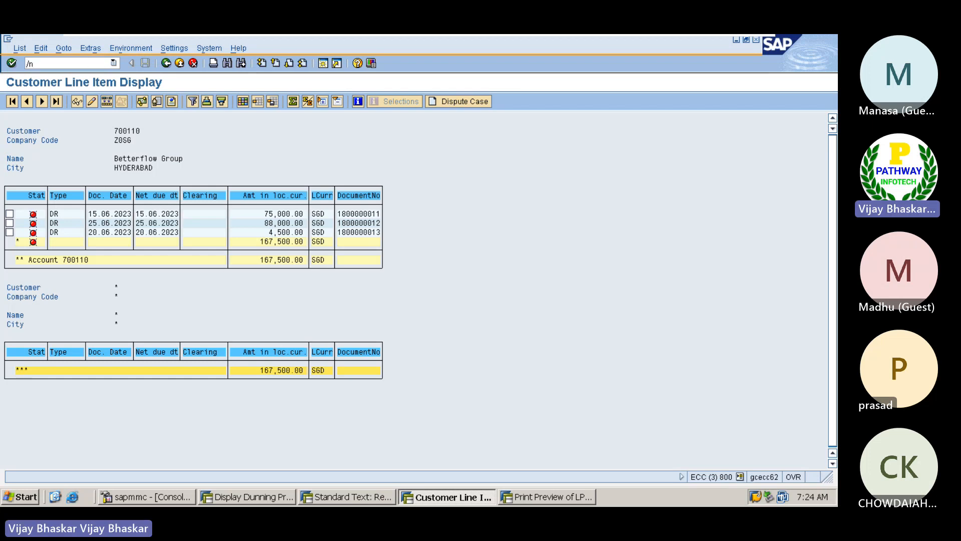
type("/nS ALR")
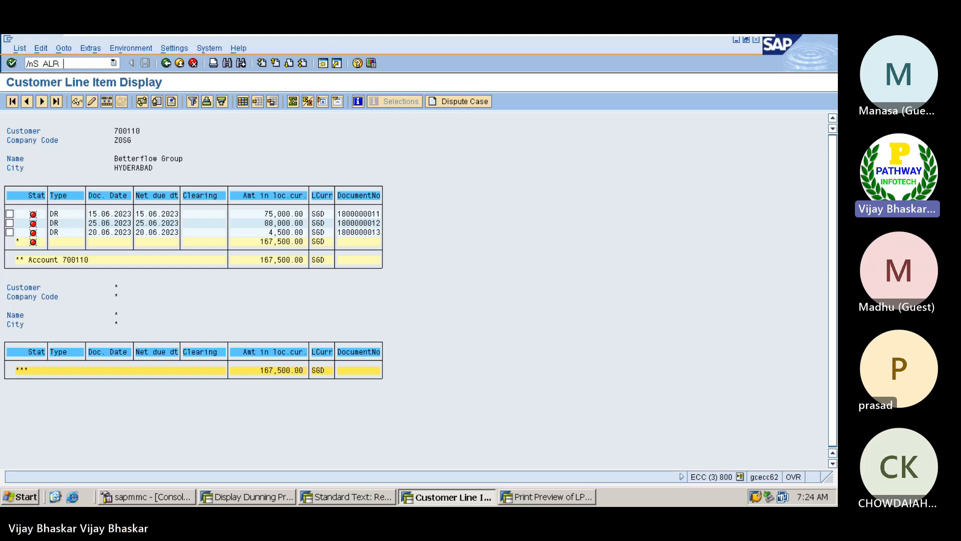
type(" 8")
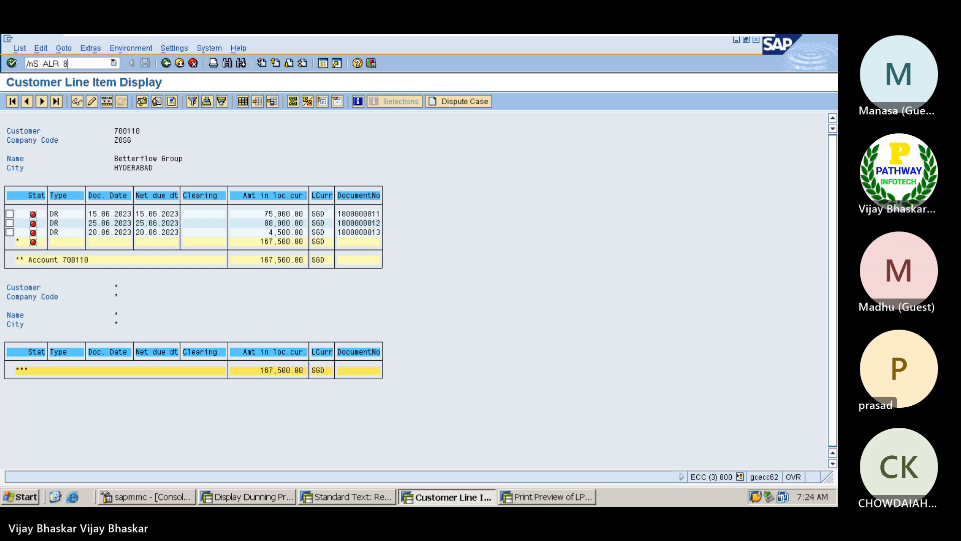
type("7001305")
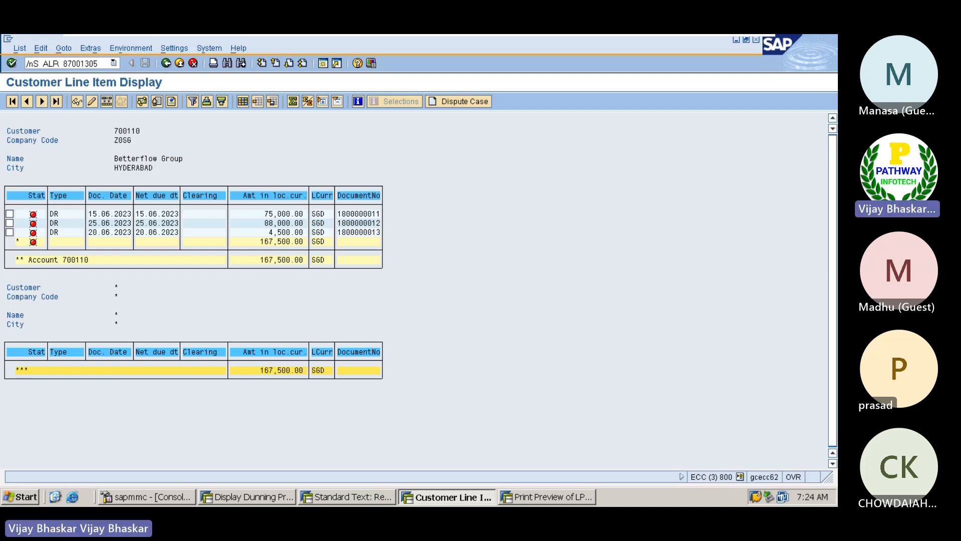
key("Return")
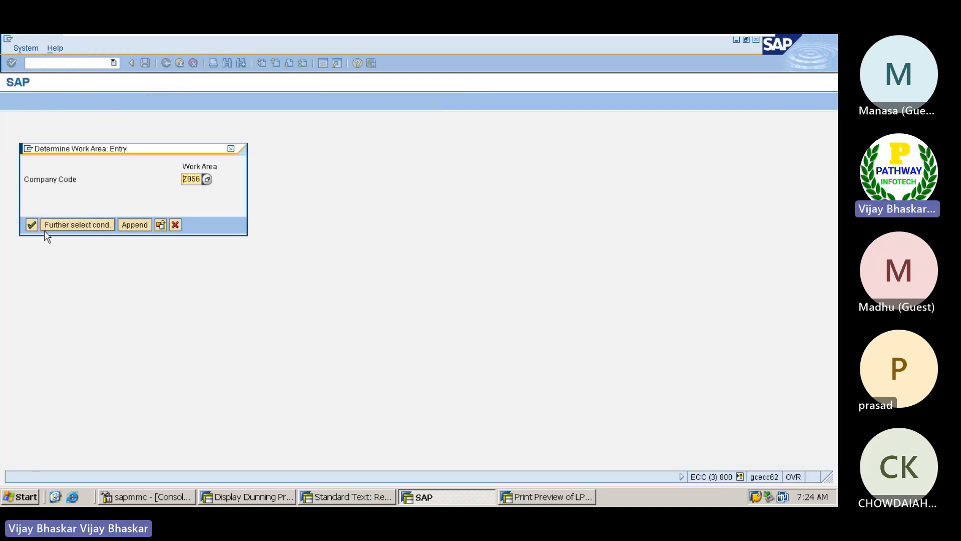
Confirm work area Z0SG and add a new entry row with text ID ST (Standard text)
left_click(32, 225)
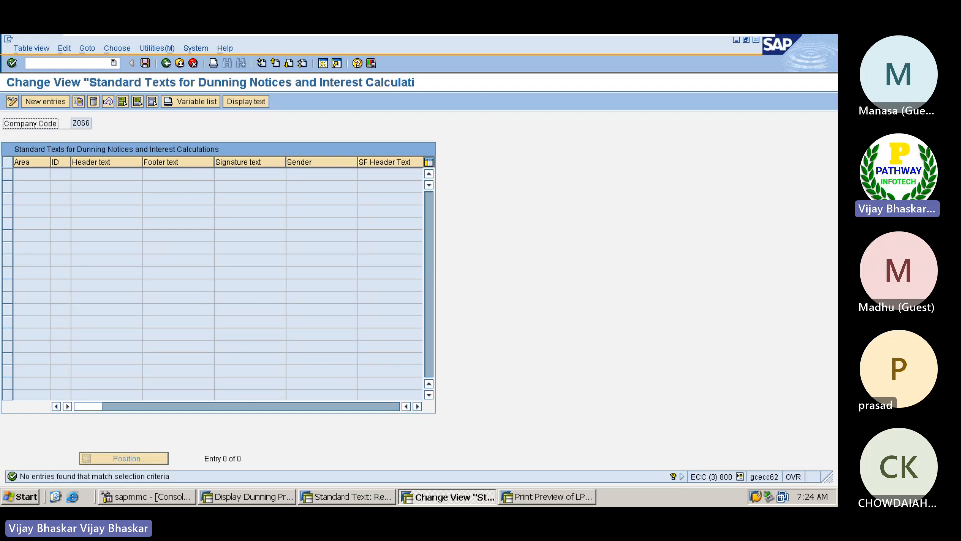
left_click(40, 100)
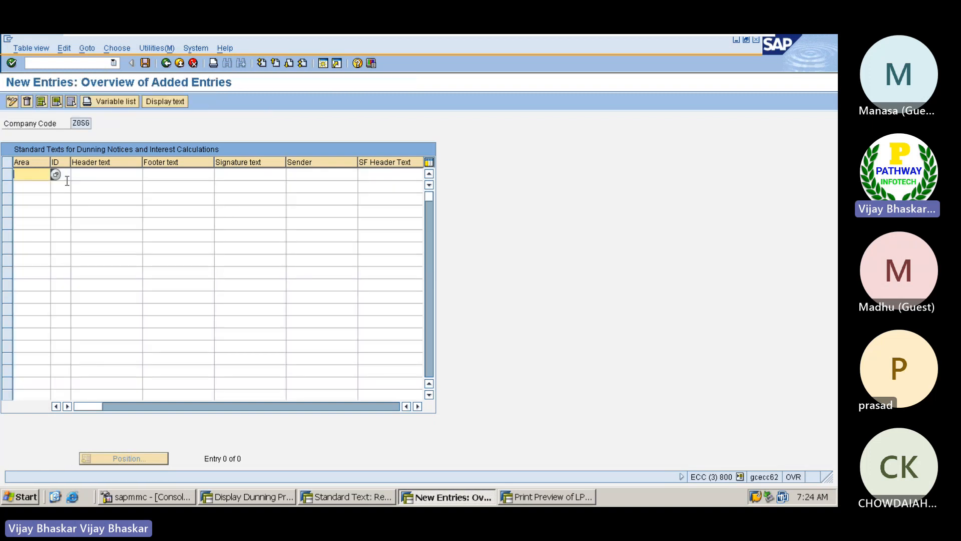
left_click(62, 174)
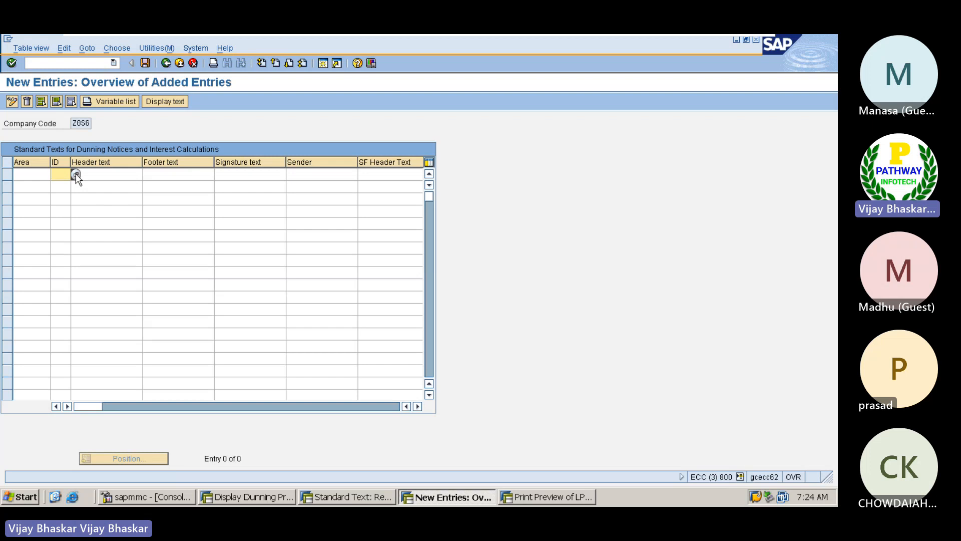
left_click(76, 173)
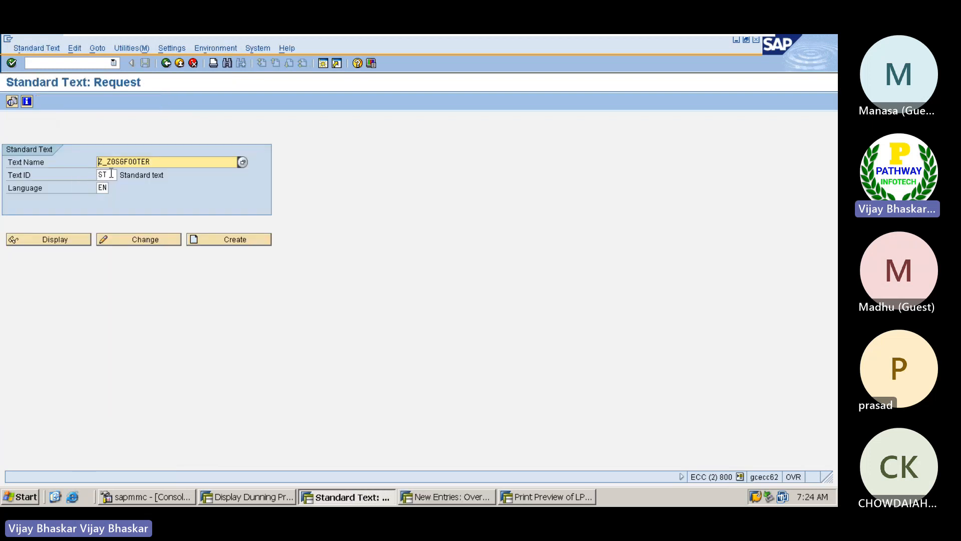
left_click_drag(111, 174, 98, 173)
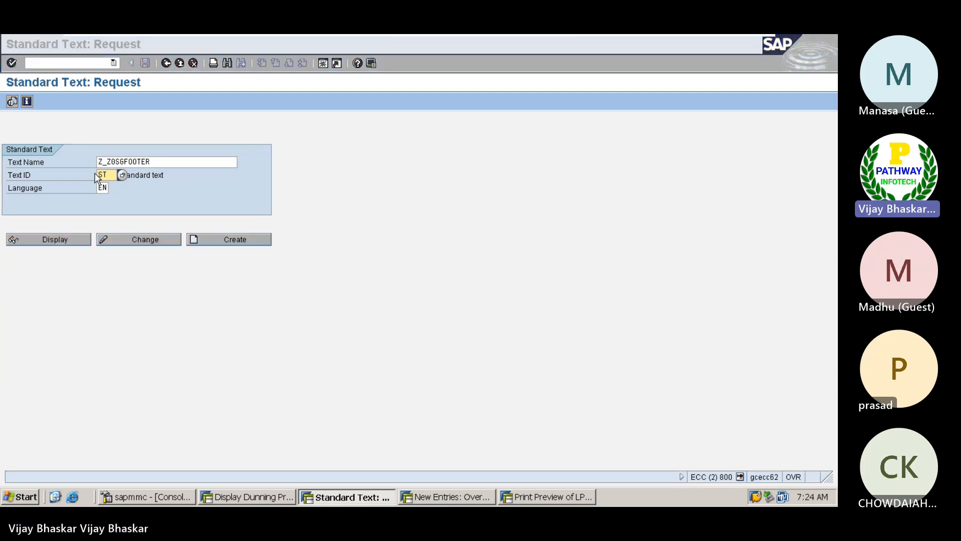
key("alt+Tab")
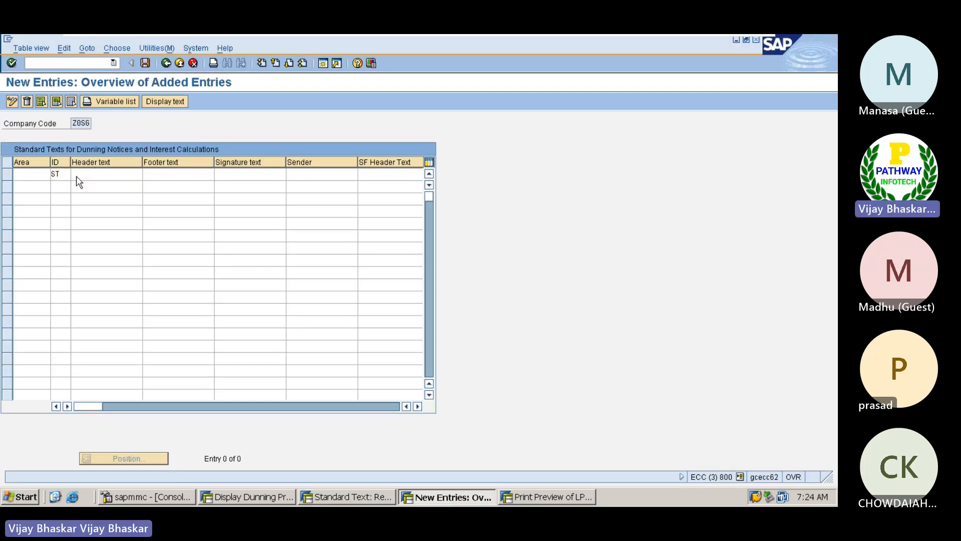
left_click(76, 174)
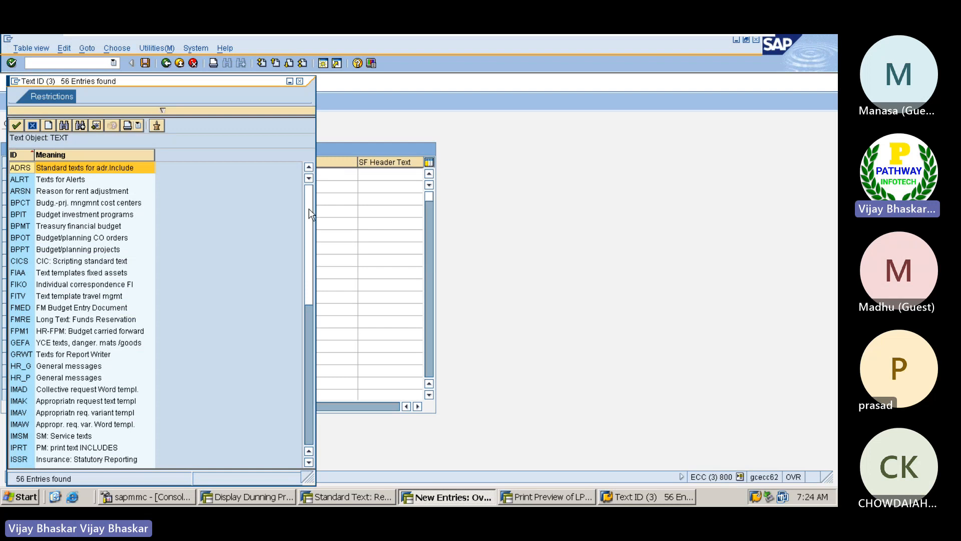
scroll(302, 366, "down", 10)
left_click(57, 390)
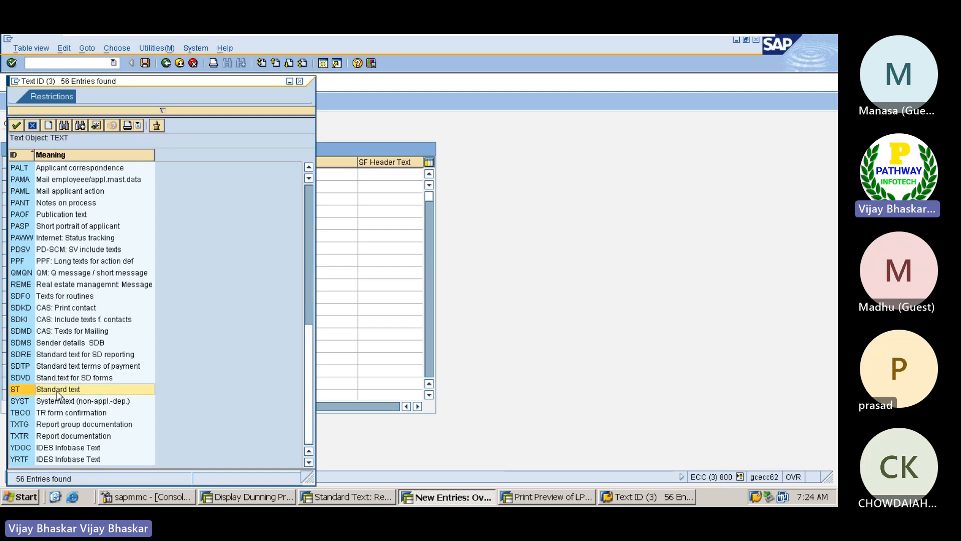
double_click(19, 390)
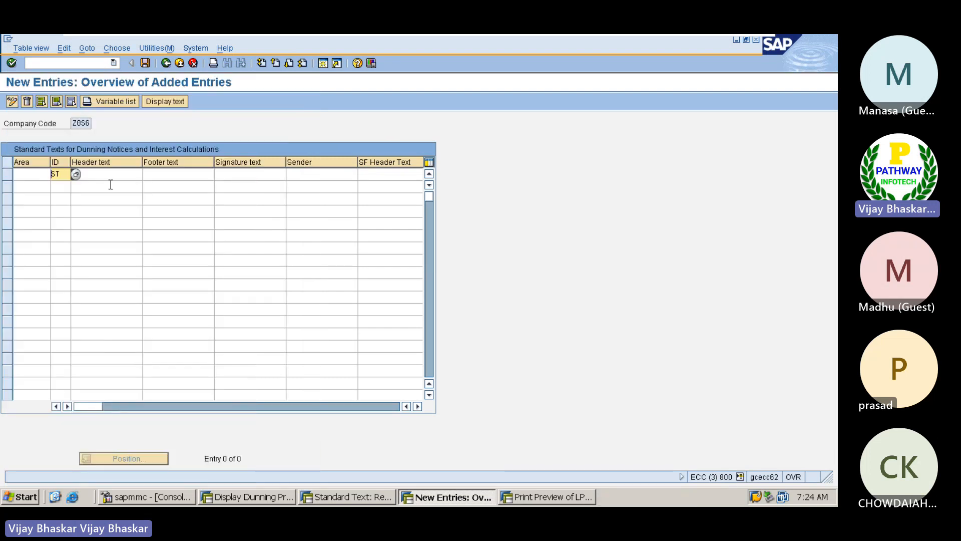
left_click(110, 178)
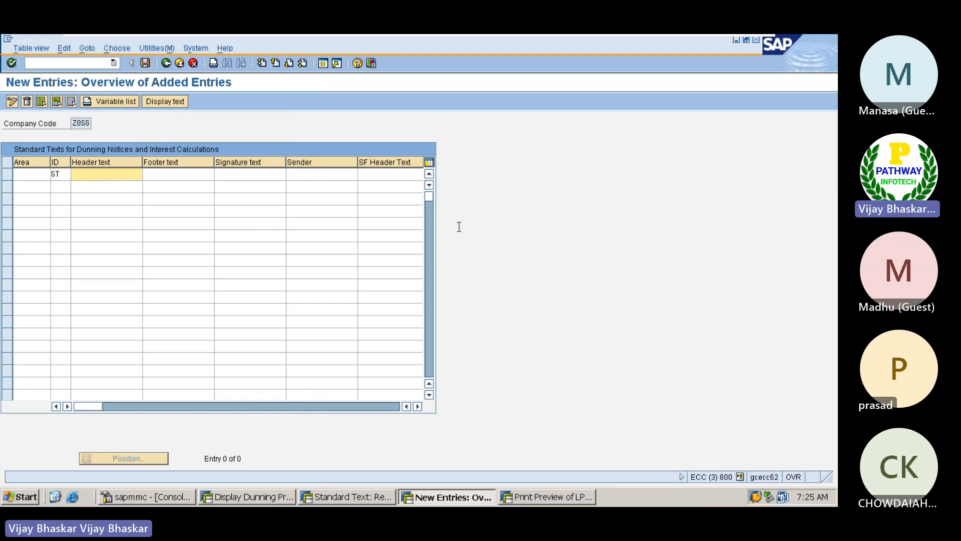
Select the header text name Z_Z0SGHEDER in the Excel step notes
left_click(727, 46)
double_click(150, 241)
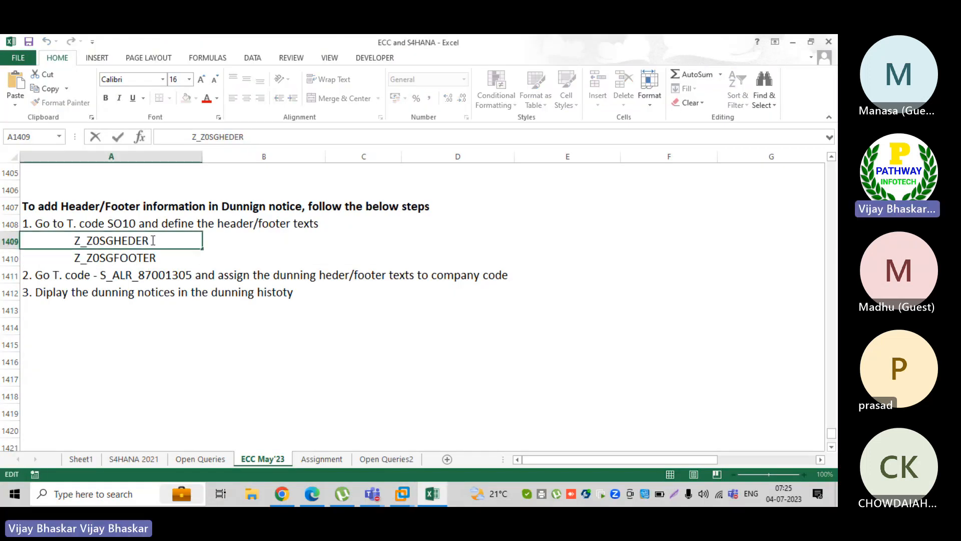
left_click_drag(153, 240, 74, 241)
key("ctrl+c")
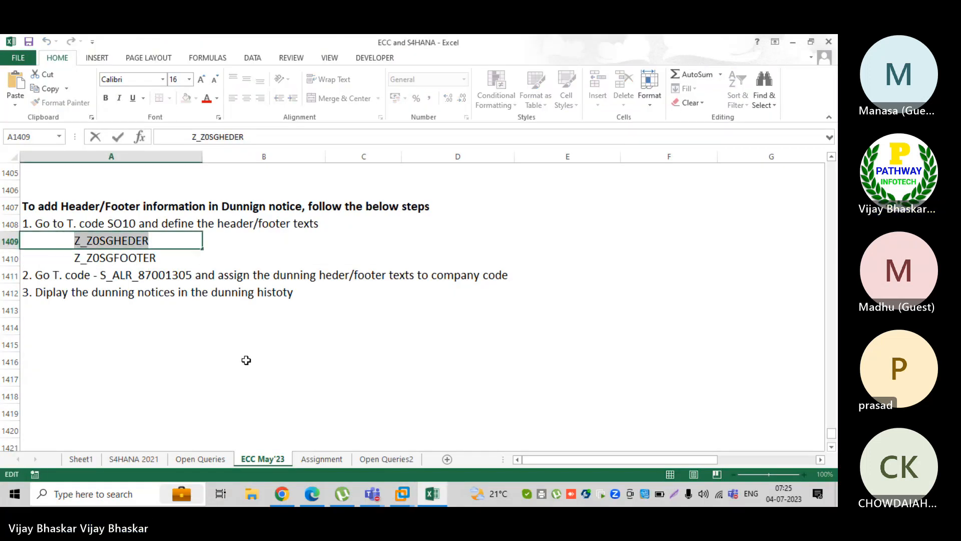
Fill the ST row with header Z_Z0SGHEDER and footer Z_Z0SGFOOTER
mouse_move(403, 494)
left_click(451, 430)
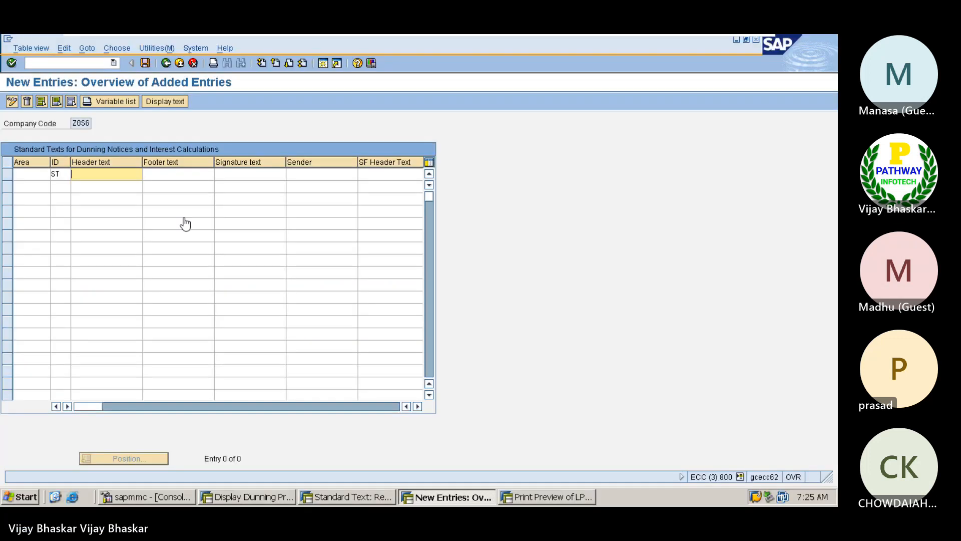
key("ctrl+v")
left_click(146, 175)
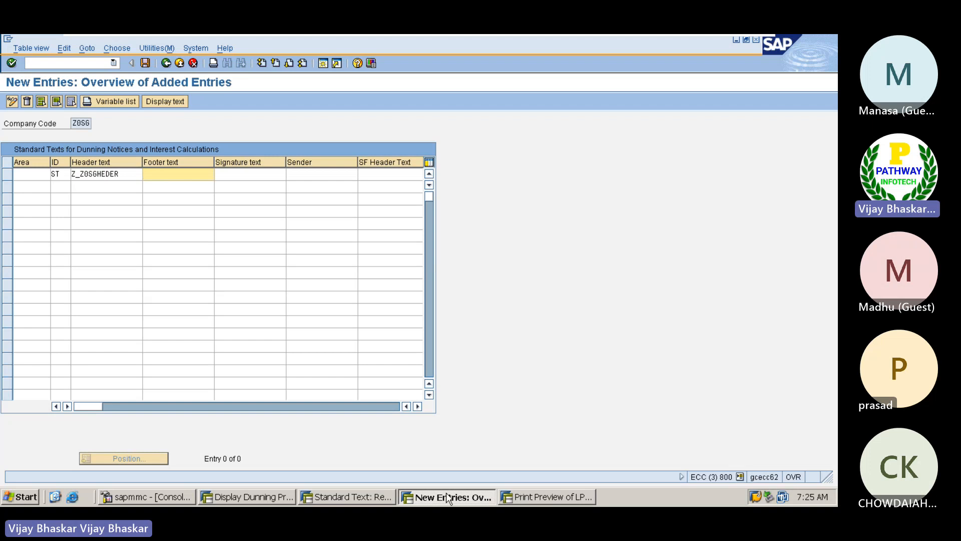
left_click(367, 496)
left_click_drag(161, 163, 94, 163)
key("ctrl+c")
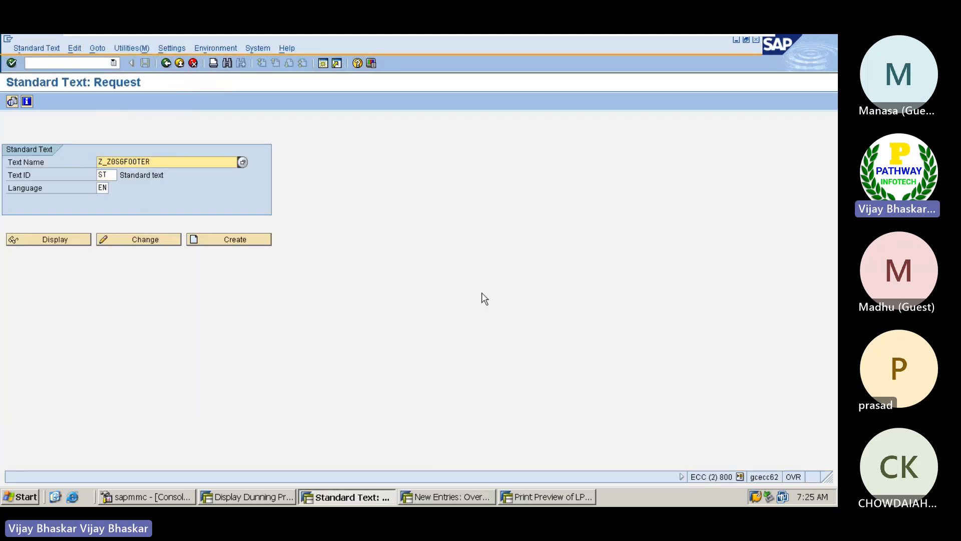
left_click(464, 495)
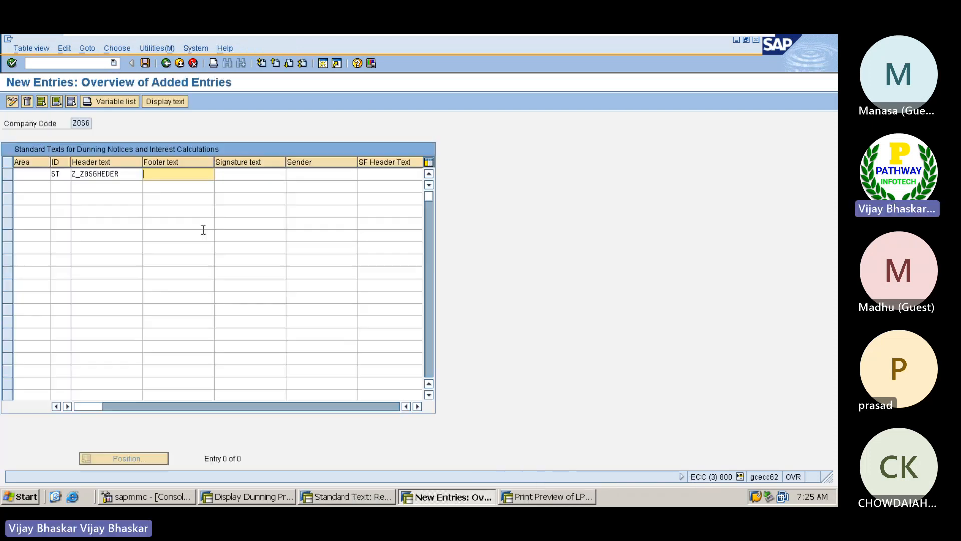
key("ctrl+v")
key("Return")
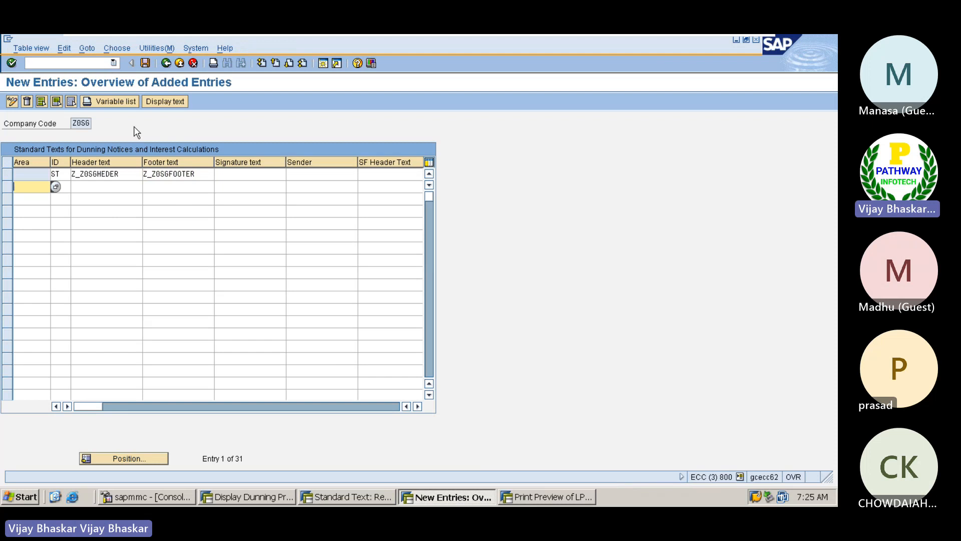
Save the dunning text assignment, accepting the customizing request
left_click(145, 63)
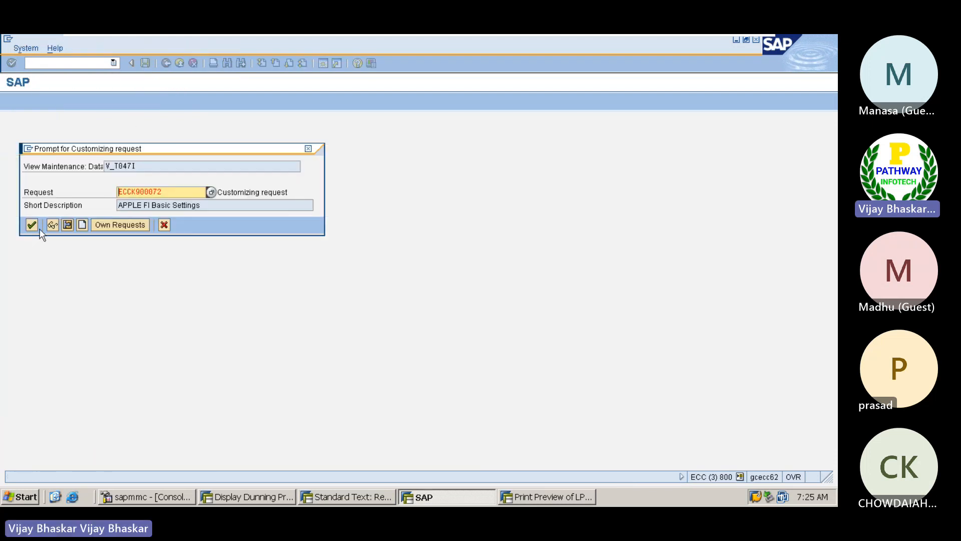
left_click(31, 226)
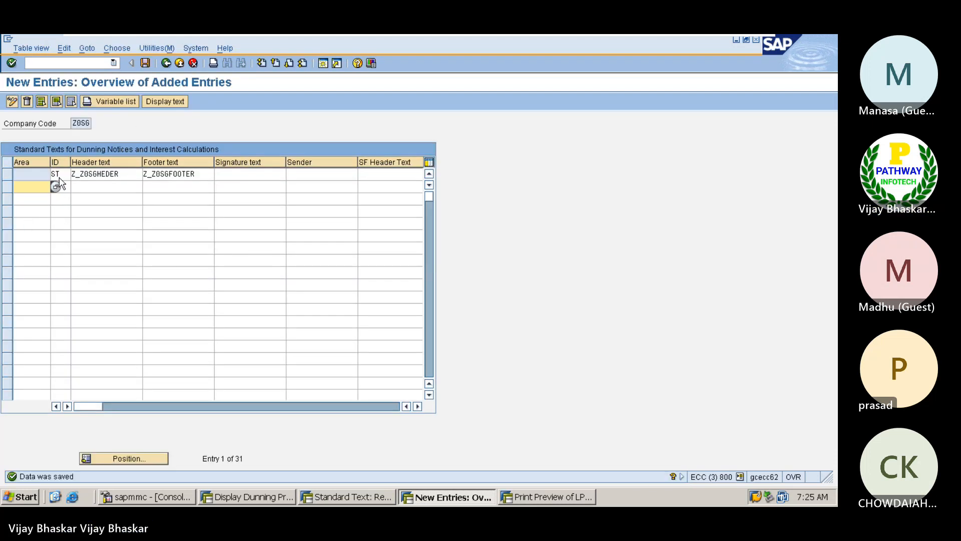
left_click(73, 122)
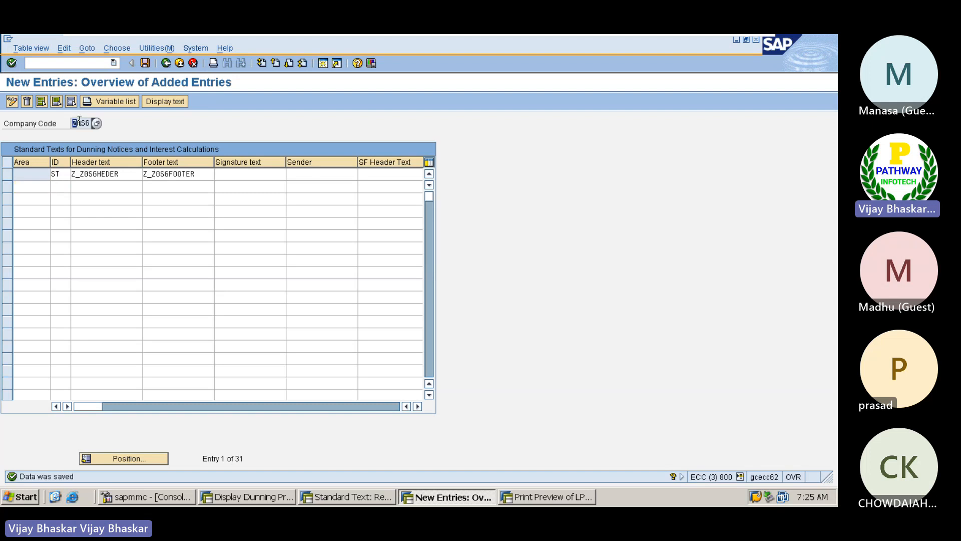
left_click(92, 123)
Close the 2nd dunning letter preview and back out to the main dunning screen
left_click(560, 494)
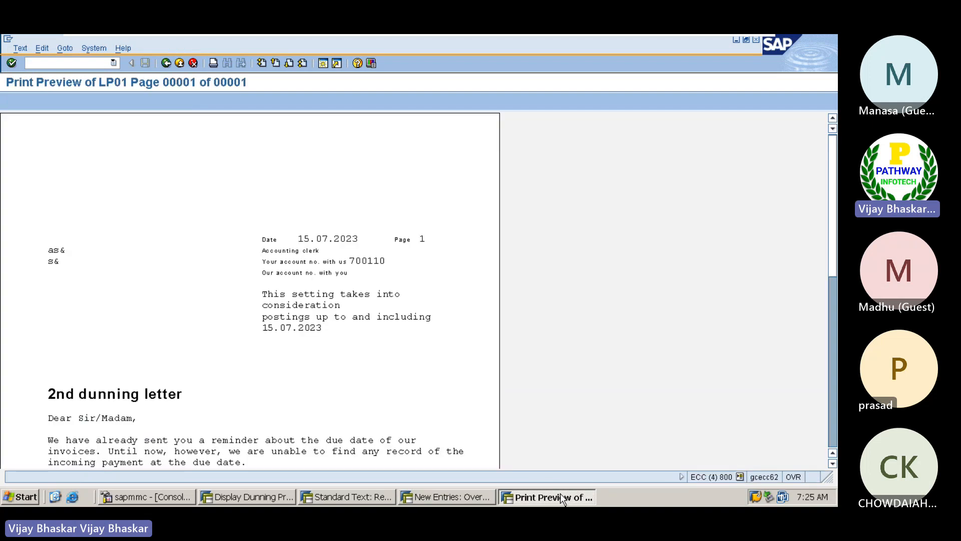
left_click(166, 63)
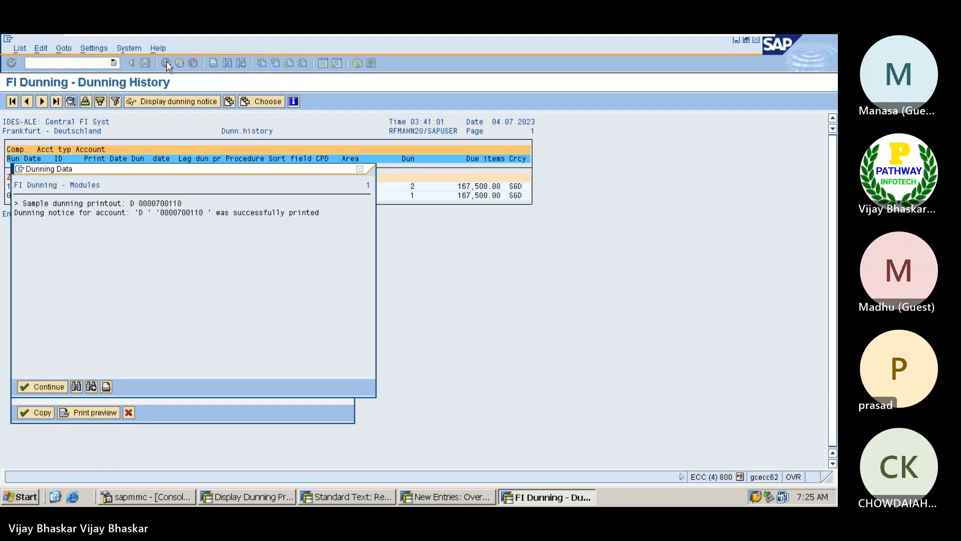
left_click(43, 386)
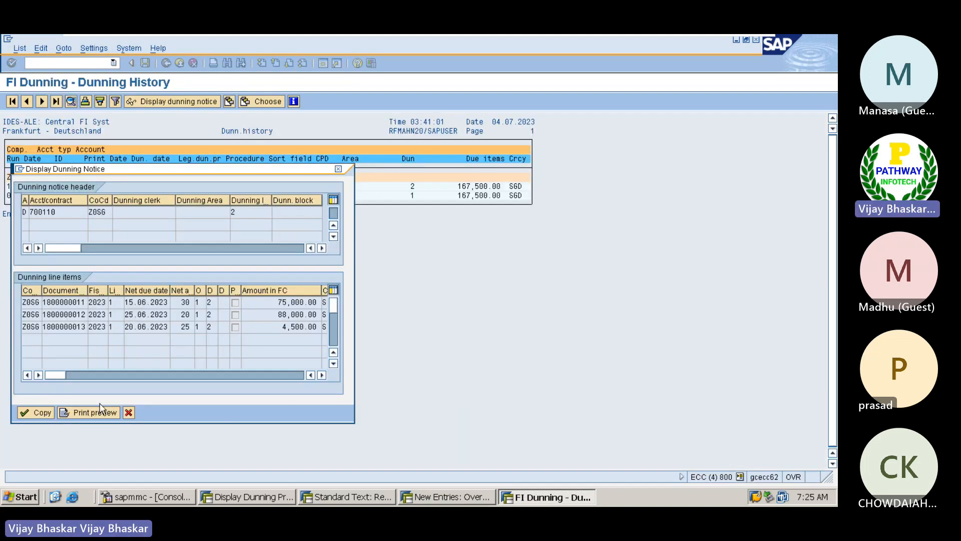
left_click(129, 412)
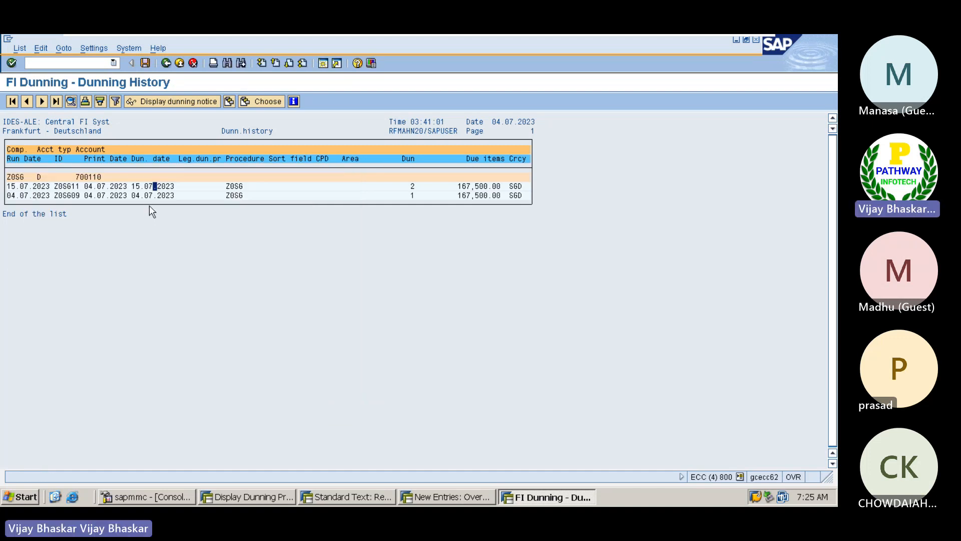
left_click(166, 62)
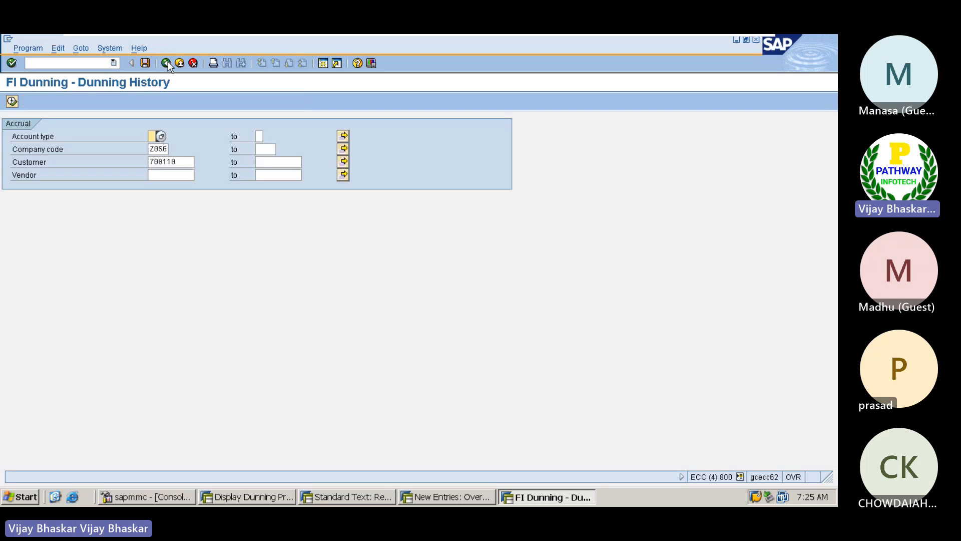
left_click(166, 63)
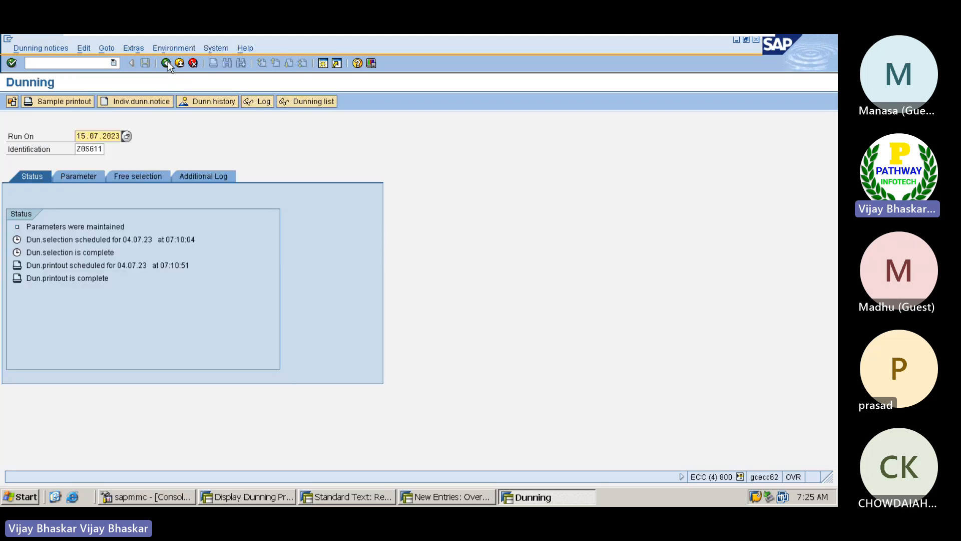
Run the dunning history for Z0SG and the customer, and preview the 04.07.2023 notice's footer
left_click(207, 101)
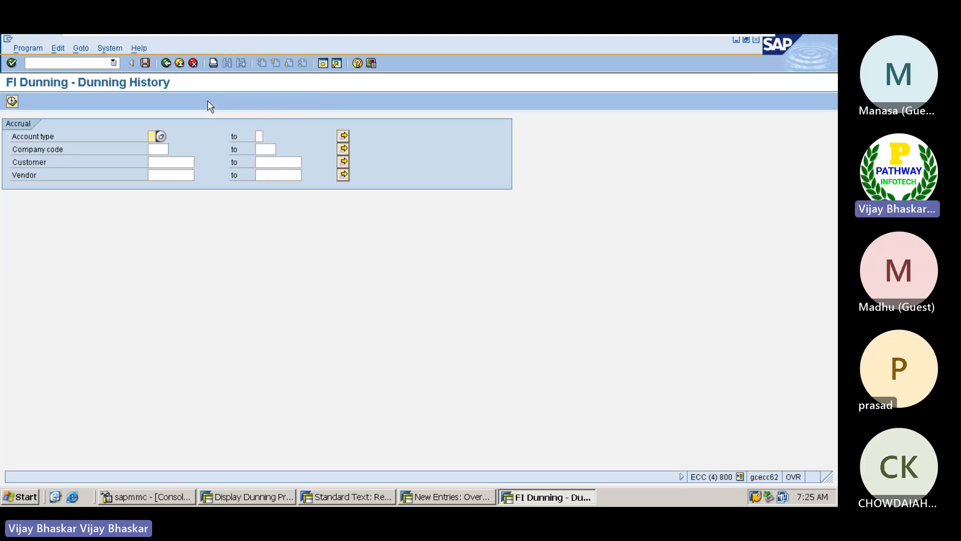
left_click(156, 150)
left_click(160, 161)
left_click(161, 162)
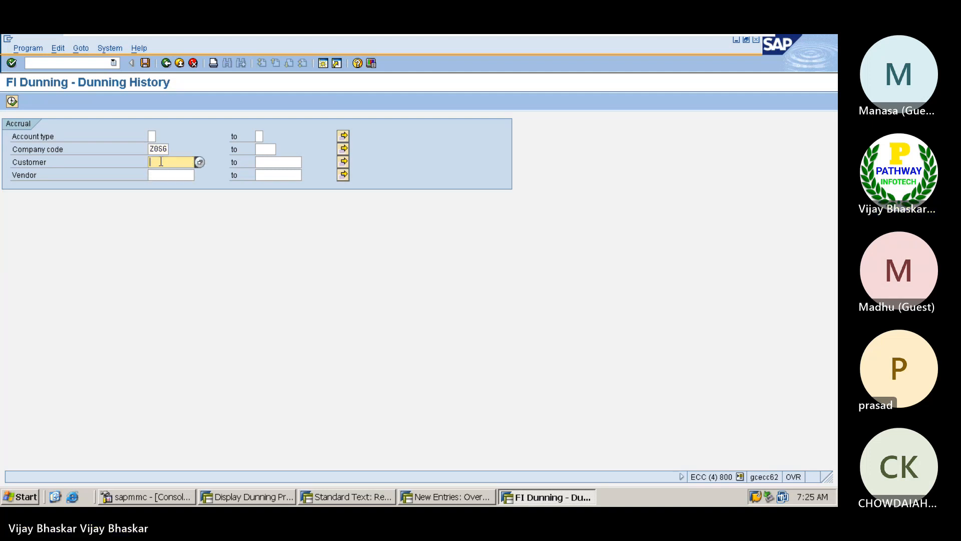
left_click(163, 178)
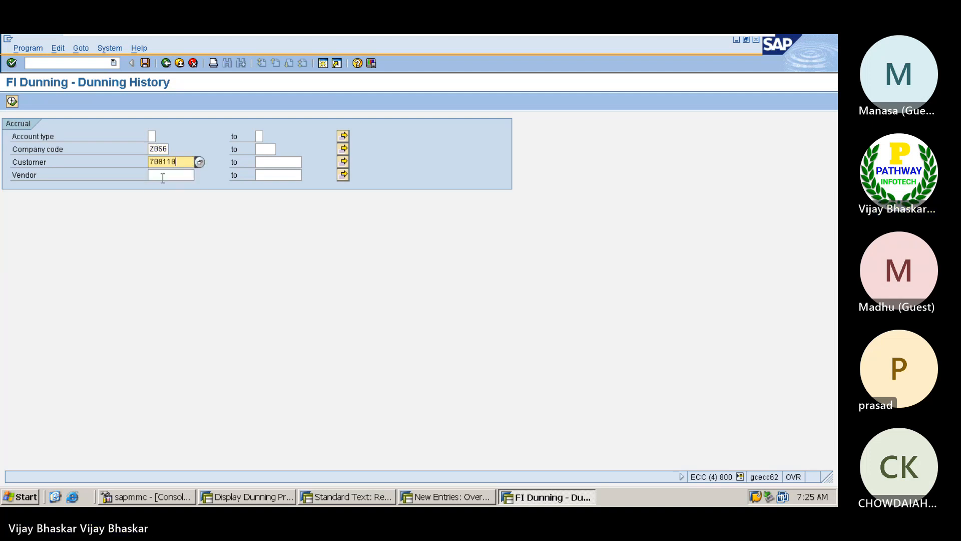
left_click(12, 101)
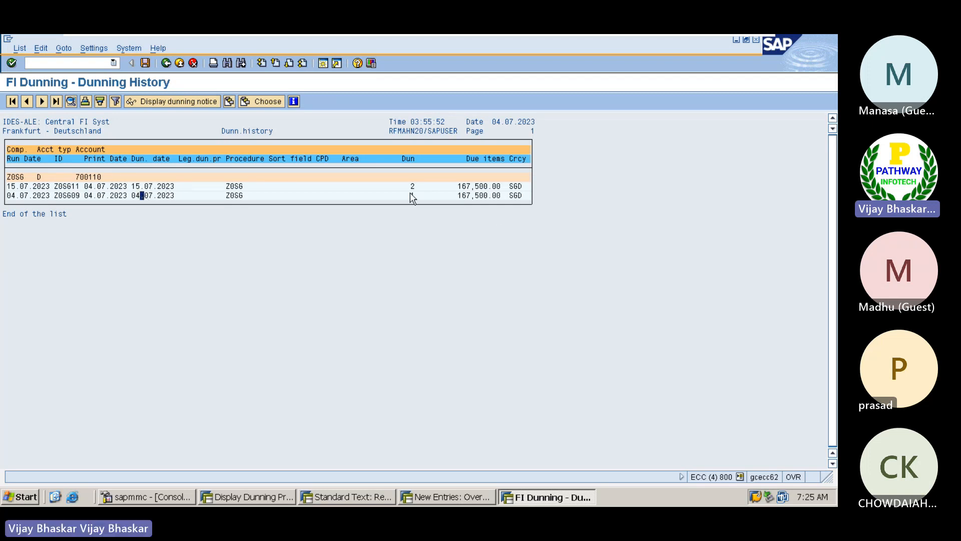
left_click(187, 101)
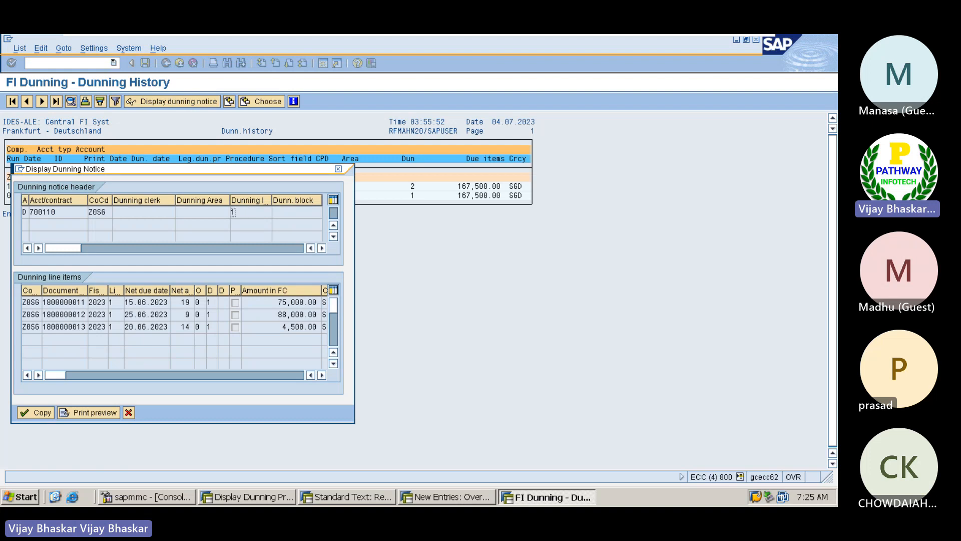
left_click(86, 410)
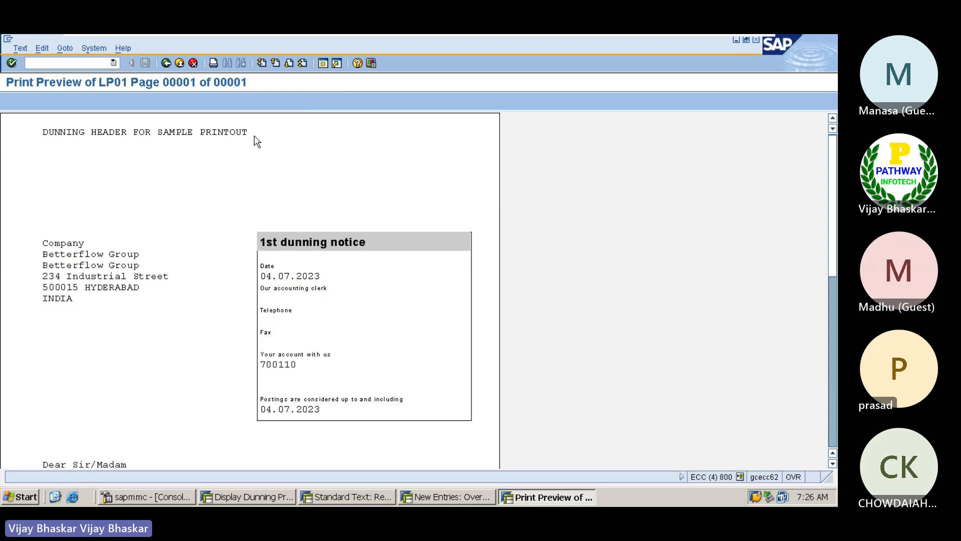
left_click_drag(835, 186, 838, 390)
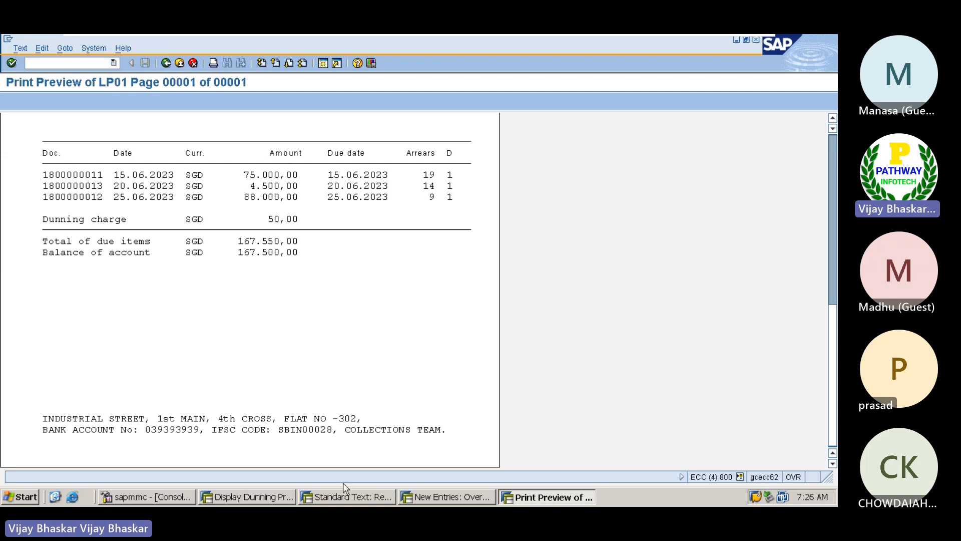
left_click(443, 496)
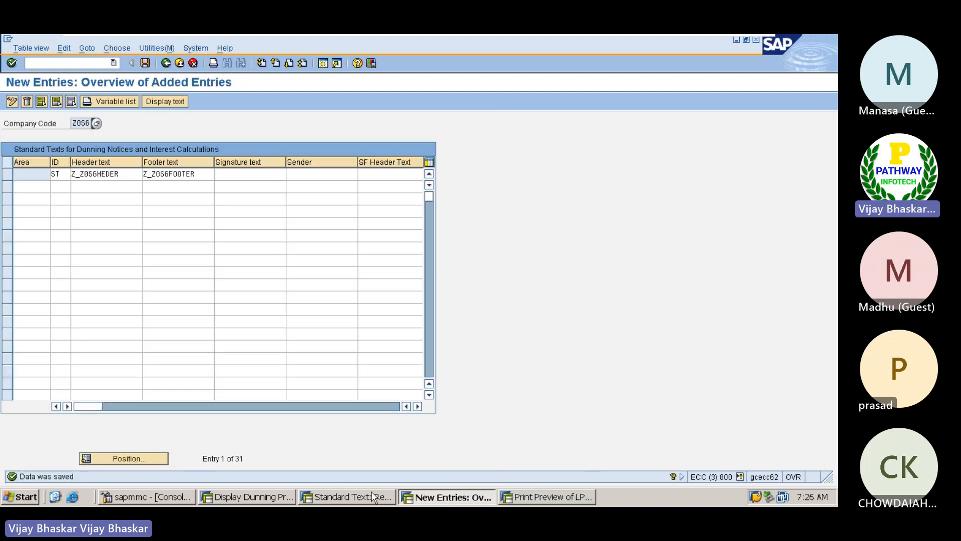
Put an underscore rule line at the top of Z_Z0SGFOOTER and save the text
left_click(372, 497)
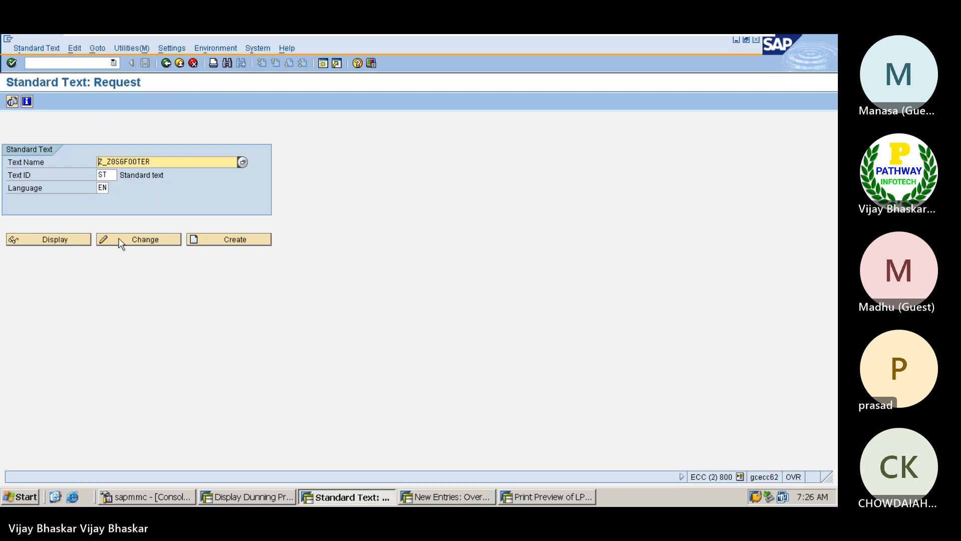
left_click(121, 241)
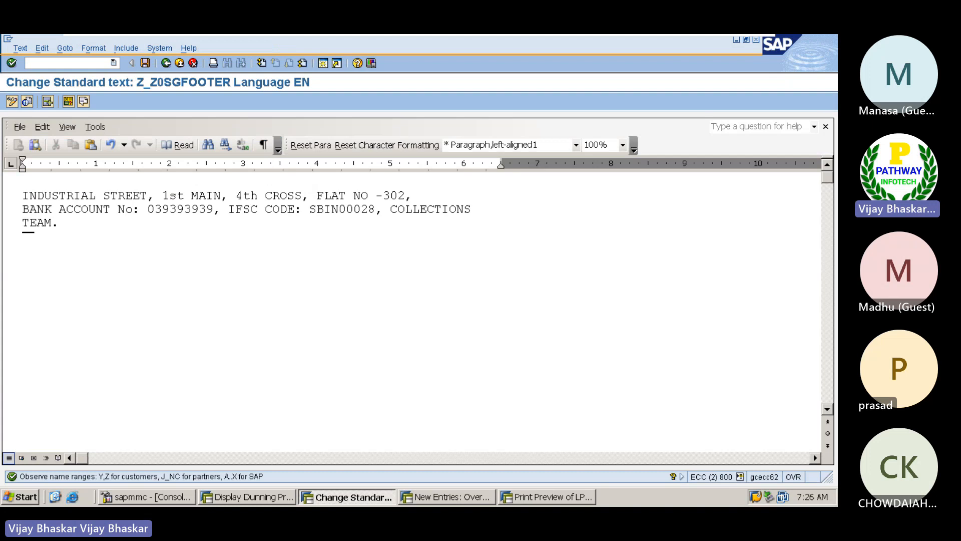
type("________________")
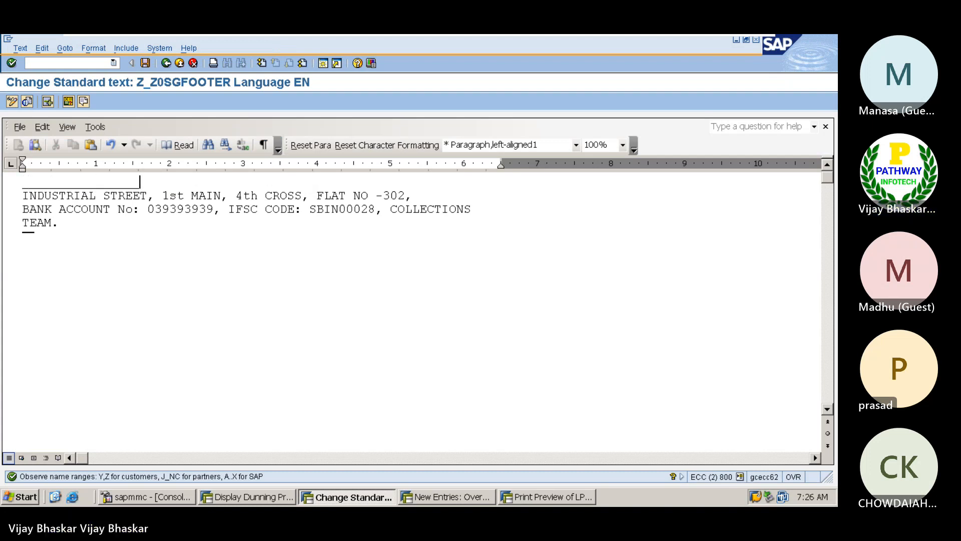
type("________________________________________________")
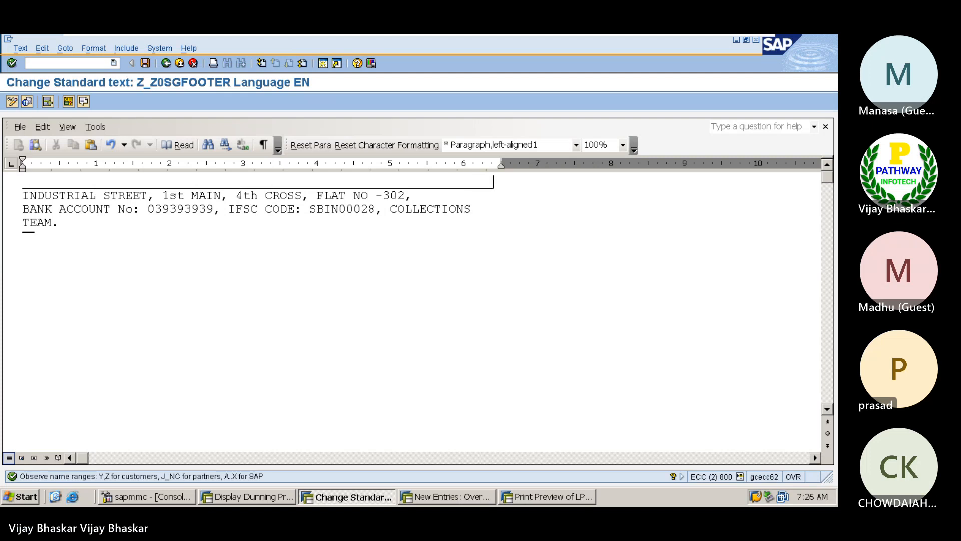
key("Return")
key("BackSpace")
key("Return")
key("BackSpace")
left_click(146, 63)
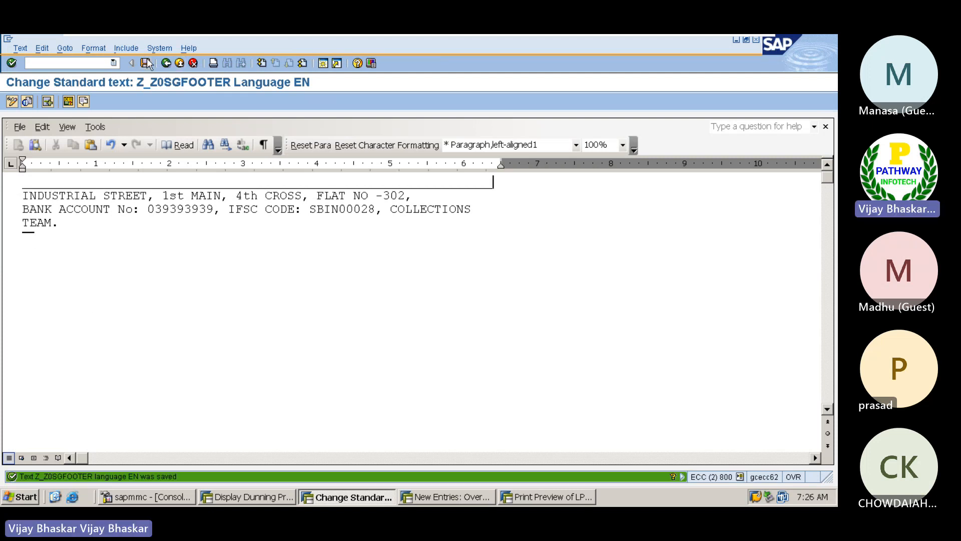
left_click(168, 63)
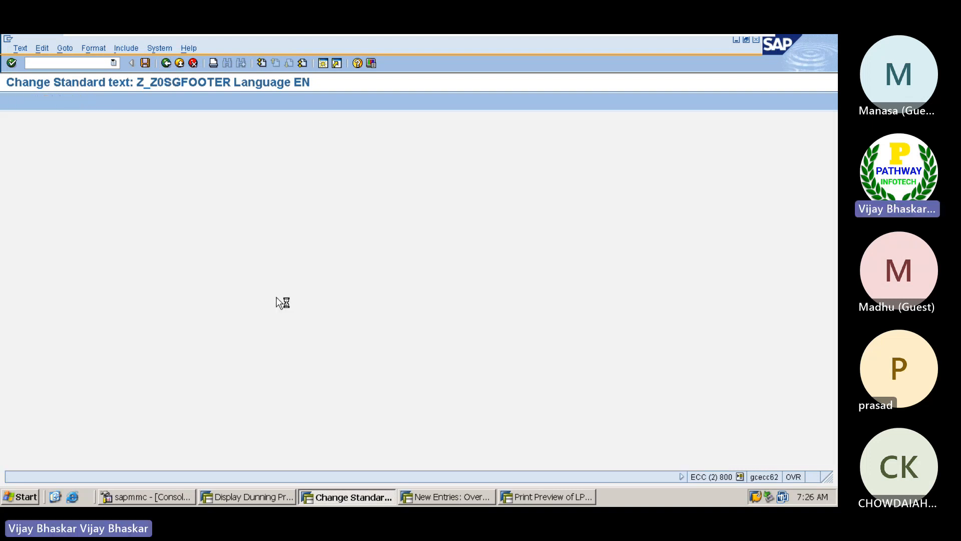
key("alt+Tab")
key("alt+Tab")
key("alt+Tab")
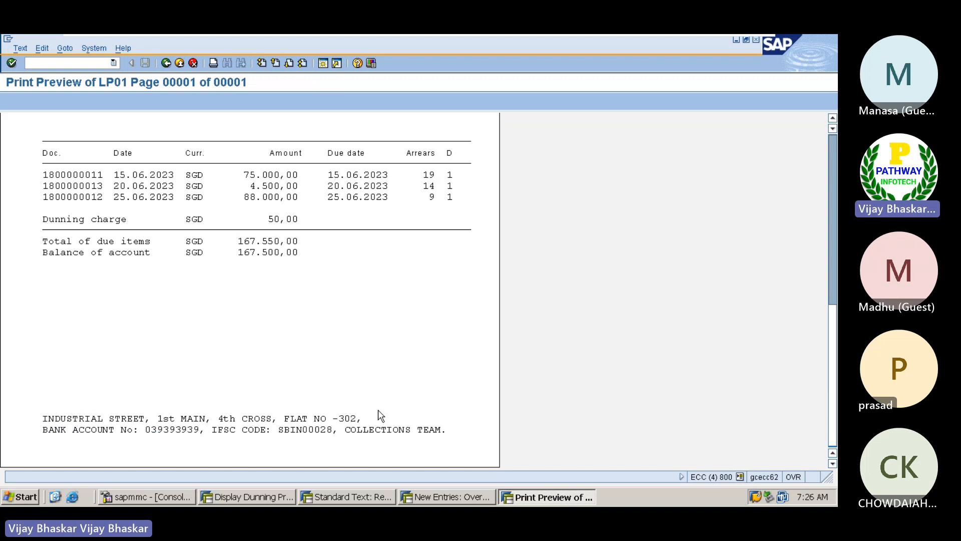
Re-run the dunning history and preview the 04.07.2023 notice, checking the ruled footer
left_click(167, 64)
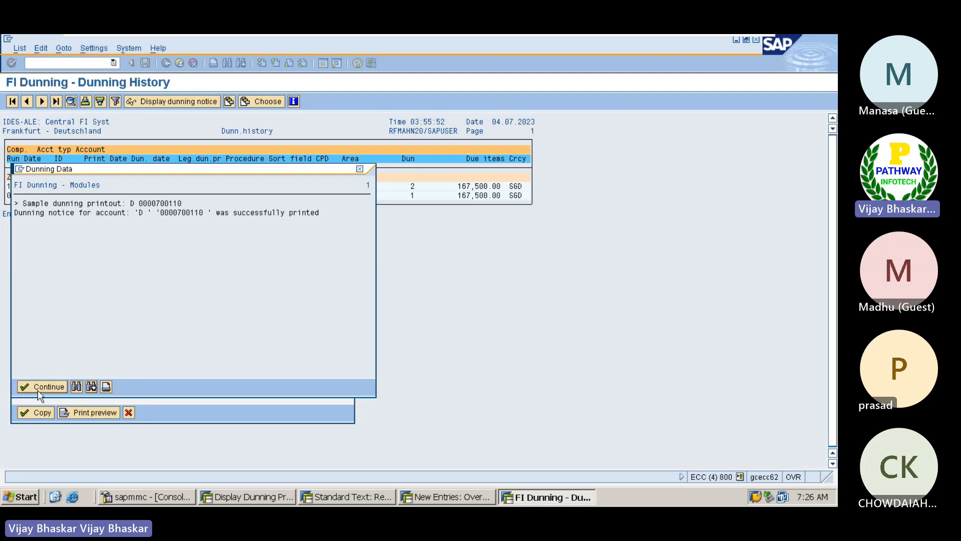
left_click(37, 389)
left_click(338, 169)
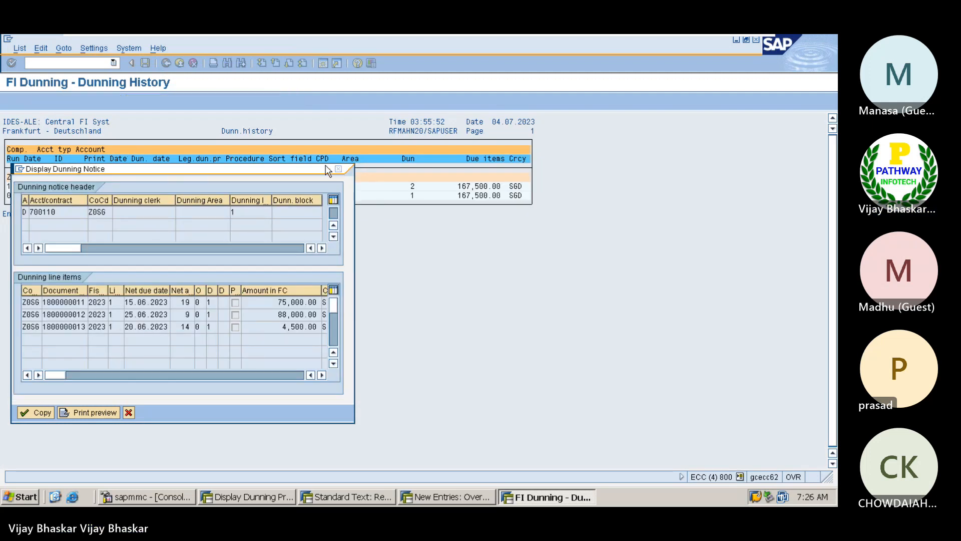
left_click(167, 64)
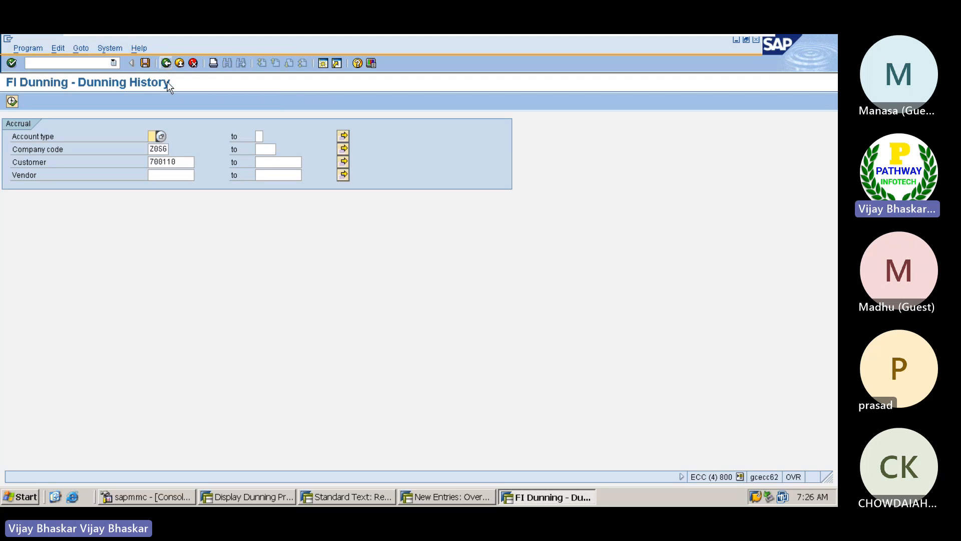
left_click(12, 101)
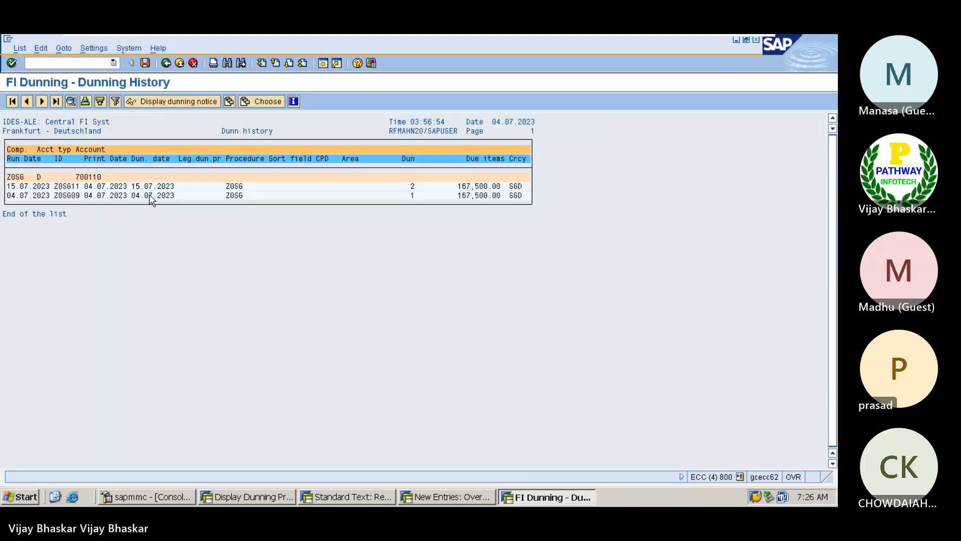
left_click(158, 102)
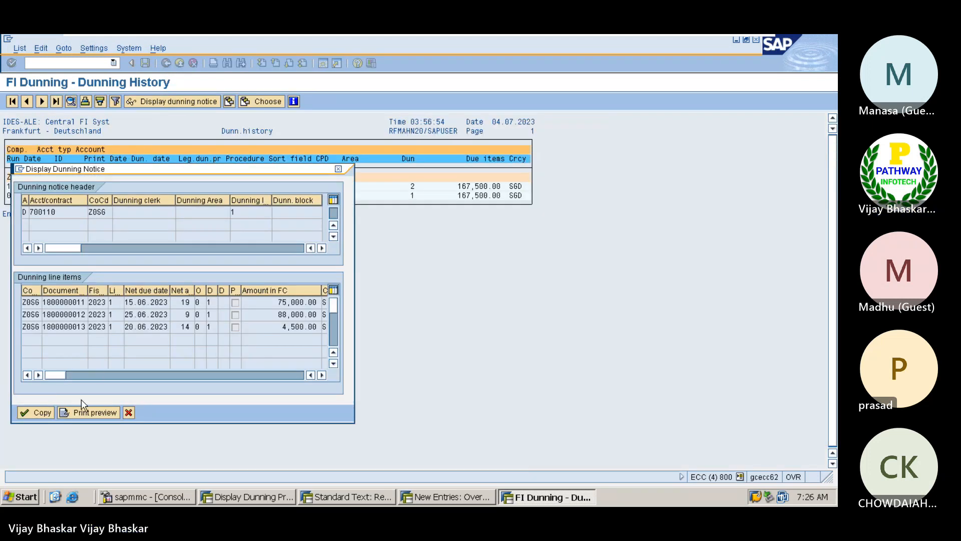
left_click(81, 413)
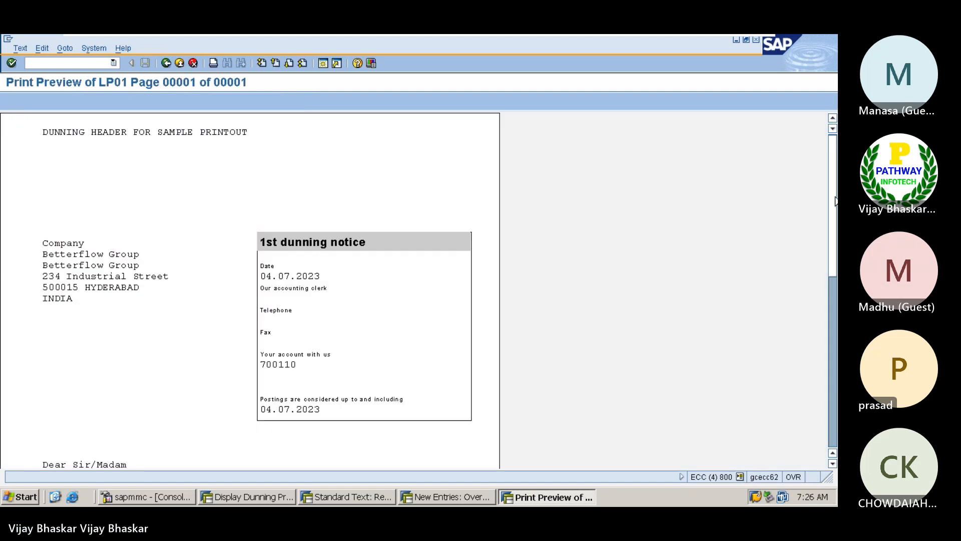
scroll(835, 200, "down", 10)
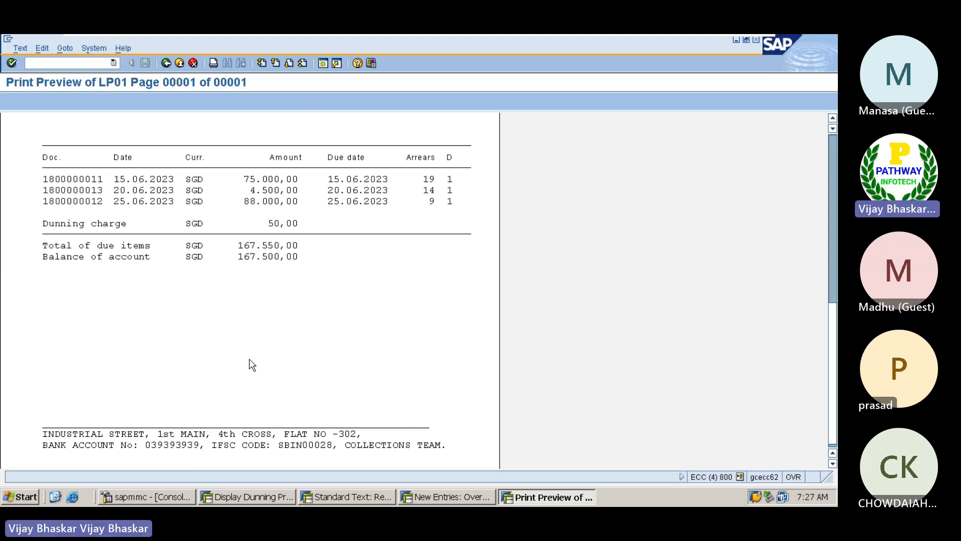
scroll(252, 365, "up", 9)
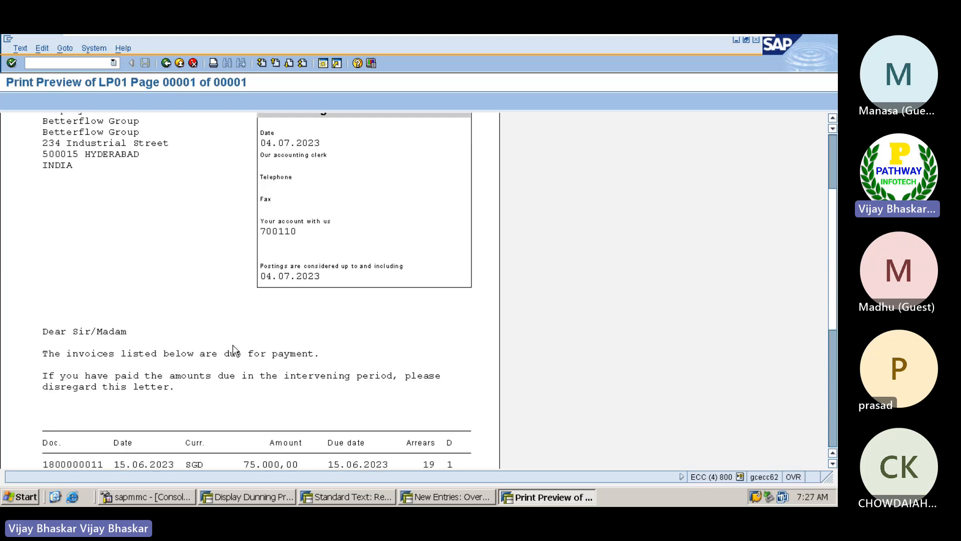
scroll(230, 345, "up", 4)
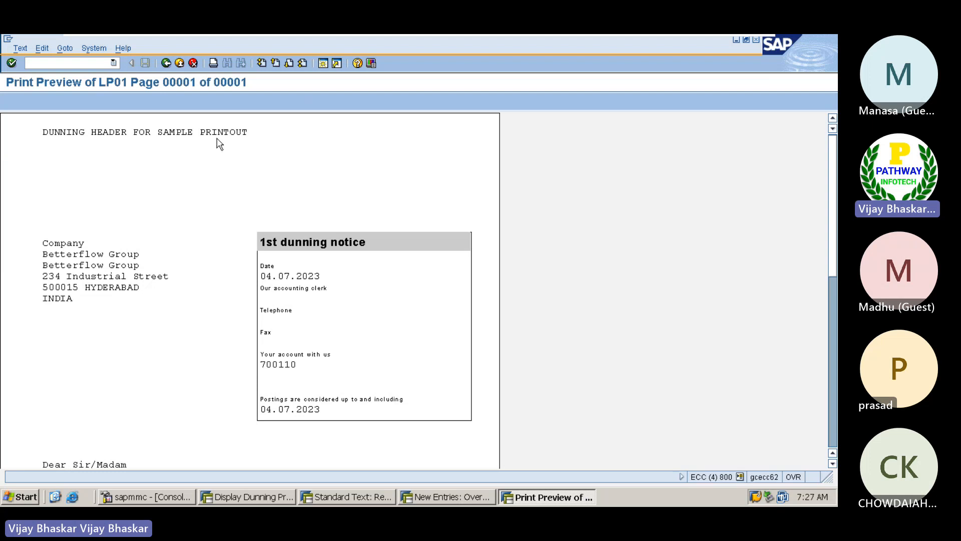
scroll(219, 145, "down", 5)
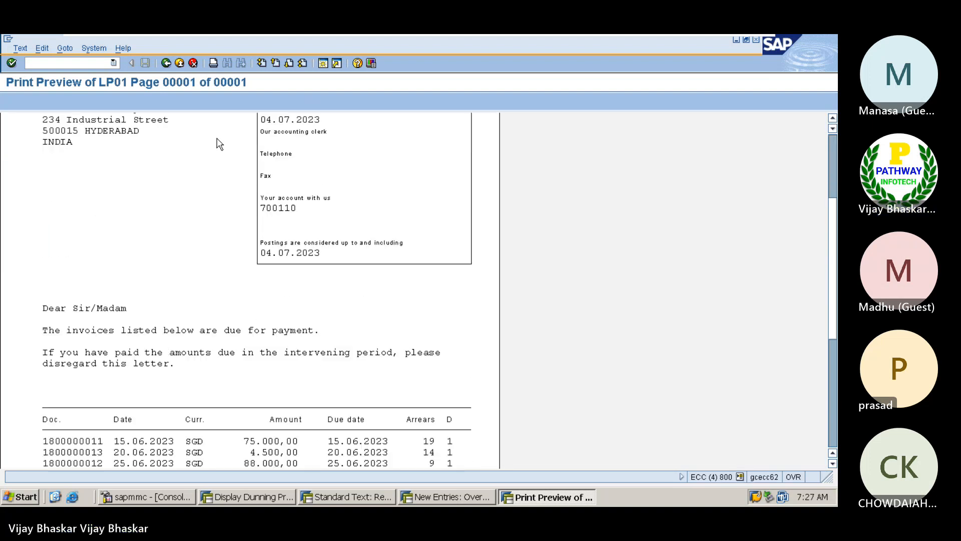
scroll(219, 145, "down", 3)
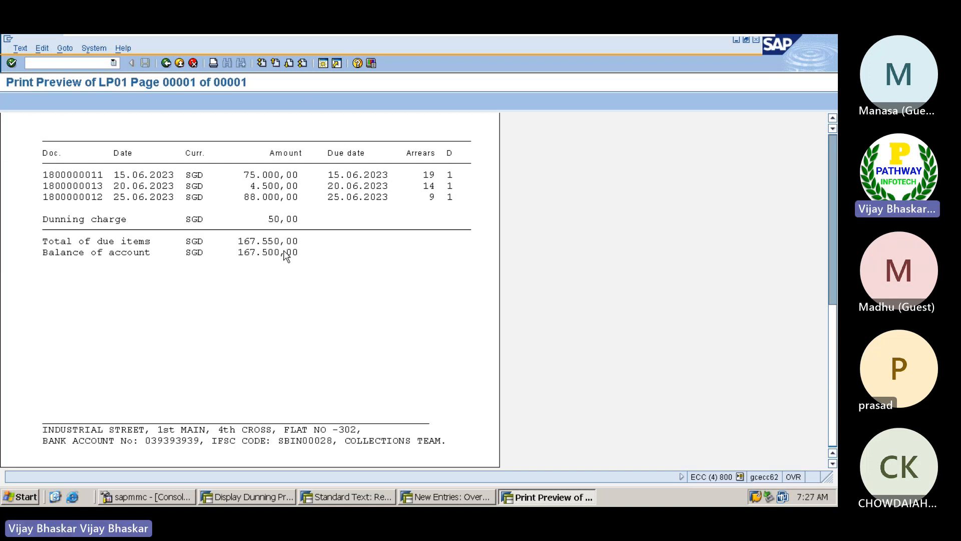
Preview the level-2 dunning letter from the 15.07.2023 run
left_click(165, 63)
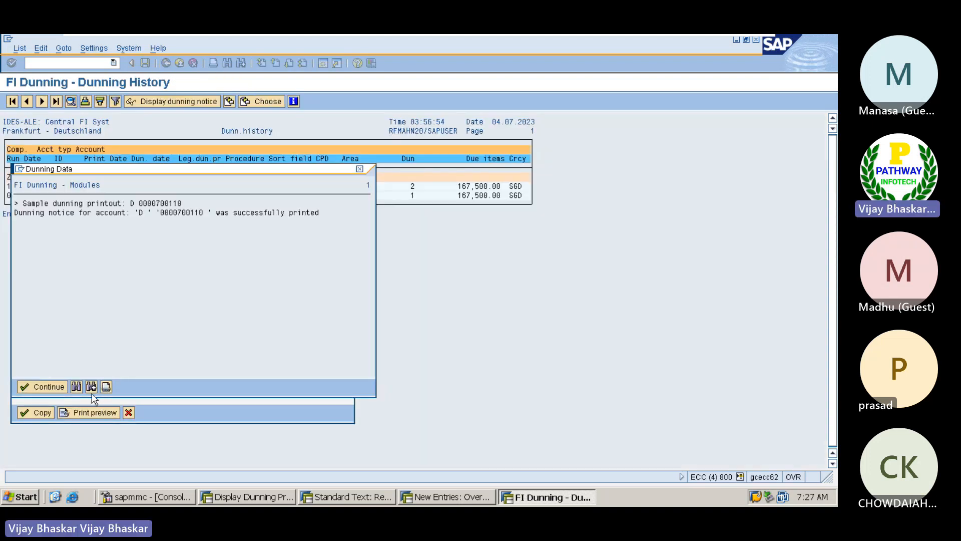
key("Return")
left_click(128, 412)
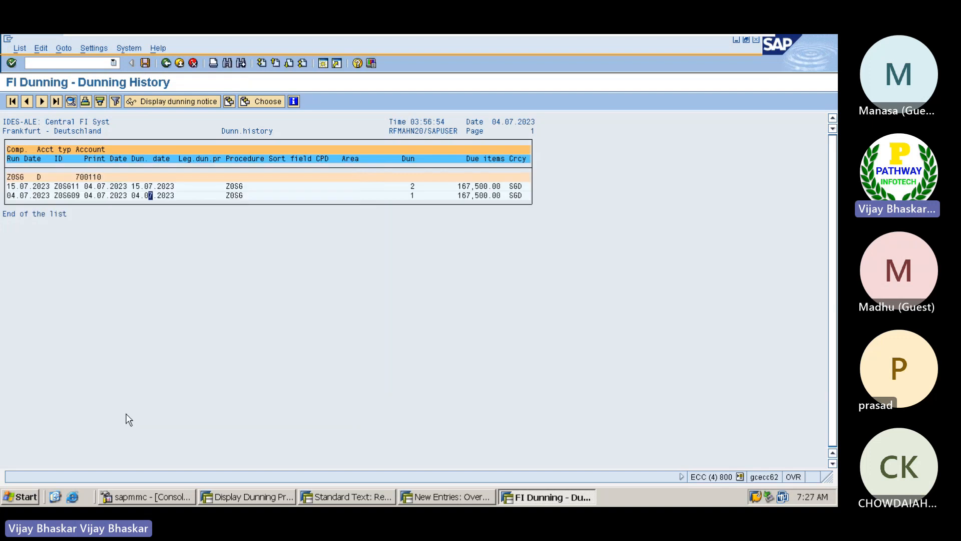
left_click(148, 187)
left_click(171, 102)
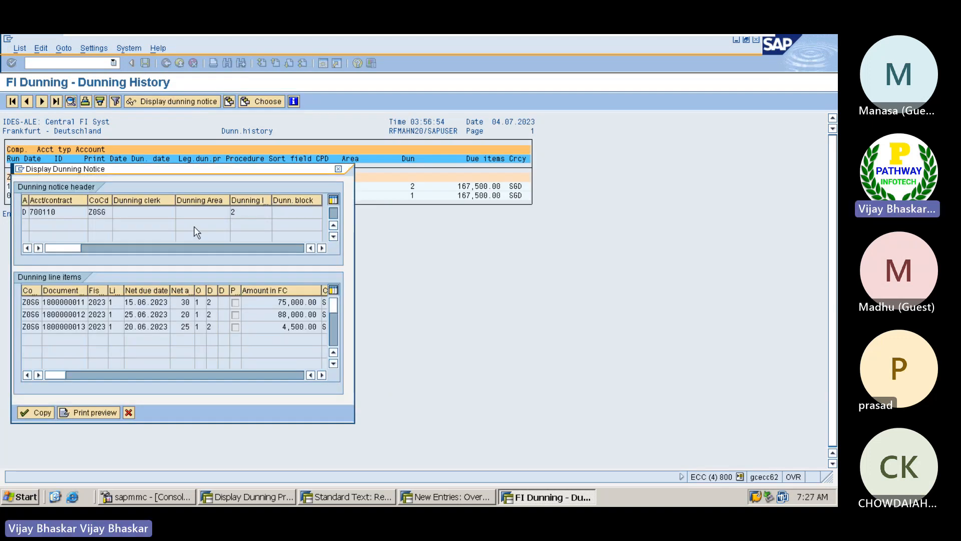
left_click(70, 412)
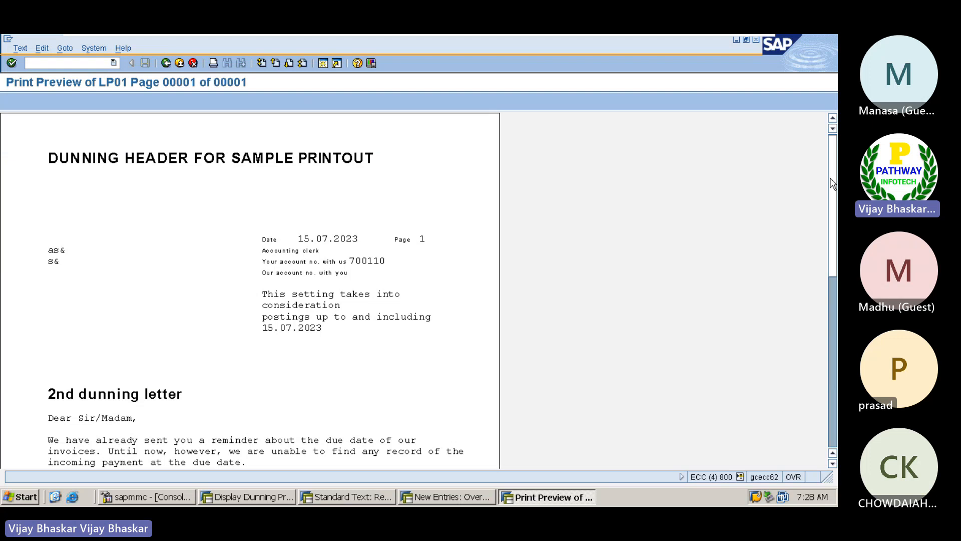
scroll(830, 182, "down", 10)
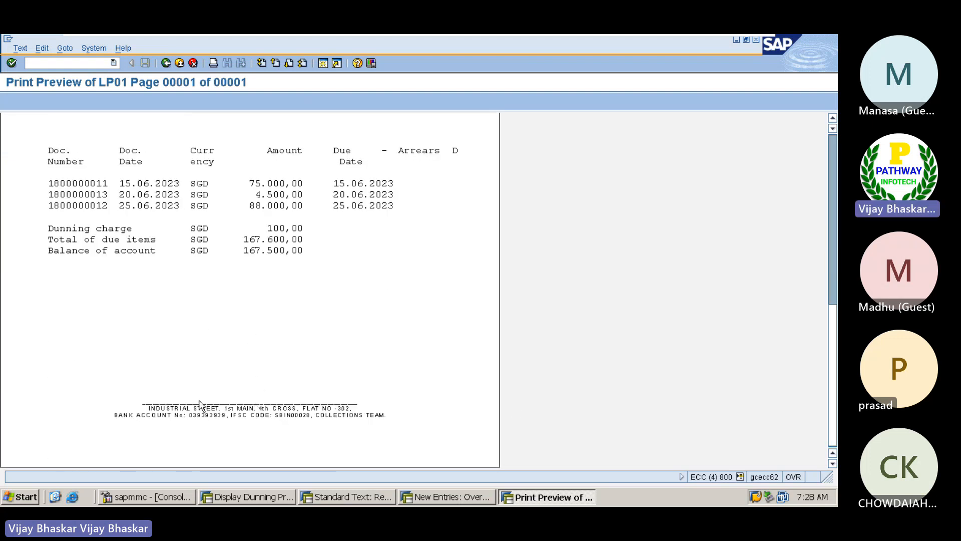
scroll(225, 405, "up", 2)
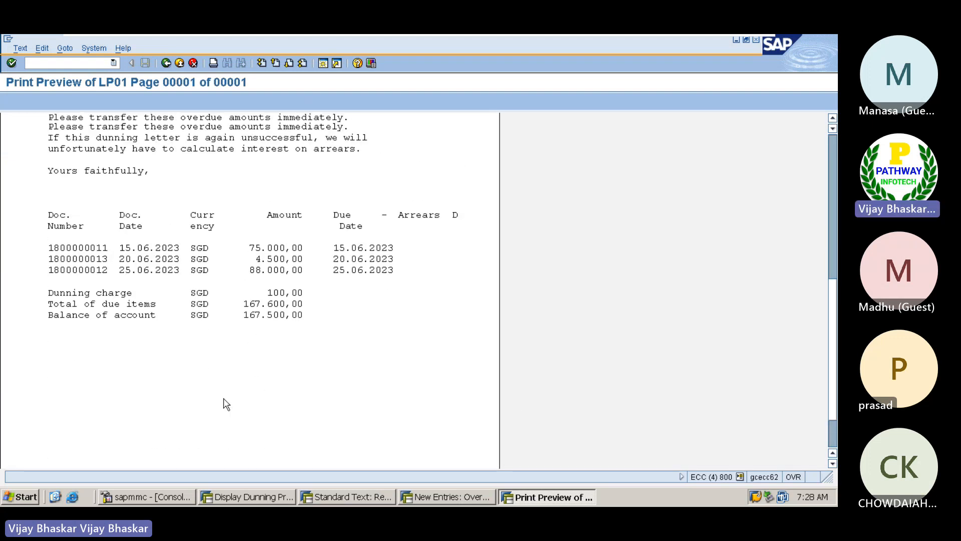
scroll(225, 404, "up", 10)
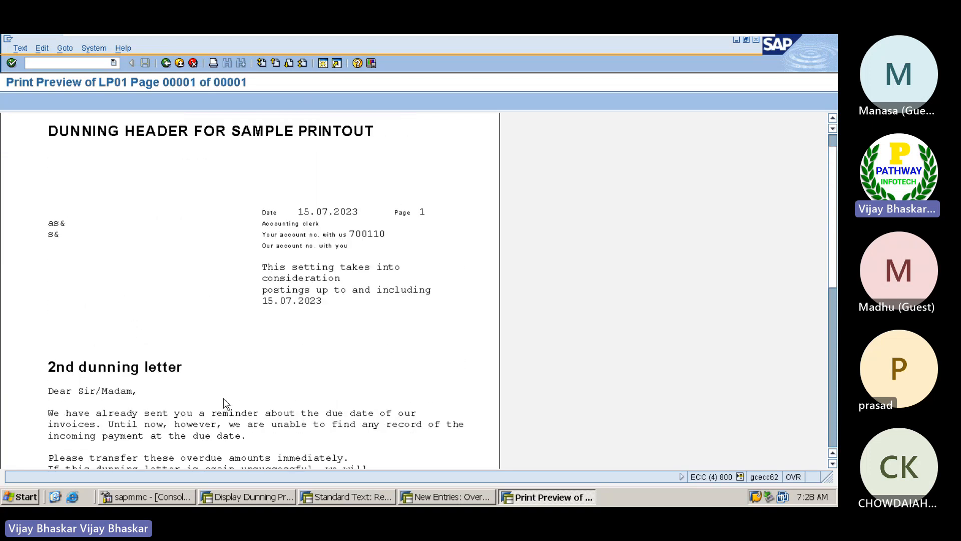
Close the preview, cancel the dunning log printout, and return to the standard-texts entries
left_click(166, 63)
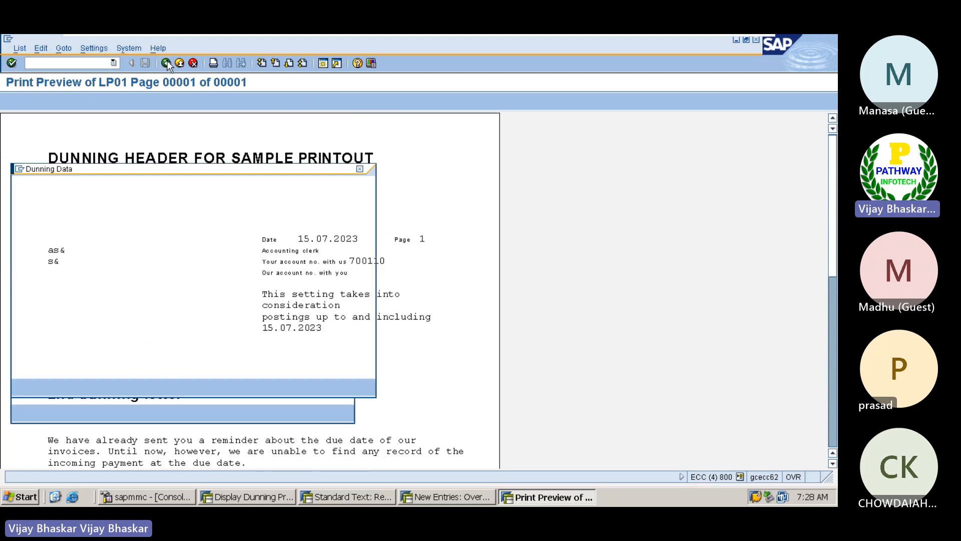
left_click(106, 386)
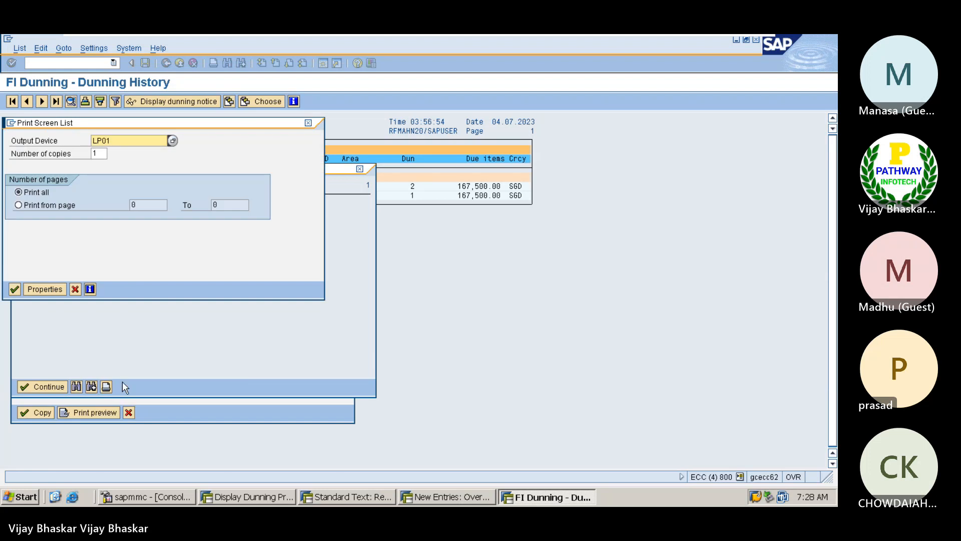
left_click(75, 289)
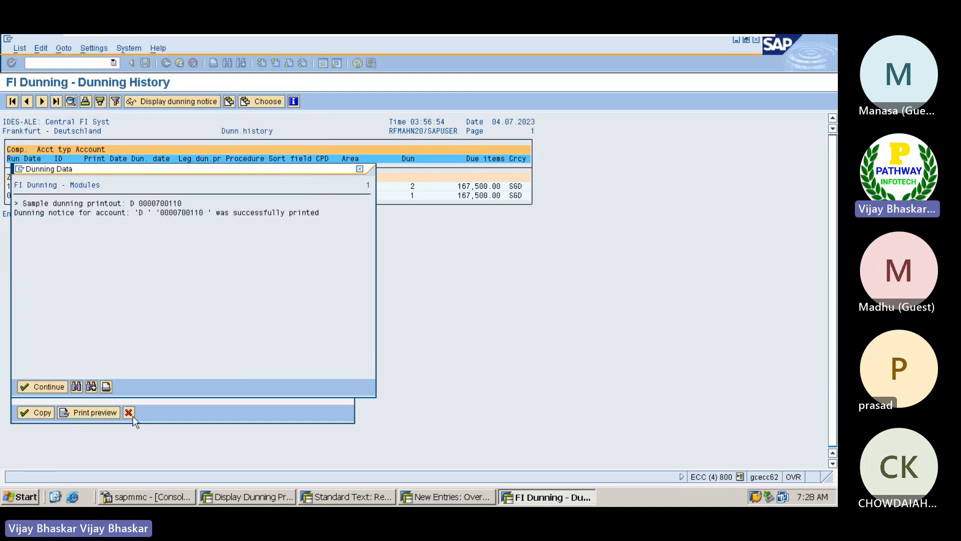
left_click(47, 386)
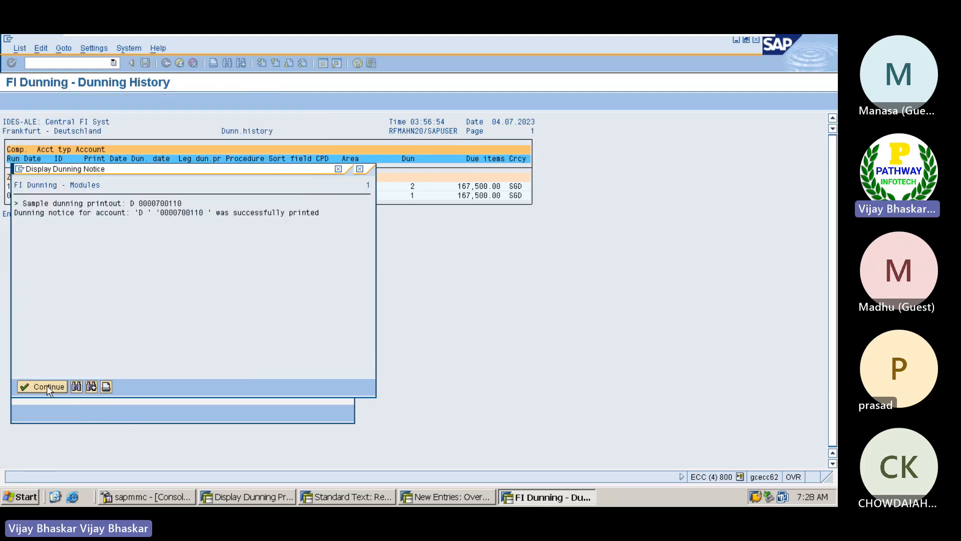
left_click(125, 414)
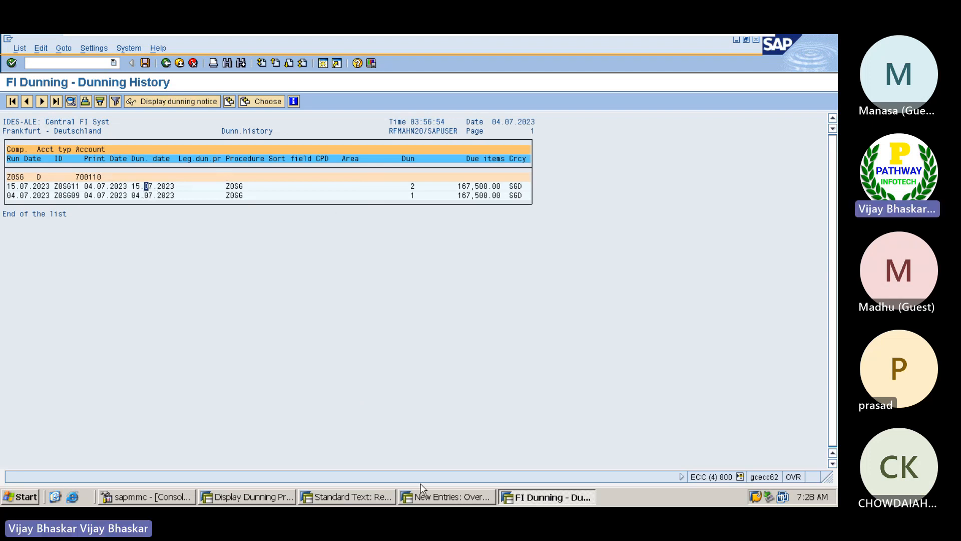
left_click(429, 497)
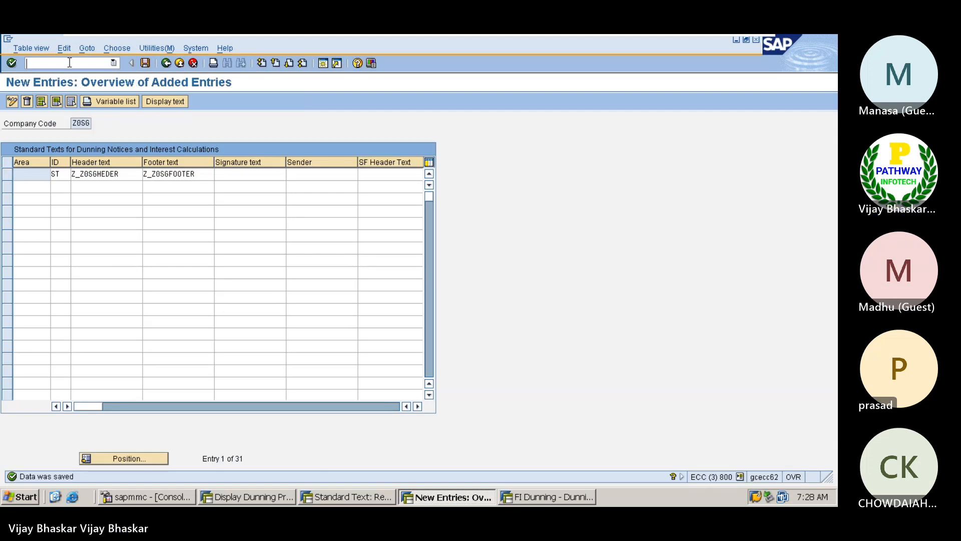
List the customer's open items in FBL5N and copy the customer number
type("/nfbl5n")
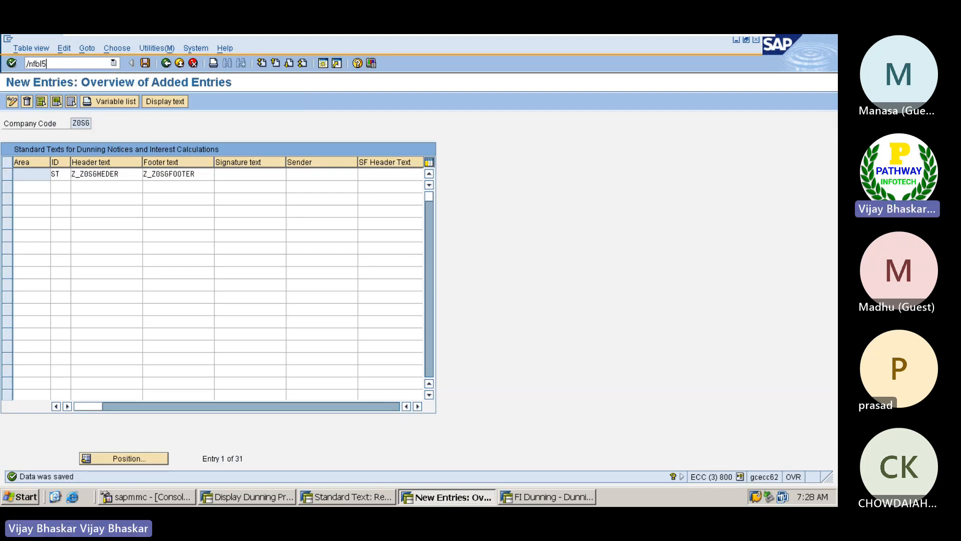
key("Return")
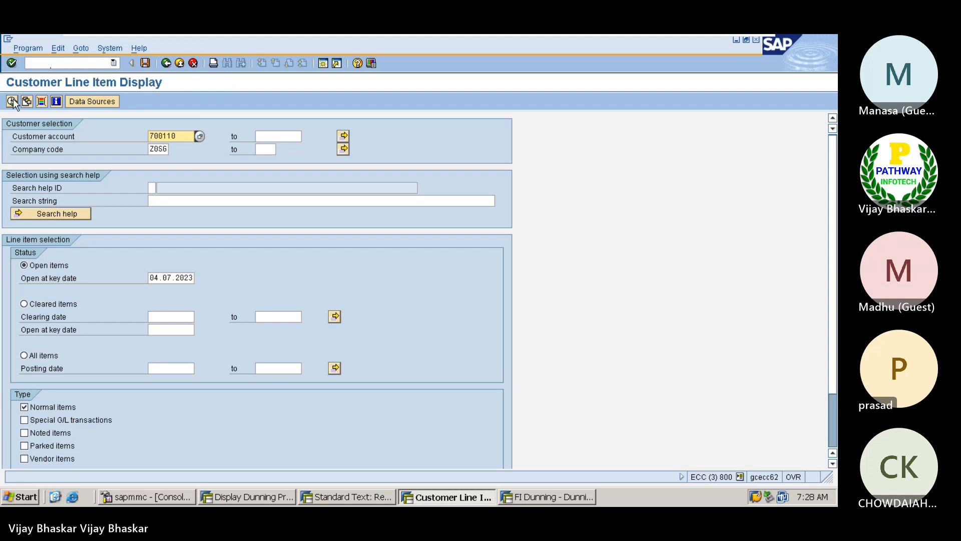
left_click(13, 102)
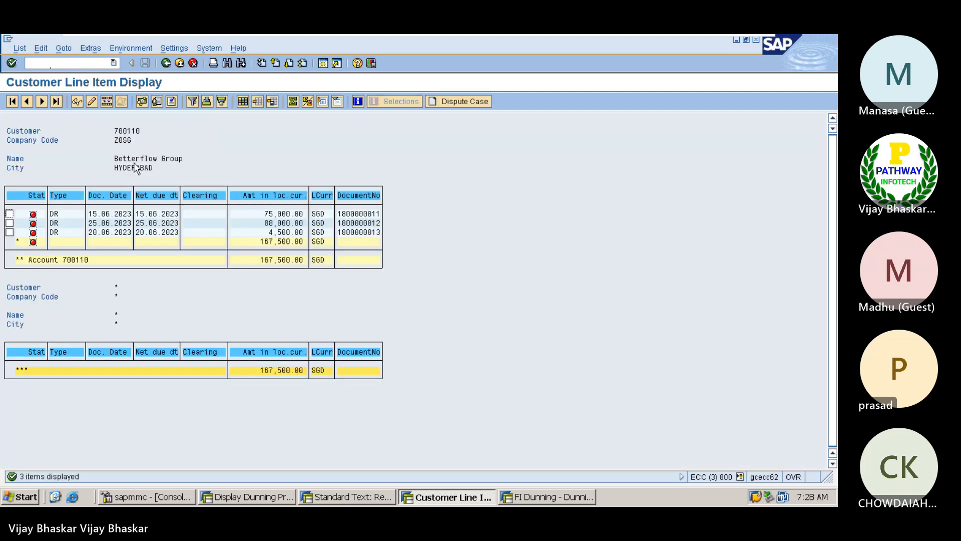
left_click_drag(114, 131, 133, 131)
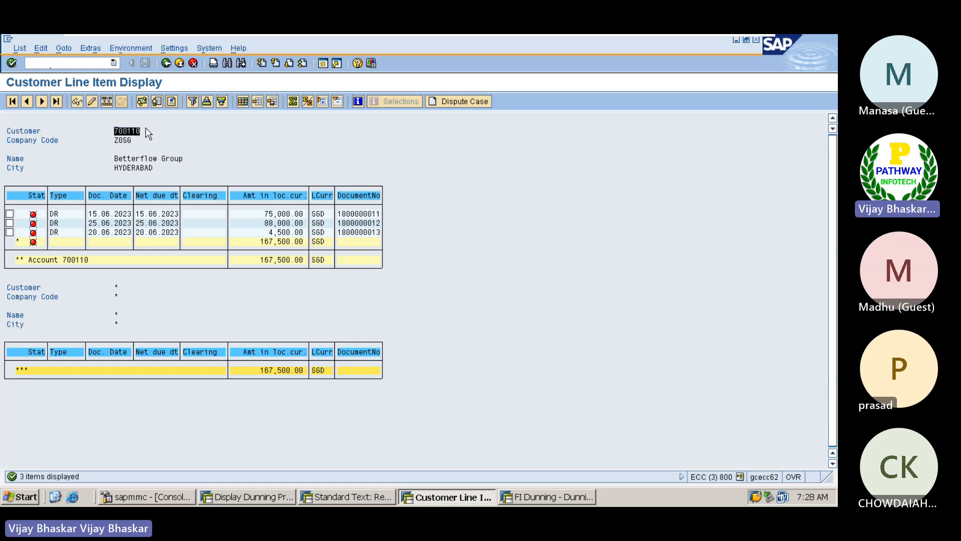
key("ctrl+c")
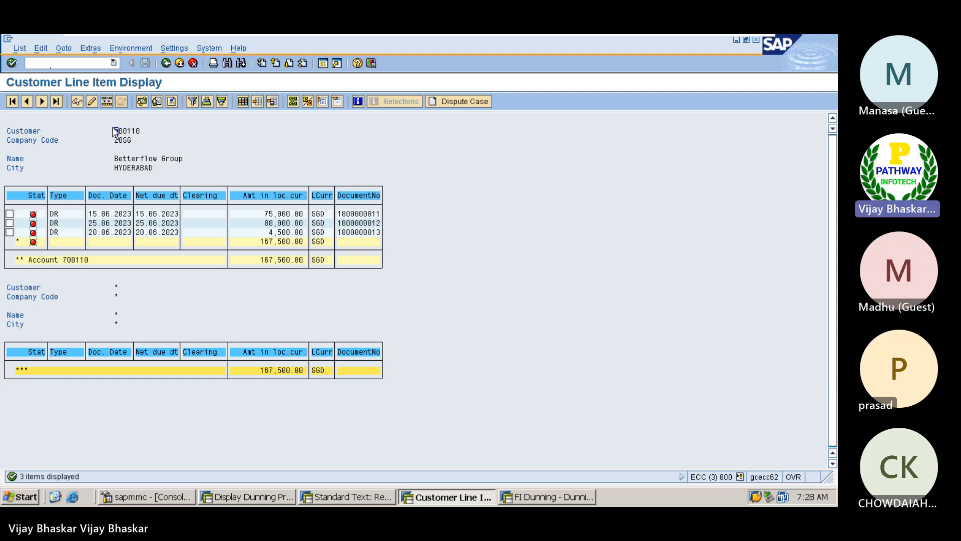
left_click_drag(113, 131, 138, 133)
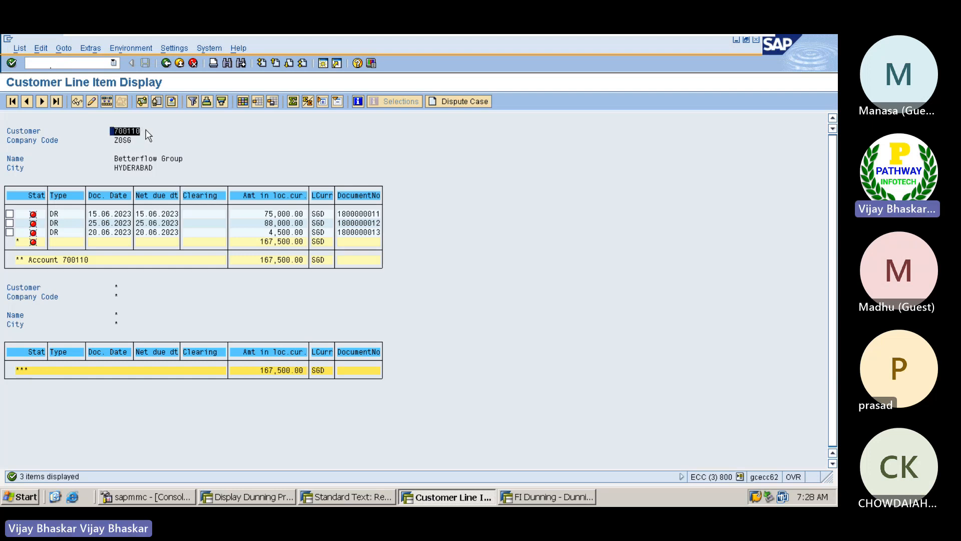
key("ctrl+c")
left_click_drag(113, 131, 146, 133)
Check the earlier level-1 run in the dunning history, then return to the line items
left_click(547, 499)
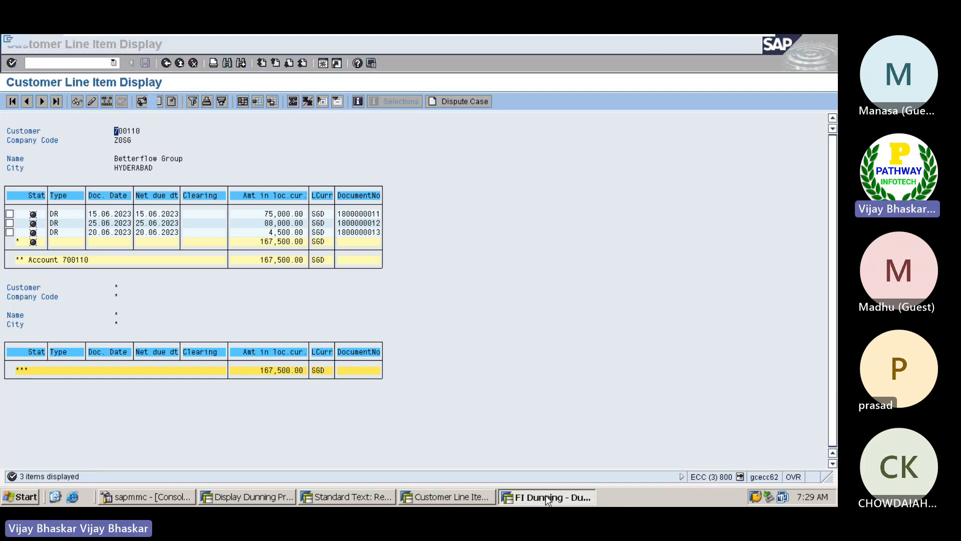
left_click(153, 196)
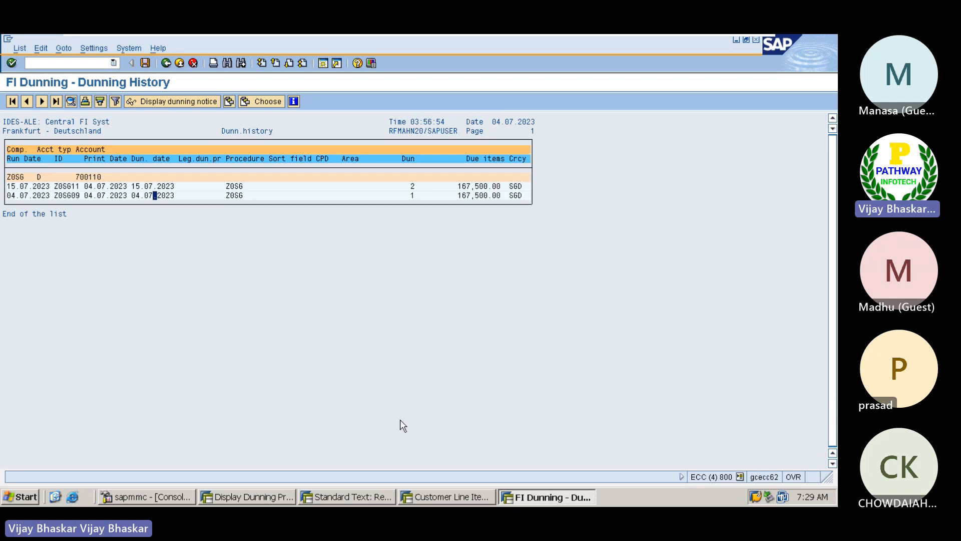
left_click(443, 496)
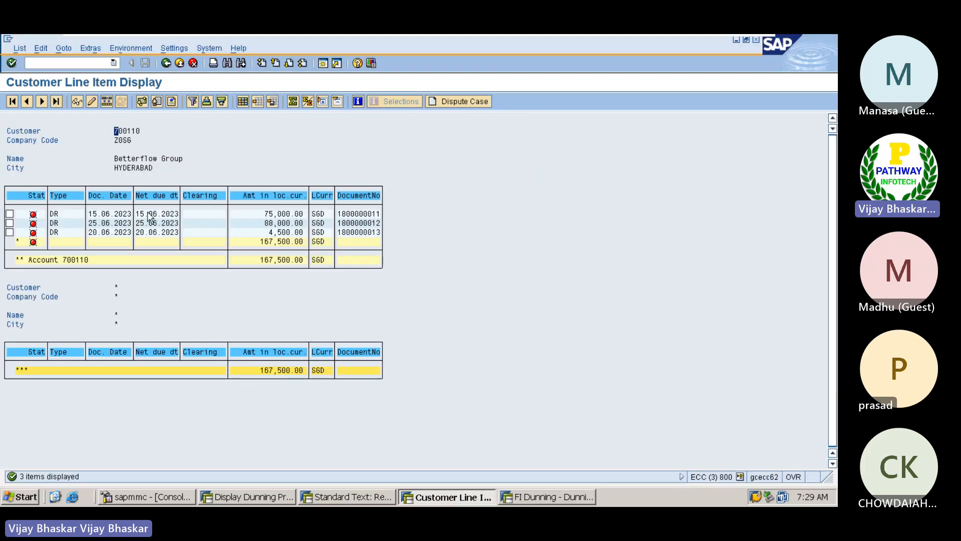
Check the first open invoice's customer dunning data: last dunned 15.07.2023 and current dunning level
double_click(149, 214)
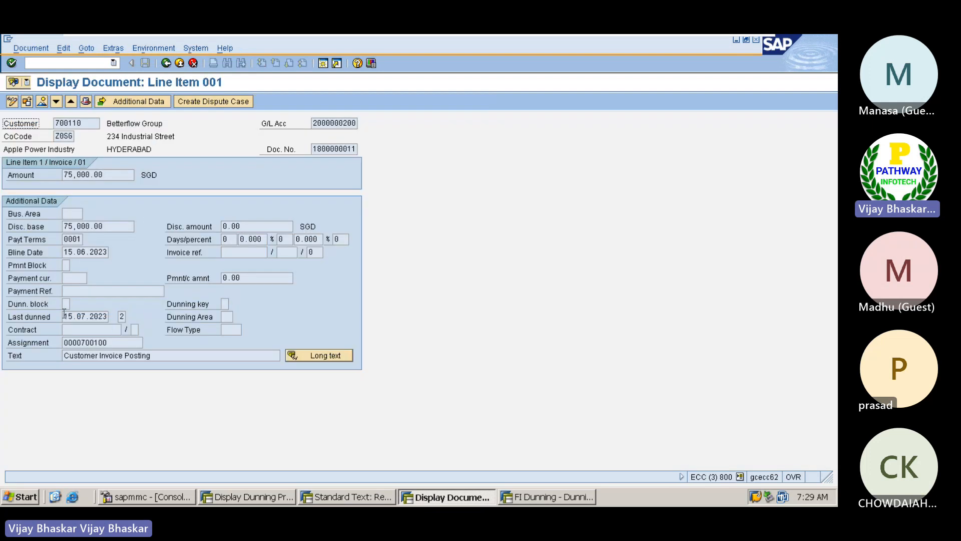
left_click(65, 316)
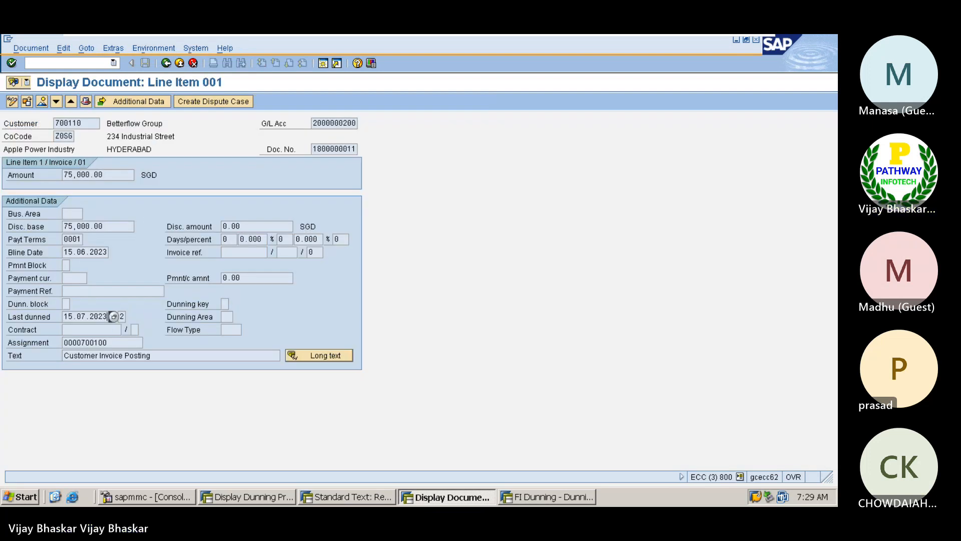
left_click(80, 126)
double_click(80, 125)
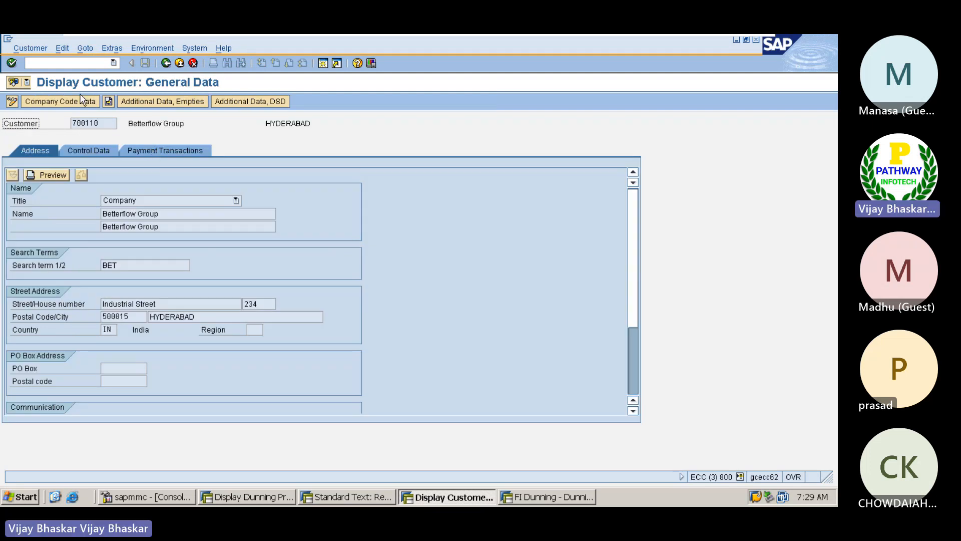
left_click(60, 101)
left_click(217, 163)
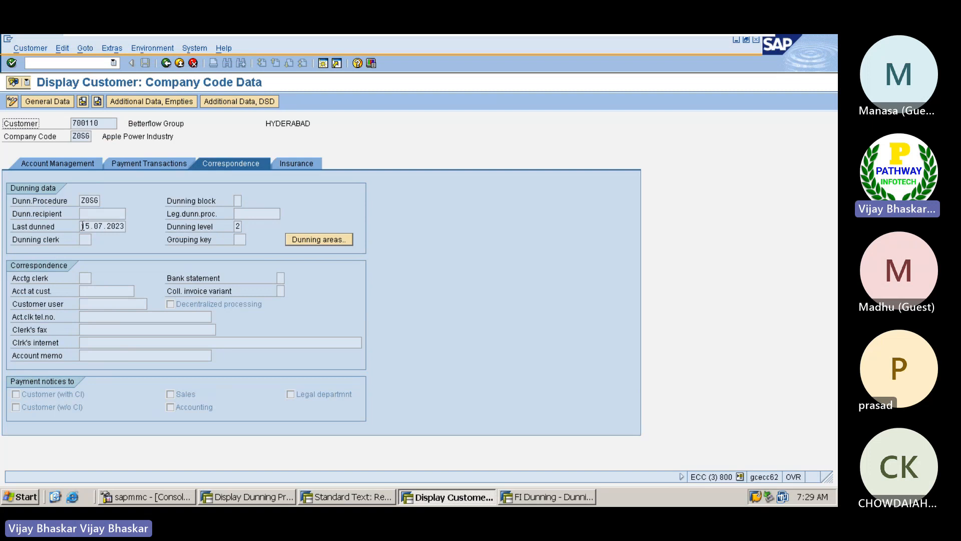
left_click_drag(82, 226, 130, 226)
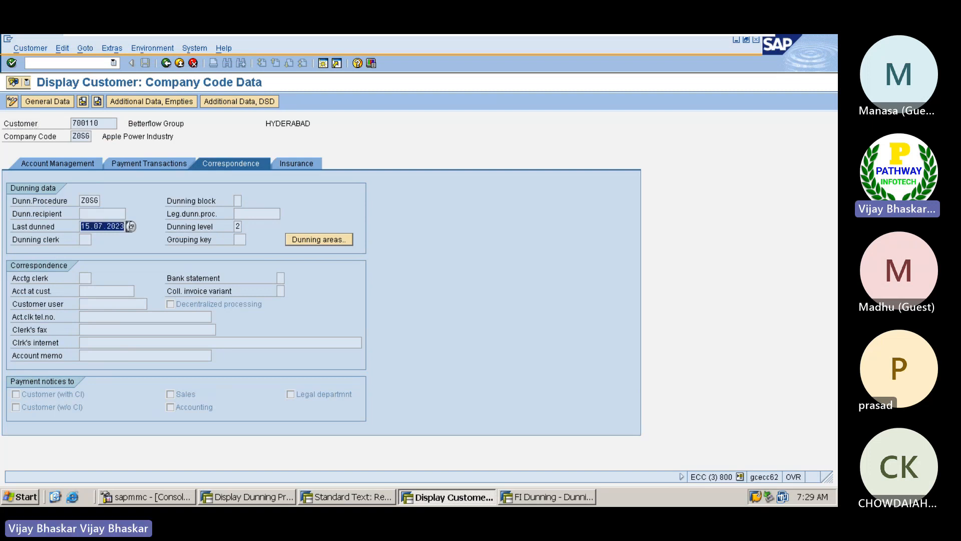
left_click(130, 226)
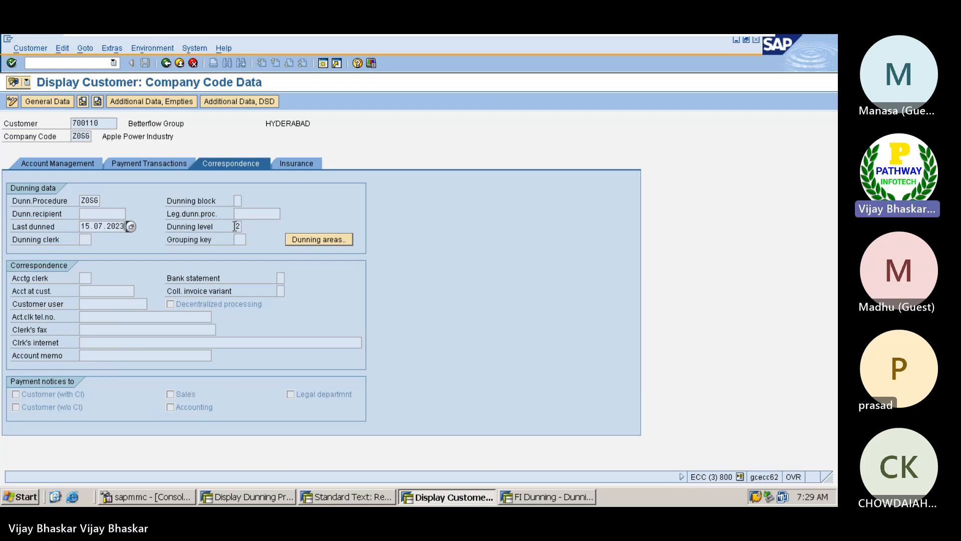
left_click(235, 226)
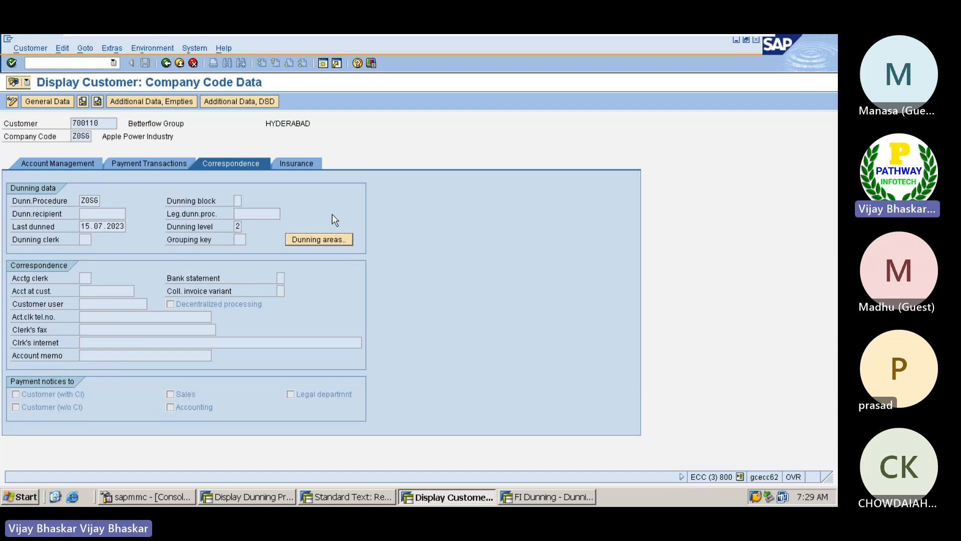
Return to the line item list, glance at the dunning history and text windows, then show Excel
left_click(165, 63)
left_click(166, 63)
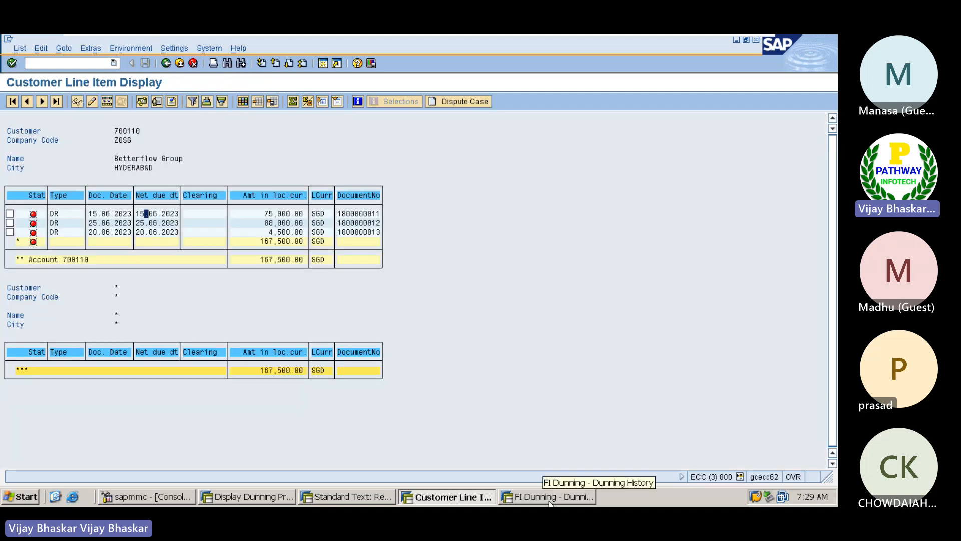
left_click(548, 497)
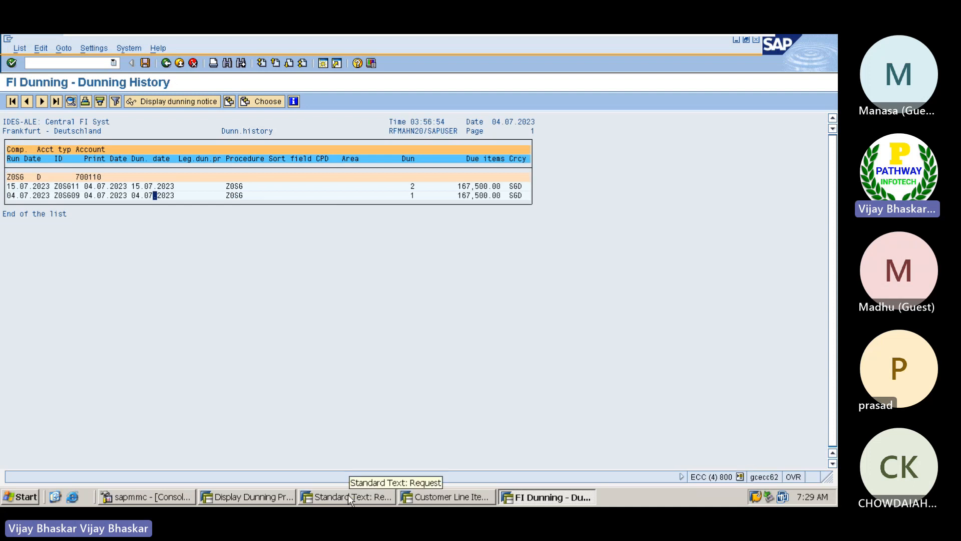
left_click(347, 494)
left_click(93, 64)
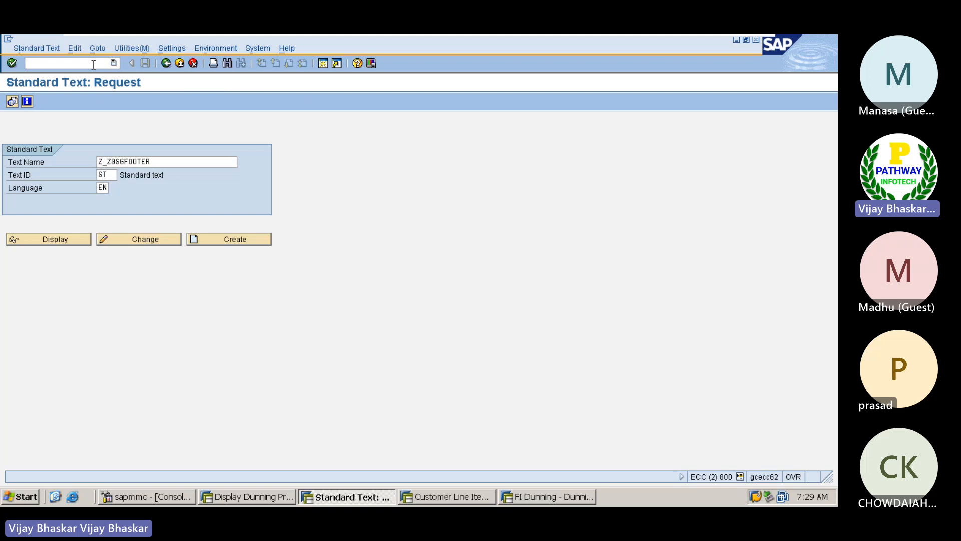
left_click(729, 44)
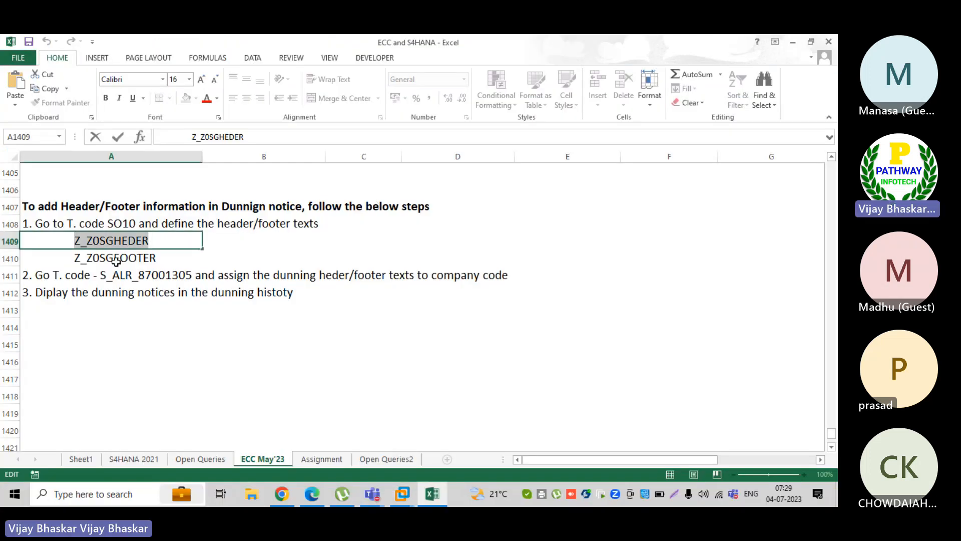
In cell A1414, add a bold heading about executing a wrong dunning run for customers
left_click(80, 304)
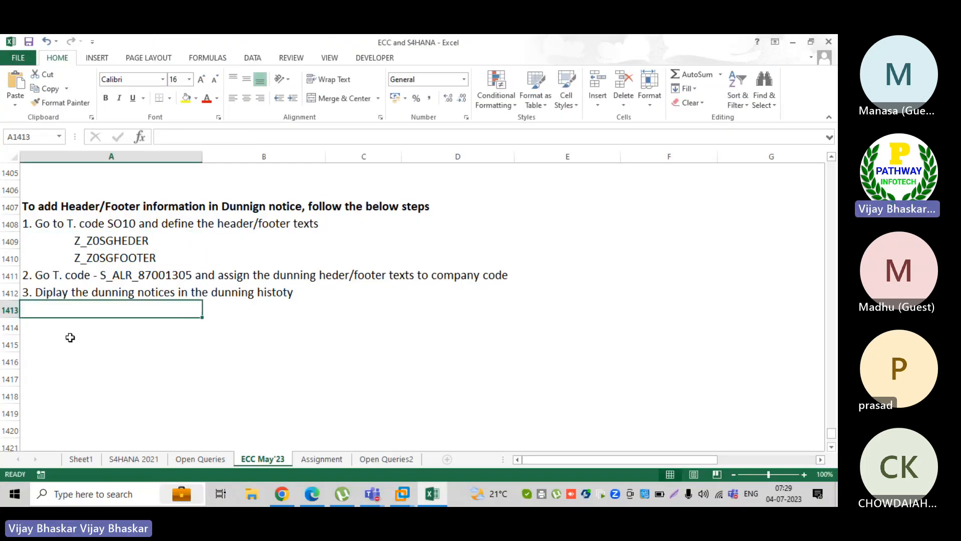
scroll(70, 337, "down", 2)
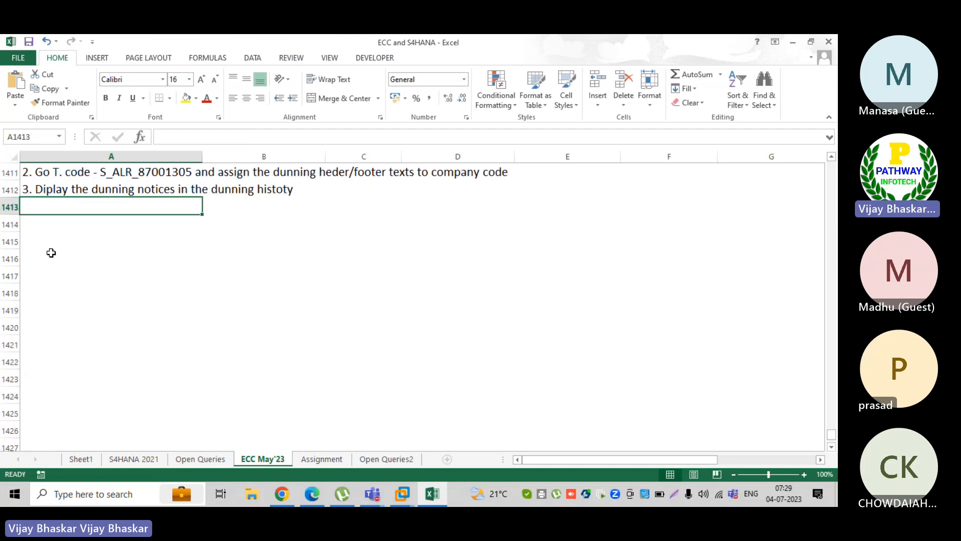
left_click(43, 229)
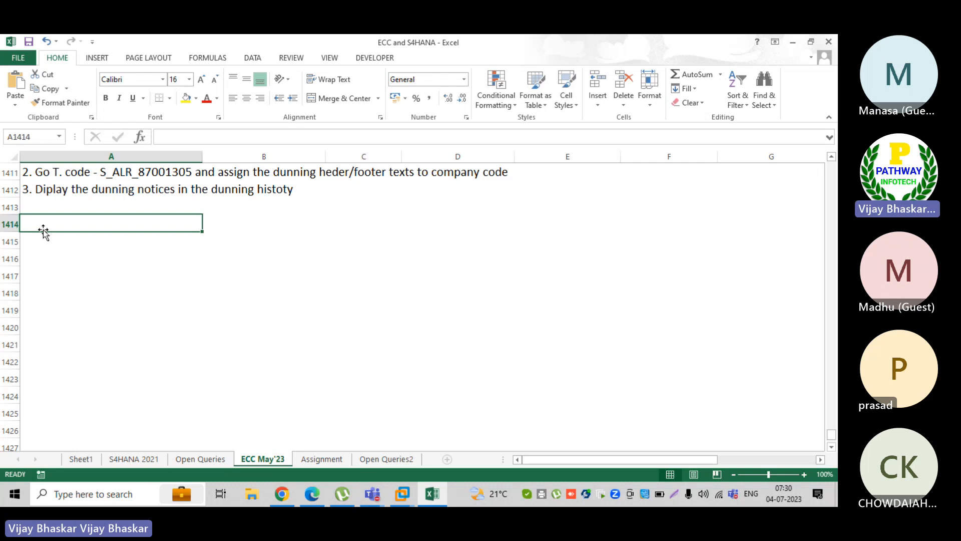
type("When we")
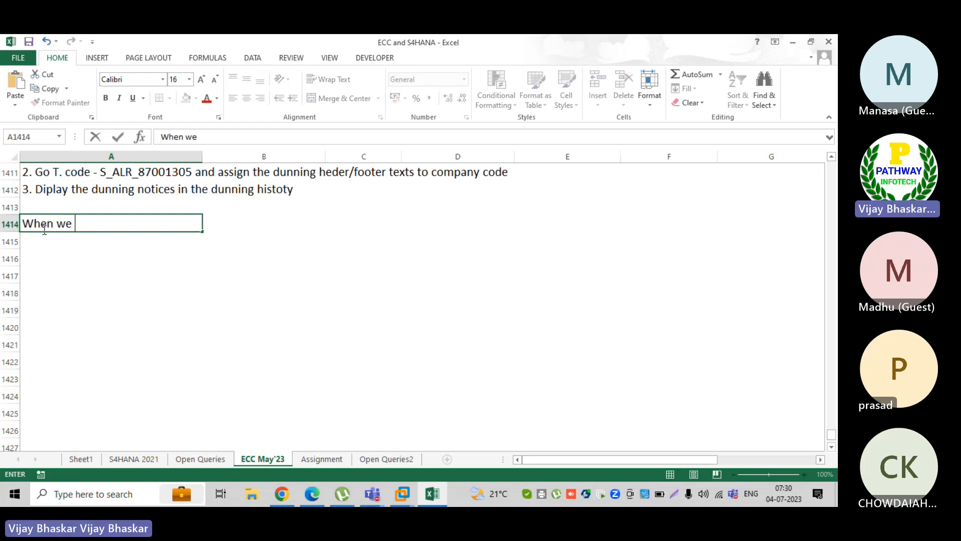
type(" excuited wrong")
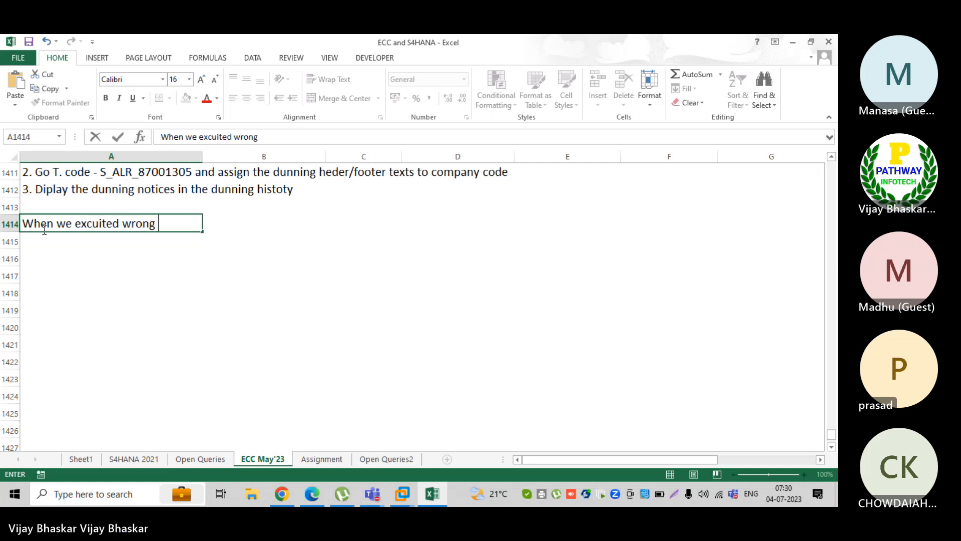
type(" dunning ")
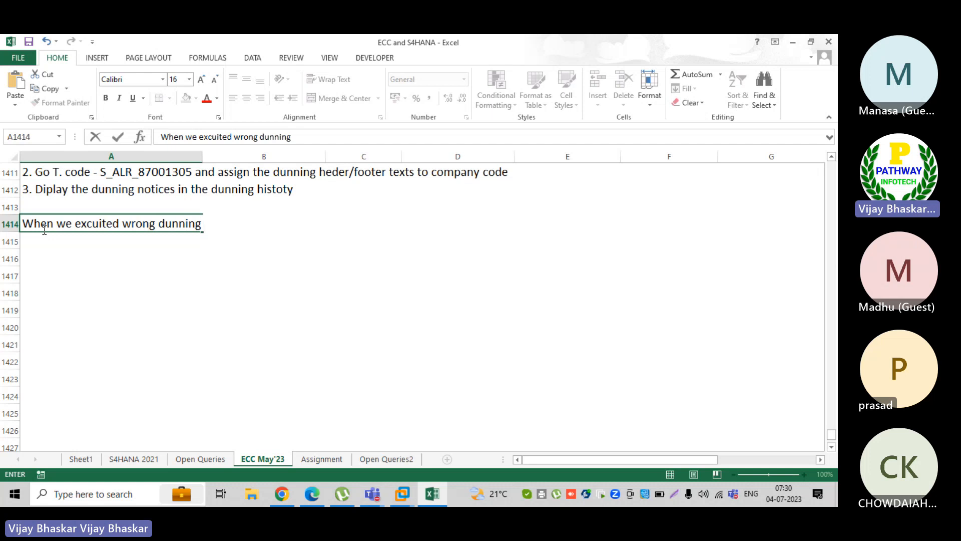
type("for customer")
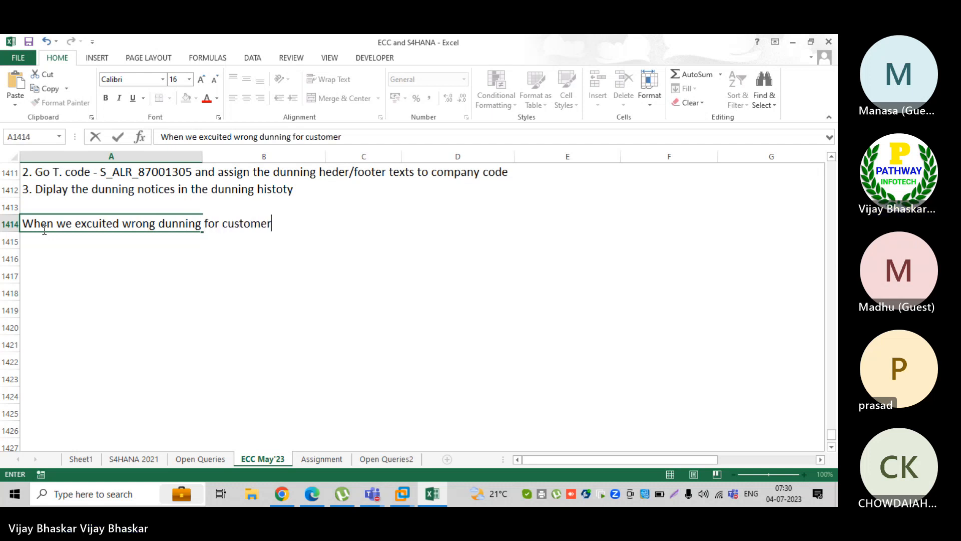
type("s")
key("Return")
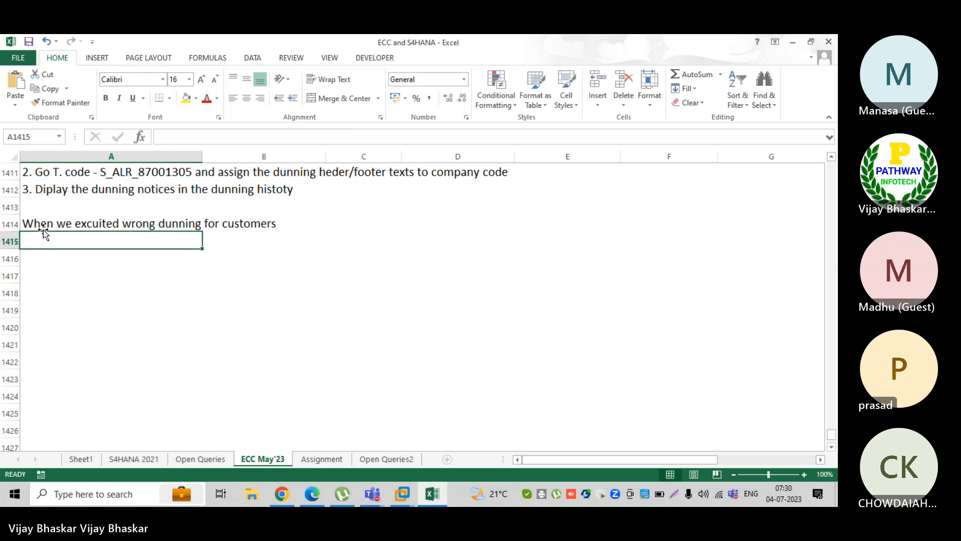
left_click(43, 230)
key("ctrl+b")
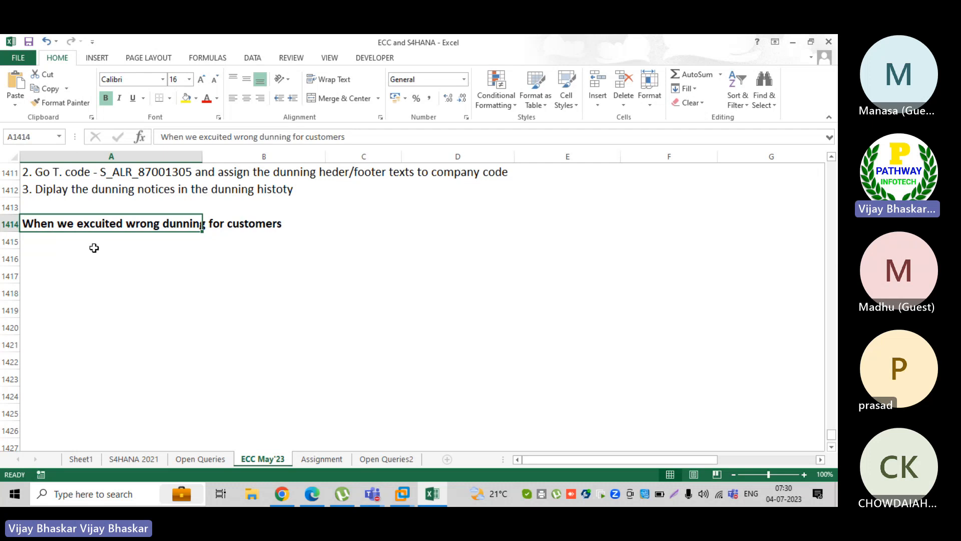
In A1415, enter the first step '1. SE38 t. code - RFCORR14'
left_click(61, 248)
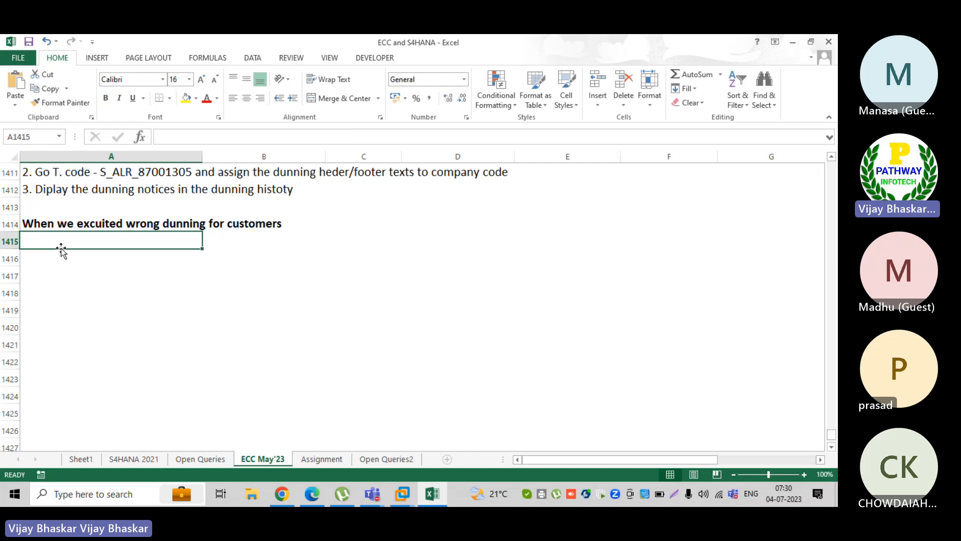
type("1")
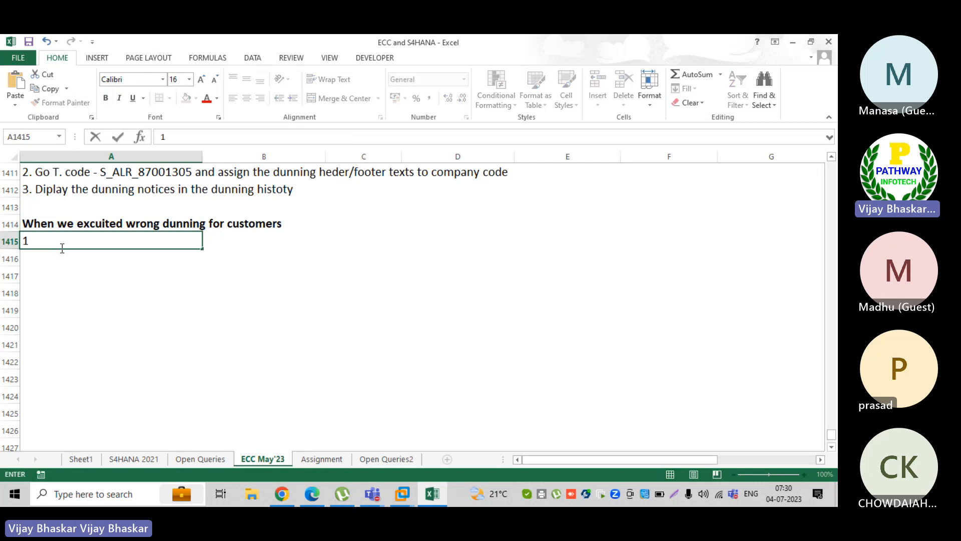
type(". SE38 t. code -")
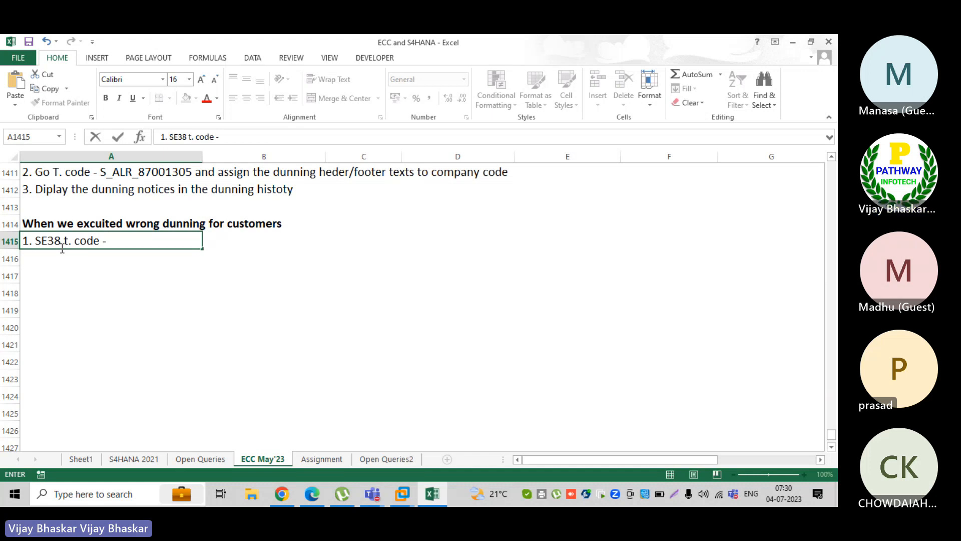
type(" RF")
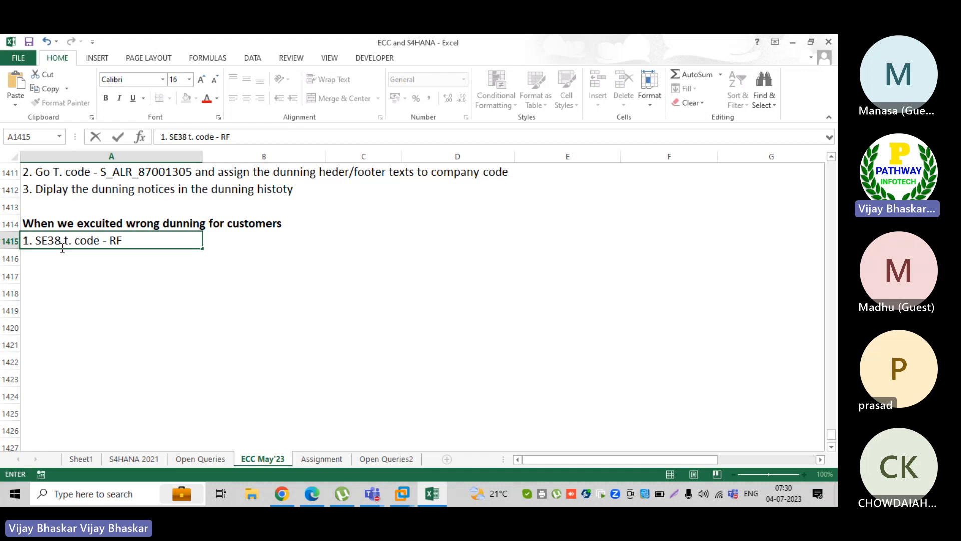
type("C")
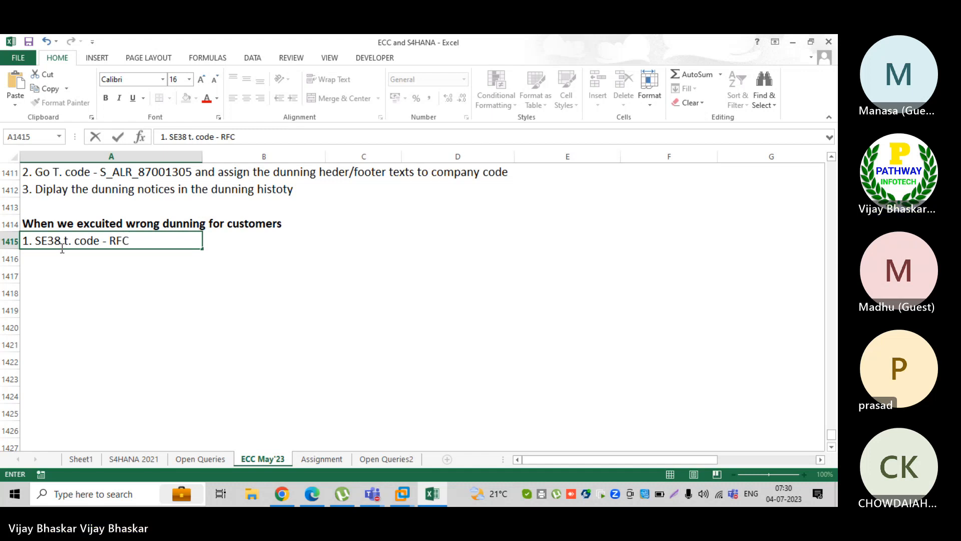
type("0")
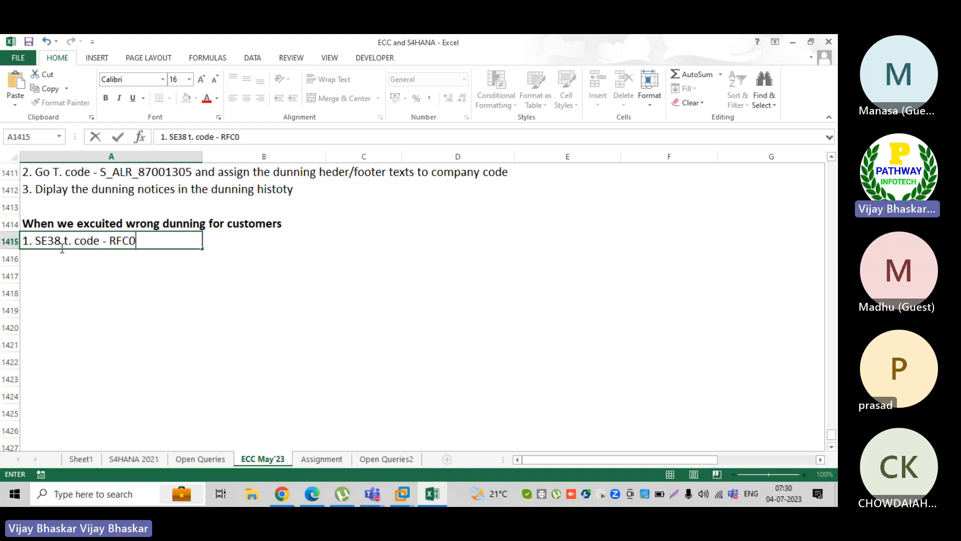
type("RR14")
key("Return")
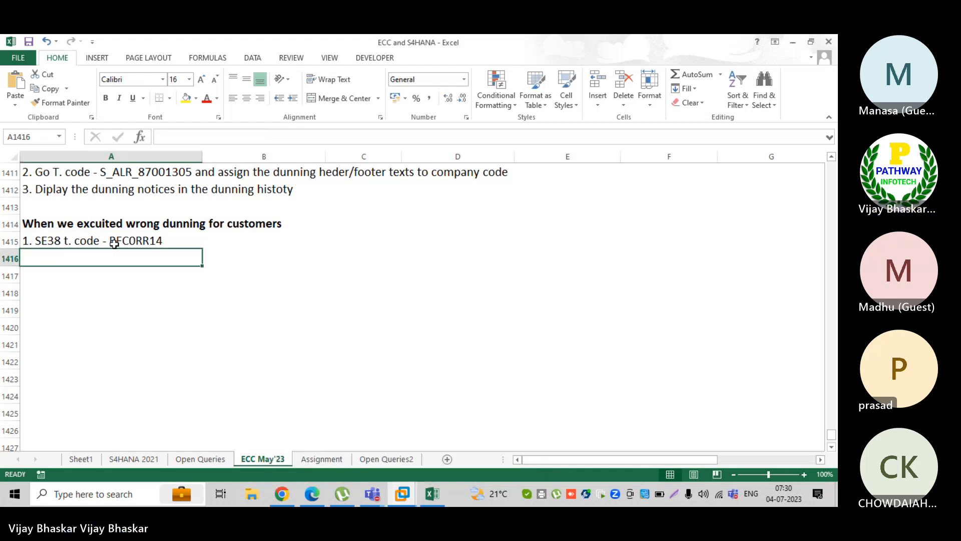
Back in SAP, open SE38 and run program RFCORR14
mouse_move(392, 492)
left_click(453, 418)
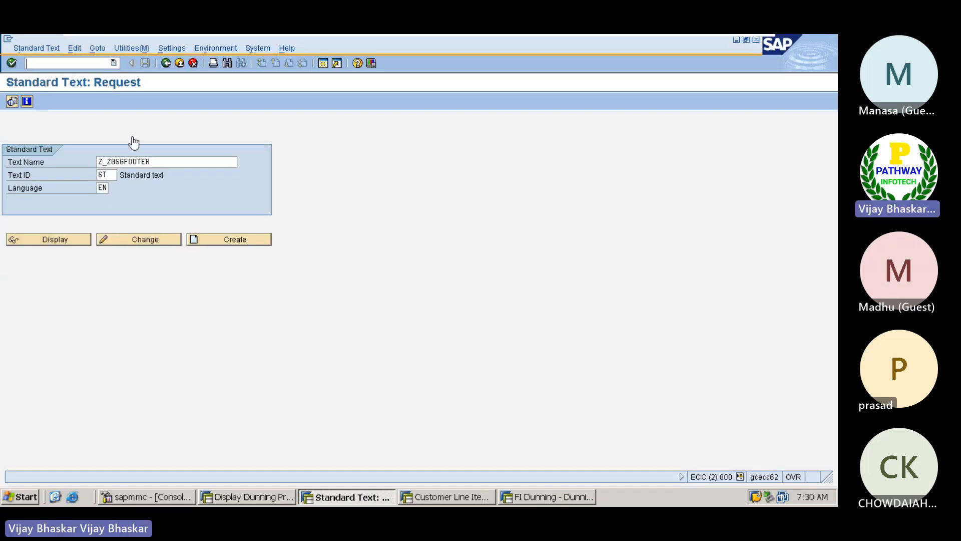
left_click(50, 62)
type("/nse38")
key("Return")
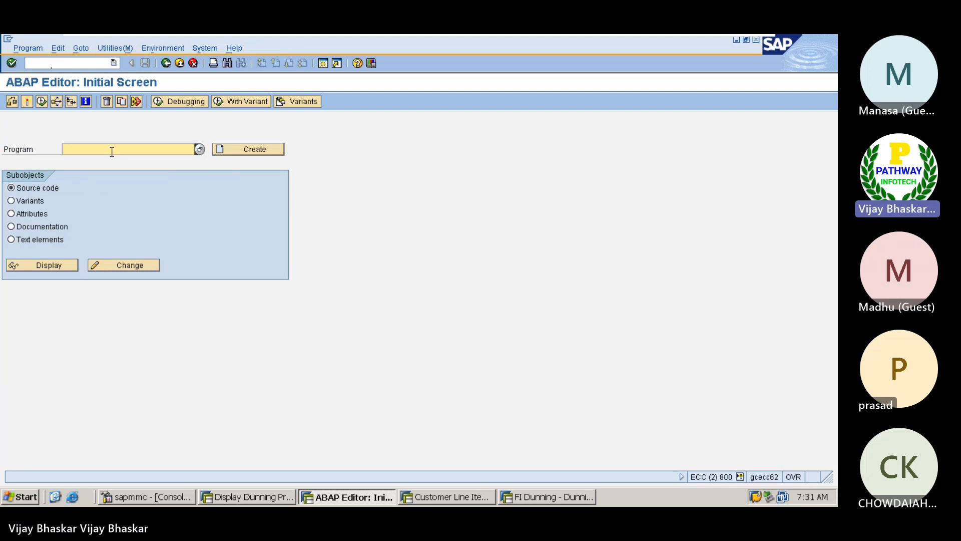
key("BackSpace")
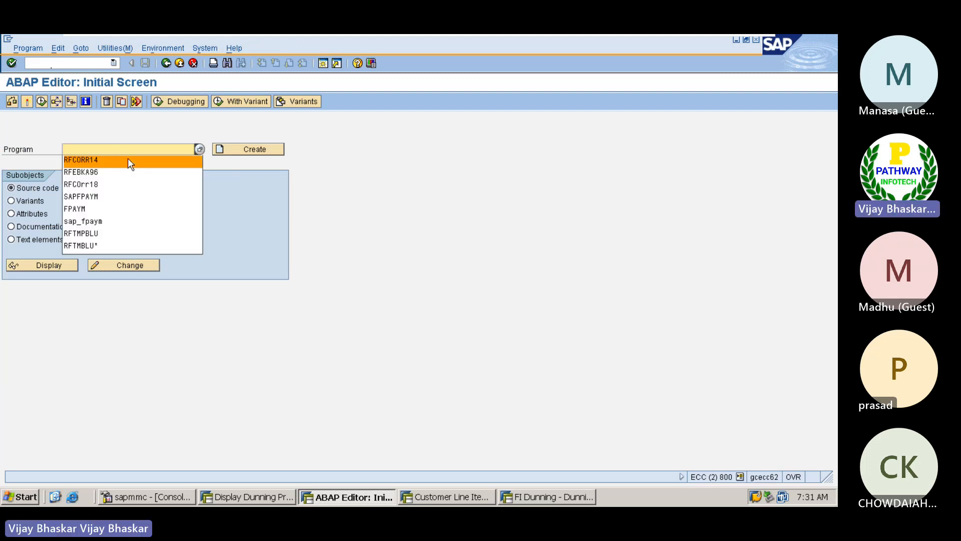
left_click(128, 157)
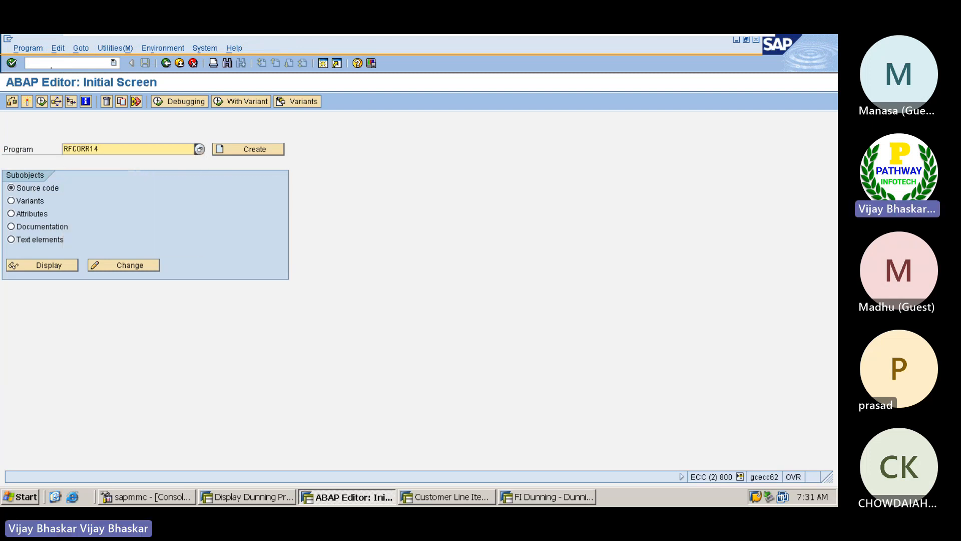
left_click(42, 100)
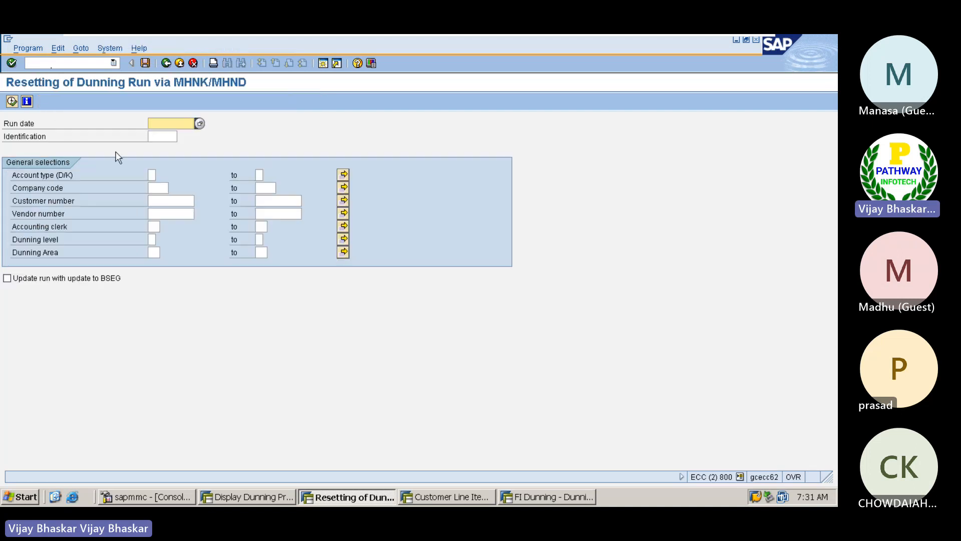
Set the run date to 04.07.2023 and check the customer's dunning history
left_click(199, 123)
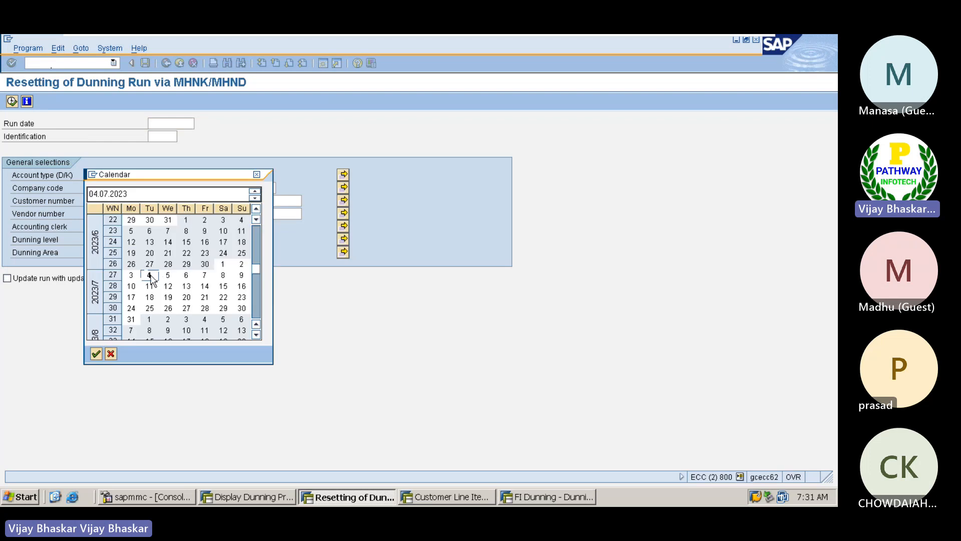
double_click(149, 275)
left_click(445, 497)
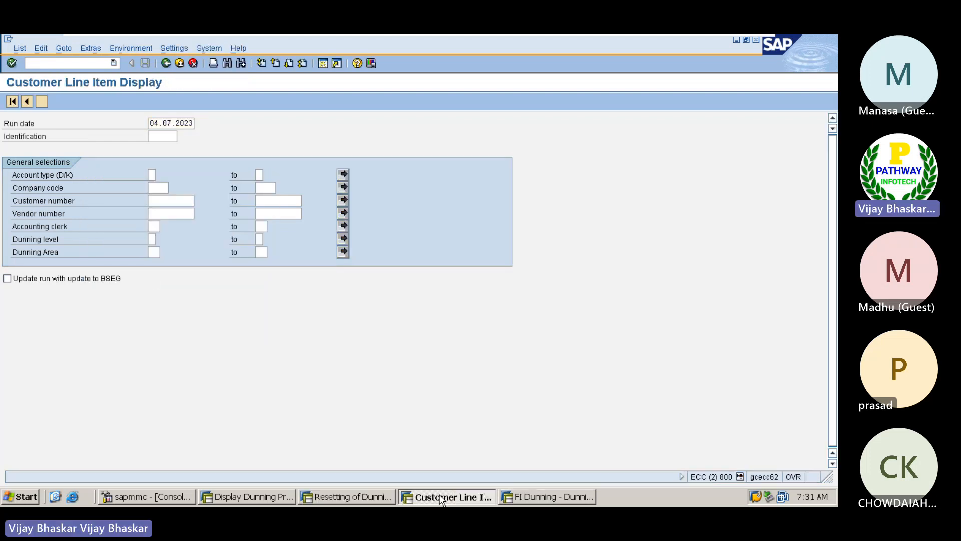
left_click(347, 496)
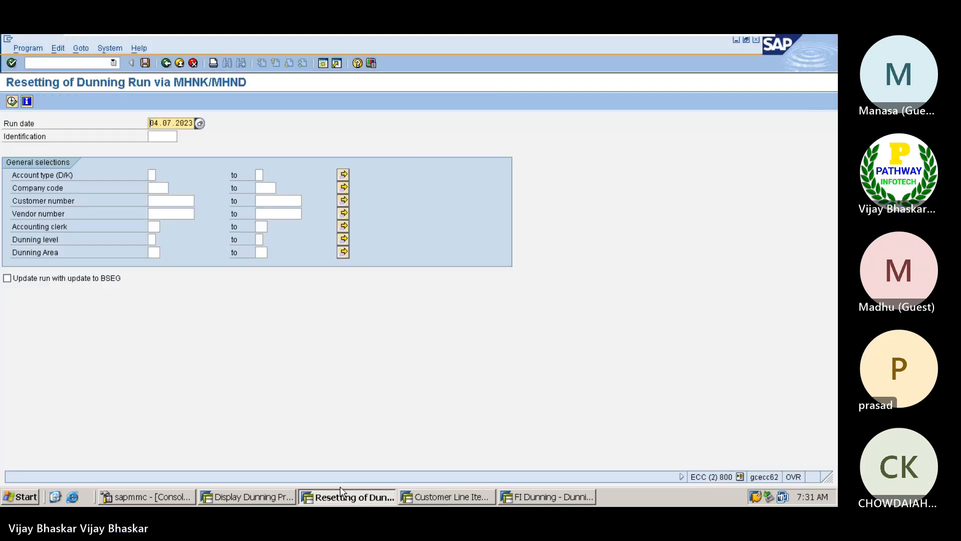
left_click(541, 500)
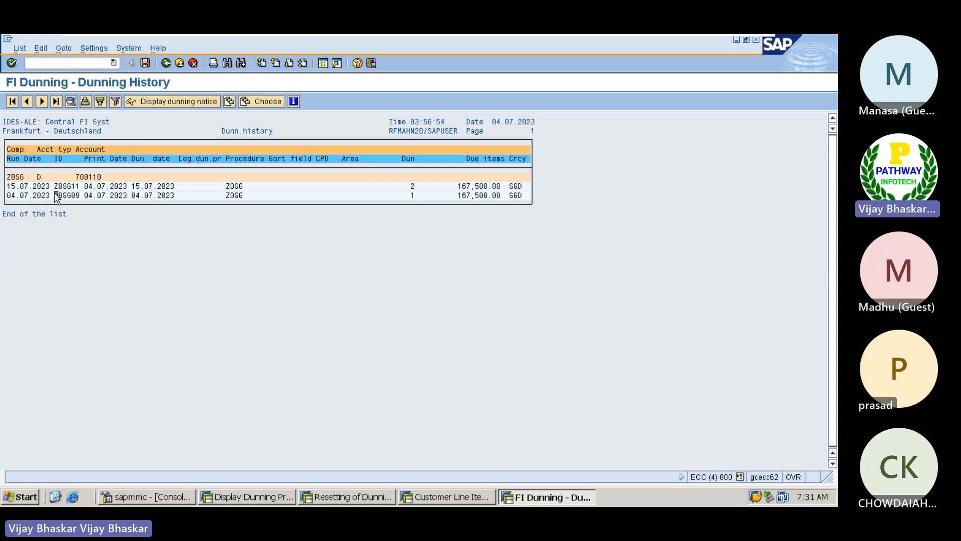
key("alt+Tab")
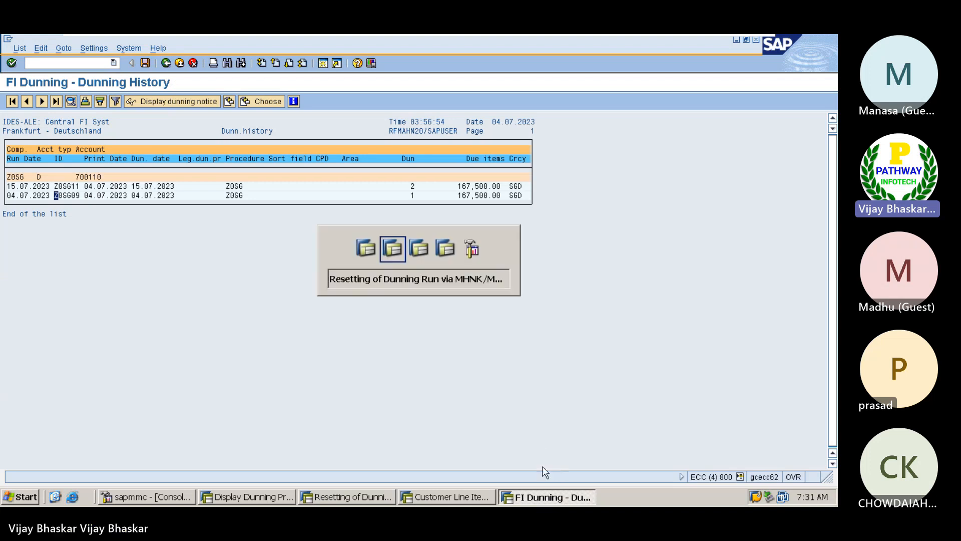
Enter identification Z0SG09, test-run the reset (no changes), and return to the selection screen
left_click(166, 136)
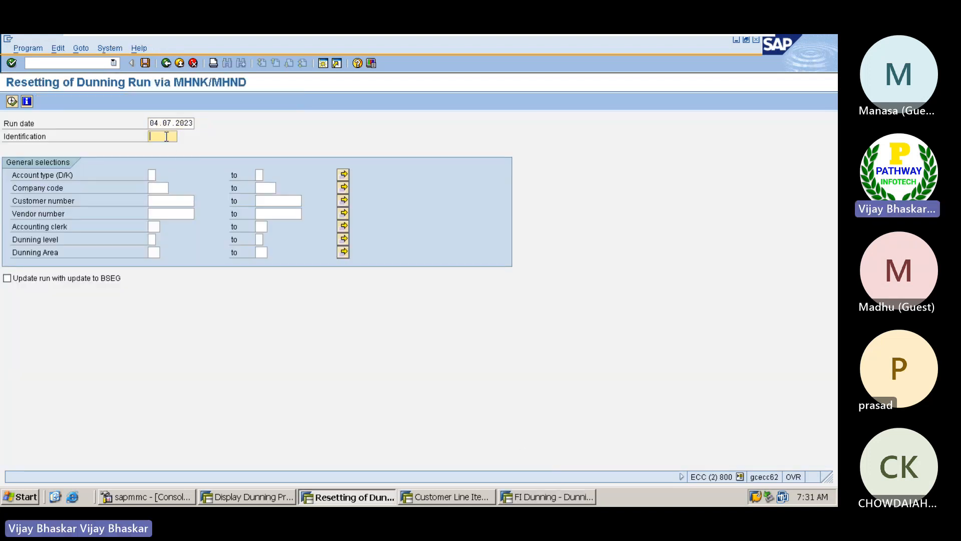
type("Z0S609")
left_click(12, 102)
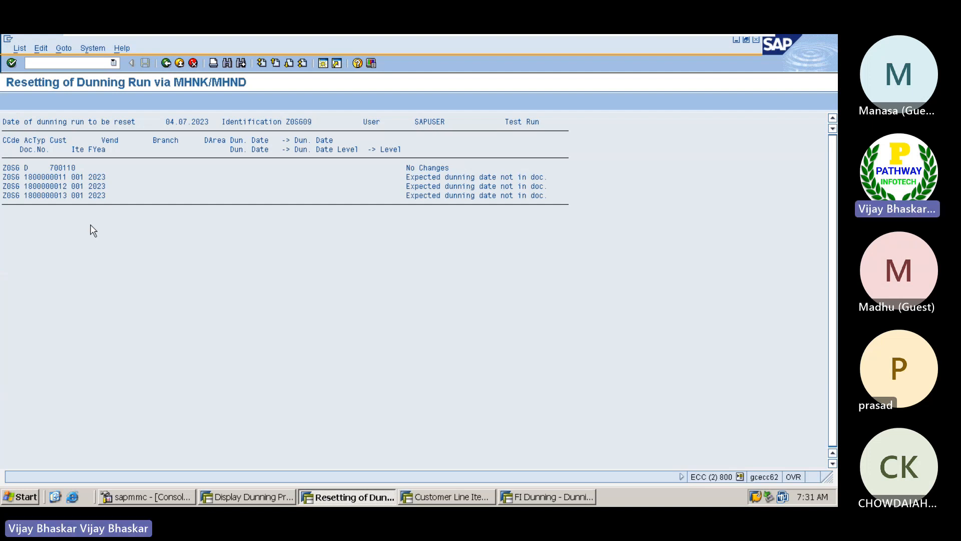
left_click(166, 63)
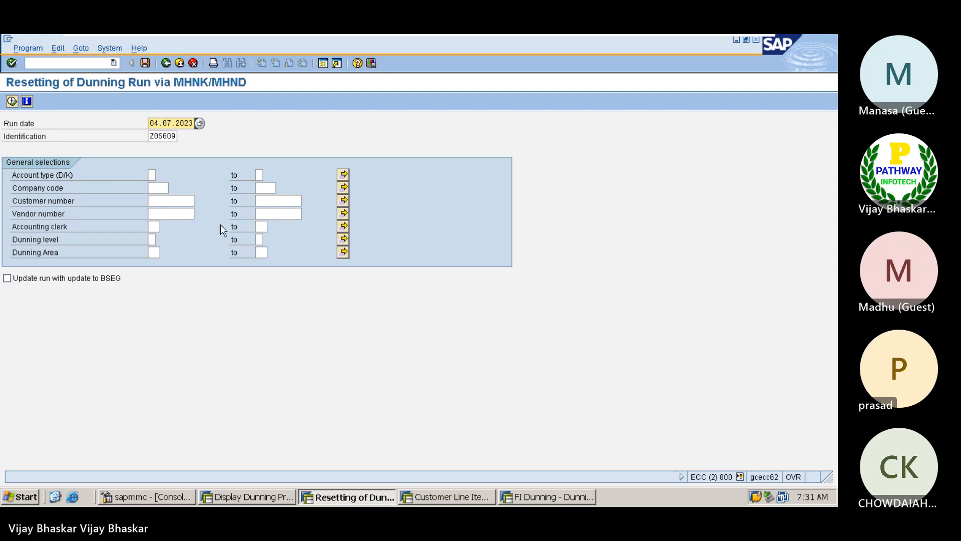
Copy run date 15.07.2023 from the dunning history into the reset screen's Run date
key("alt+Tab")
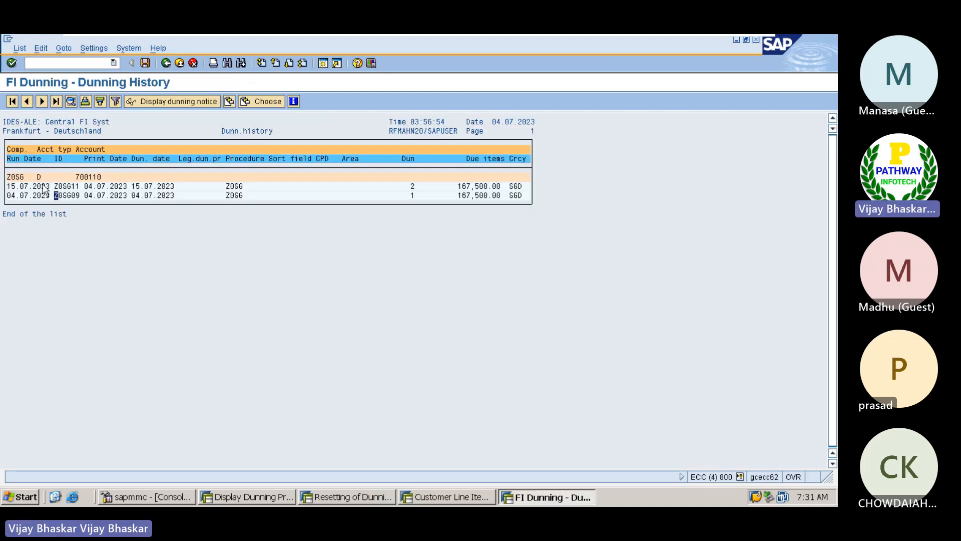
left_click(11, 186)
left_click_drag(15, 188, 52, 189)
left_click(56, 186)
key("alt+Tab")
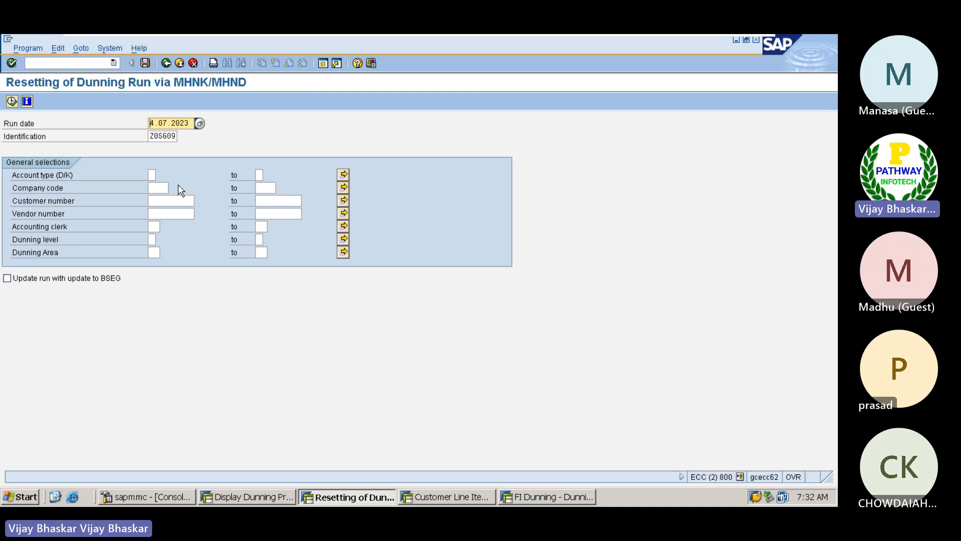
key("Delete")
key("Delete")
key("Delete")
key("Delete")
key("Delete")
key("Delete")
key("Delete")
key("Delete")
key("Delete")
type("15.07.2023")
key("Tab")
Set identification Z0SG11 and test-run the reset, showing dunning level dropping from 2 to 1
key("alt+Tab")
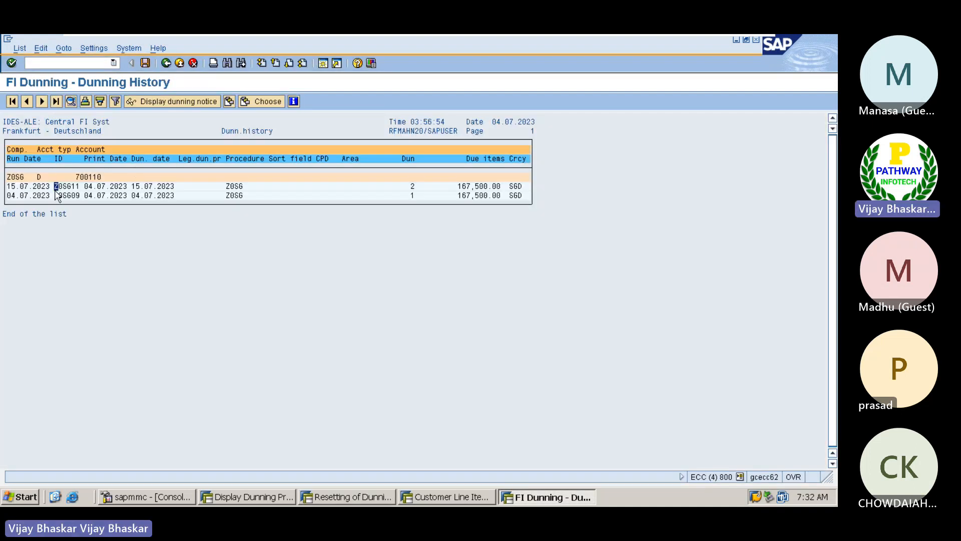
left_click_drag(54, 185, 78, 186)
key("ctrl+c")
key("alt+Tab")
key("alt+Tab")
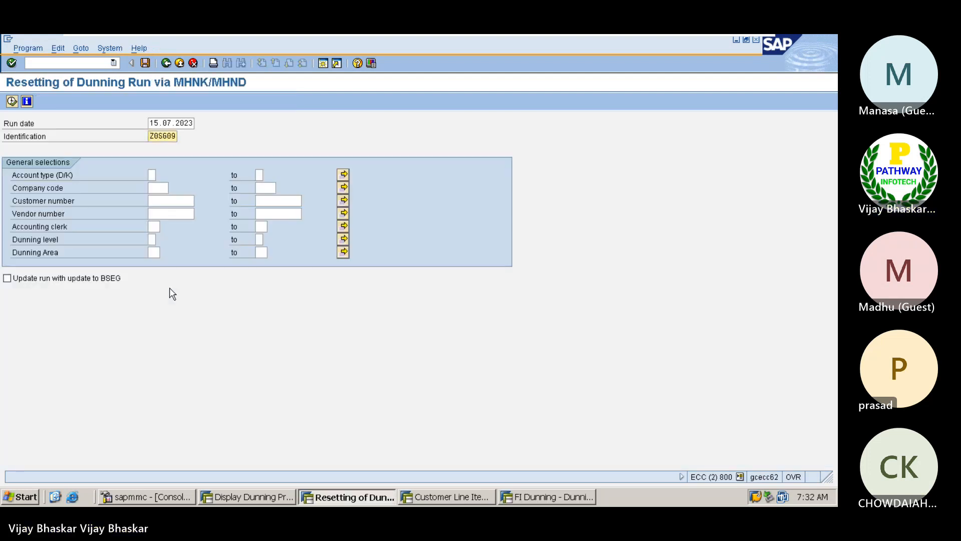
key("BackSpace")
key("BackSpace")
key("BackSpace")
key("BackSpace")
key("BackSpace")
key("BackSpace")
key("ctrl+v")
key("BackSpace")
key("BackSpace")
key("BackSpace")
key("BackSpace")
key("BackSpace")
type("Z0SG0")
type("11")
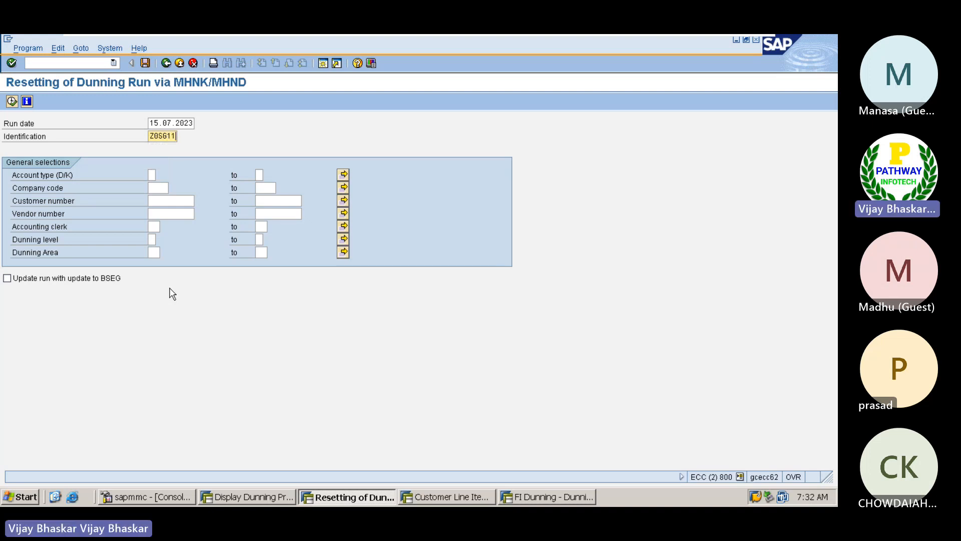
left_click(12, 100)
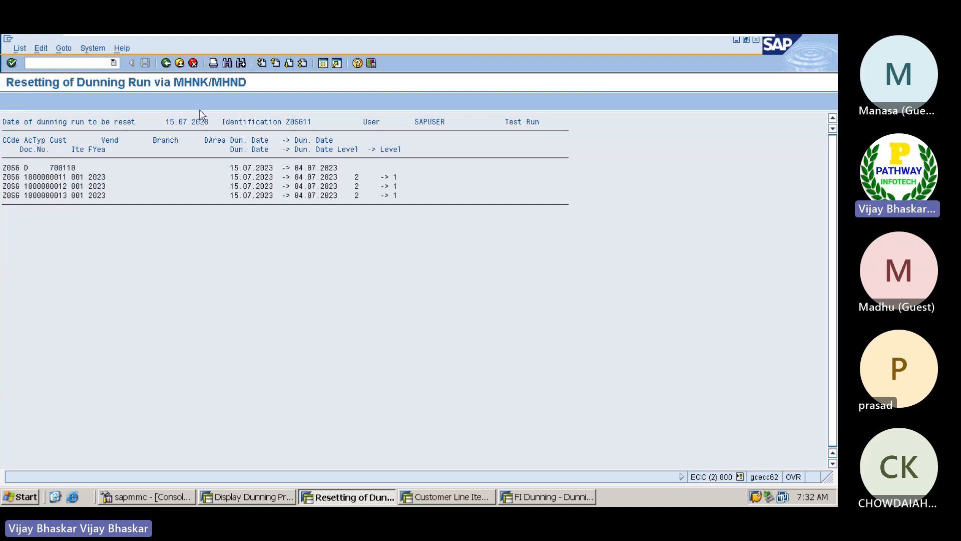
left_click(166, 63)
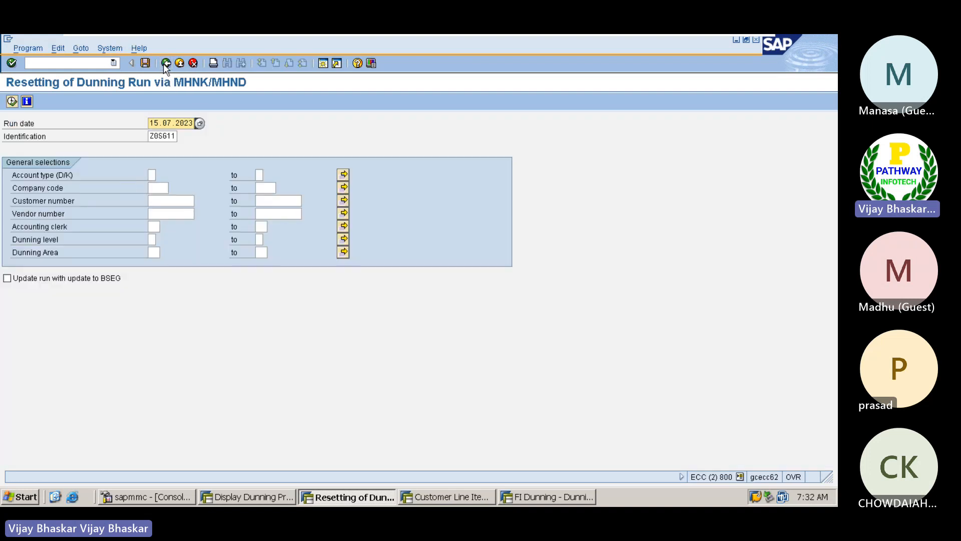
Tick 'Update run with update to BSEG' and execute the Z0SG11 reset
left_click(7, 278)
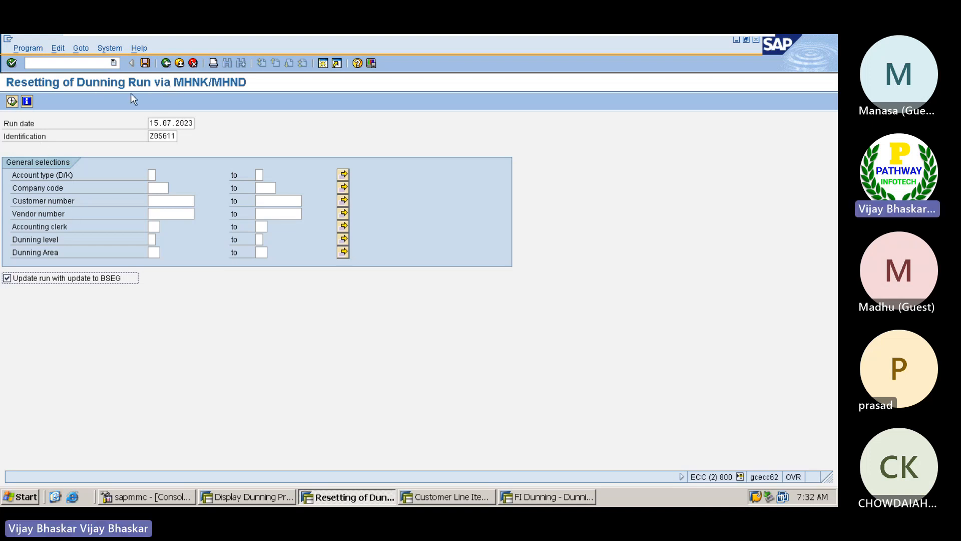
left_click(11, 102)
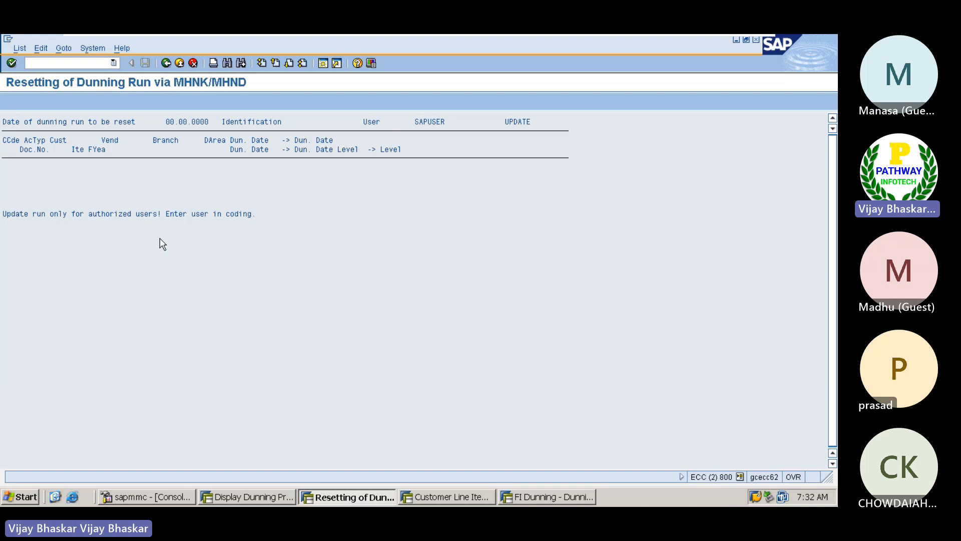
left_click(166, 63)
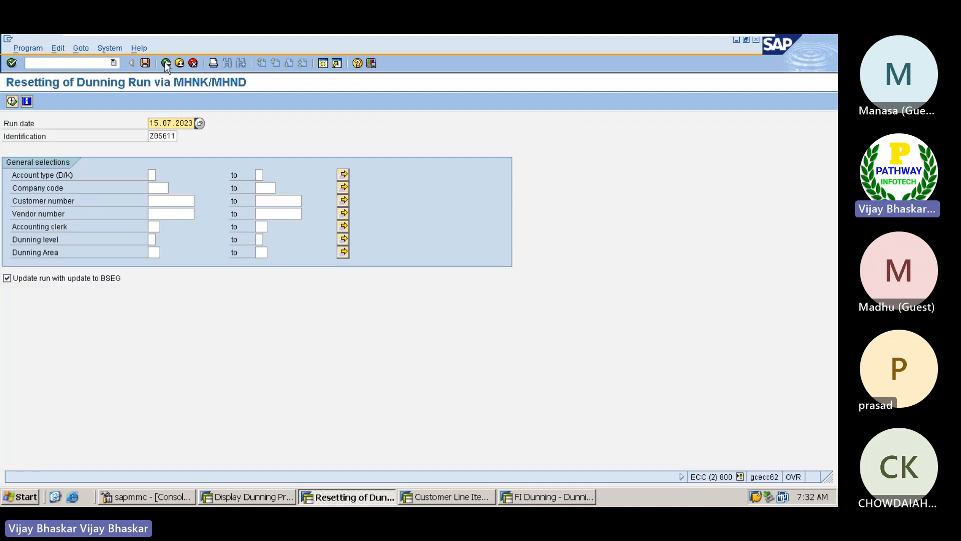
Schedule the RFCORR14 reset as an immediate background job and save it
left_click(36, 50)
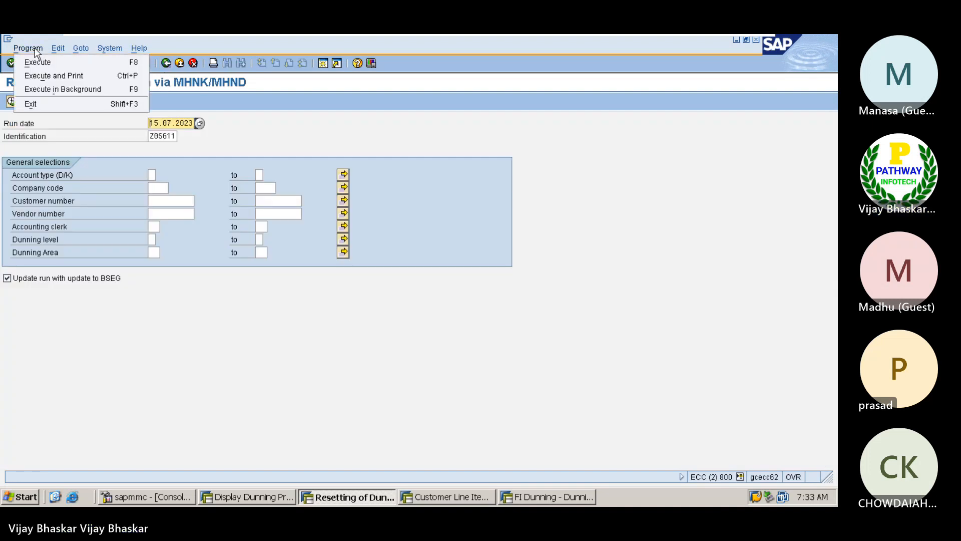
left_click(44, 85)
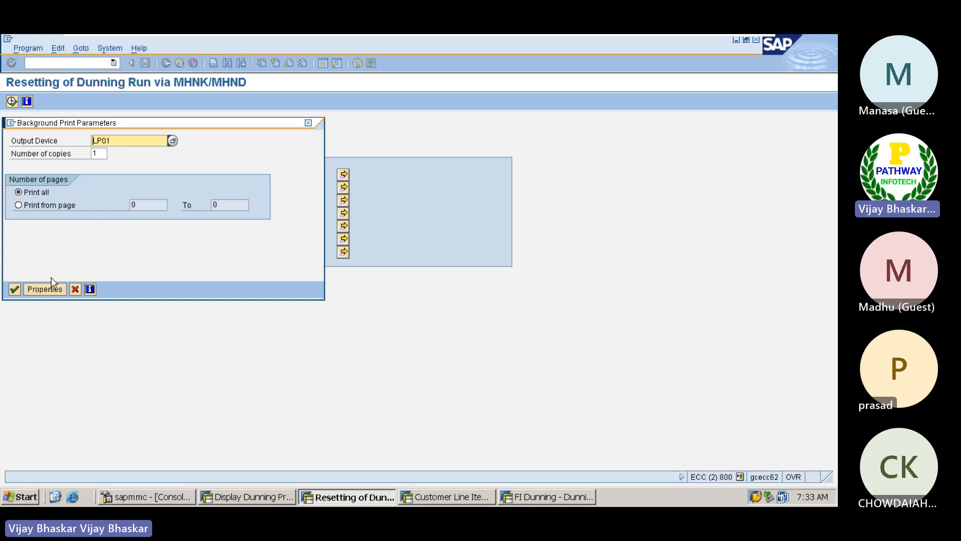
left_click(14, 289)
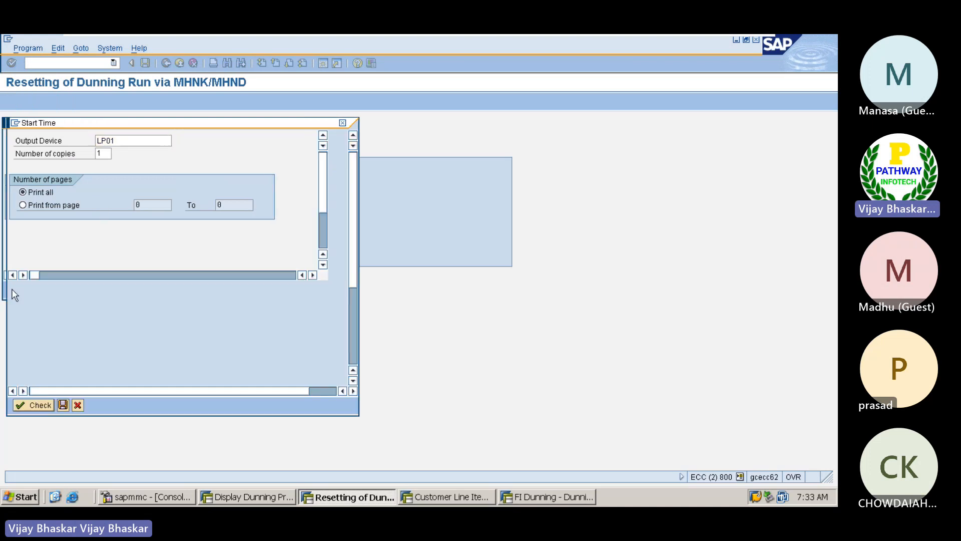
left_click(37, 154)
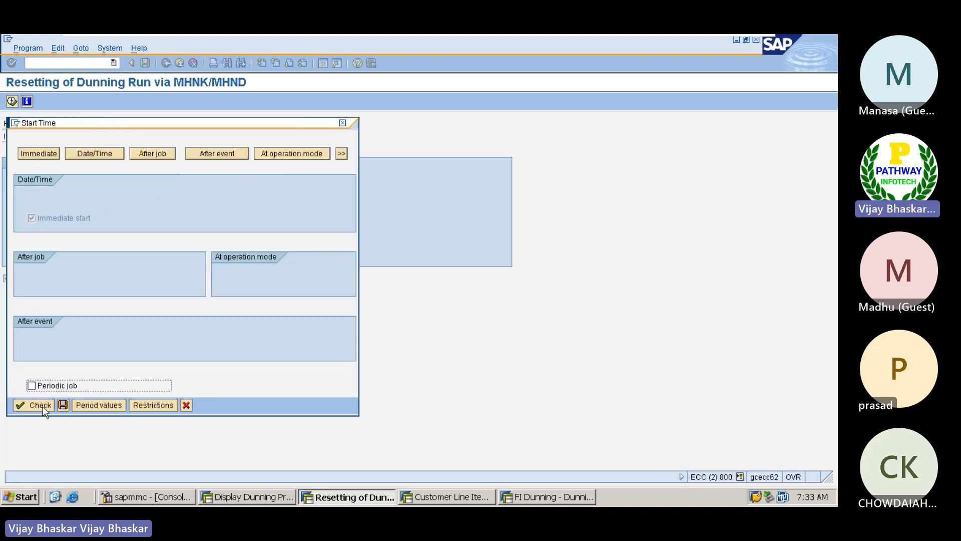
left_click(61, 404)
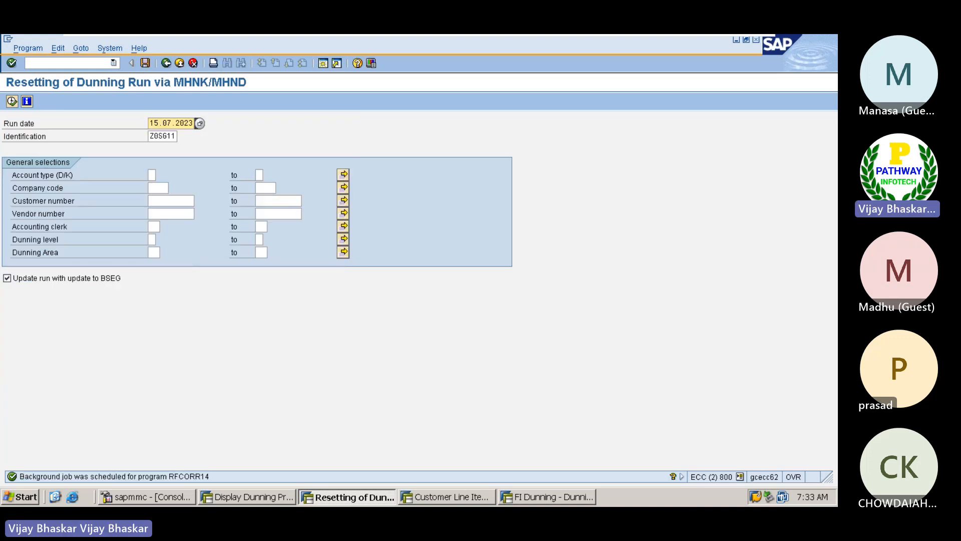
Open SM37 and list the background jobs, showing the RFCORR14 job finished
left_click(64, 63)
type("/nsm37")
key("Return")
left_click(33, 101)
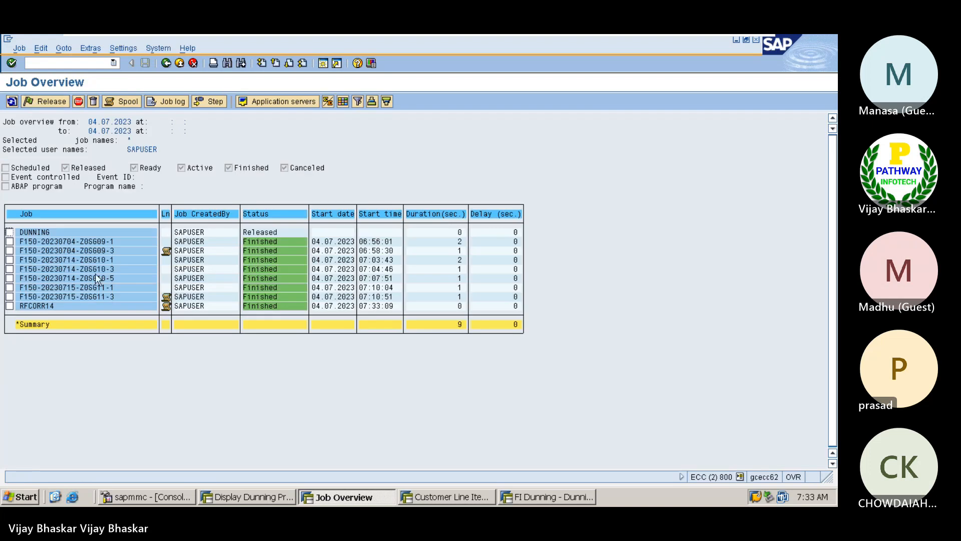
Display spool 11602 of the RFCORR14 job with its authorization error, then return to Excel
left_click(9, 306)
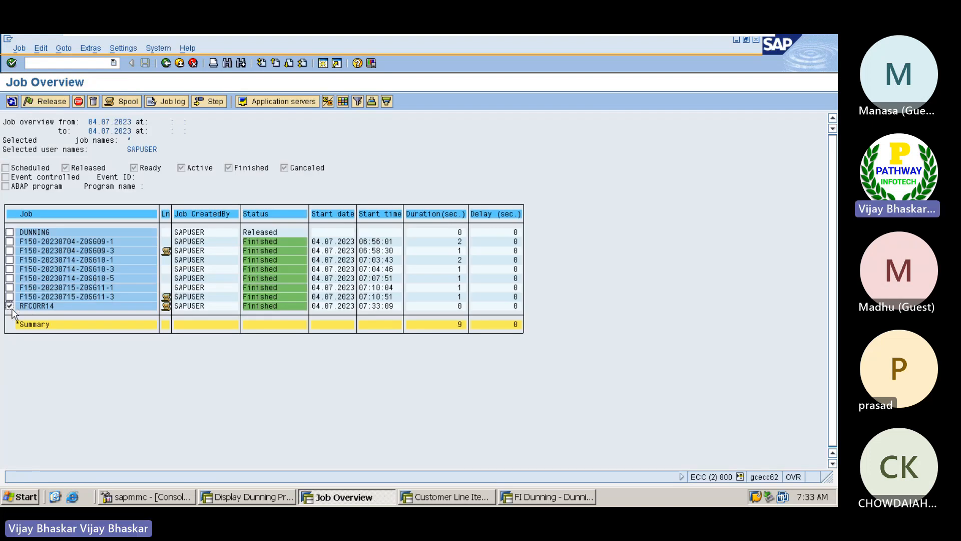
left_click(119, 100)
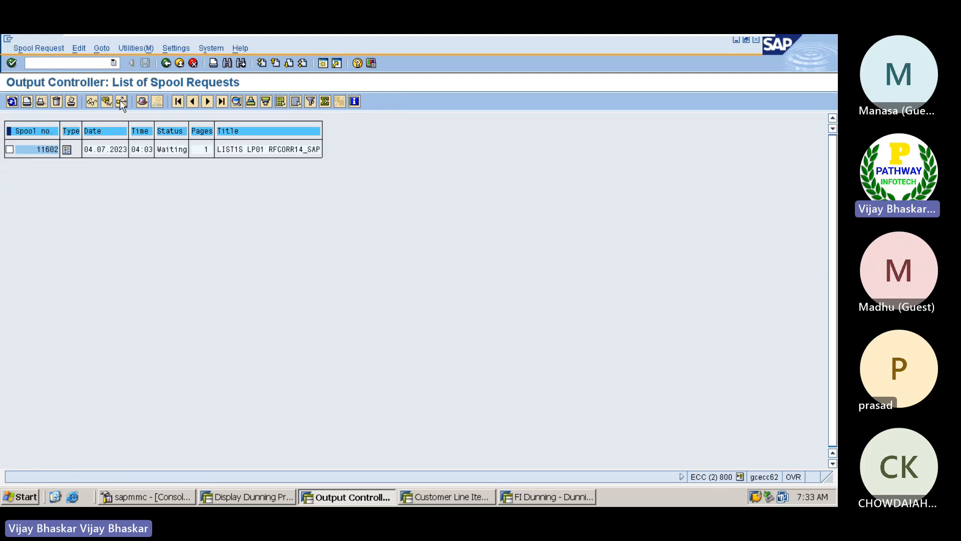
left_click(66, 149)
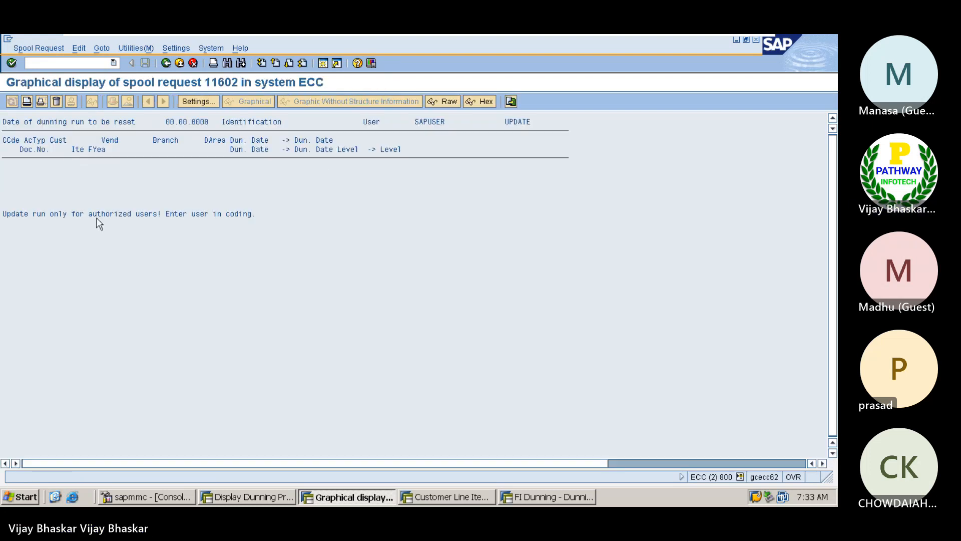
left_click_drag(3, 214, 264, 222)
left_click(346, 252)
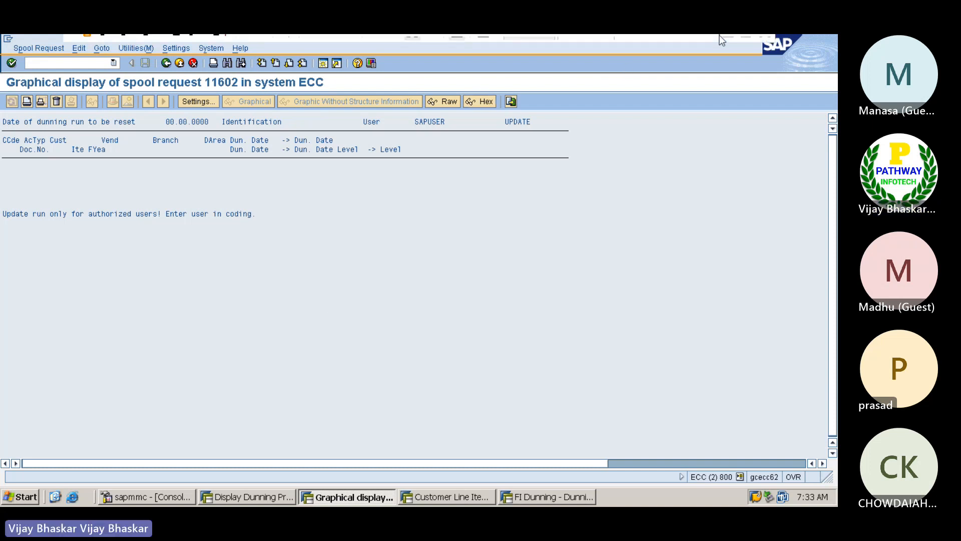
left_click(729, 44)
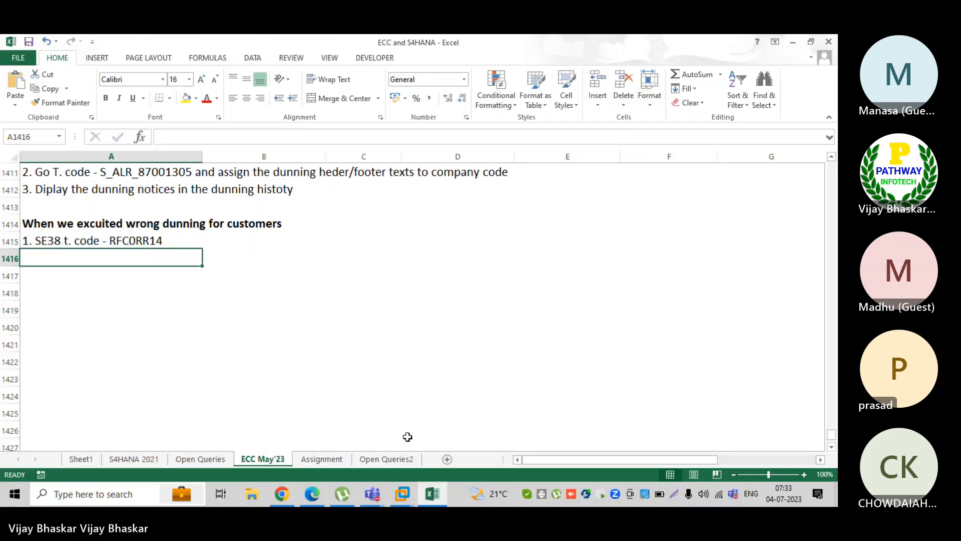
Bring the Teams meeting window forward and leave the meeting
mouse_move(371, 503)
left_click(381, 425)
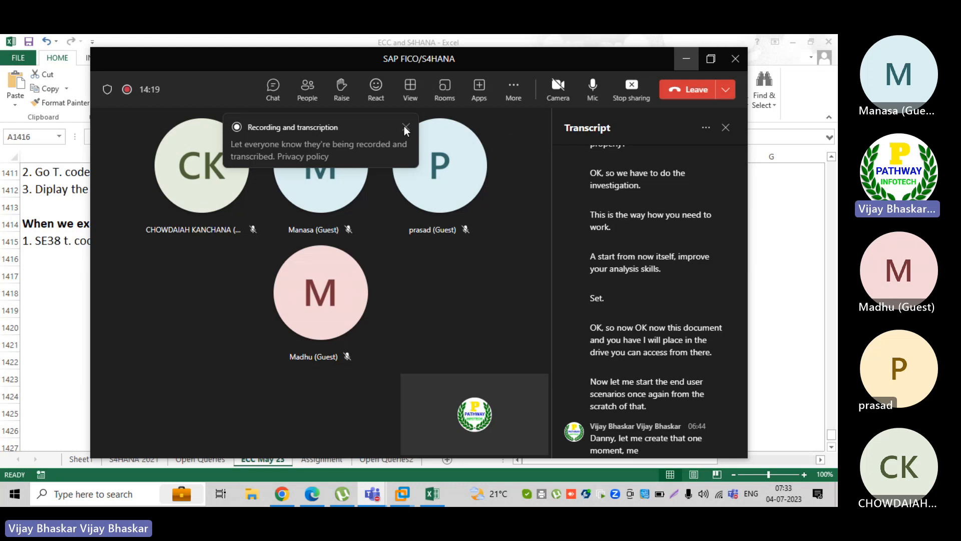
left_click(690, 91)
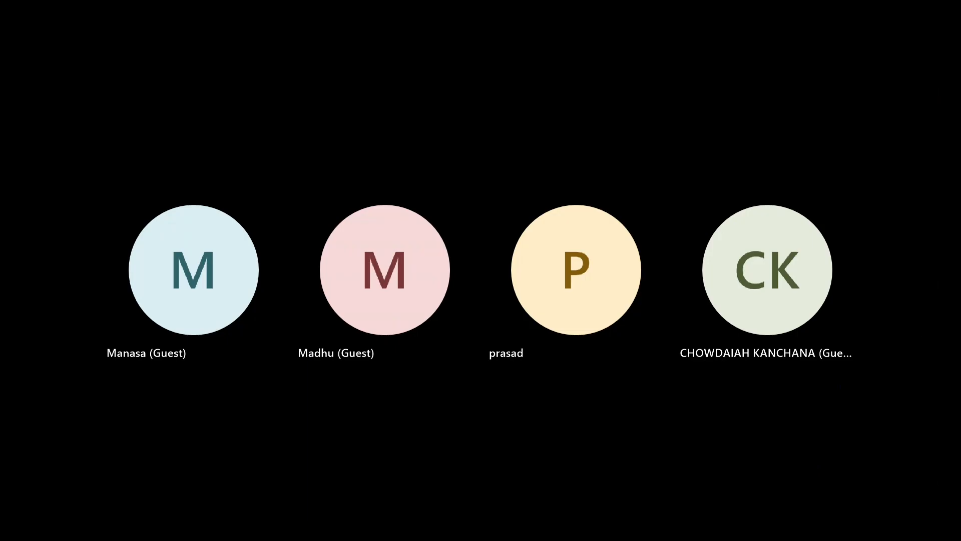